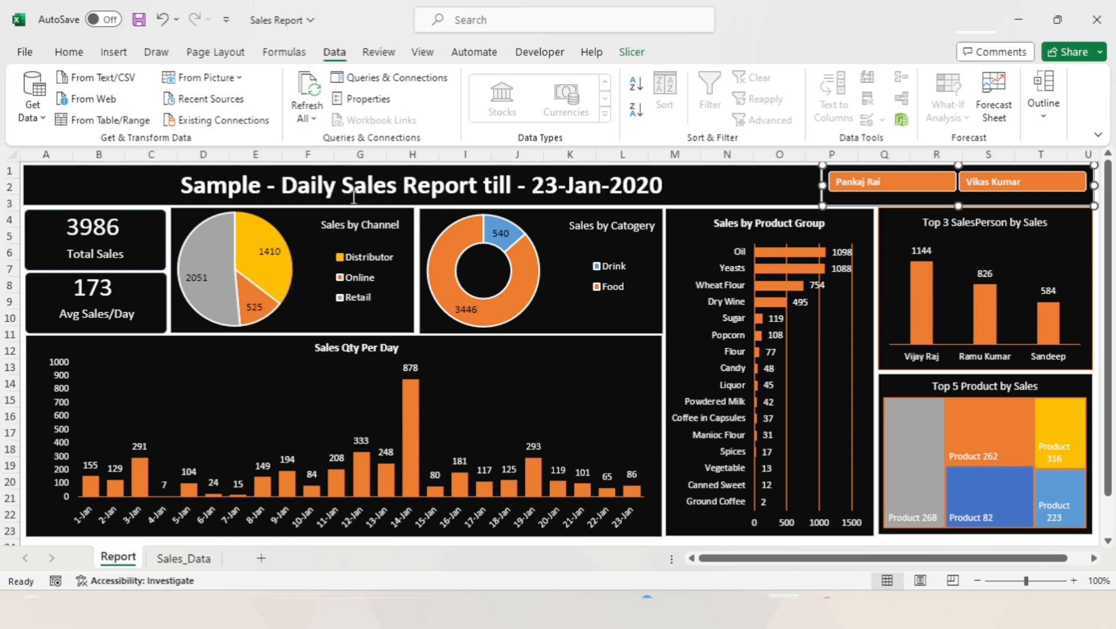
- Refresh all data in the sales report workbook
click(308, 92)
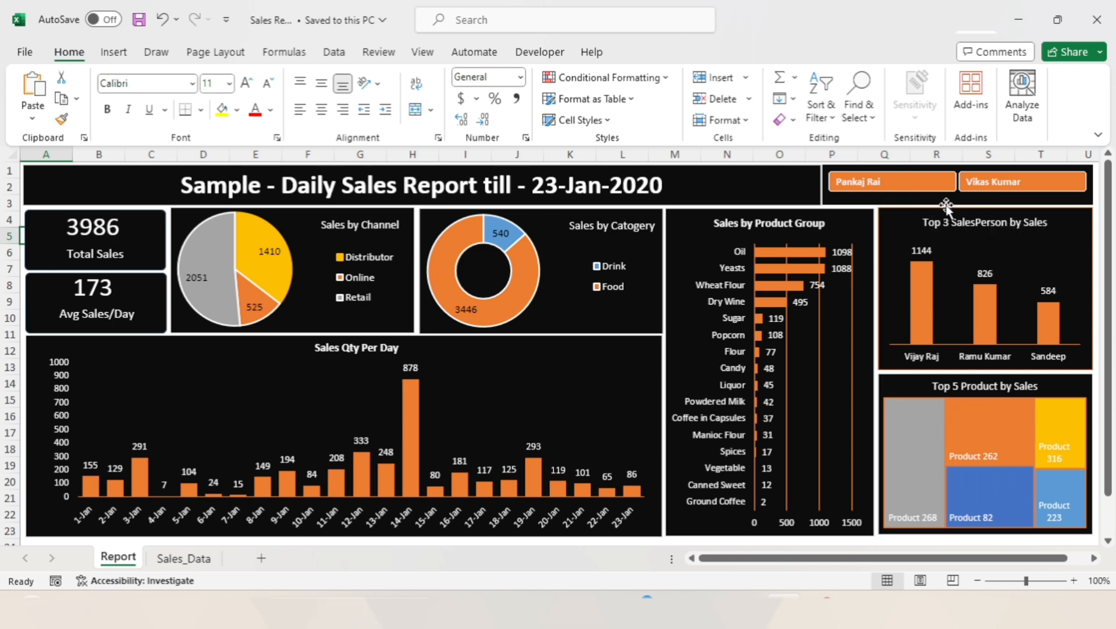
- Filter the dashboard by each manager in turn with the Manager slicer, and clear the filter
click(891, 181)
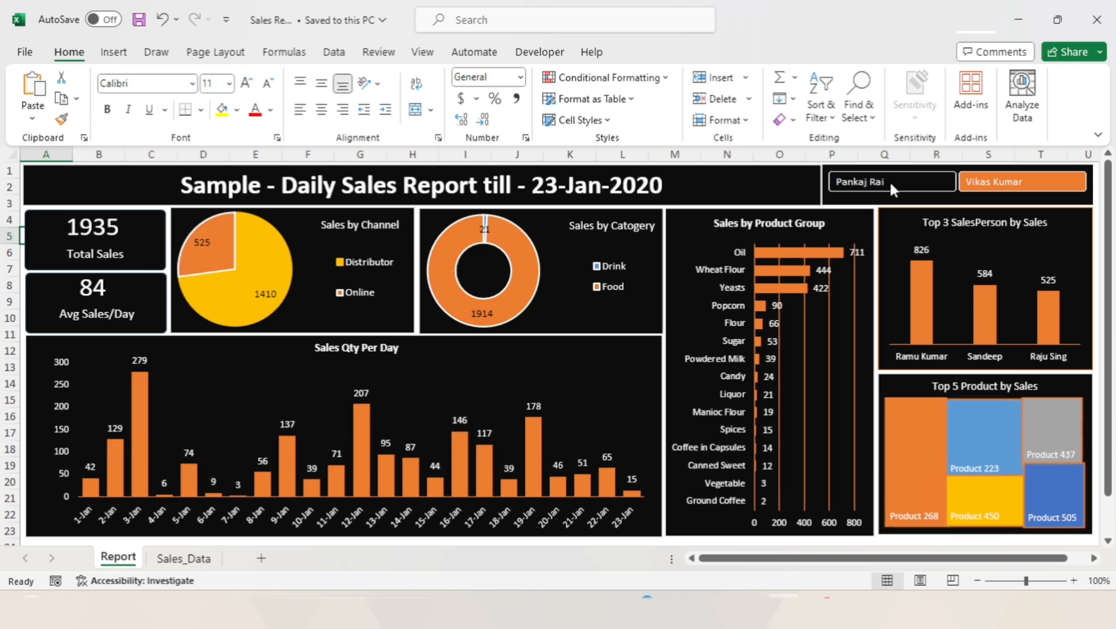
click(971, 182)
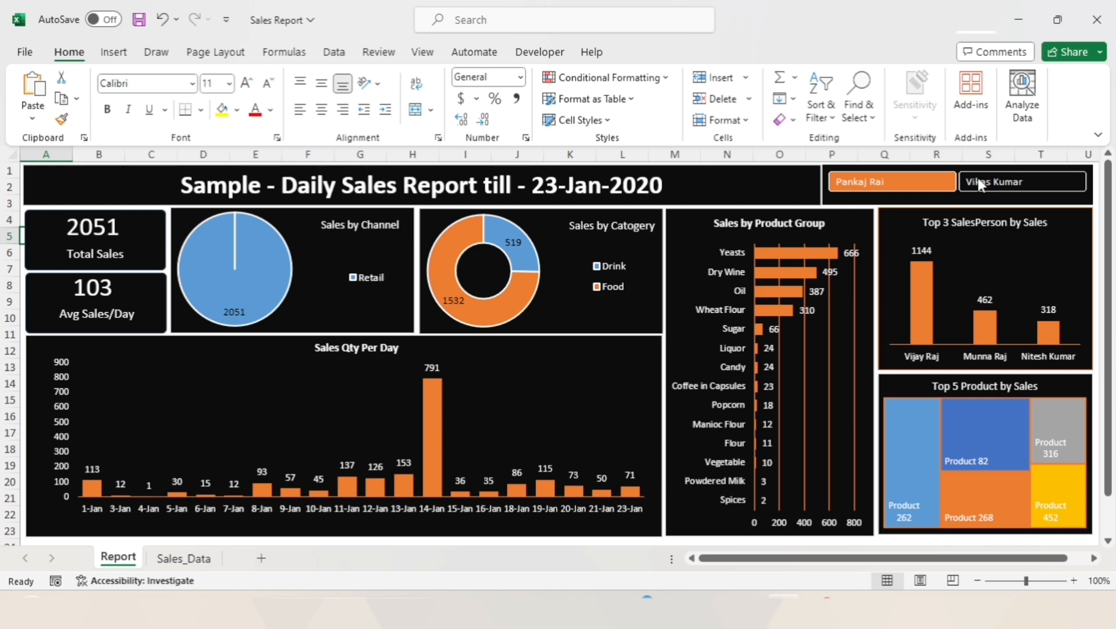
right_click(978, 179)
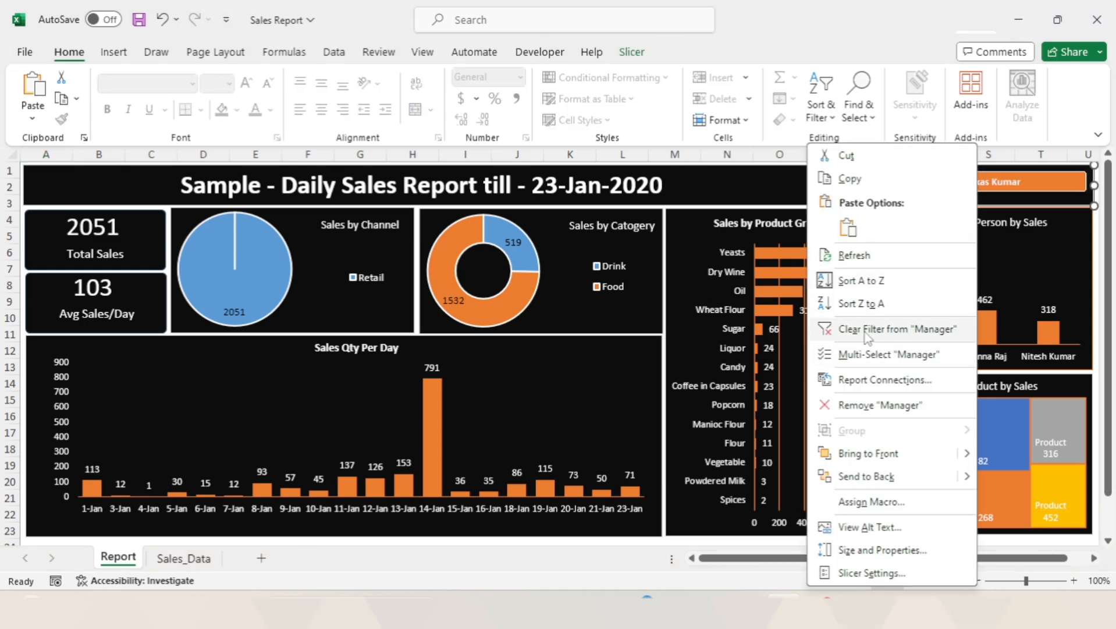
click(865, 331)
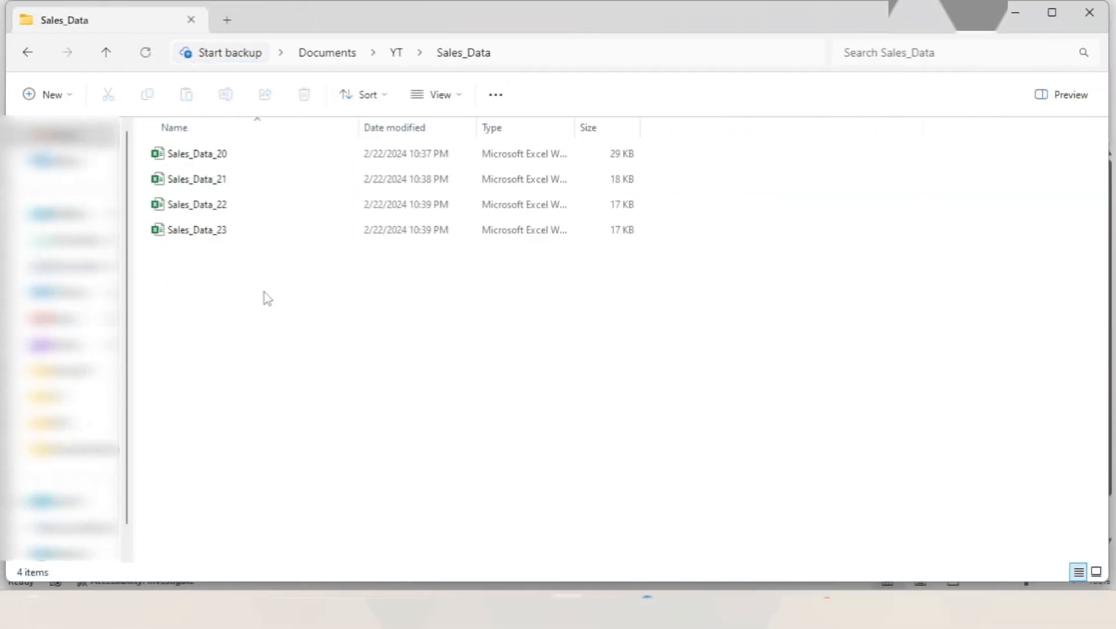
- In File Explorer, look through the workbooks in the Sales_Data folder and locate Sales_Data_24 in the parent YT folder
click(218, 159)
click(218, 232)
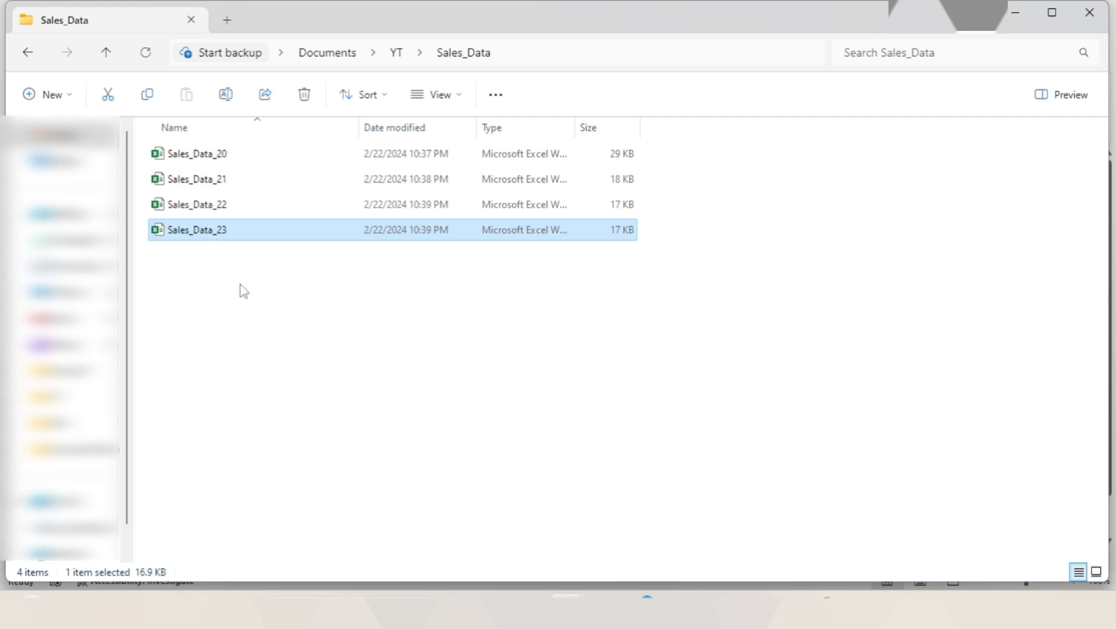
key(alt+Left)
click(223, 260)
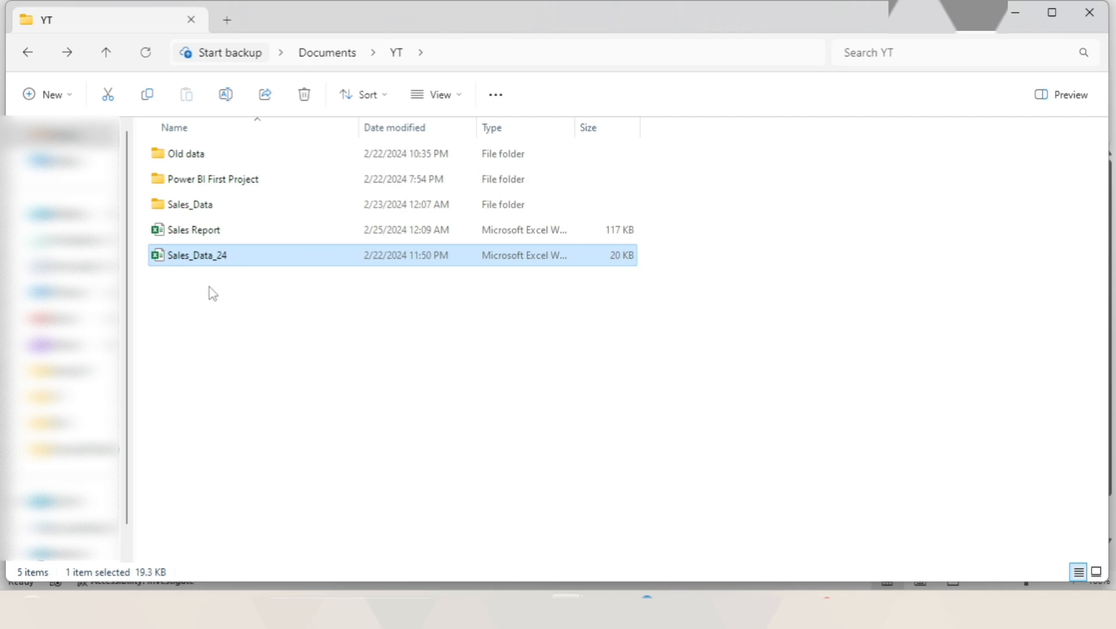
double_click(204, 208)
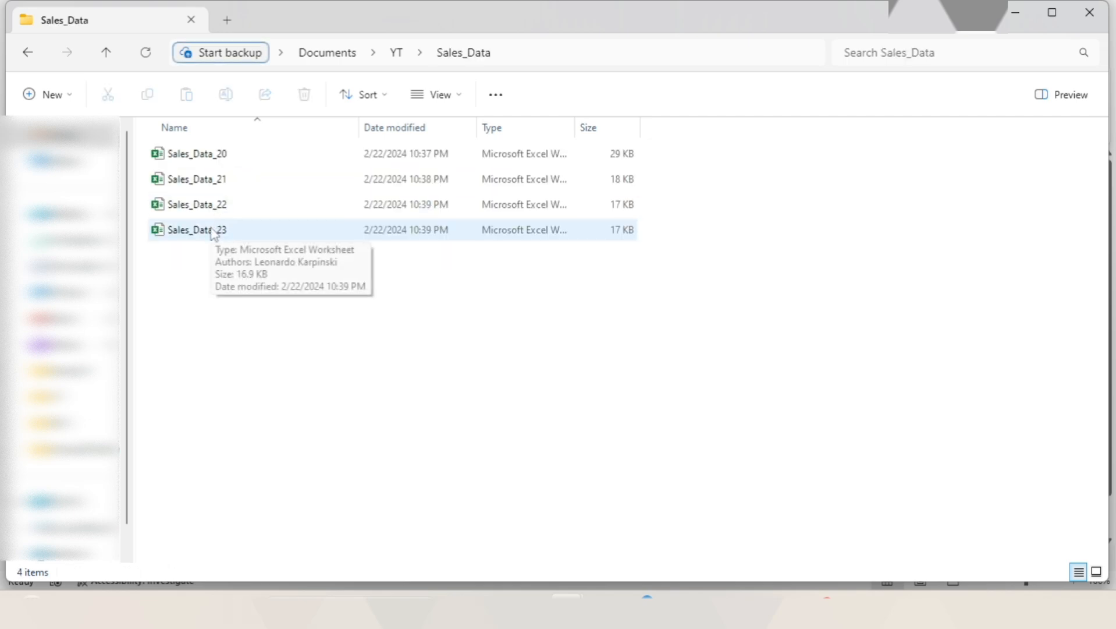
key(alt+Left)
click(199, 258)
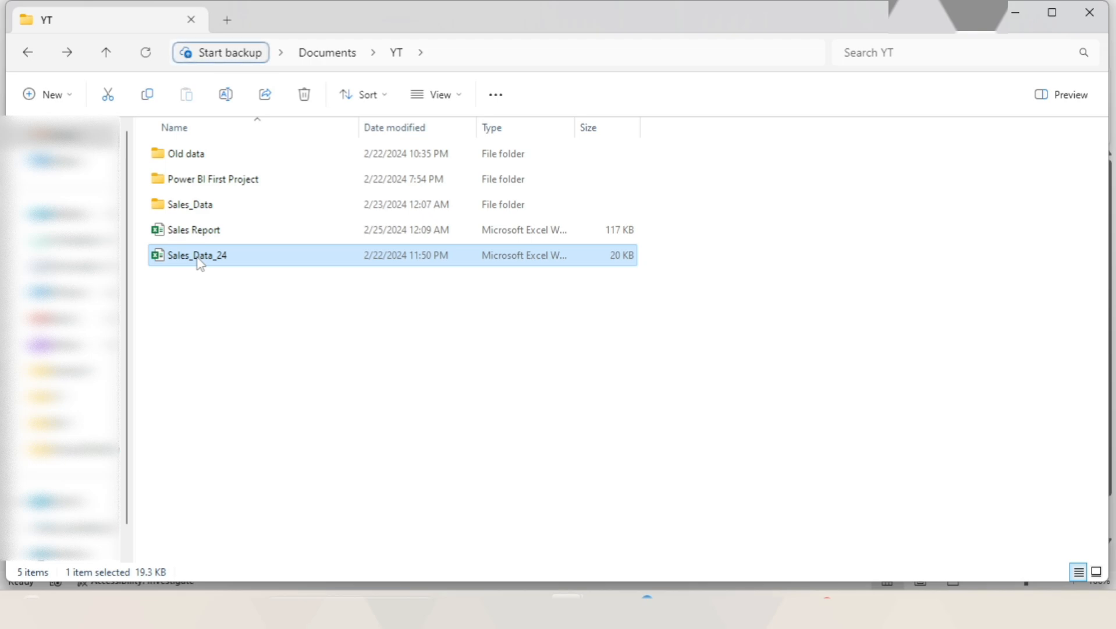
- Open Sales_Data_24 in Excel, check which dates its OrderDate filter list covers, and close it without saving
double_click(199, 259)
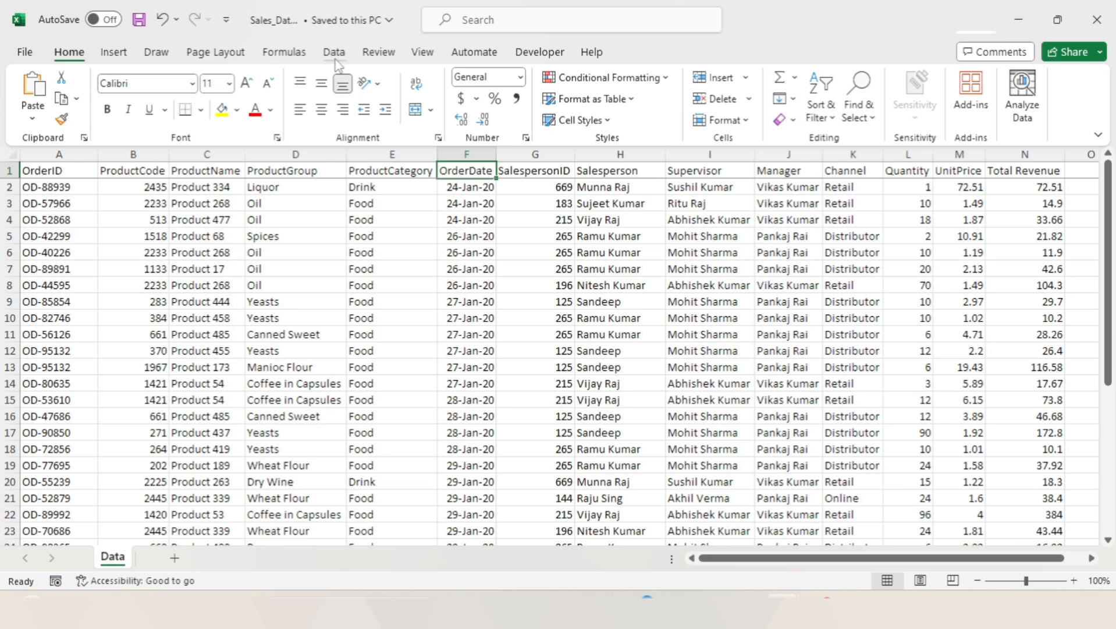
click(334, 52)
click(710, 105)
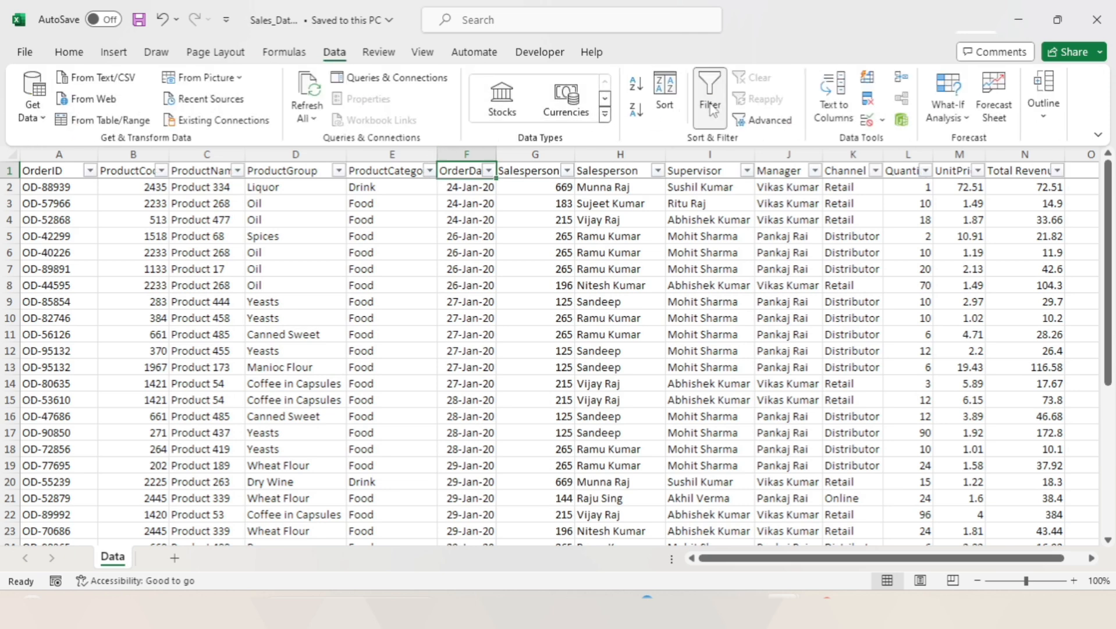
click(489, 170)
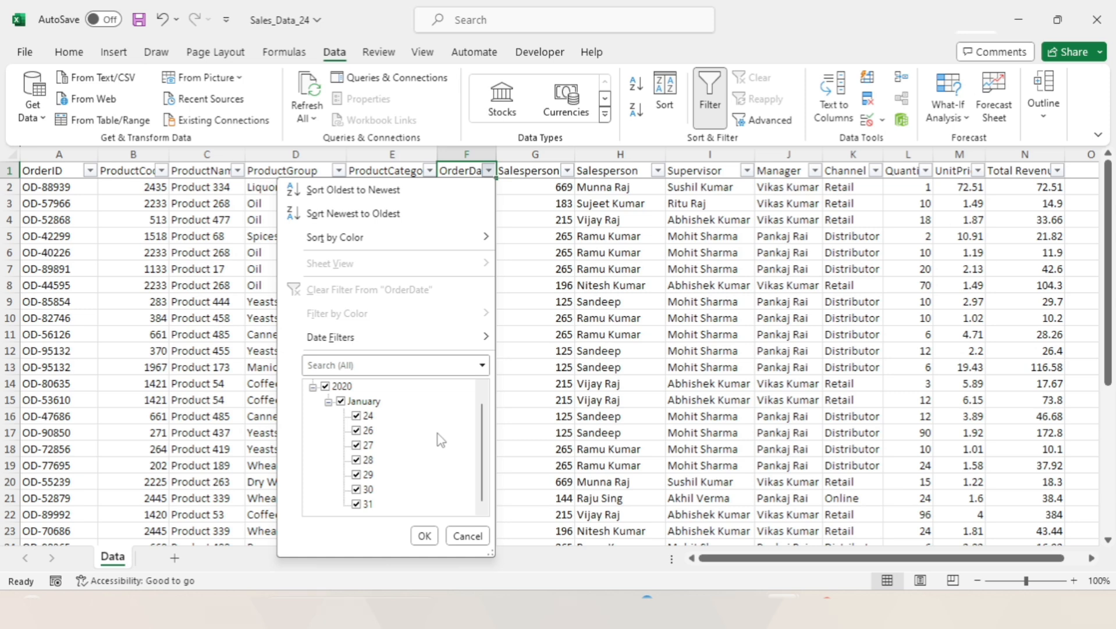
click(468, 536)
click(466, 349)
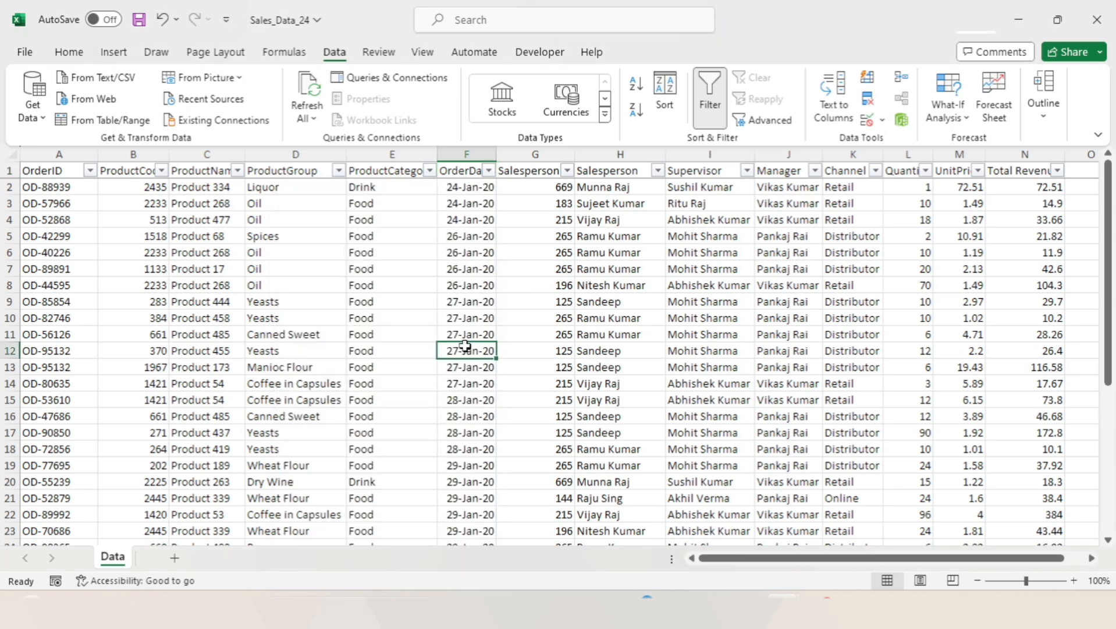
click(1098, 19)
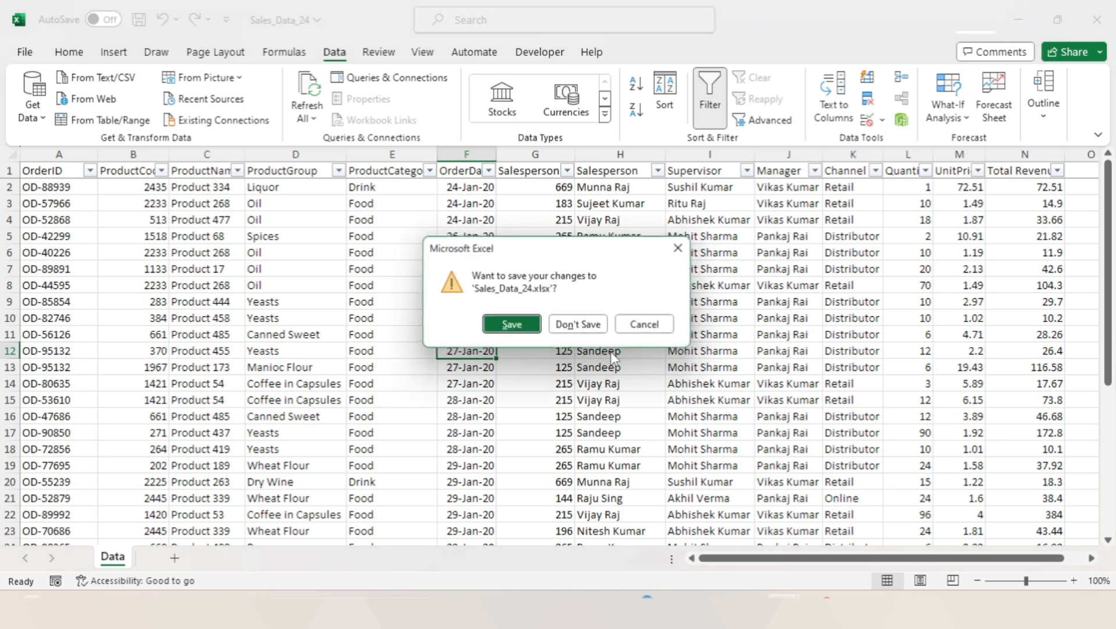
click(579, 326)
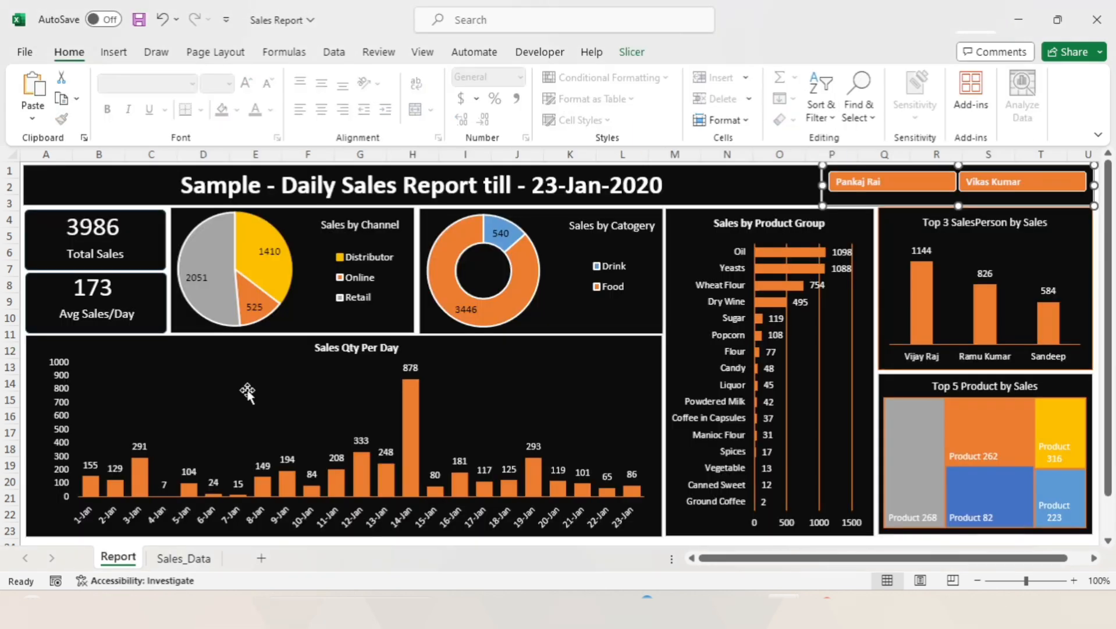
- Switch to File Explorer and copy Sales_Data_24 from the YT folder into the Sales_Data folder
key(alt+Tab)
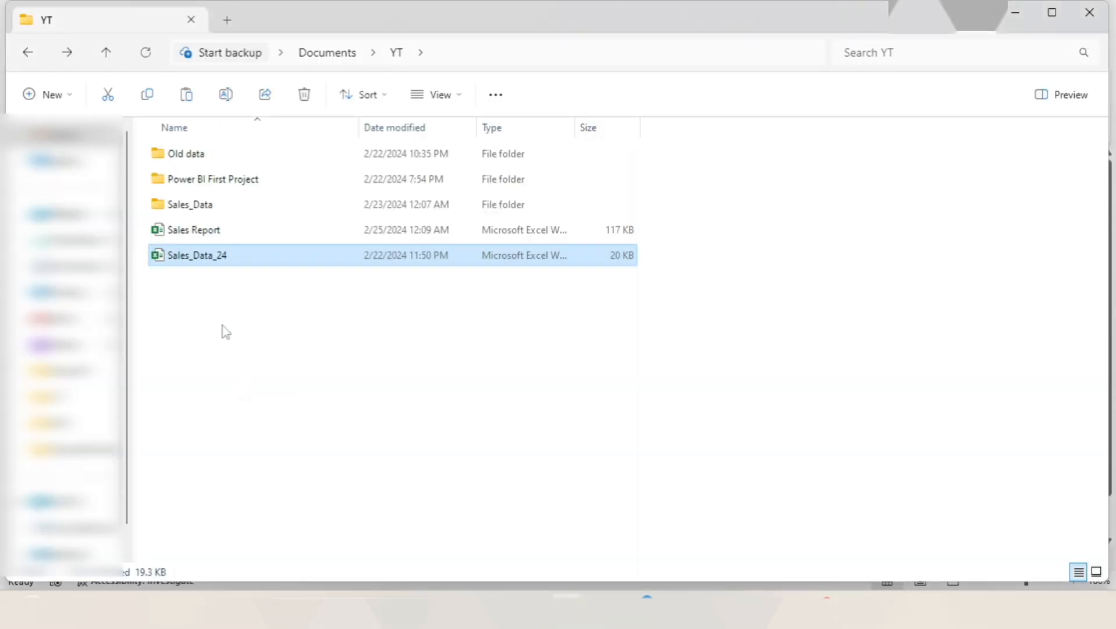
click(205, 207)
double_click(206, 208)
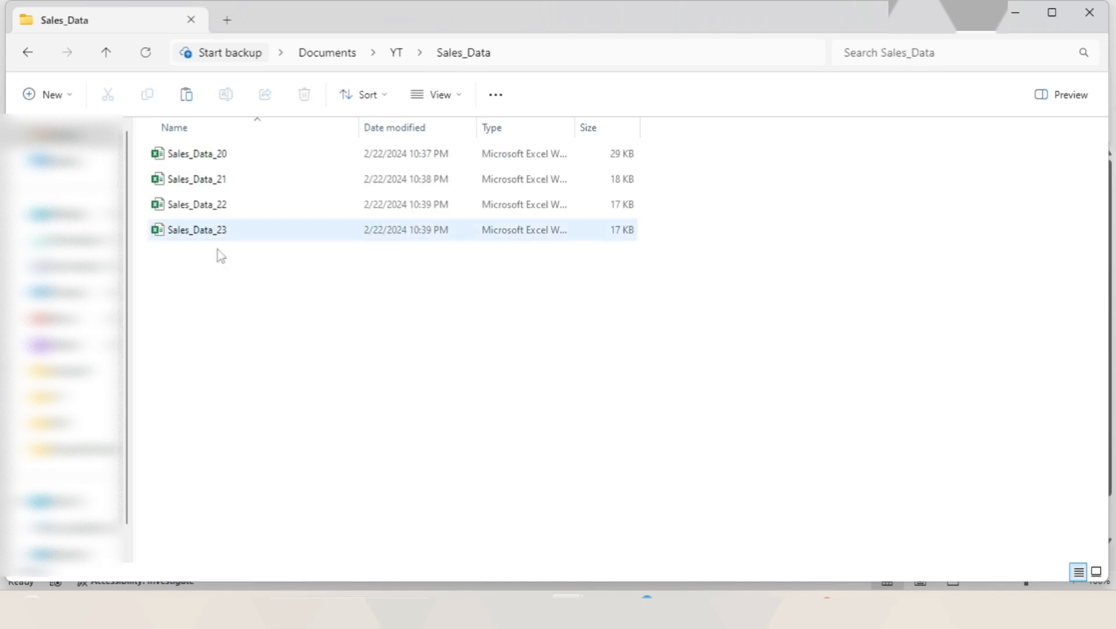
key(ctrl+v)
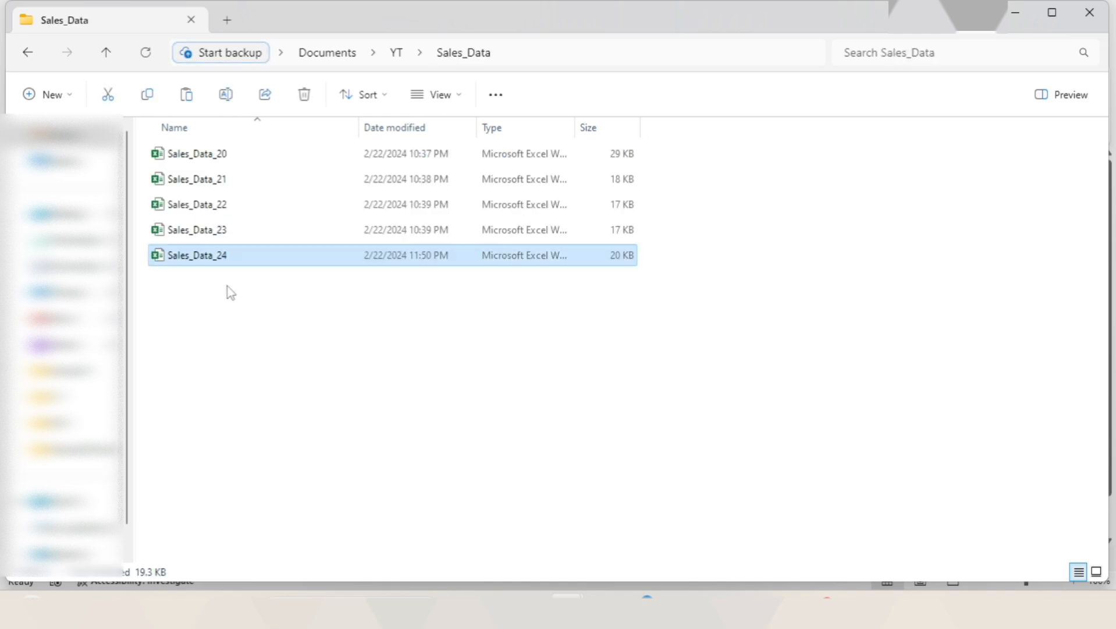
click(231, 235)
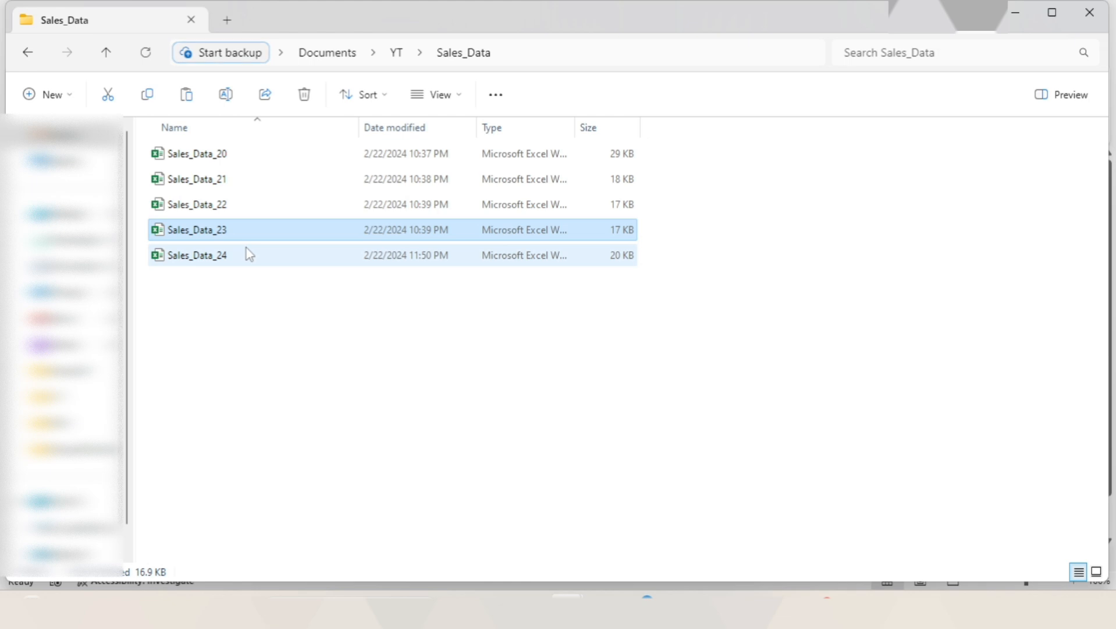
click(225, 255)
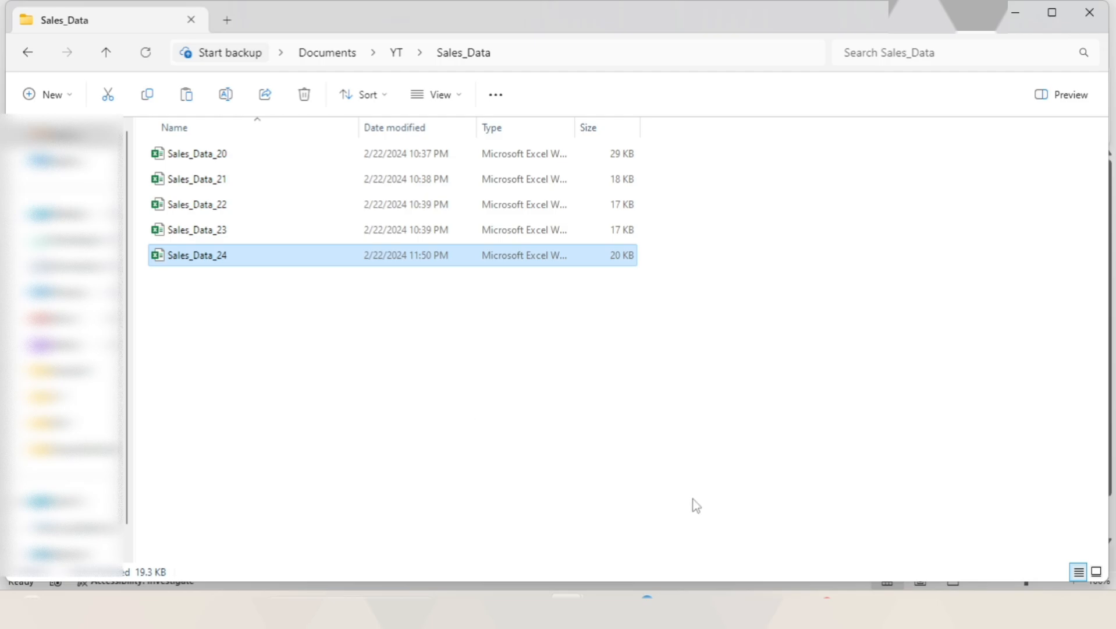
- Switch back to the Sales Report workbook in Excel and refresh all its data connections
click(784, 608)
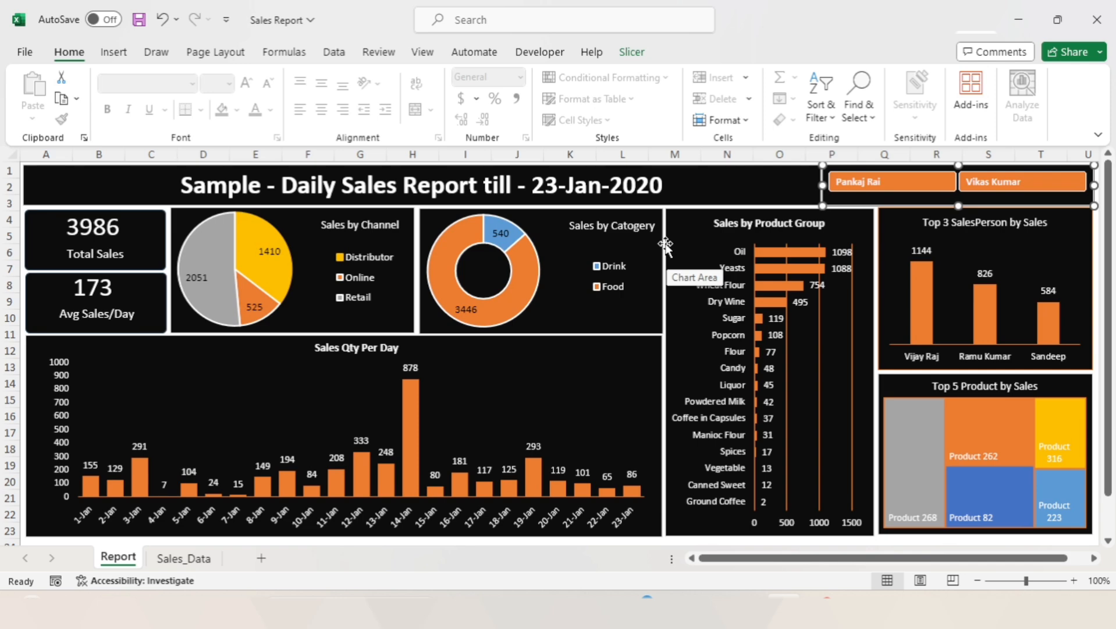
click(334, 52)
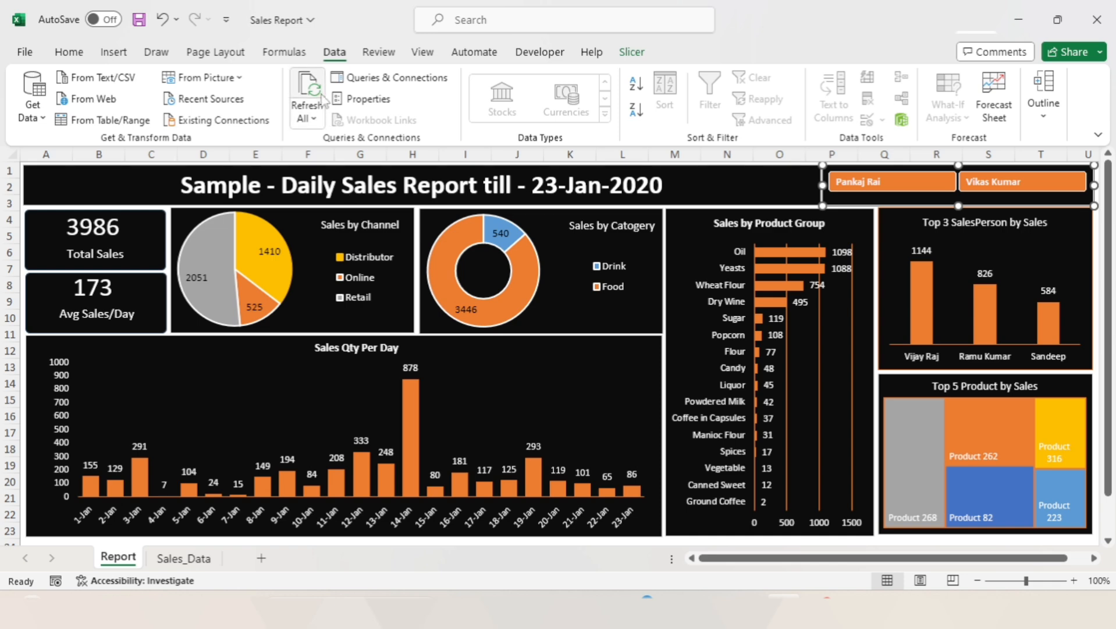
click(307, 87)
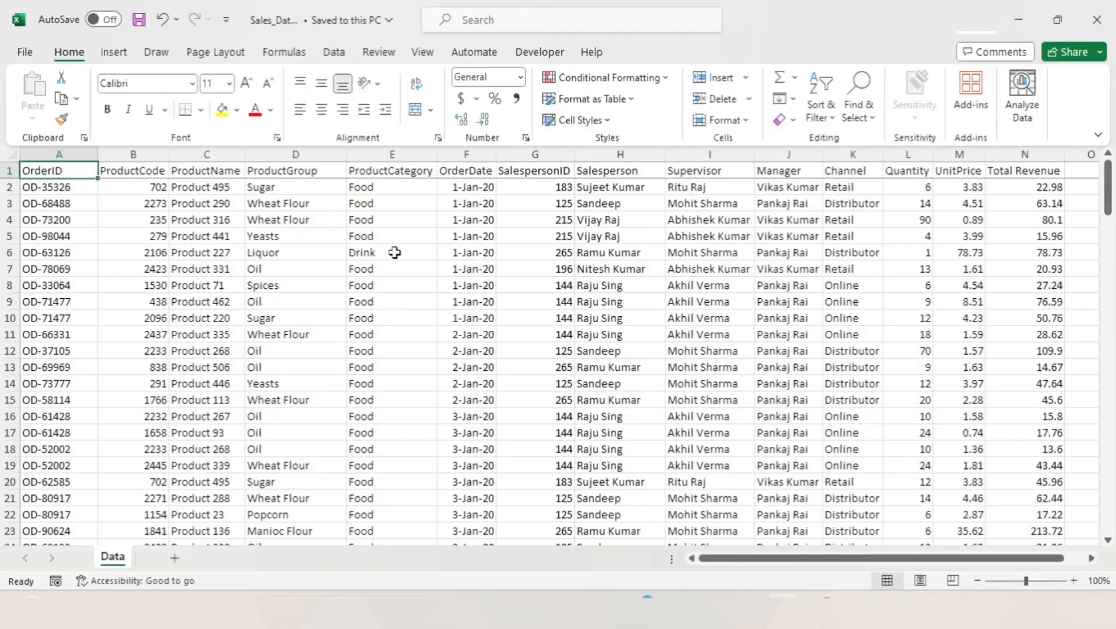
- Examine the column headers and the product category values in the Sales_Data_20 workbook
key(Right)
key(Right)
key(Left)
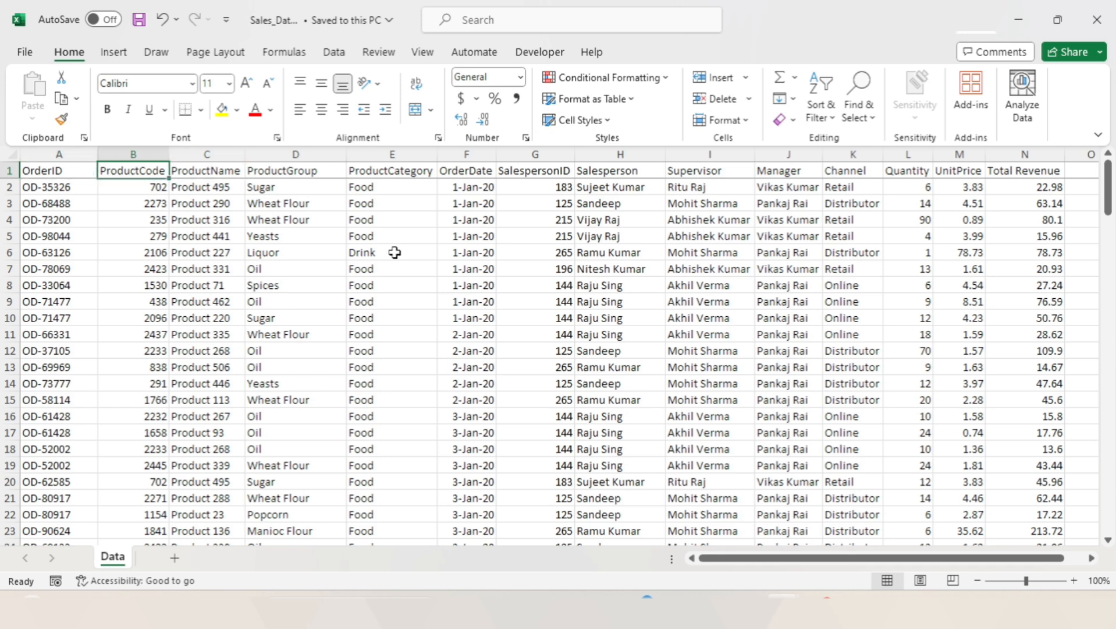
key(Left)
key(Right)
key(Right)
key(Right)
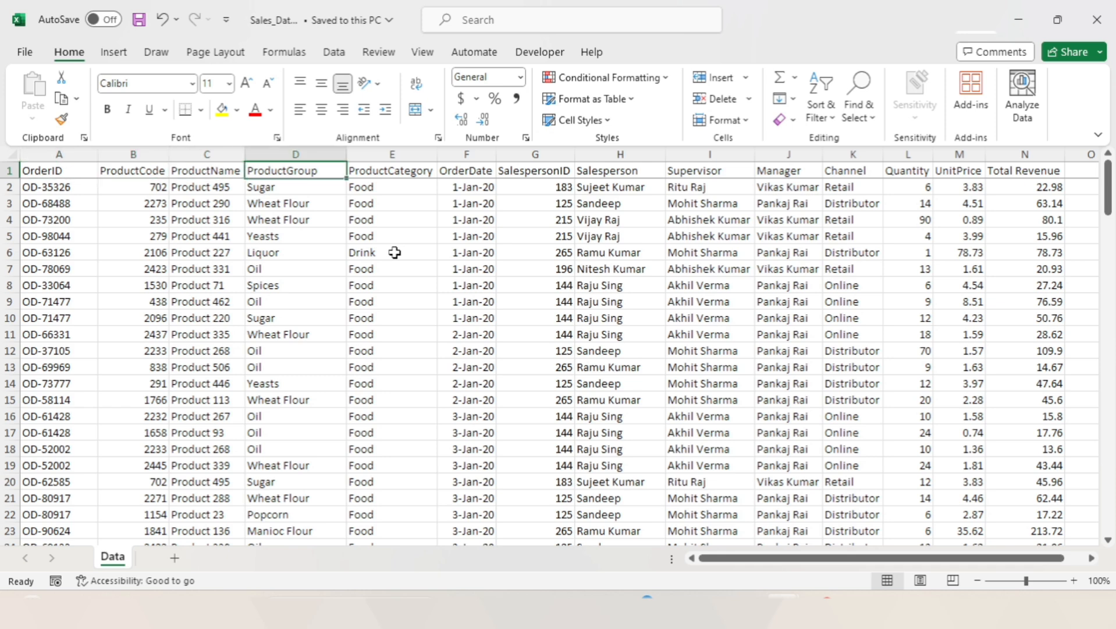
key(Right)
scroll(548, 290, right, 2)
scroll(548, 290, left, 2)
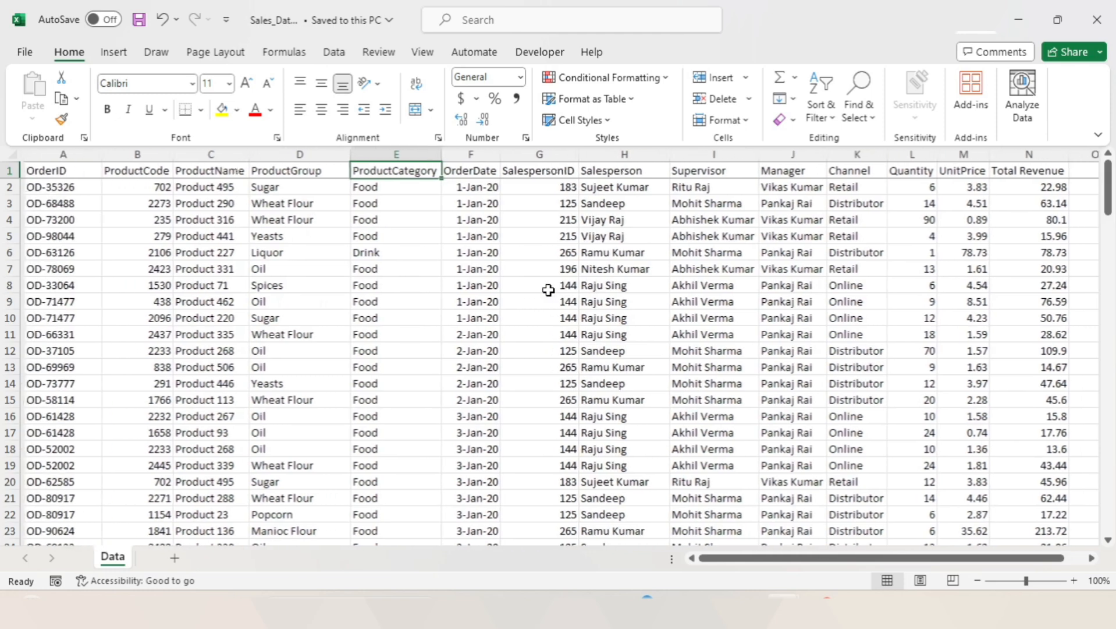
click(369, 251)
click(371, 188)
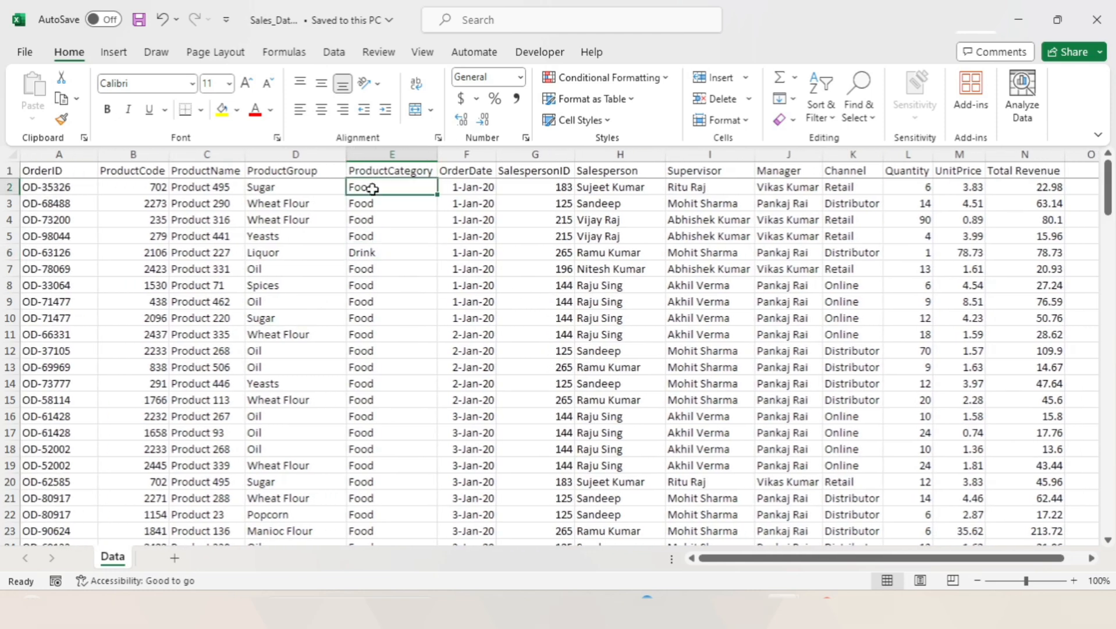
- Turn on header filters in Sales_Data_20 and check which days the OrderDate filter list covers
click(326, 173)
click(334, 53)
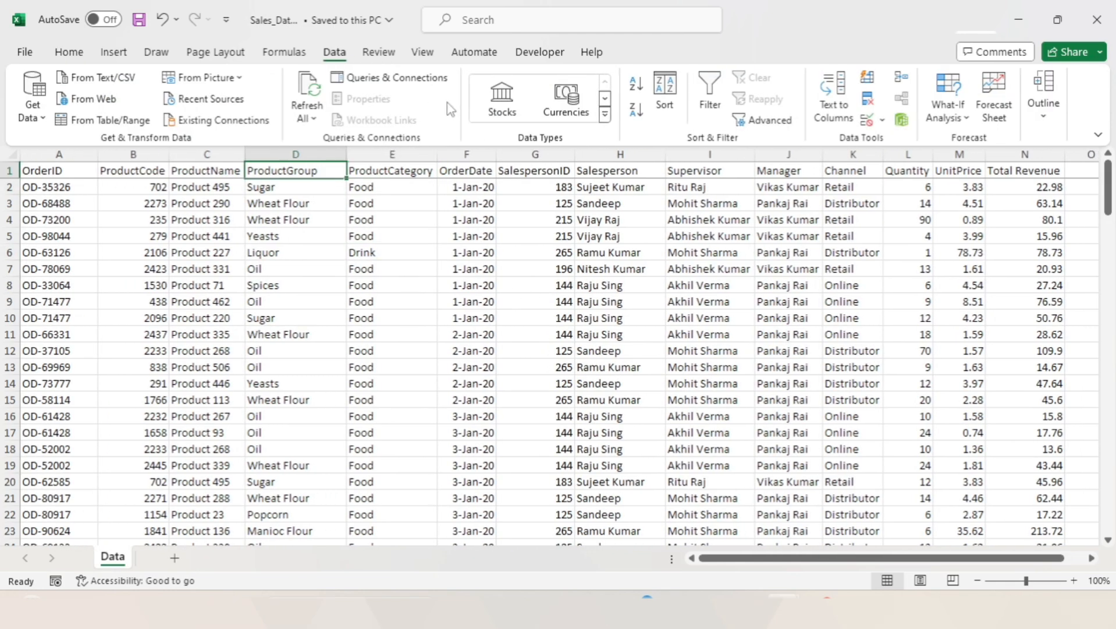
click(709, 97)
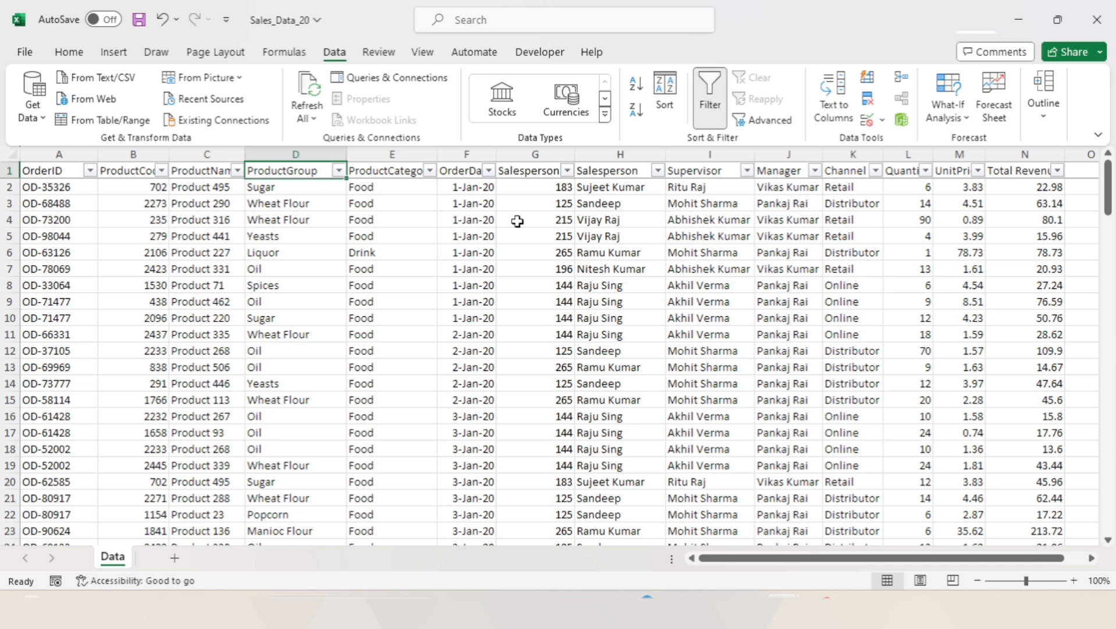
click(489, 170)
scroll(417, 420, down, 4)
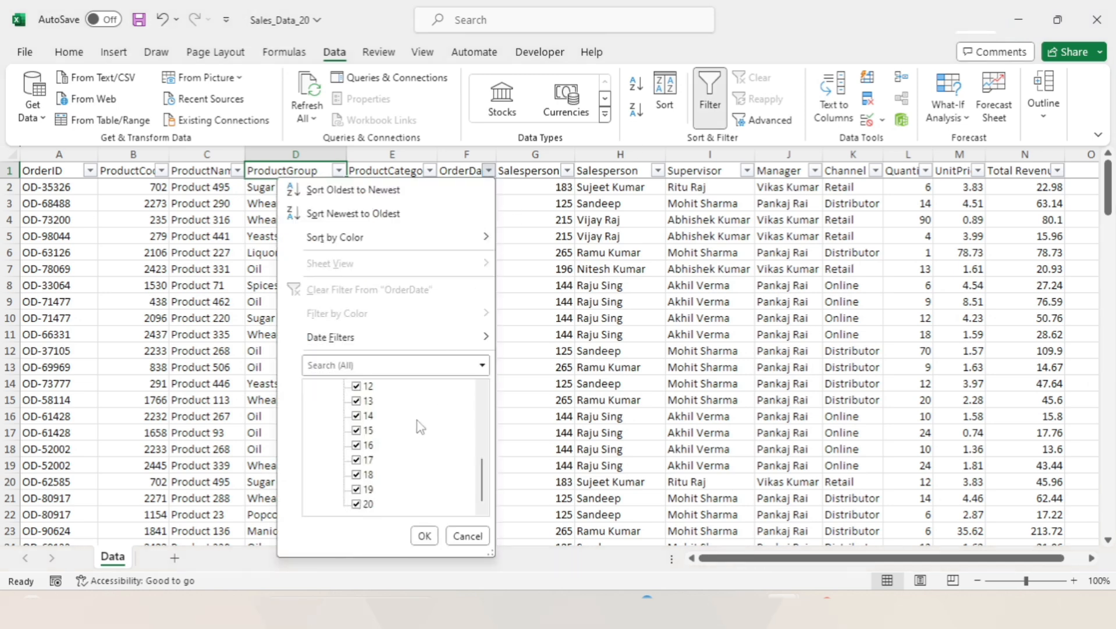
click(467, 536)
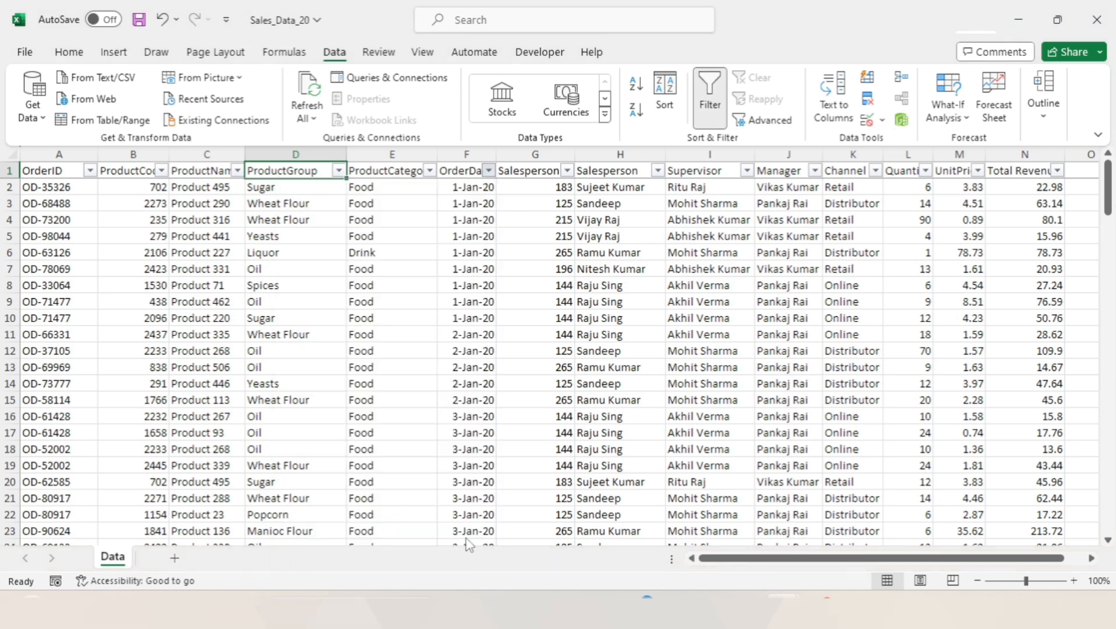
- Look over the first dates in the OrderDate column and close Sales_Data_20 without saving
click(457, 464)
click(471, 370)
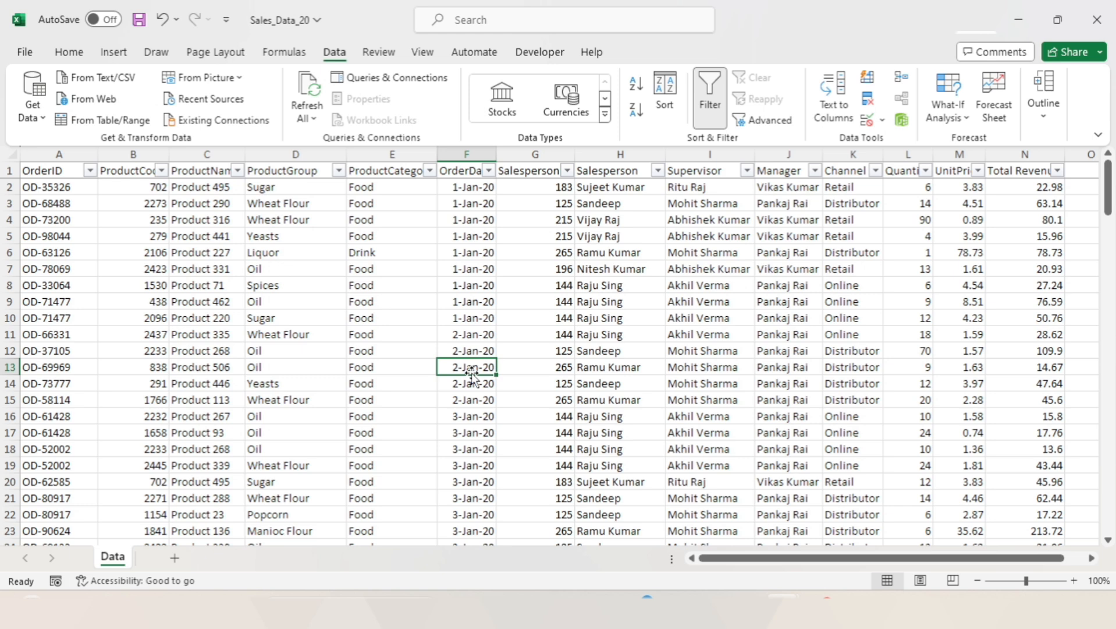
click(480, 333)
click(477, 366)
click(477, 301)
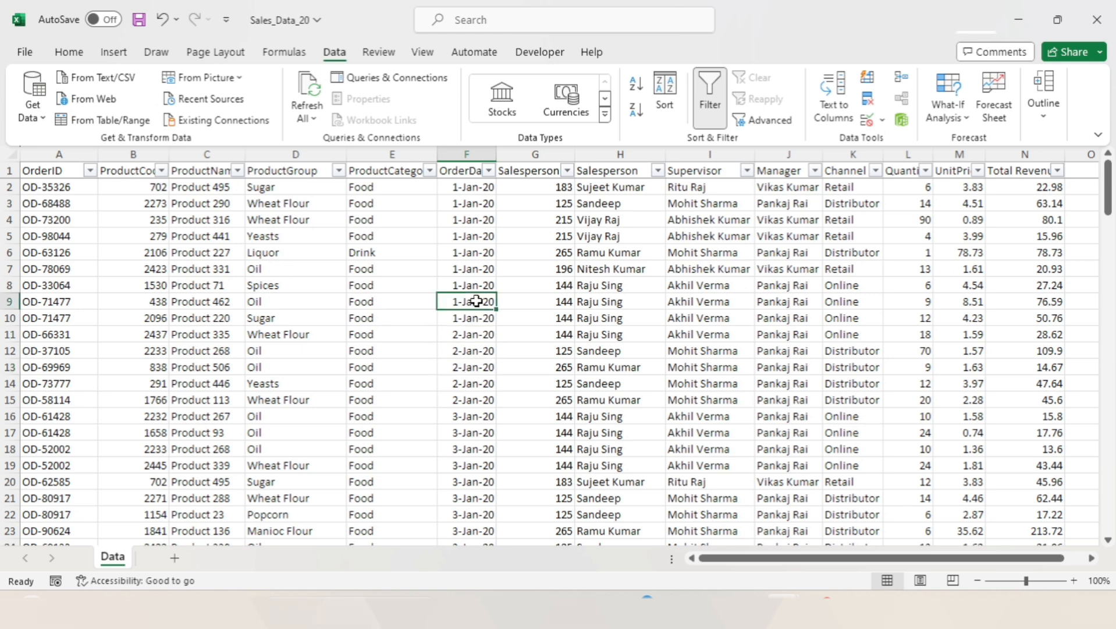
click(473, 349)
click(471, 380)
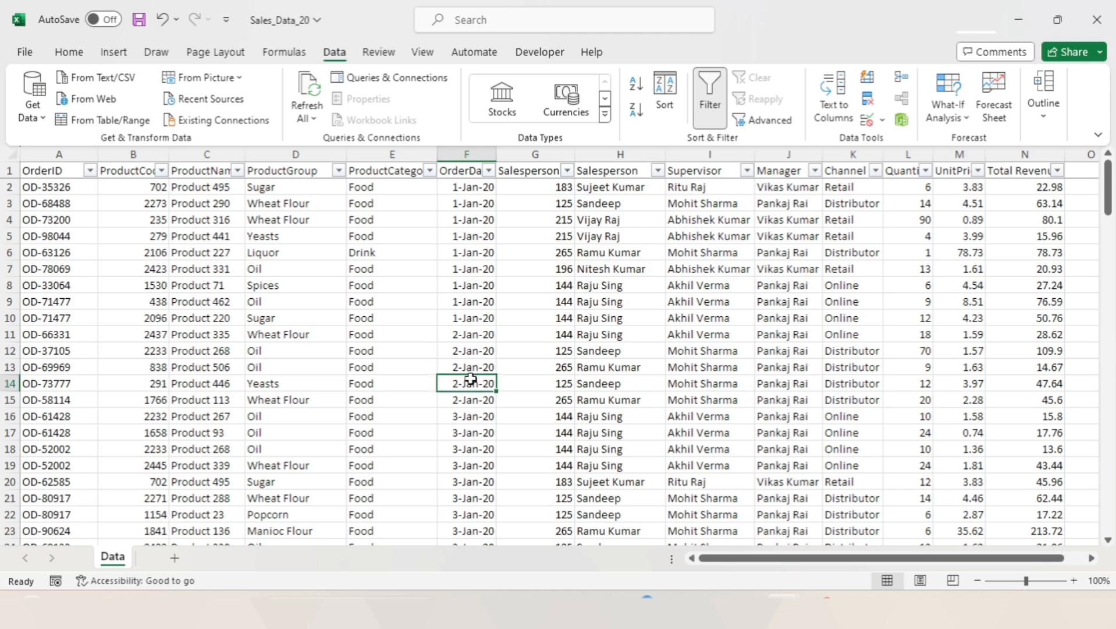
click(1097, 19)
click(579, 324)
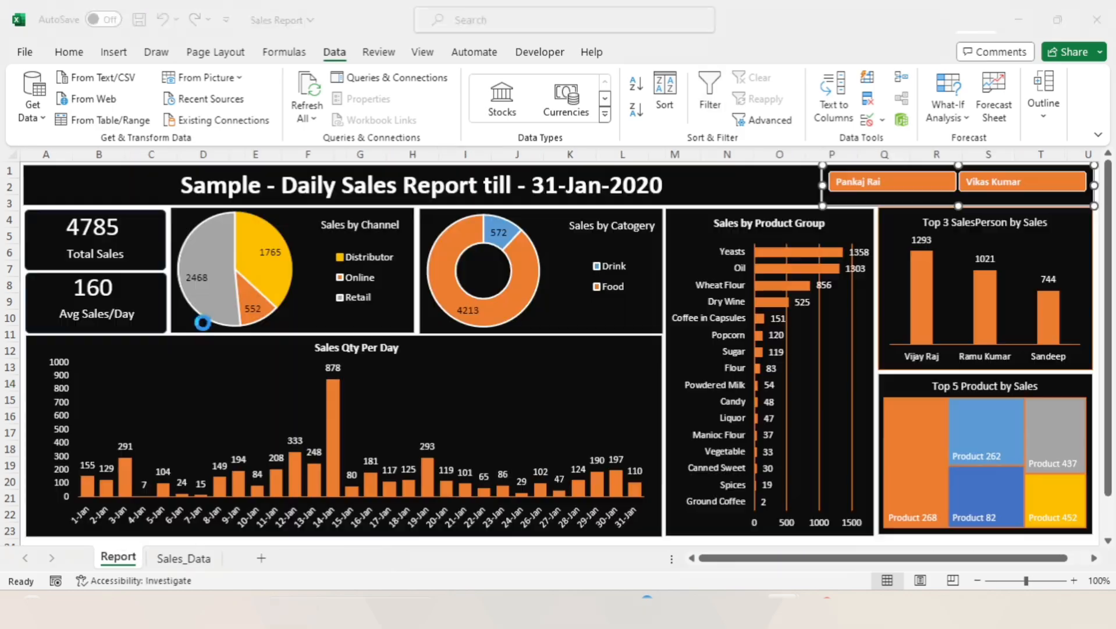
- Switch to the Sales_Data folder in File Explorer, open Sales_Data_21 to check its OrderDate values, and close it
key(alt+Tab)
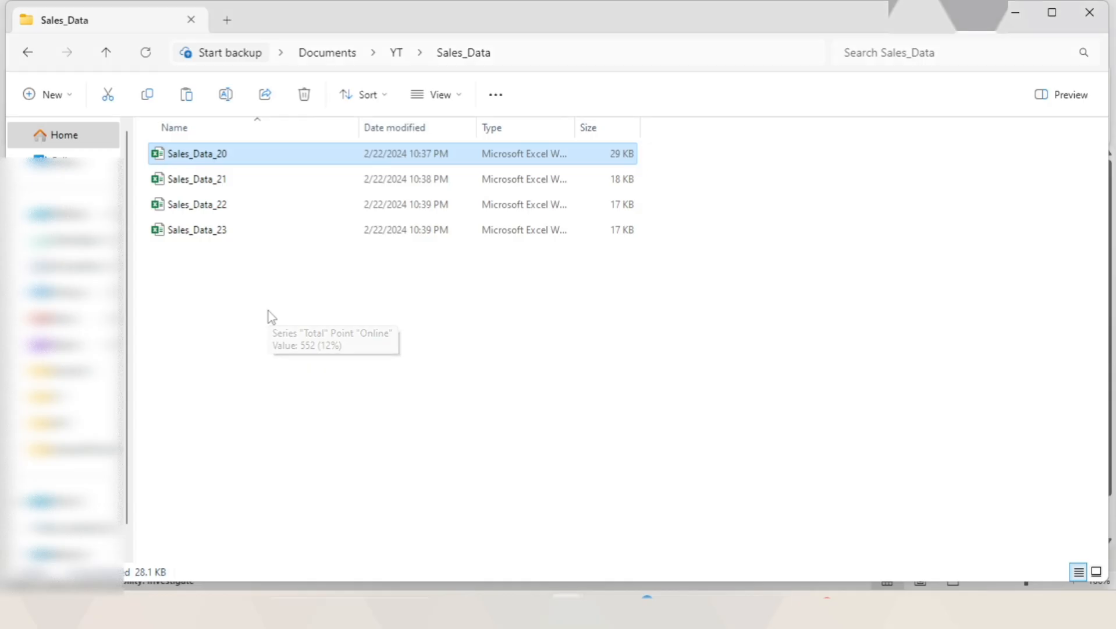
click(195, 182)
key(alt+Tab)
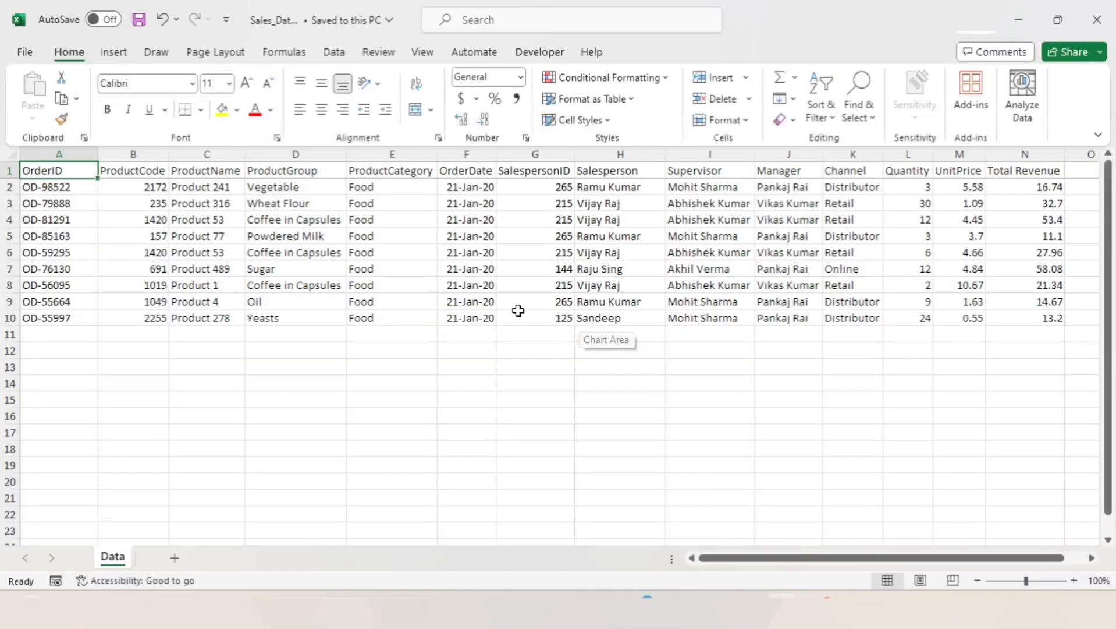
click(483, 213)
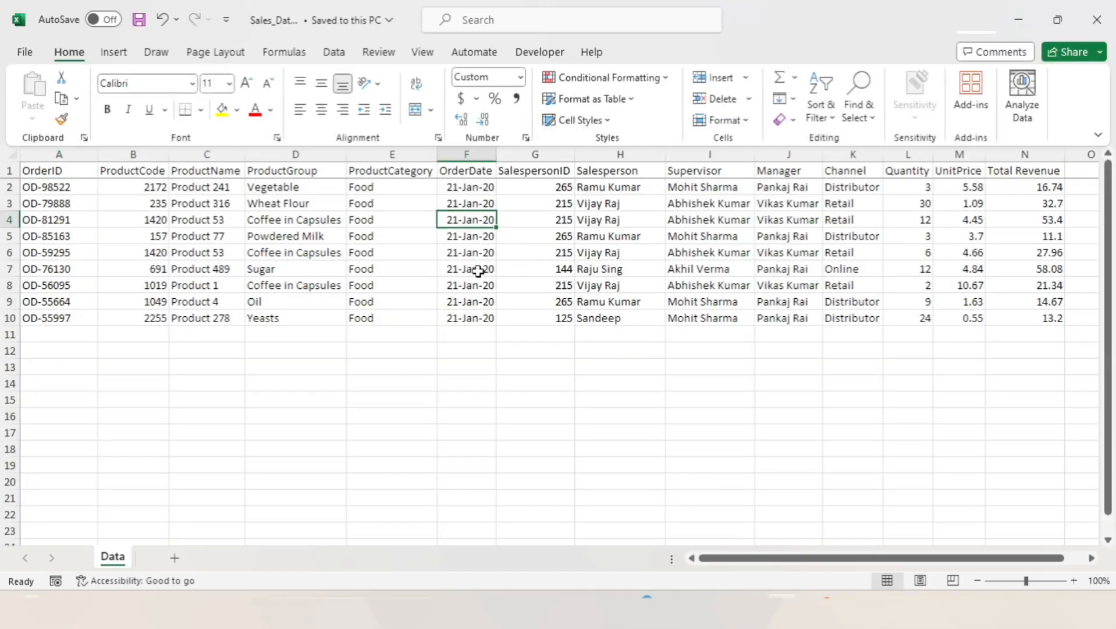
key(ctrl+w)
- Open Sales_Data_22 from the Sales_Data folder, check its OrderDate values, and close it
key(alt+Tab)
key(Down)
key(Return)
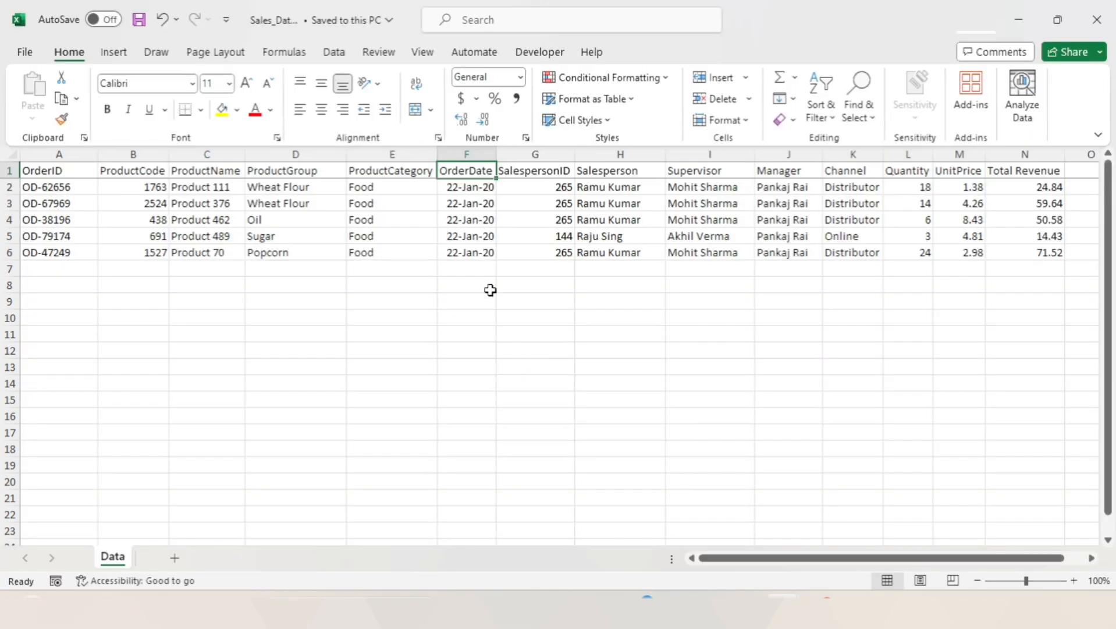
key(ctrl+w)
key(alt+Tab)
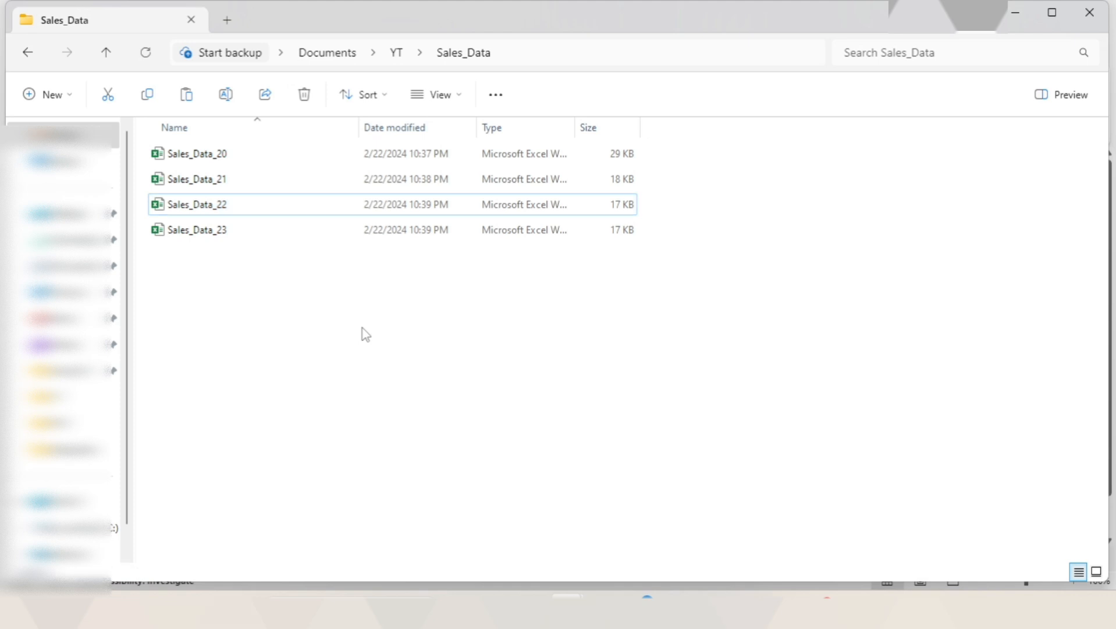
- Go up to the YT folder and create a new Microsoft Excel worksheet file there
click(250, 347)
key(BackSpace)
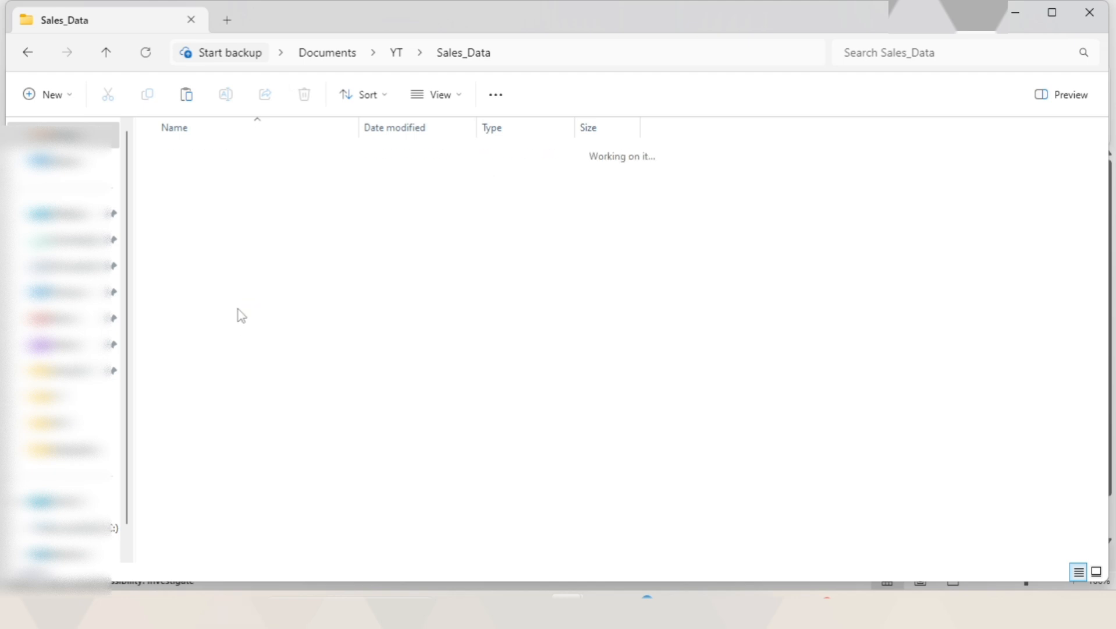
click(238, 309)
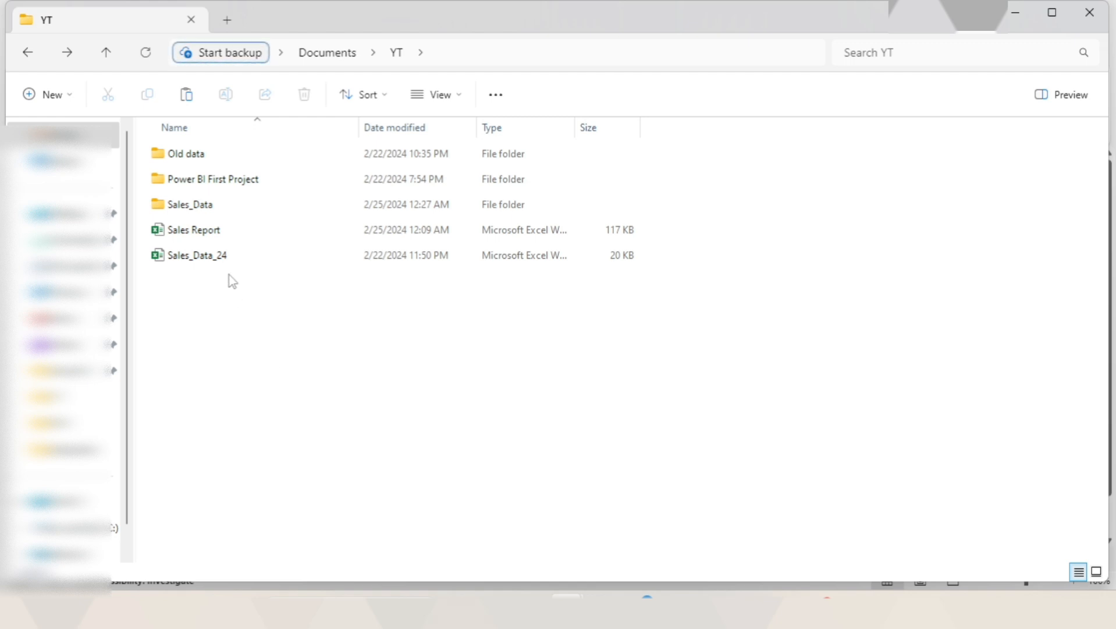
right_click(225, 334)
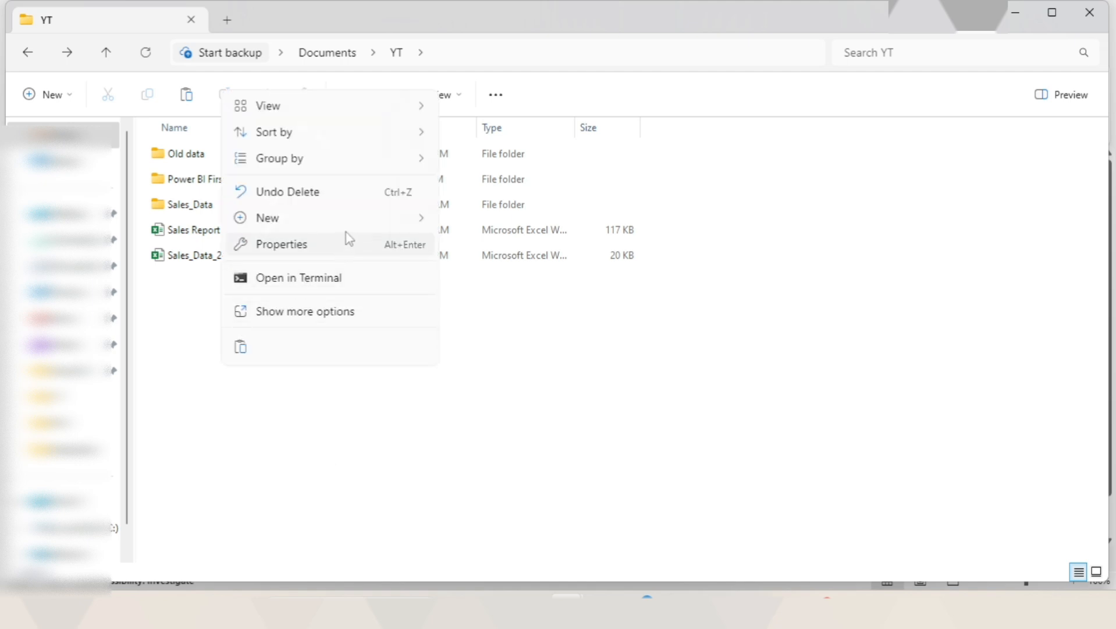
mouse_move(380, 217)
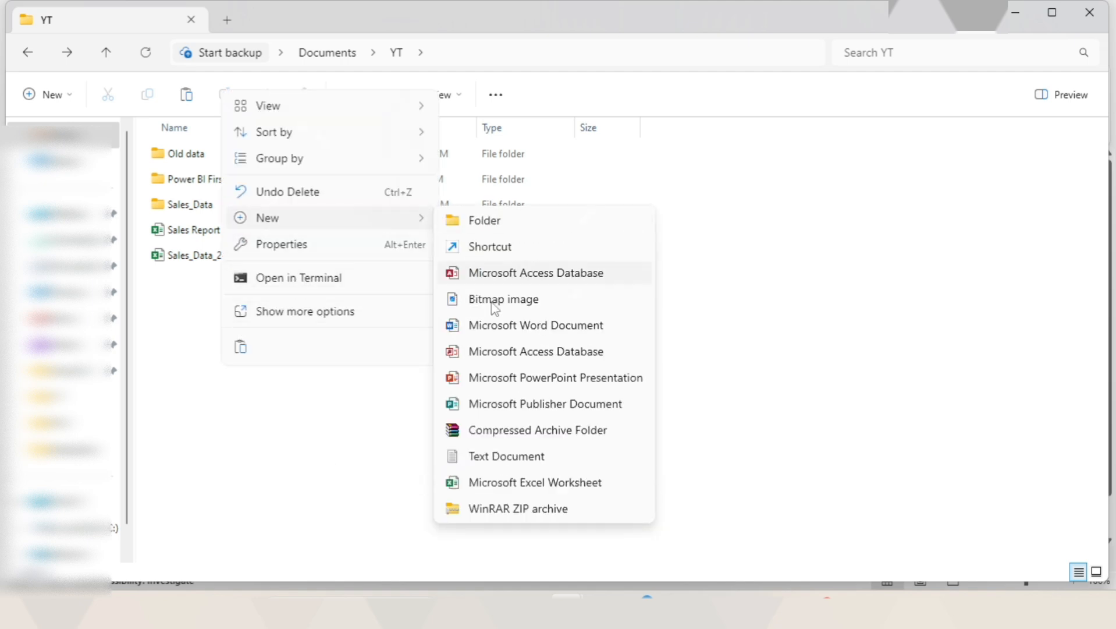
click(496, 483)
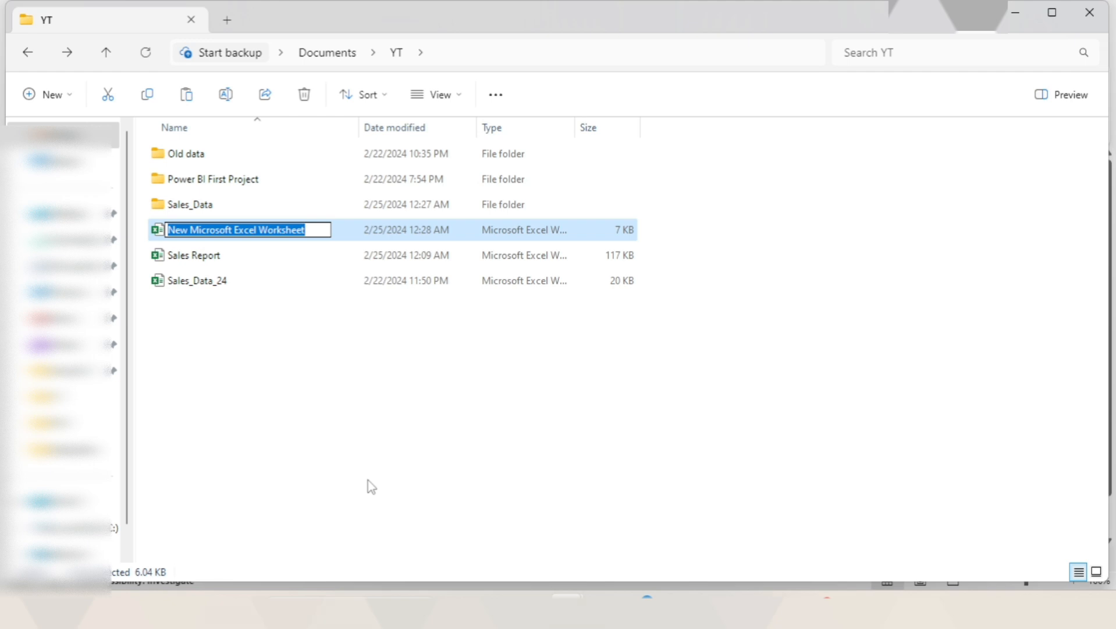
- Name the new worksheet file Report and open it in Excel
text(Sales )
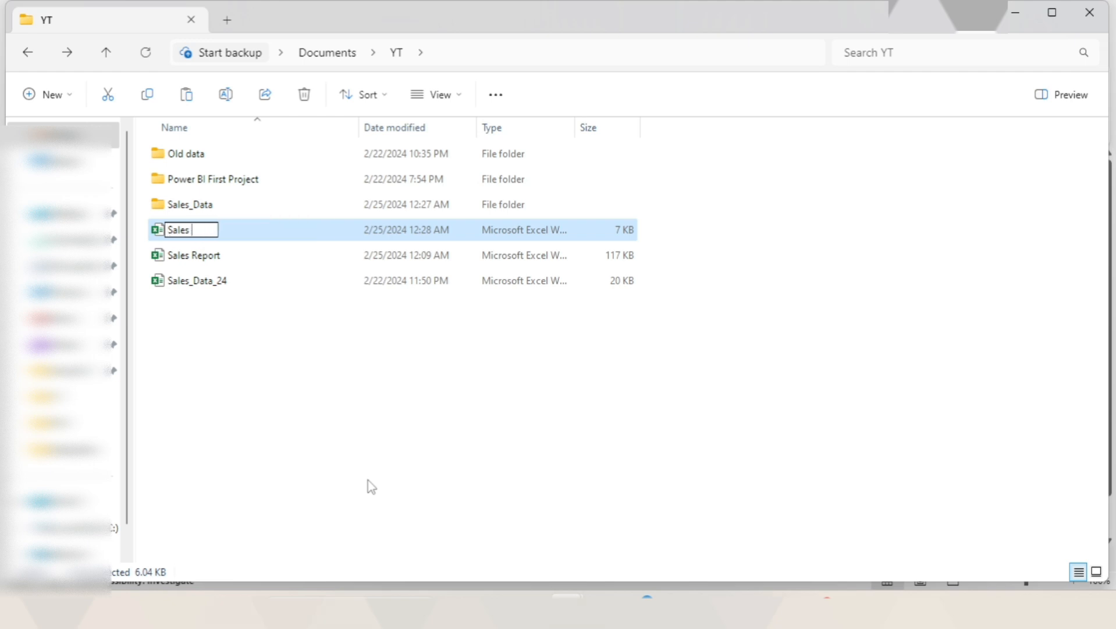
text(Rep)
key(BackSpace)
key(BackSpace)
key(BackSpace)
key(BackSpace)
key(BackSpace)
key(BackSpace)
key(BackSpace)
key(BackSpace)
key(BackSpace)
text(Repo)
key(BackSpace)
key(BackSpace)
key(BackSpace)
key(BackSpace)
text(Report)
key(Return)
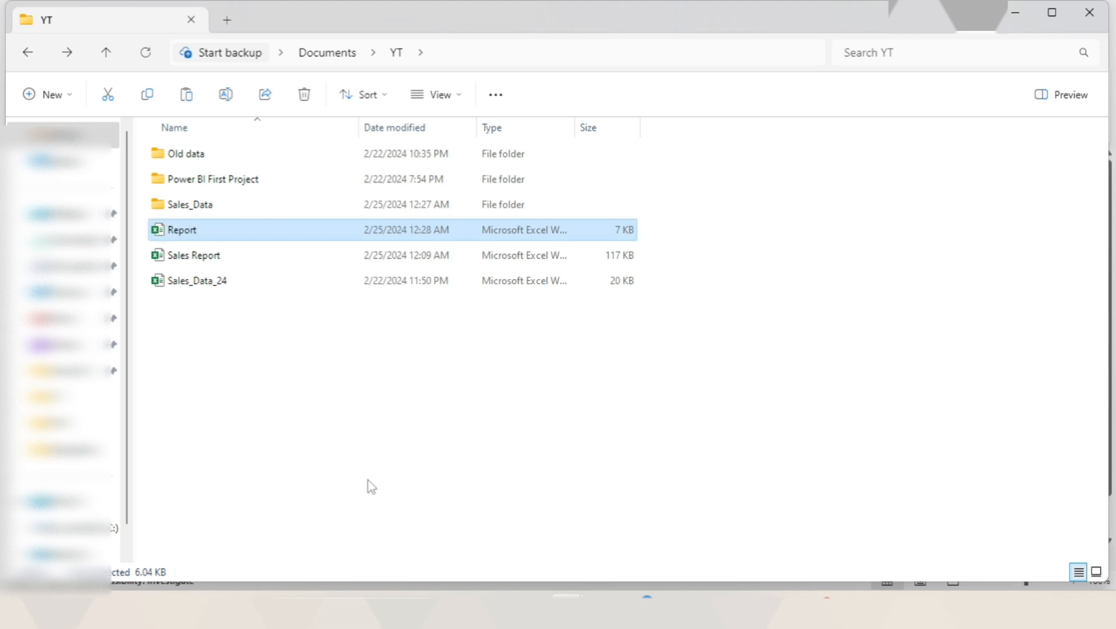
key(Return)
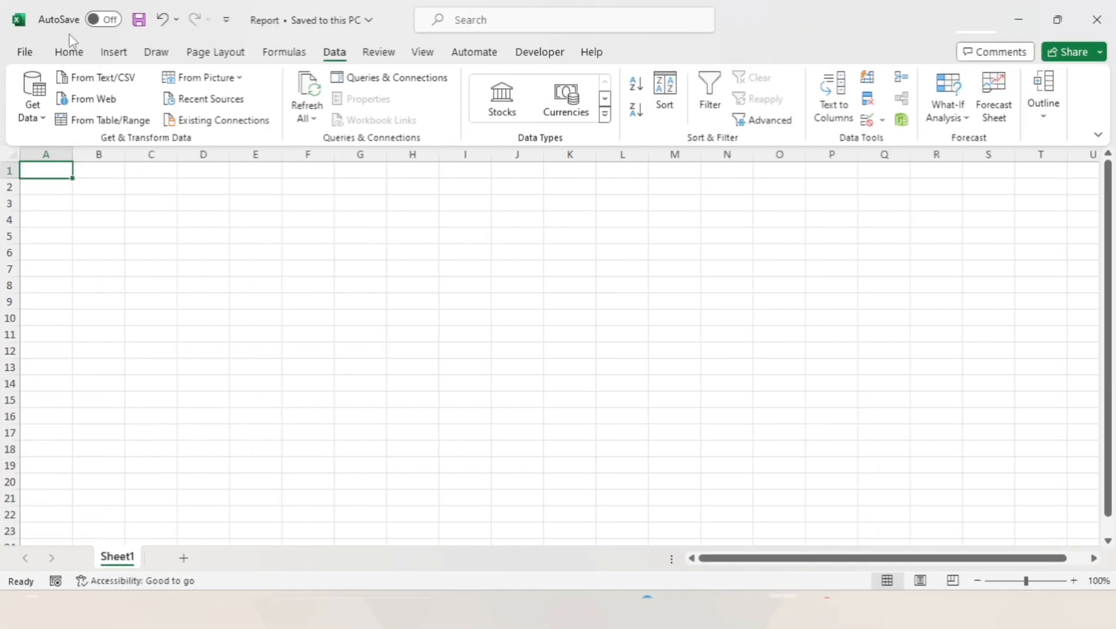
- Start a data import from a folder in the Report workbook
click(70, 53)
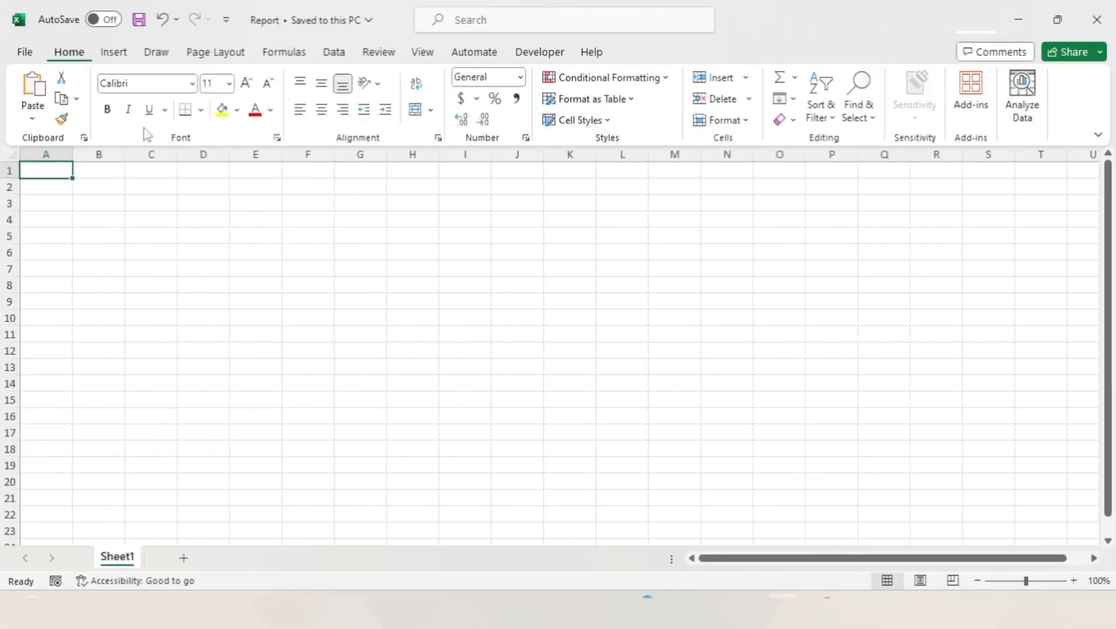
click(334, 52)
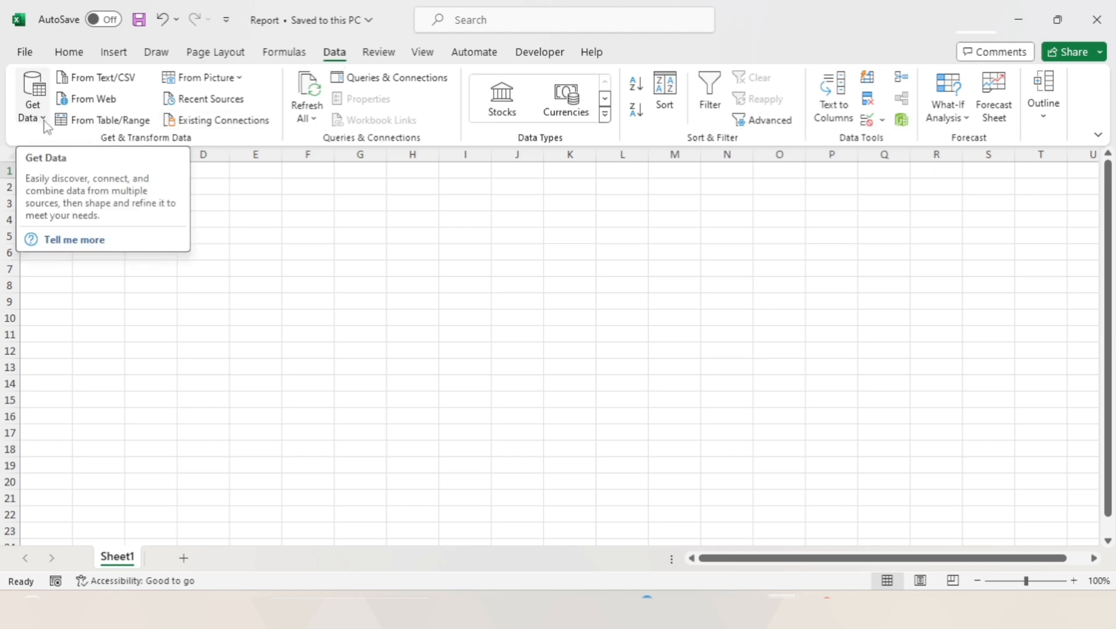
click(45, 124)
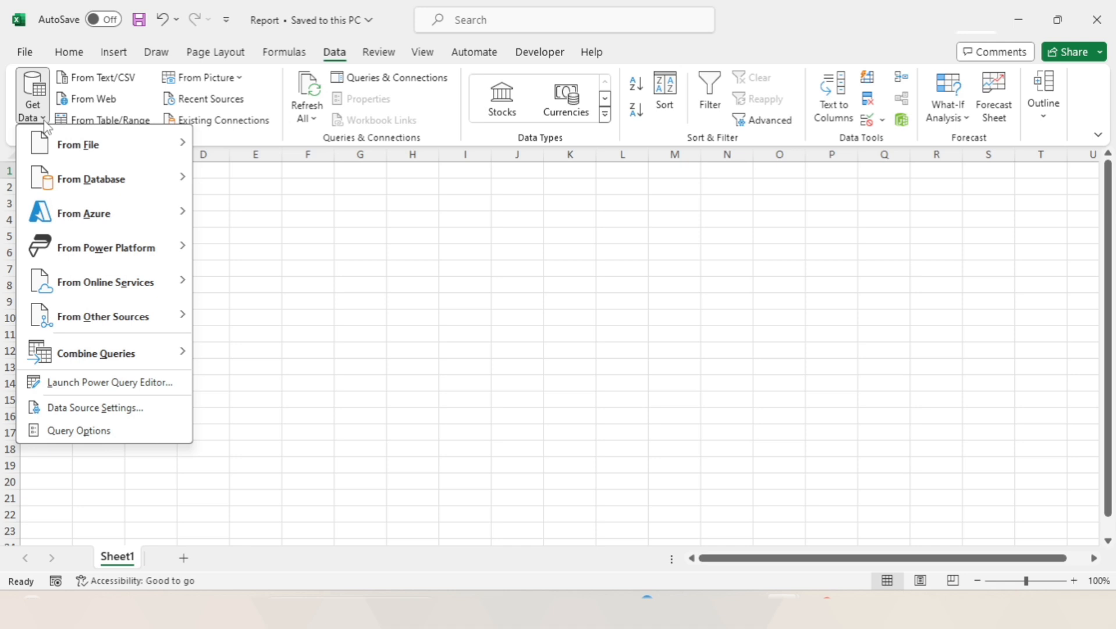
mouse_move(97, 152)
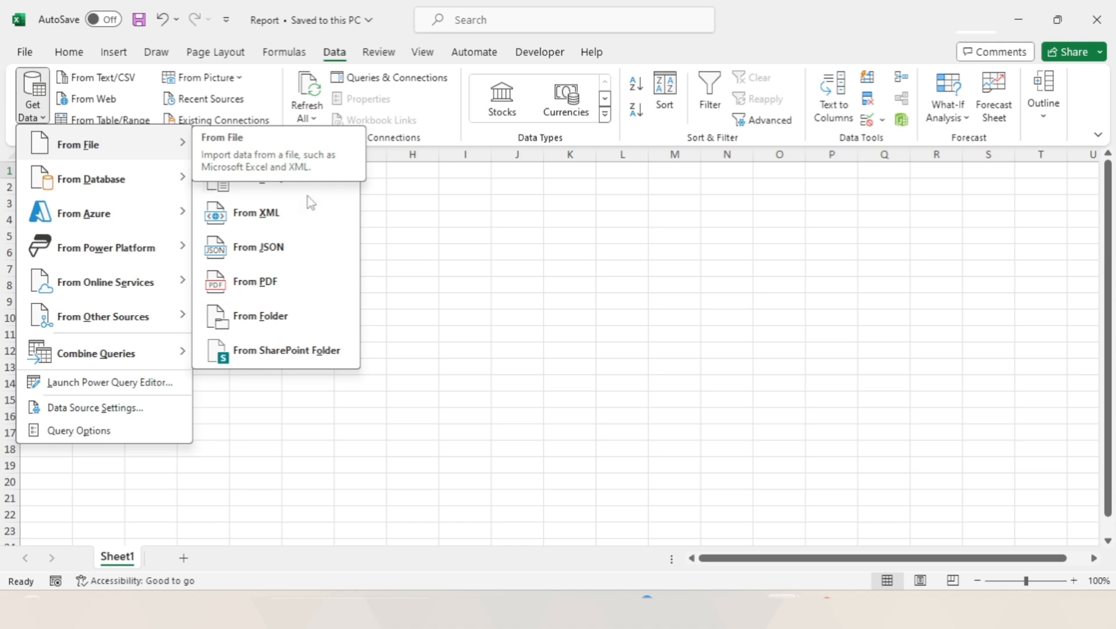
click(276, 324)
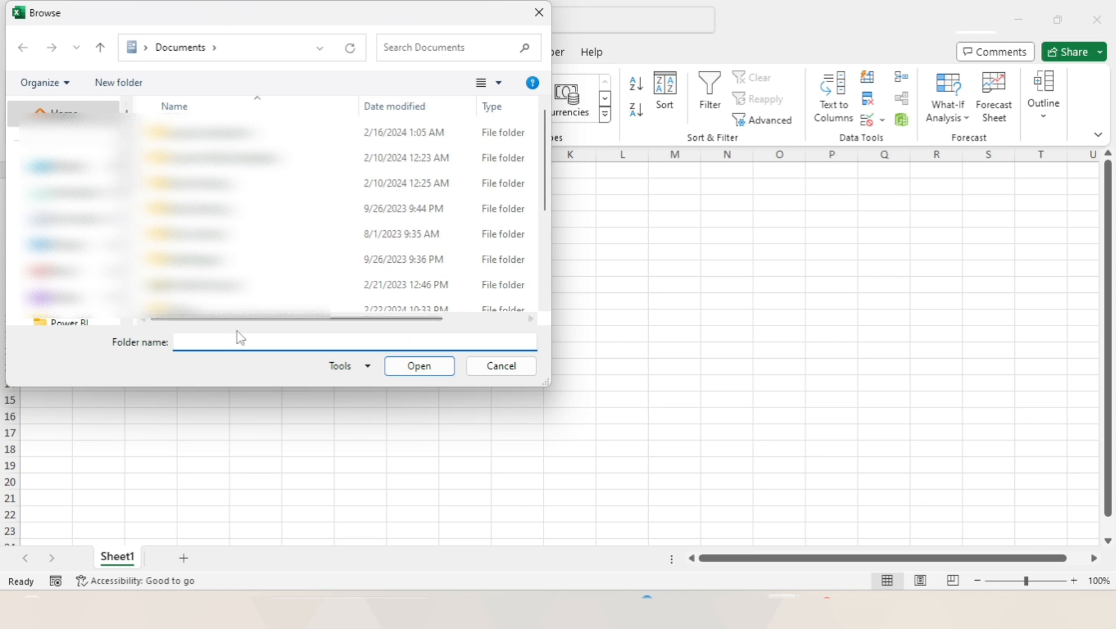
- Browse to the YT folder within Documents and select the Sales_Data folder as the import source
click(76, 221)
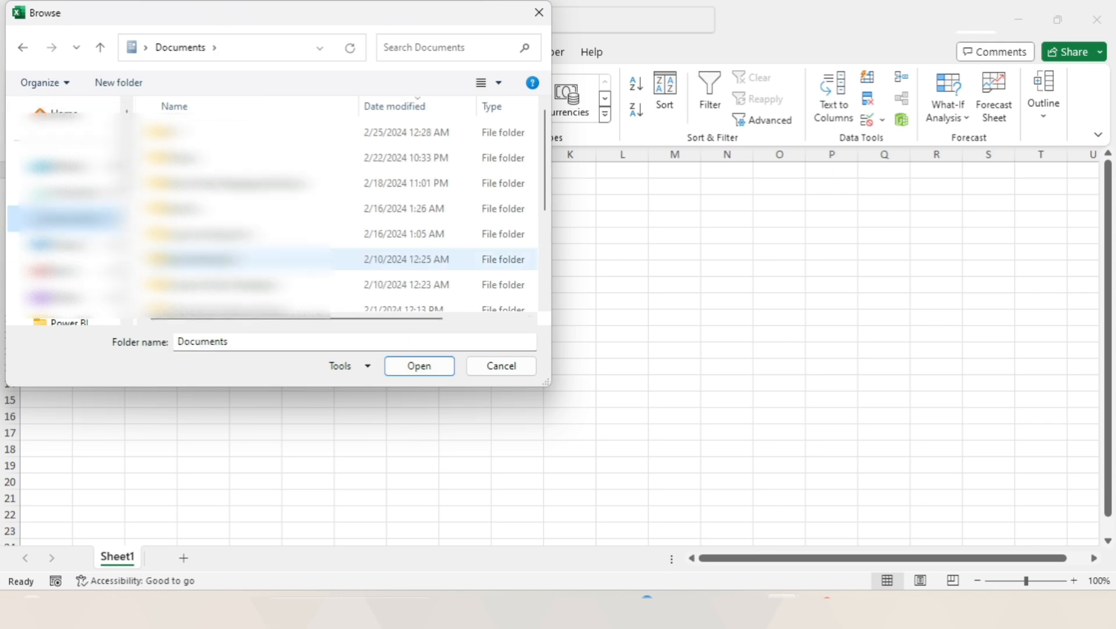
scroll(233, 272, down, 2)
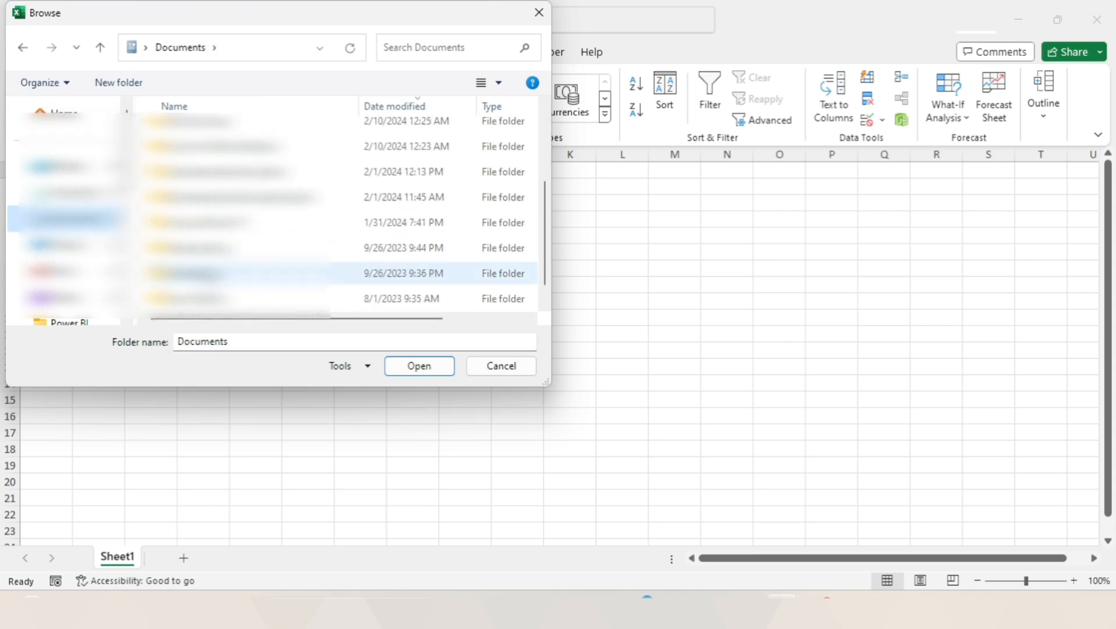
scroll(233, 272, up, 2)
click(221, 133)
double_click(221, 133)
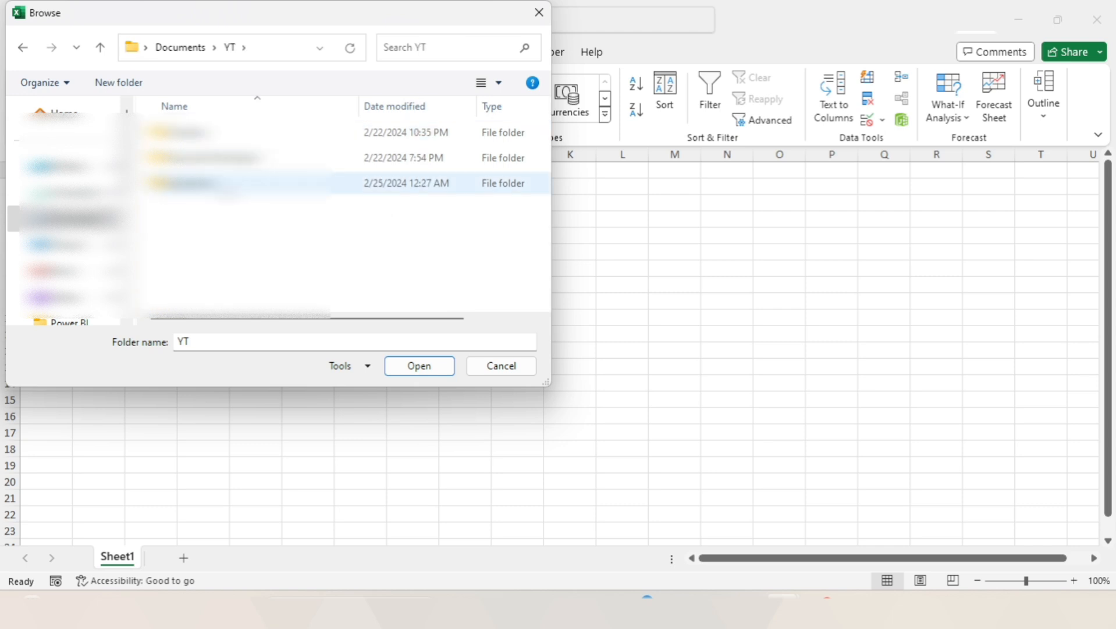
click(207, 185)
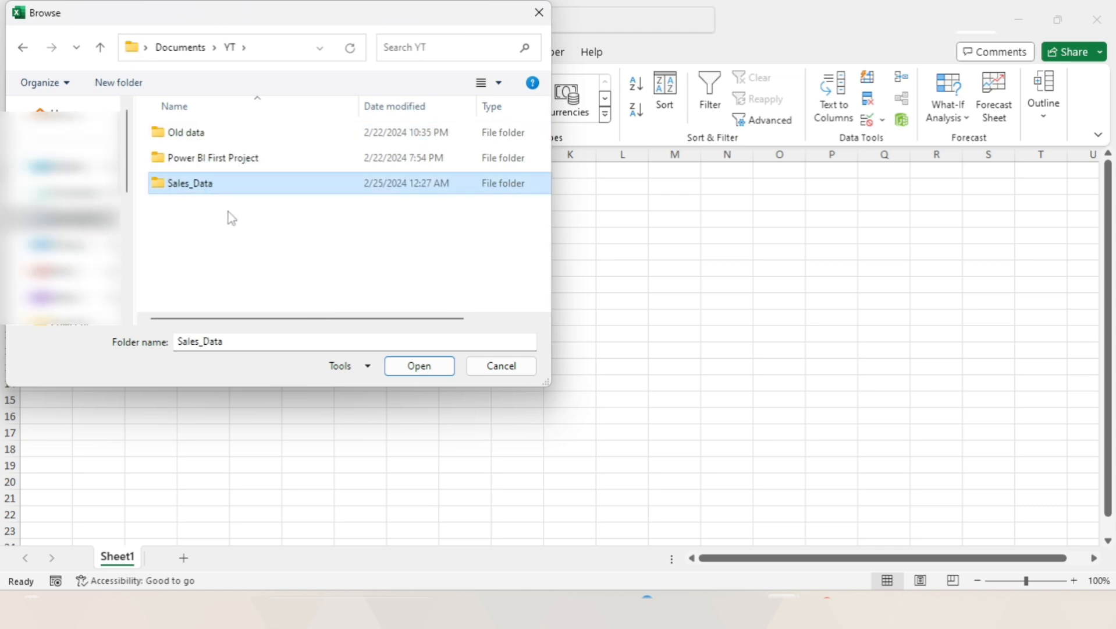
double_click(217, 185)
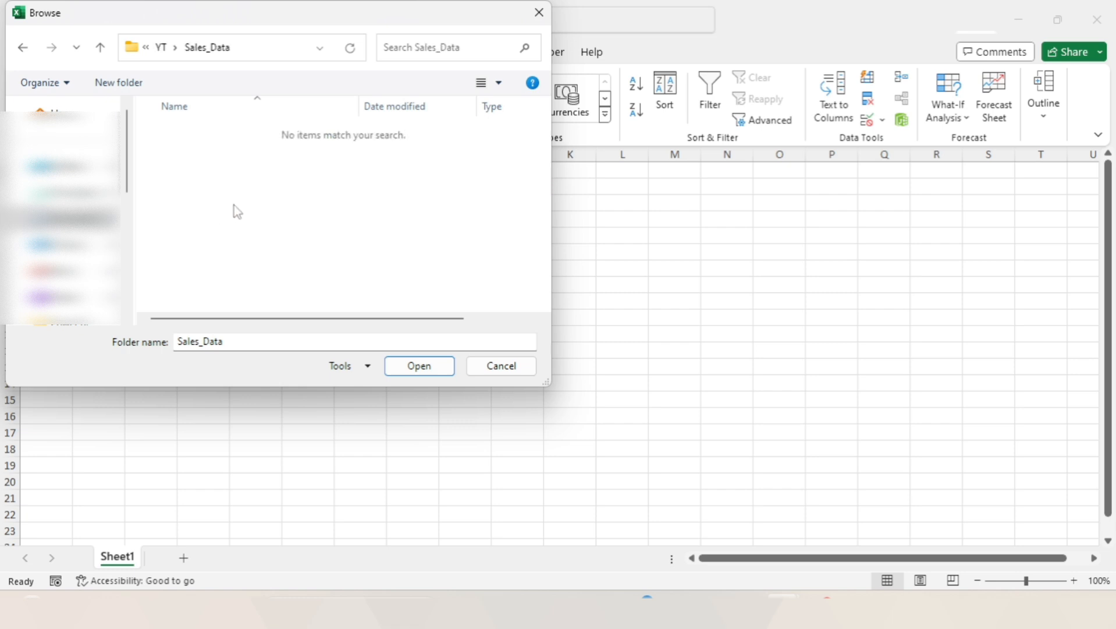
key(alt+Left)
click(197, 188)
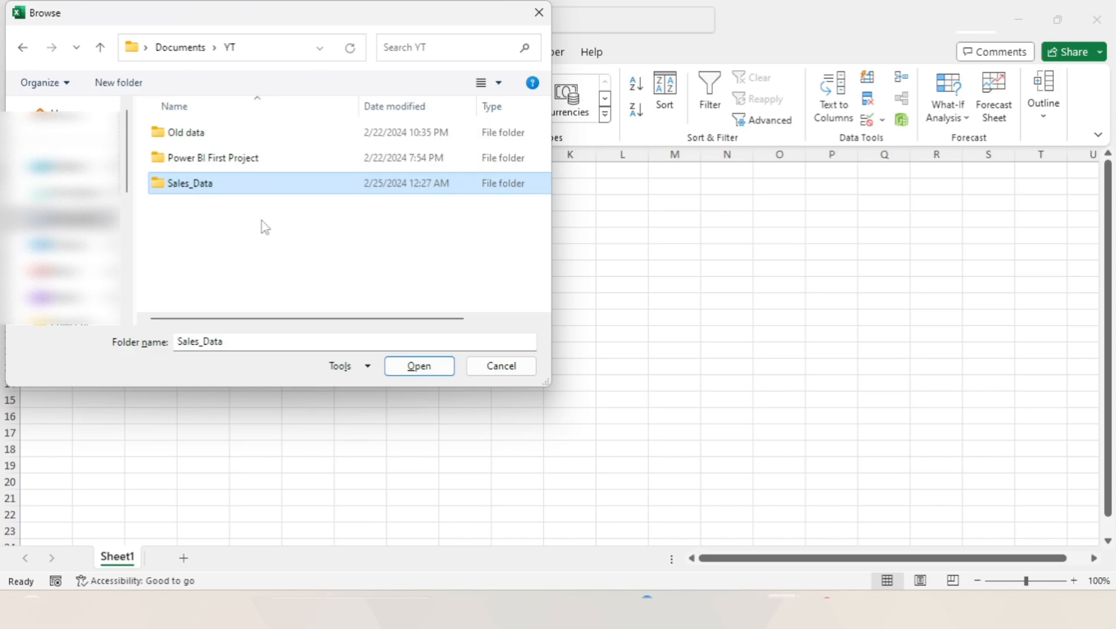
- Check in File Explorer which workbooks the Sales_Data folder contains, and return to Excel's folder selection dialog
key(alt+Tab)
key(Tab)
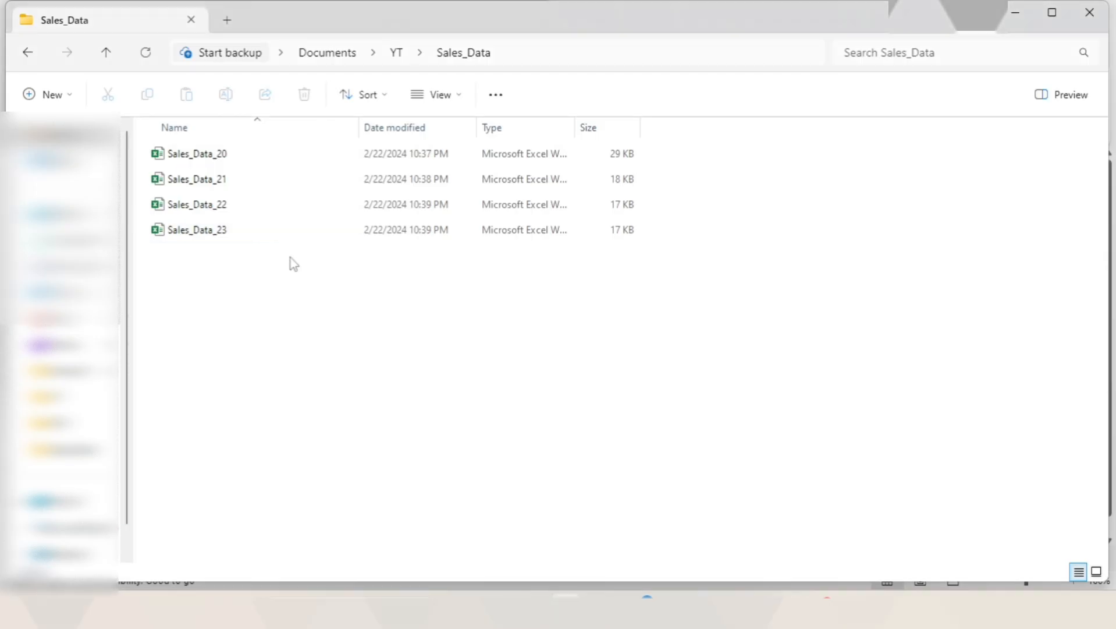
click(205, 165)
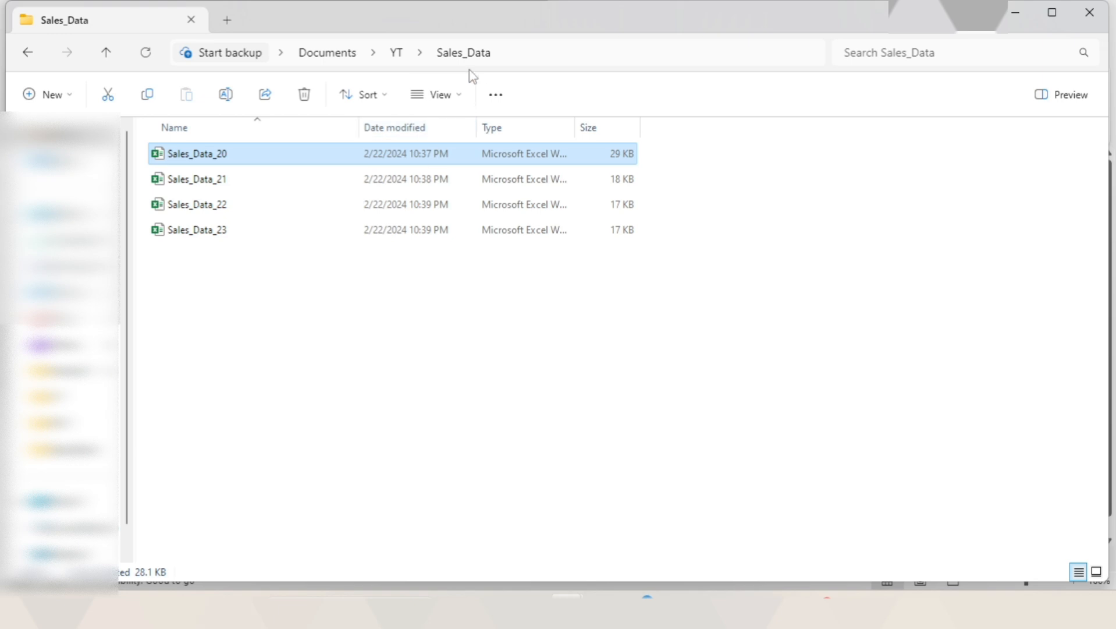
click(298, 330)
key(alt+Tab)
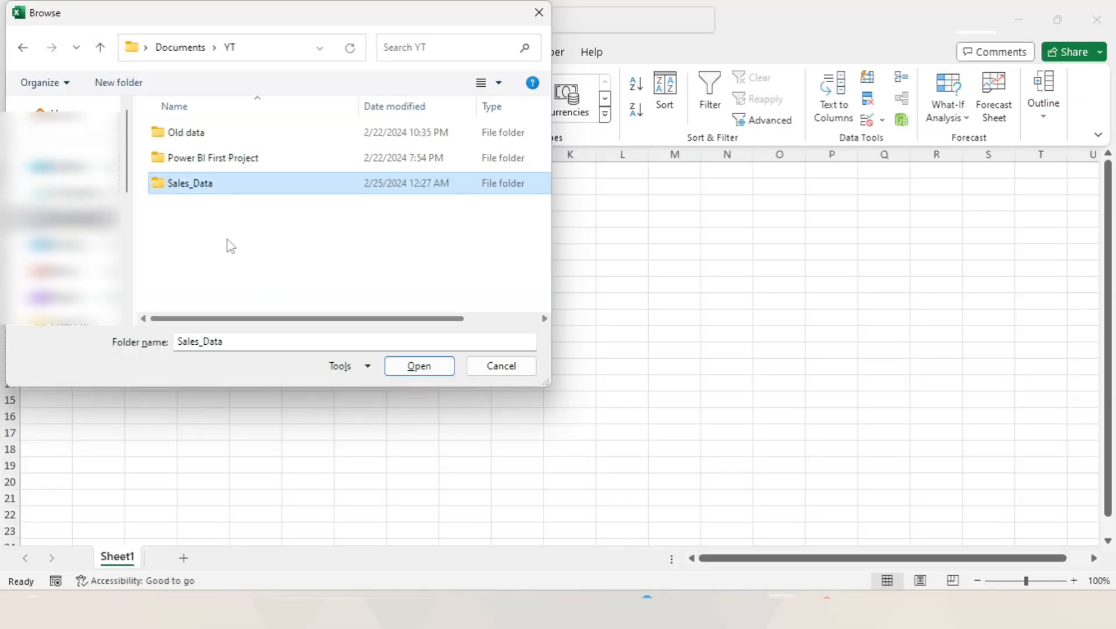
- Open the Sales_Data folder's file list in Power Query Editor and remove all columns except Content
click(411, 372)
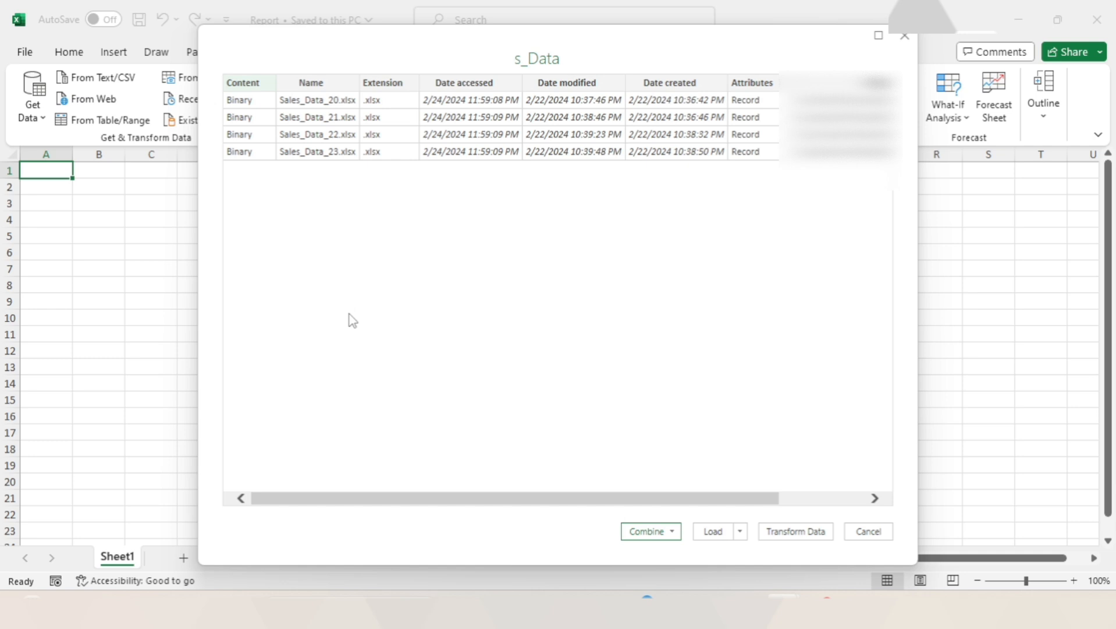
click(787, 539)
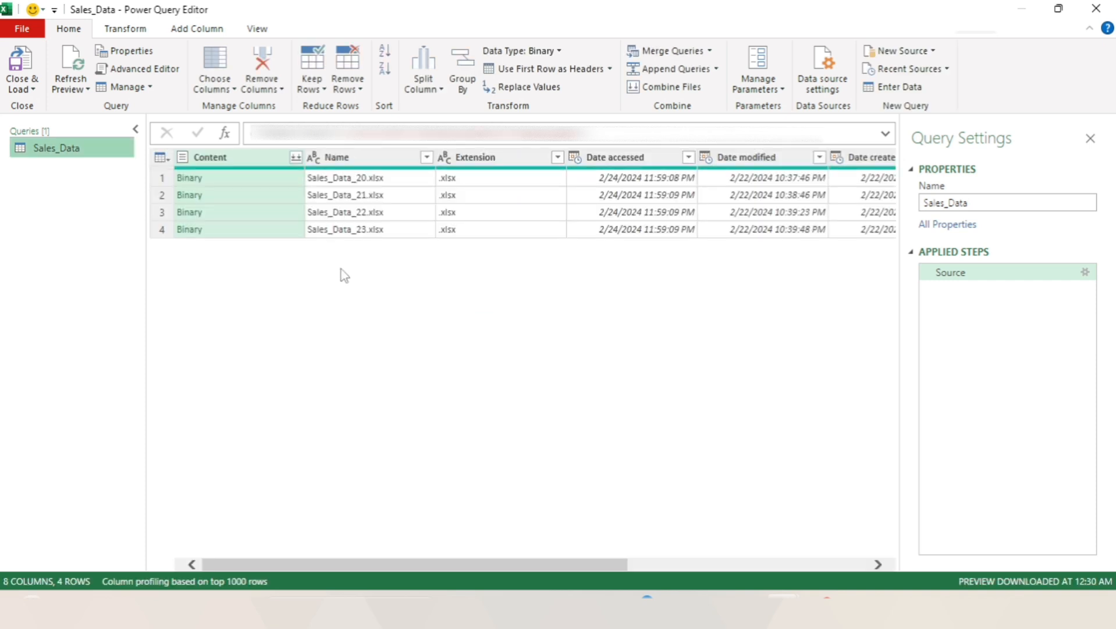
click(229, 162)
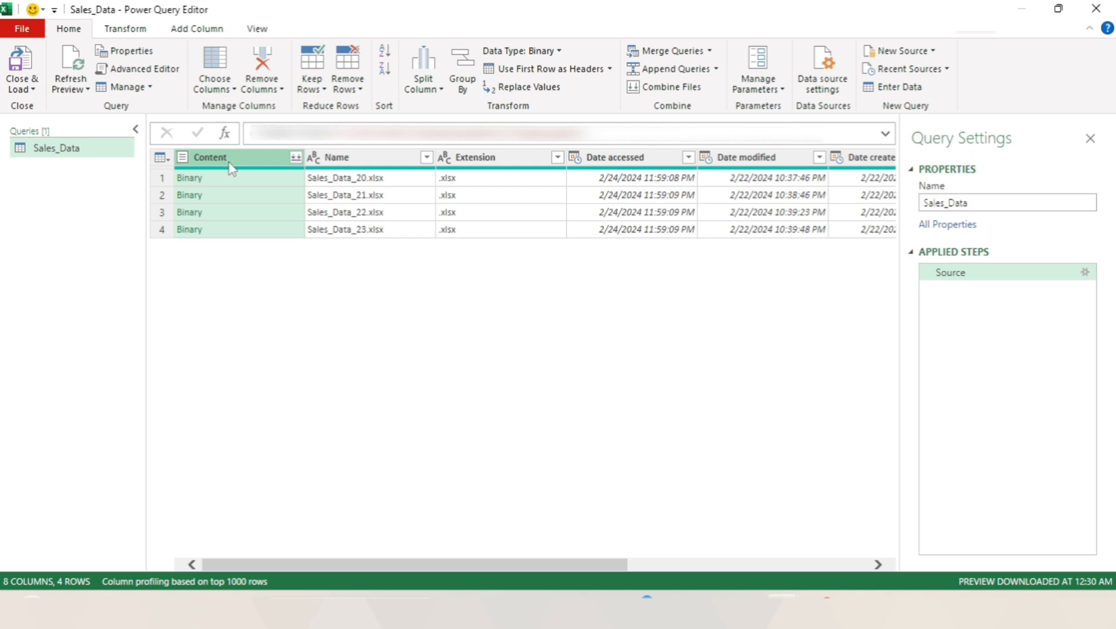
right_click(230, 164)
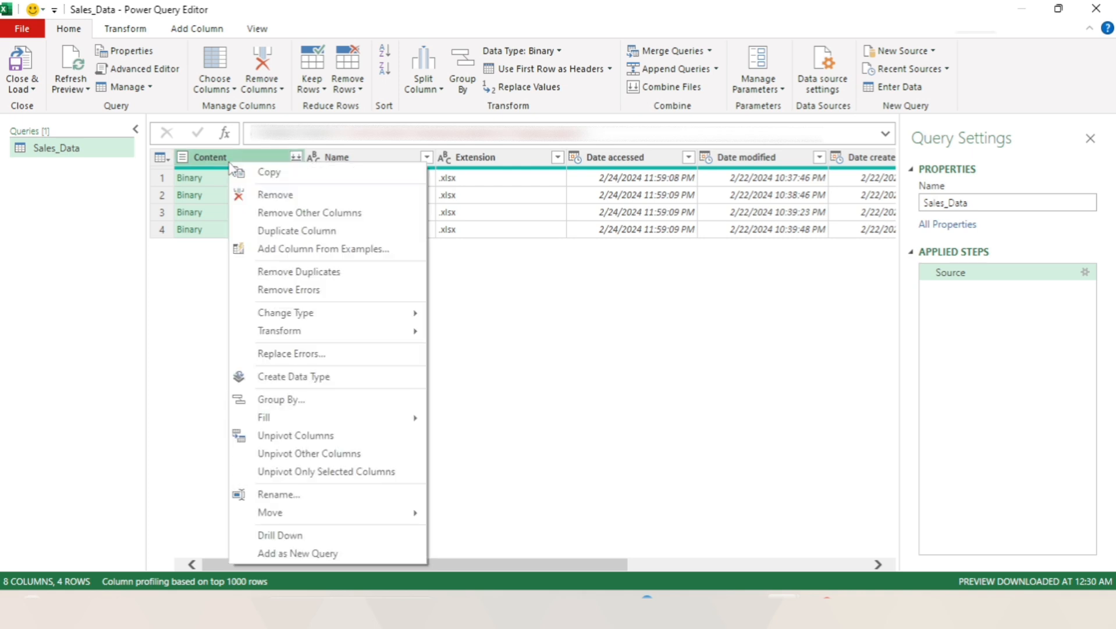
click(300, 220)
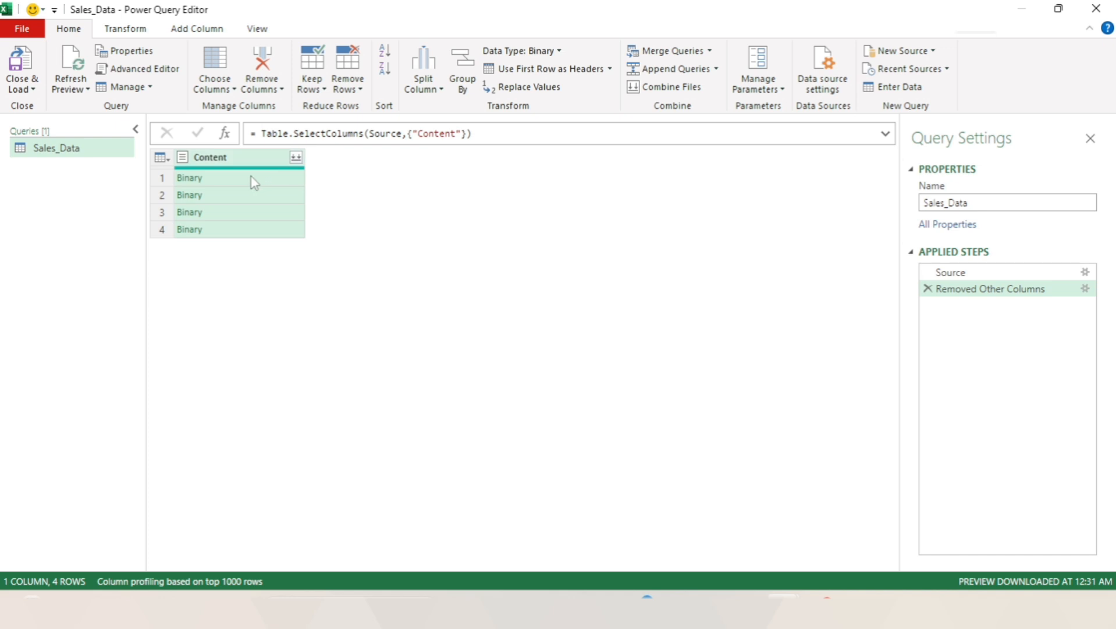
- Combine the binary files in the Content column using the first file's Data sheet as the sample, and refresh the preview
click(297, 165)
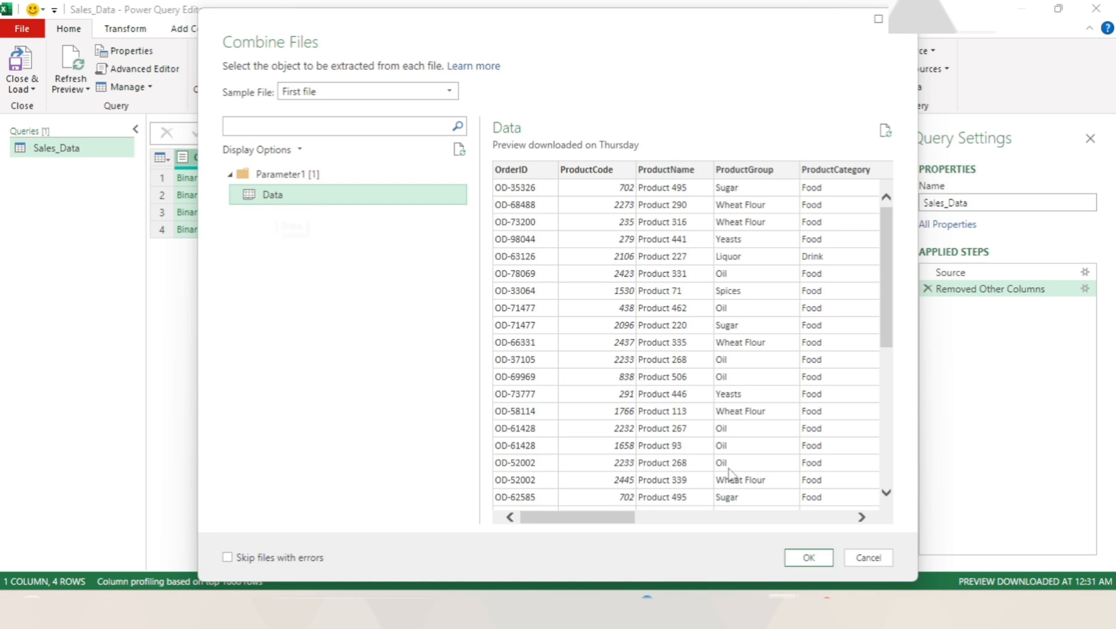
click(810, 559)
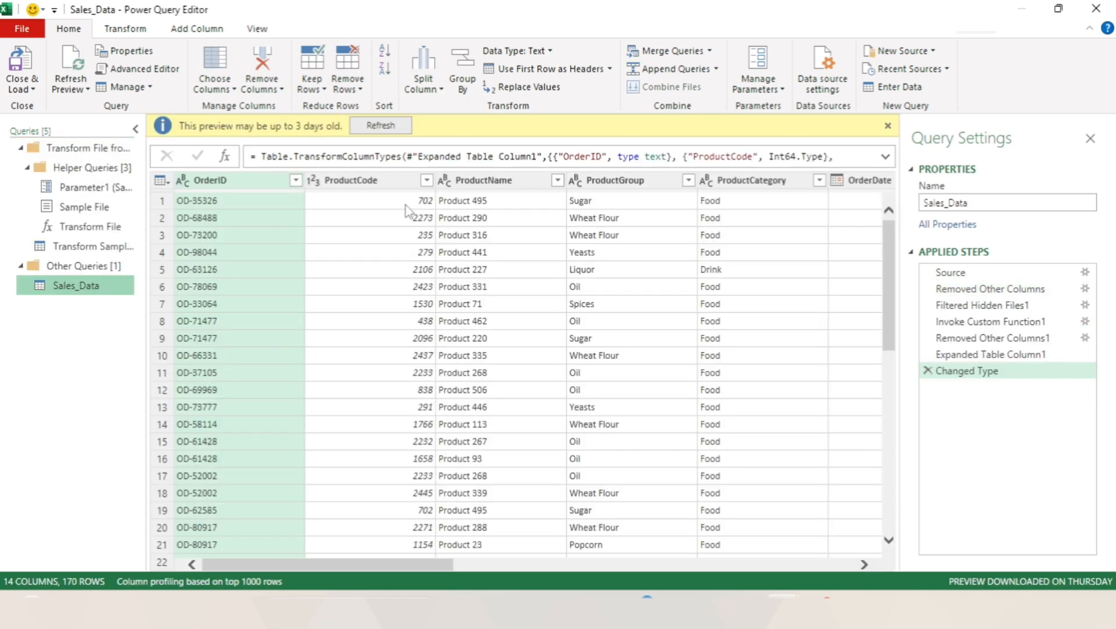
click(381, 125)
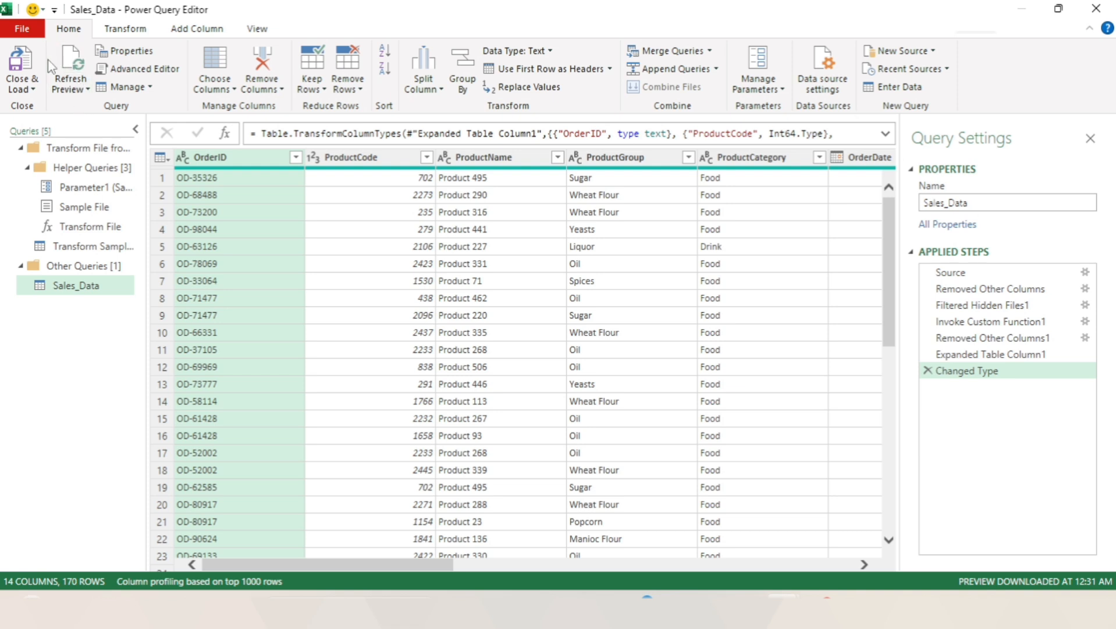
- Close Power Query Editor and load the combined Sales_Data query as a PivotTable Report on a new worksheet
click(33, 90)
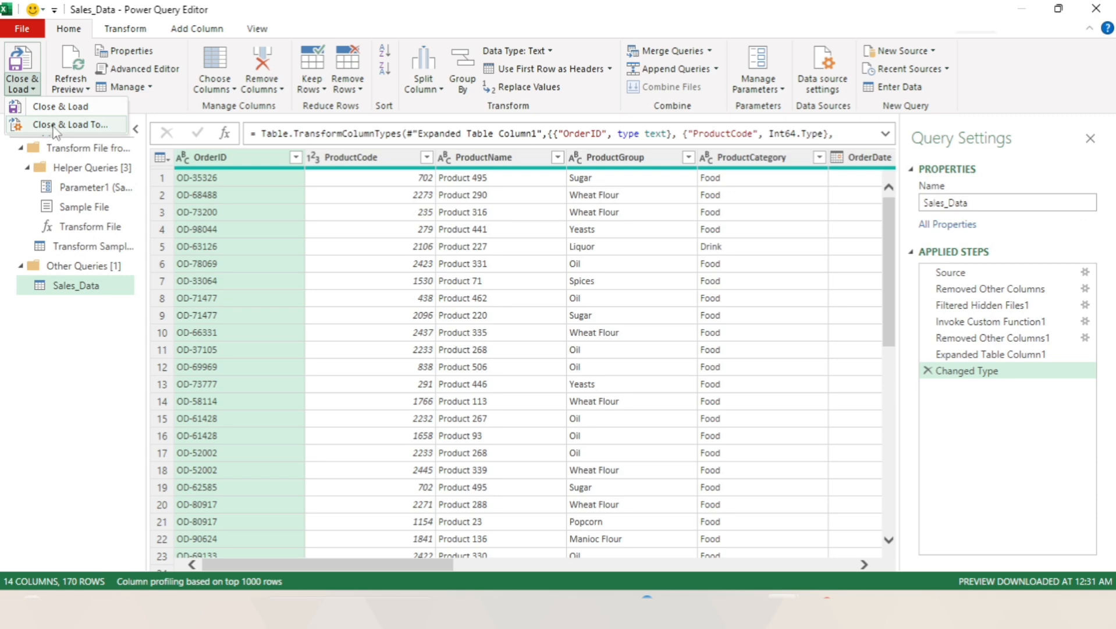
click(75, 124)
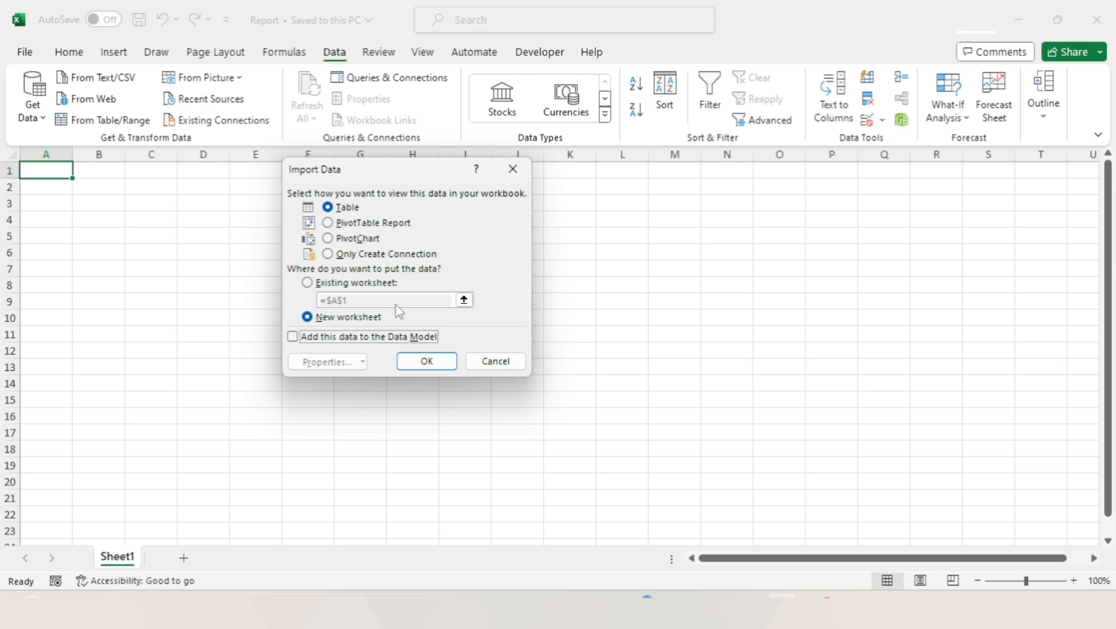
click(328, 223)
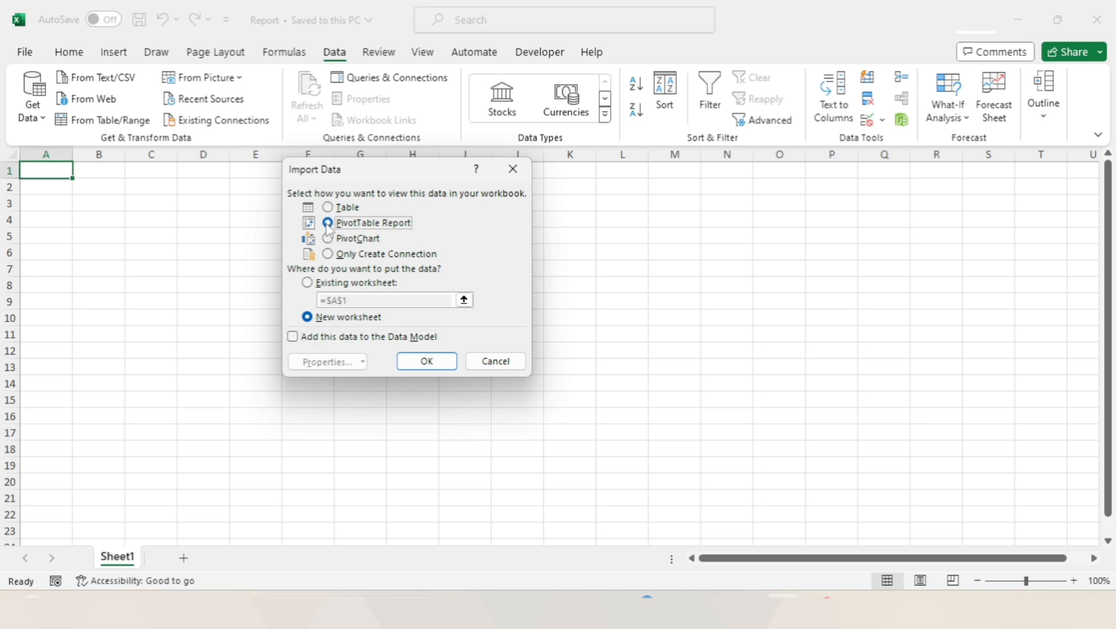
click(424, 367)
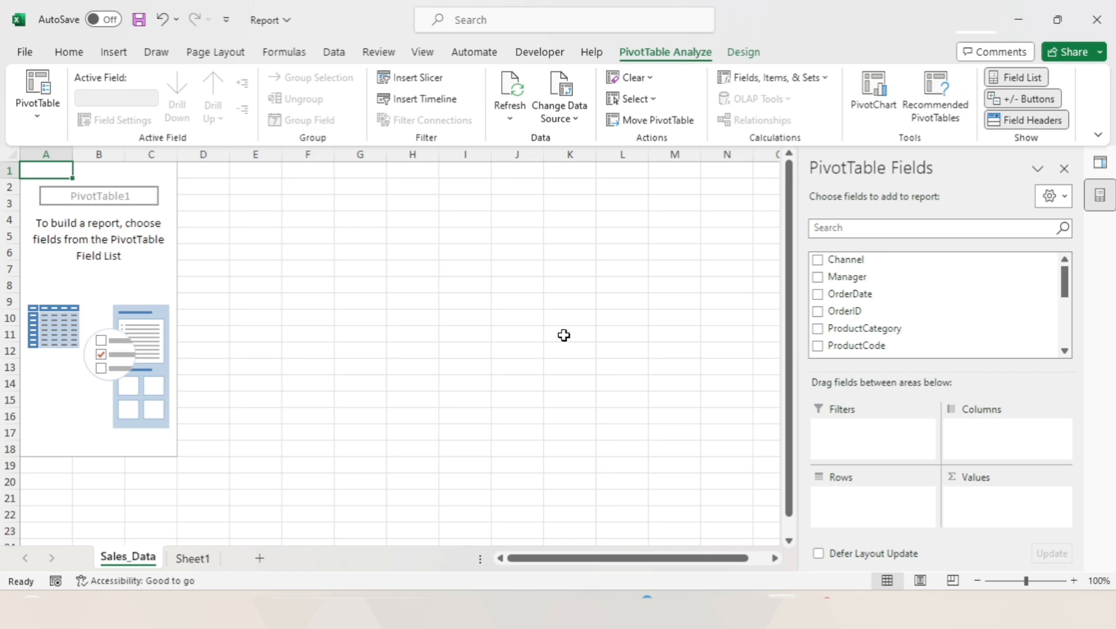
- Check the Sales Qty Per Day chart in the Sales Report workbook, and return to the Report workbook
key(alt+Tab)
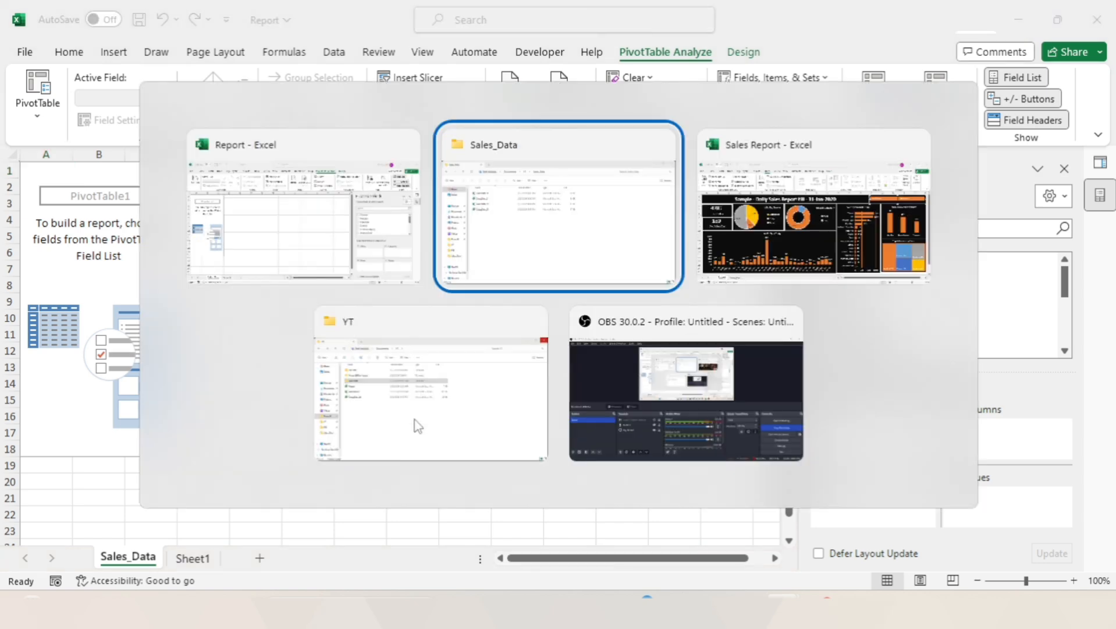
key(alt+Tab)
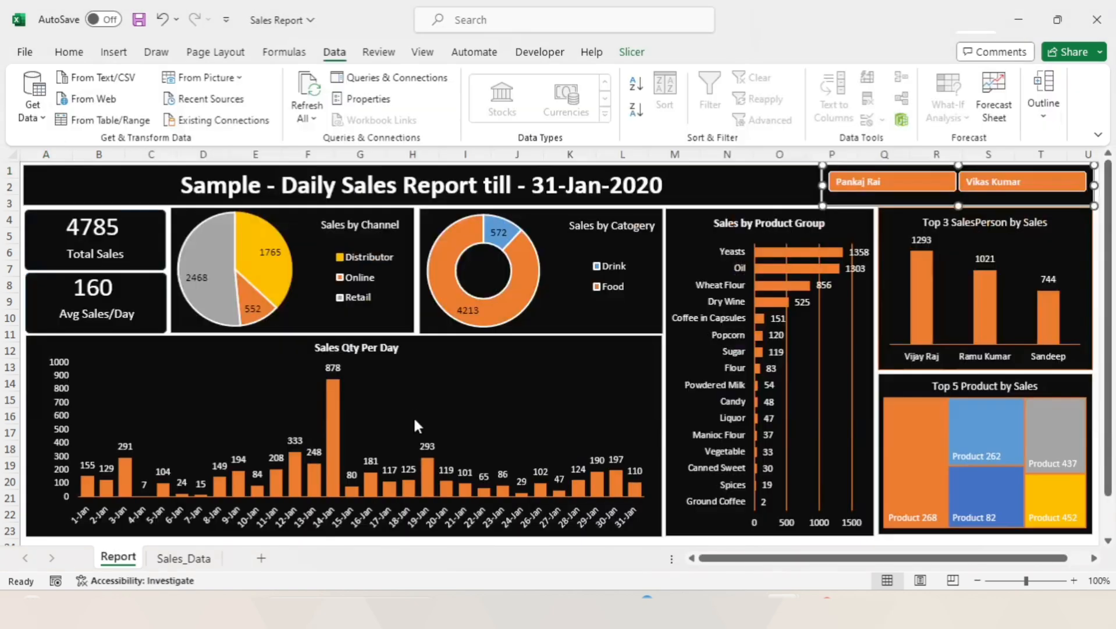
click(662, 403)
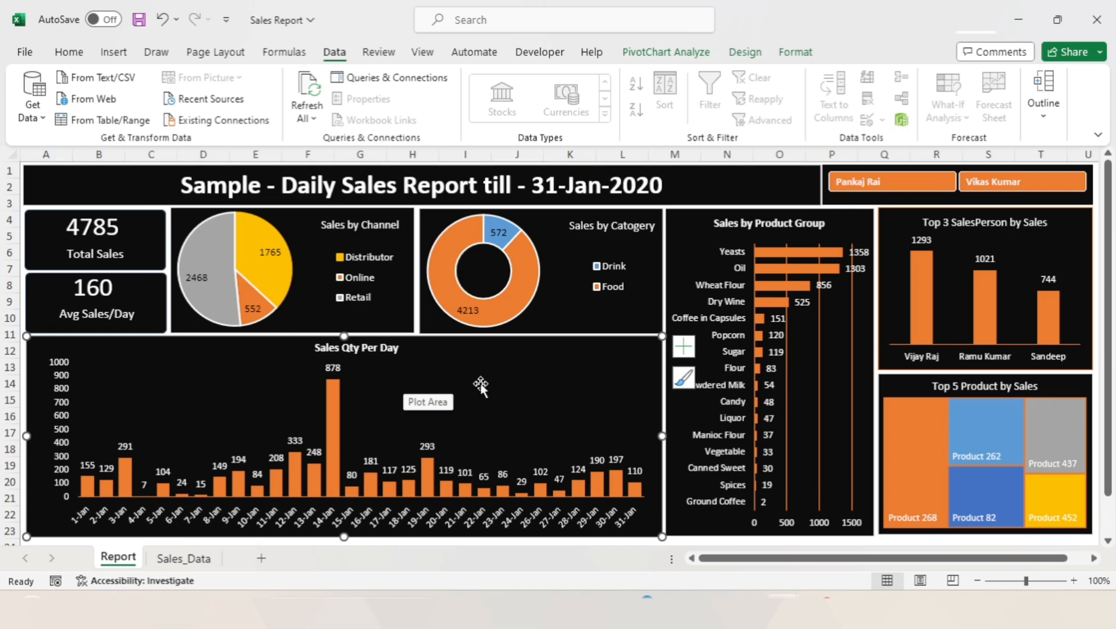
key(alt+Tab)
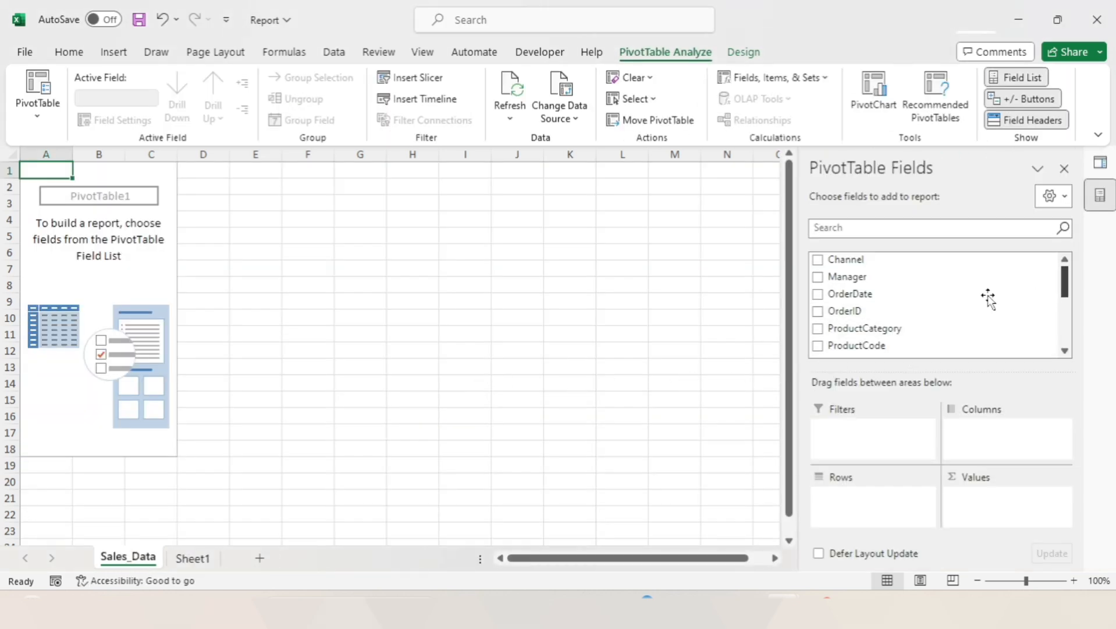
- Find the OrderDate field and add it to the rows of the empty PivotTable
click(857, 233)
text(day)
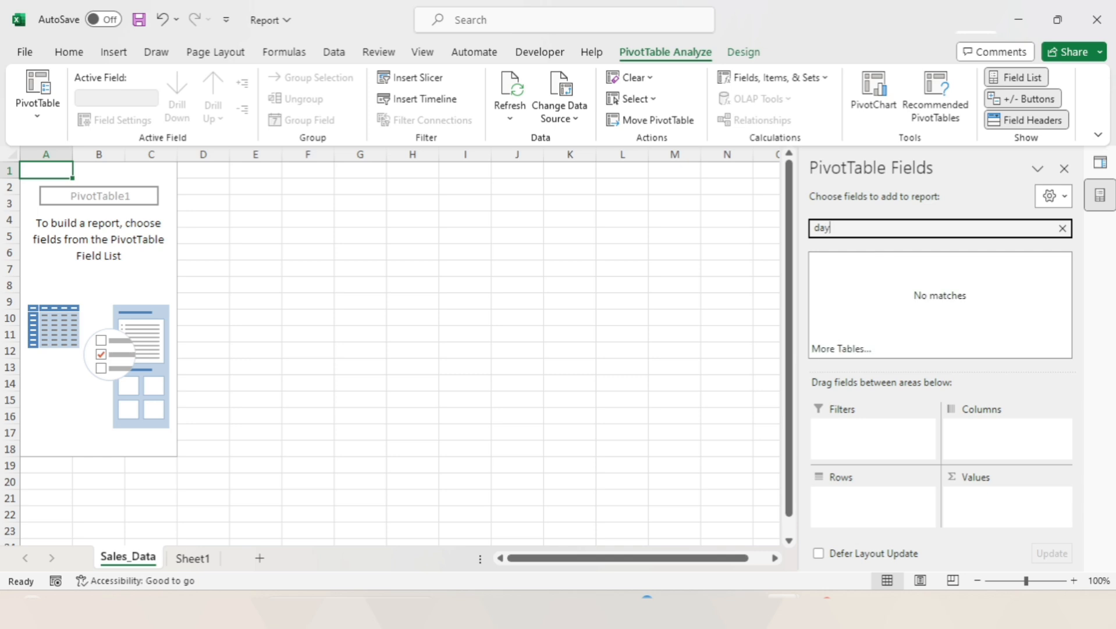
key(BackSpace)
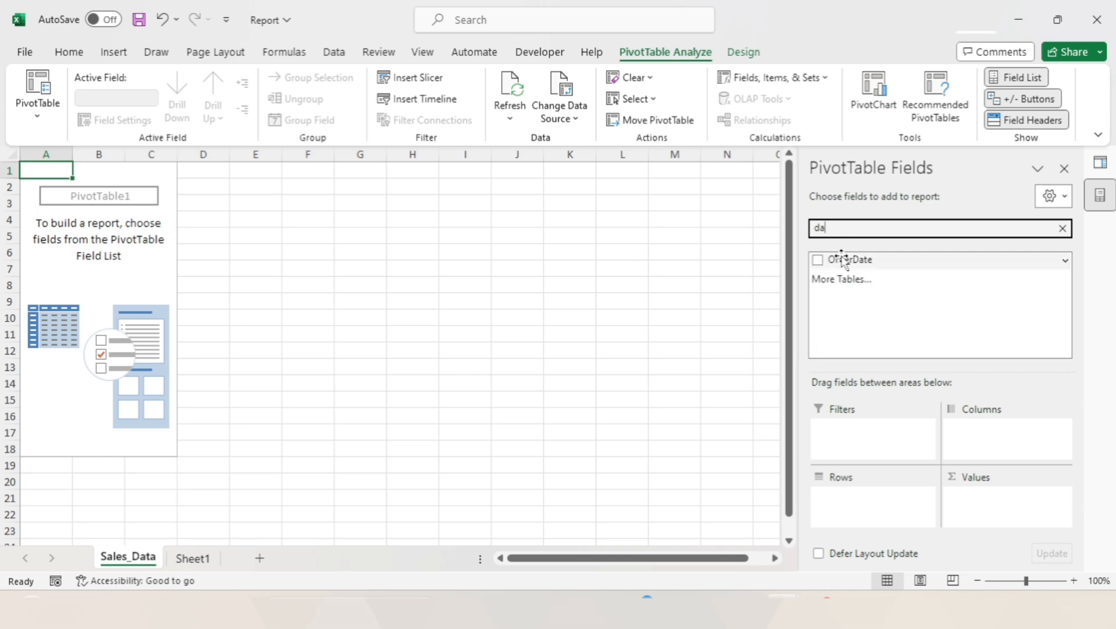
drag(844, 259, 857, 510)
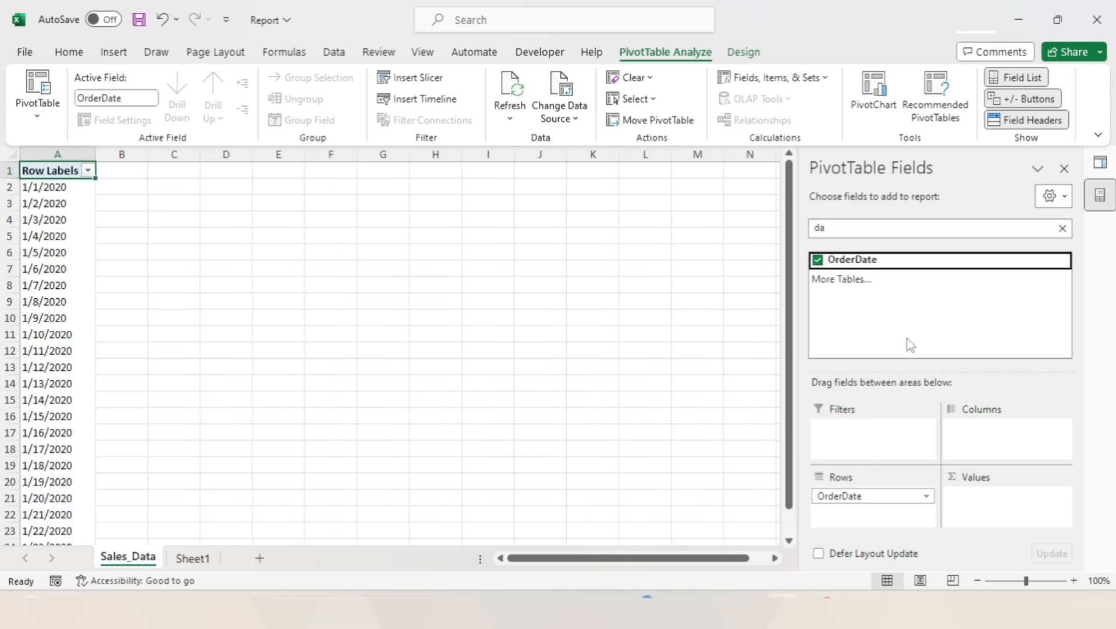
- Find the Quantity field and add it to the PivotTable's values as a sum
click(875, 232)
key(BackSpace)
key(BackSpace)
text(sal)
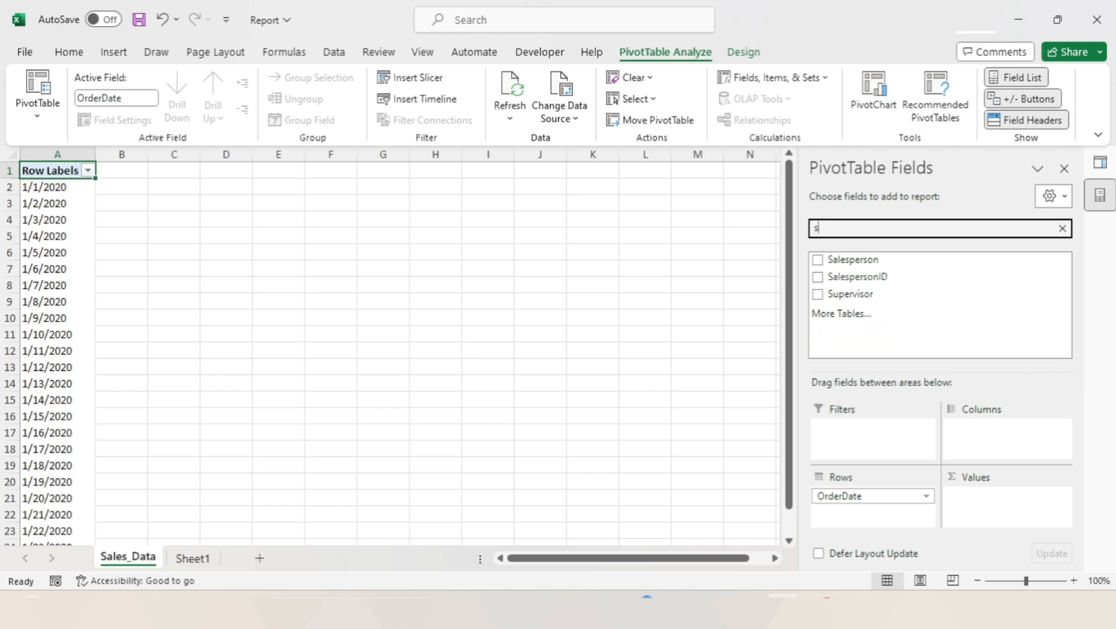
key(BackSpace)
key(BackSpace)
key(BackSpace)
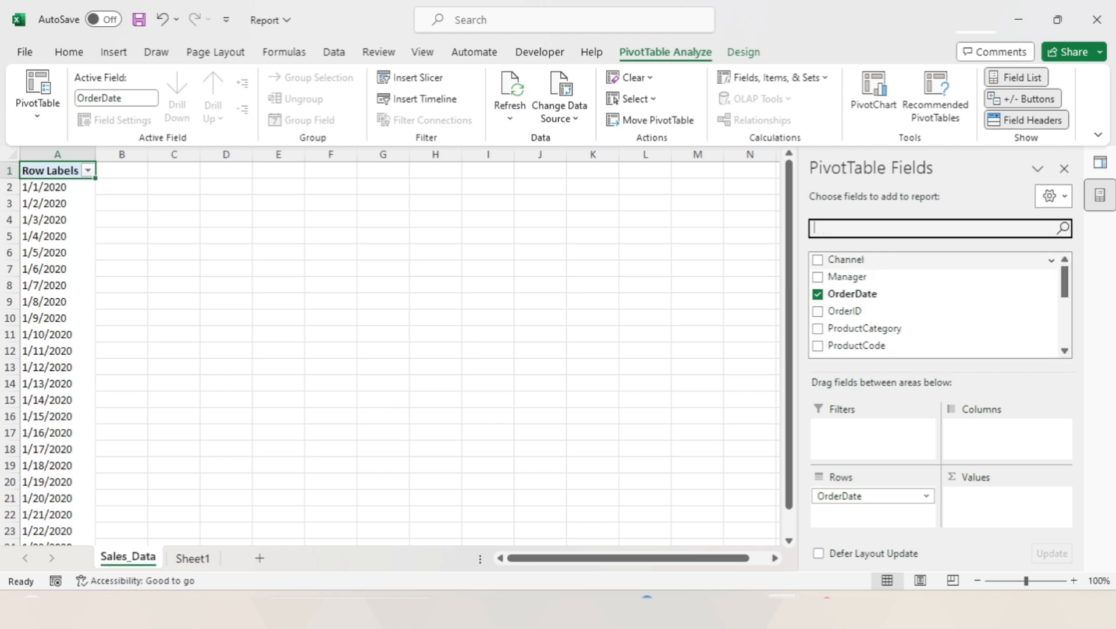
text(qu)
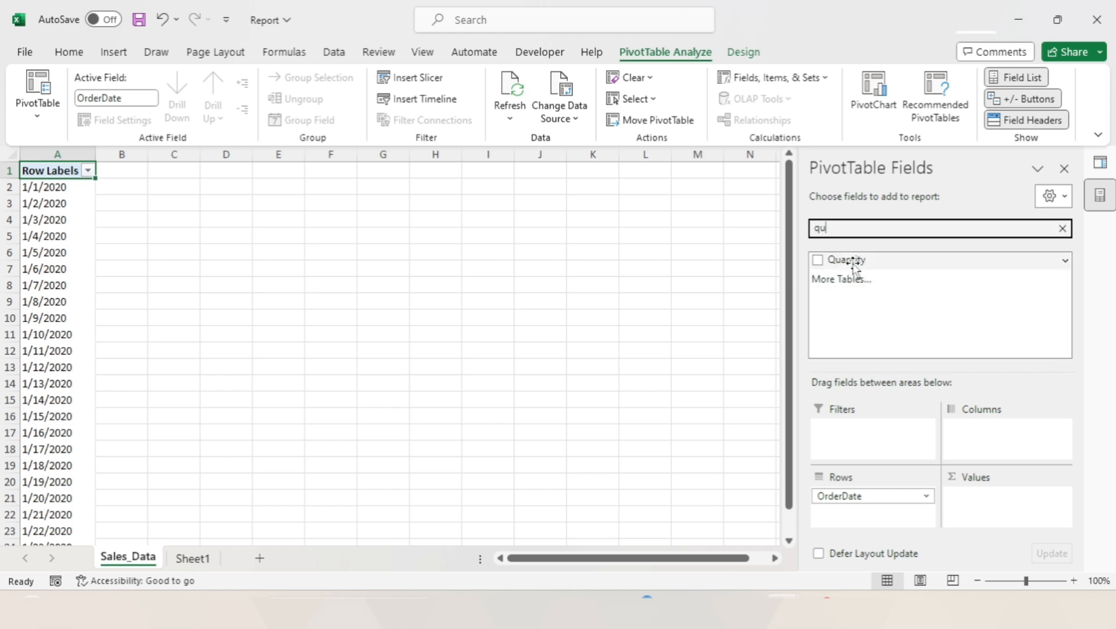
drag(851, 263, 992, 513)
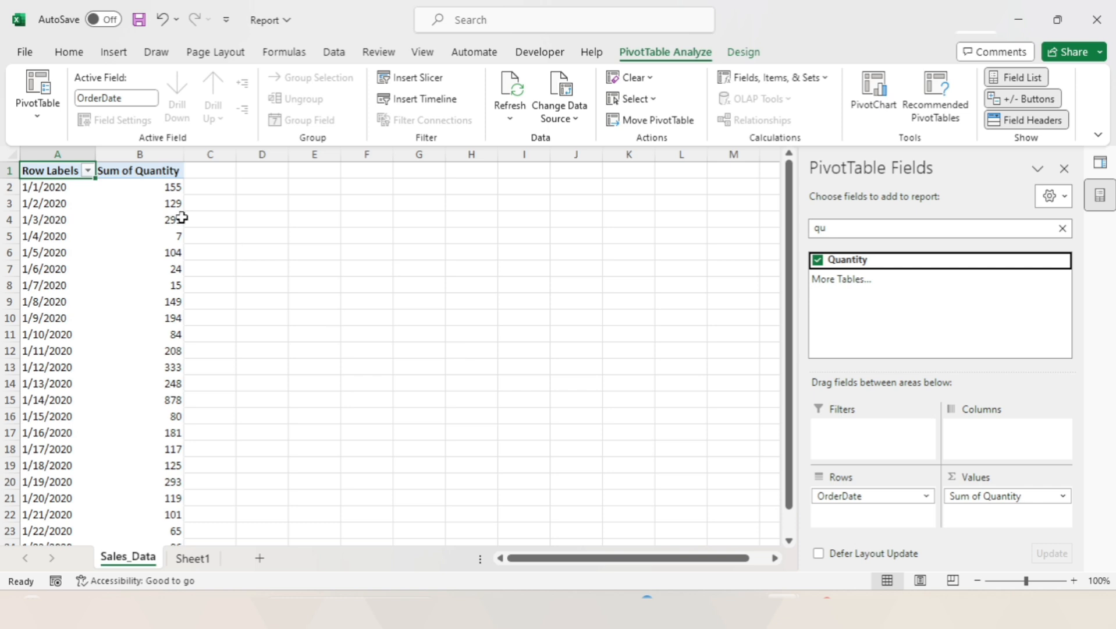
- Turn off the PivotTable's grand totals for rows and columns, and check the end of the table
click(154, 191)
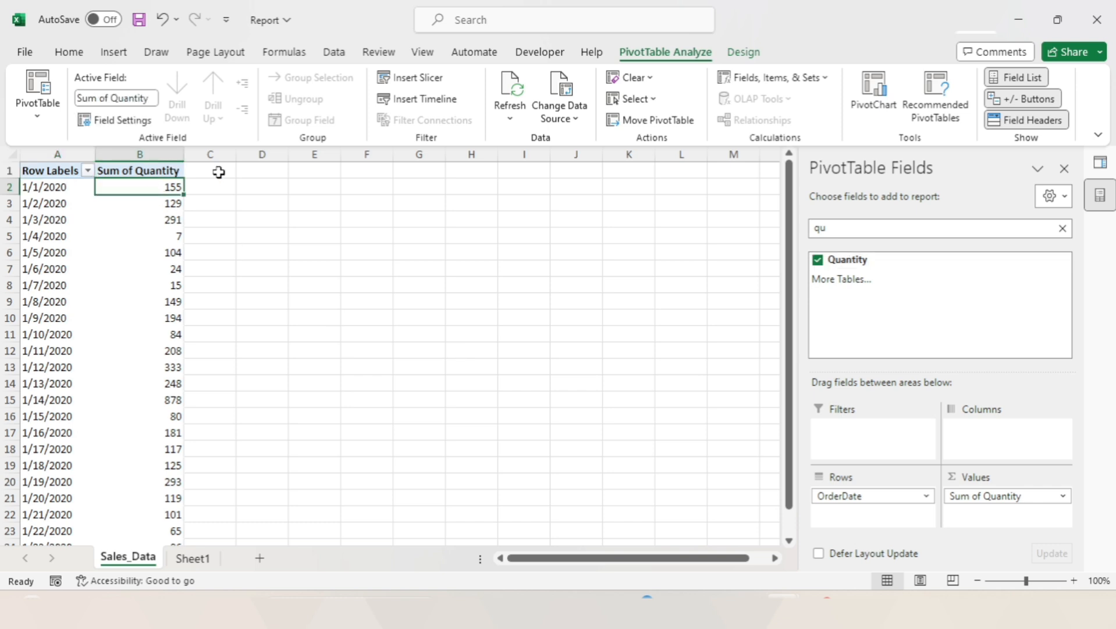
click(743, 53)
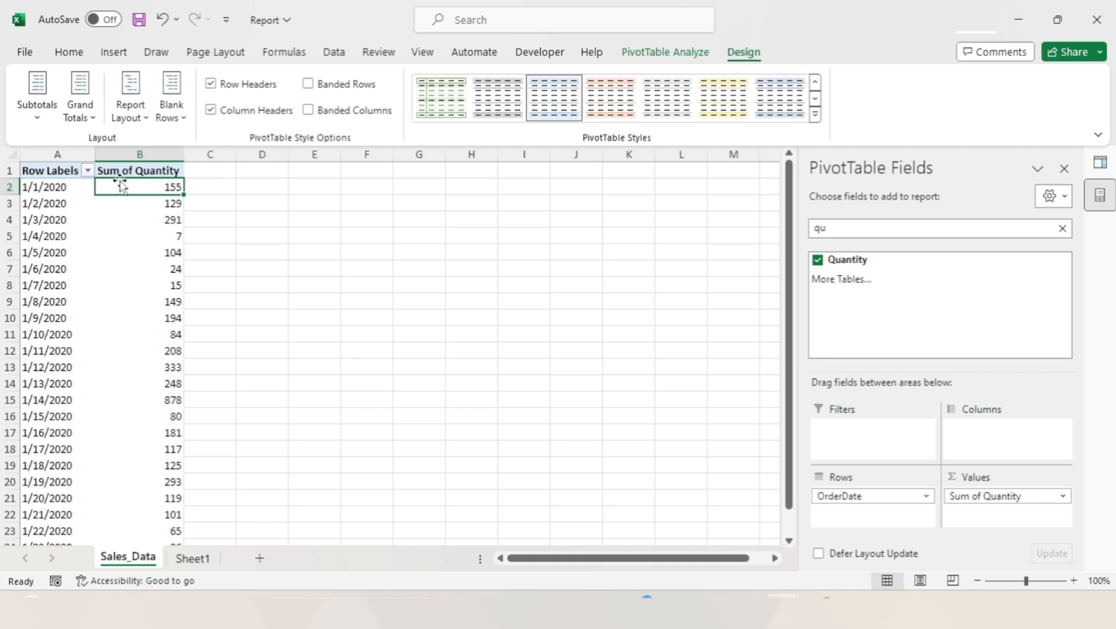
click(91, 119)
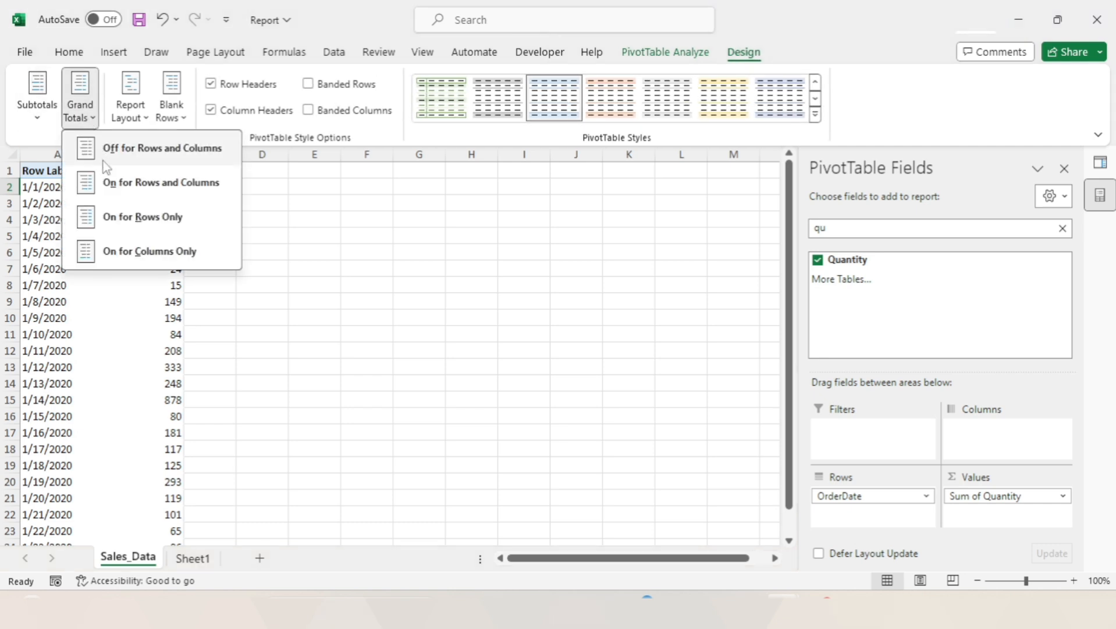
click(120, 155)
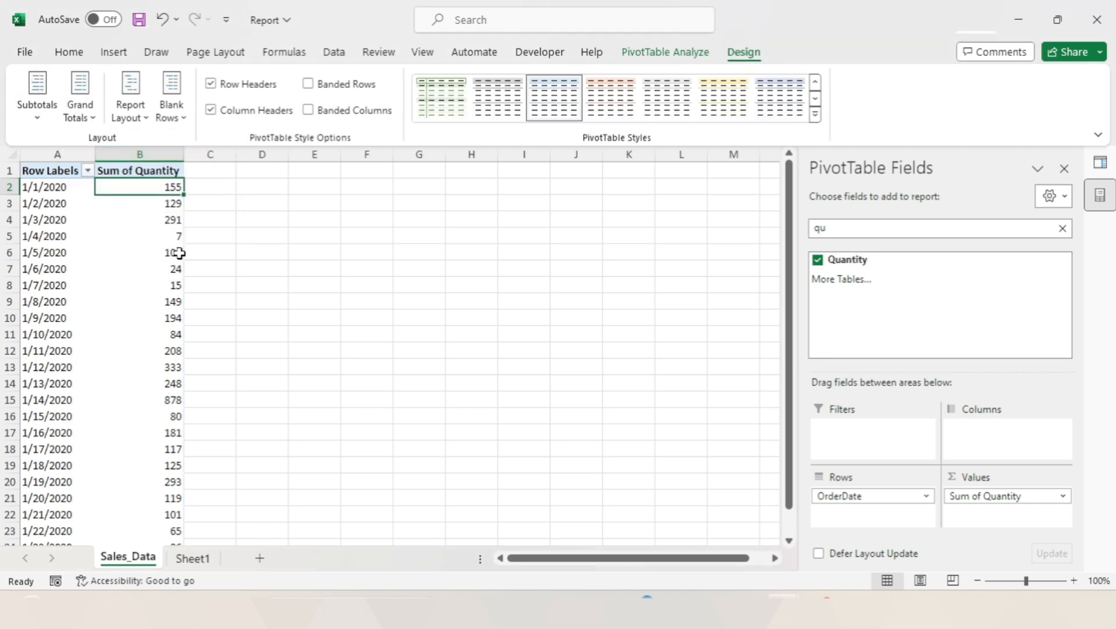
scroll(186, 274, down, 4)
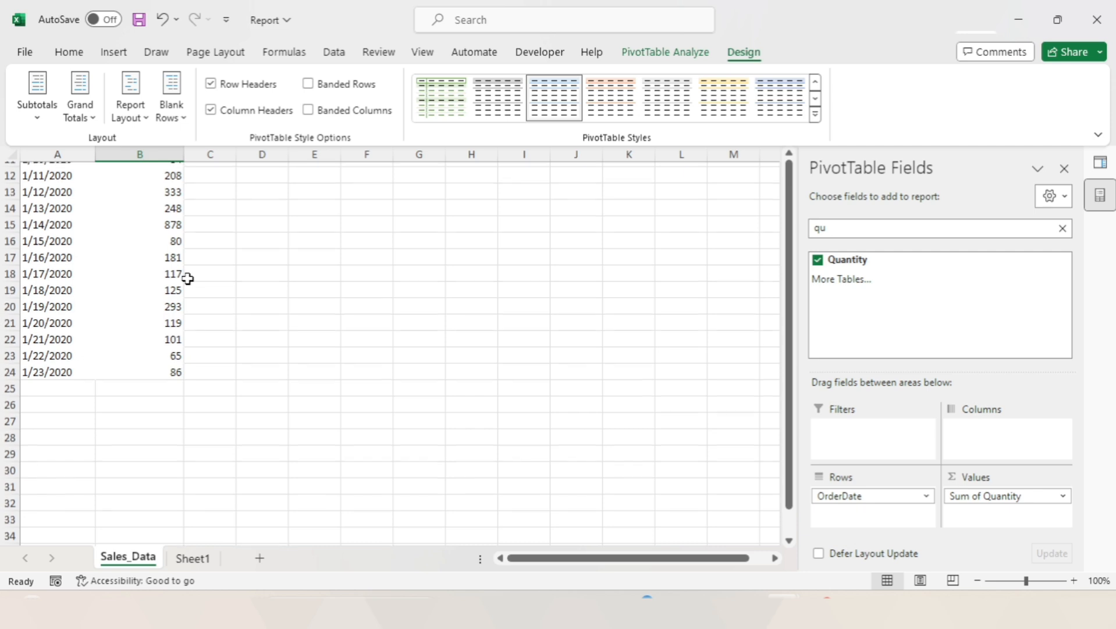
scroll(188, 279, up, 4)
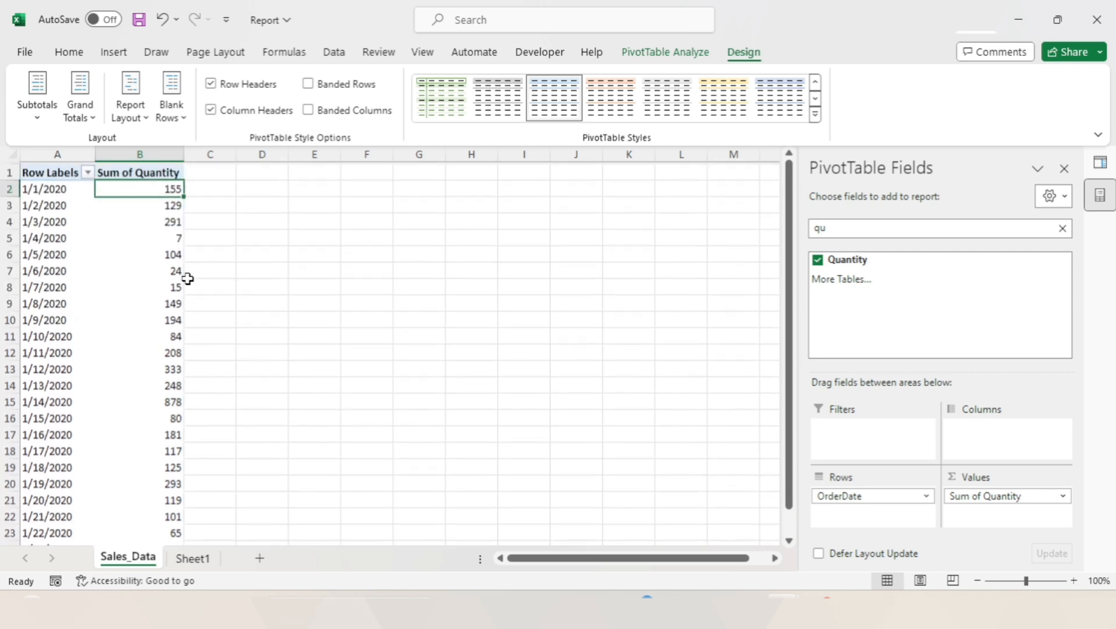
- Group the PivotTable's order dates by Days only, with Months deselected
click(66, 189)
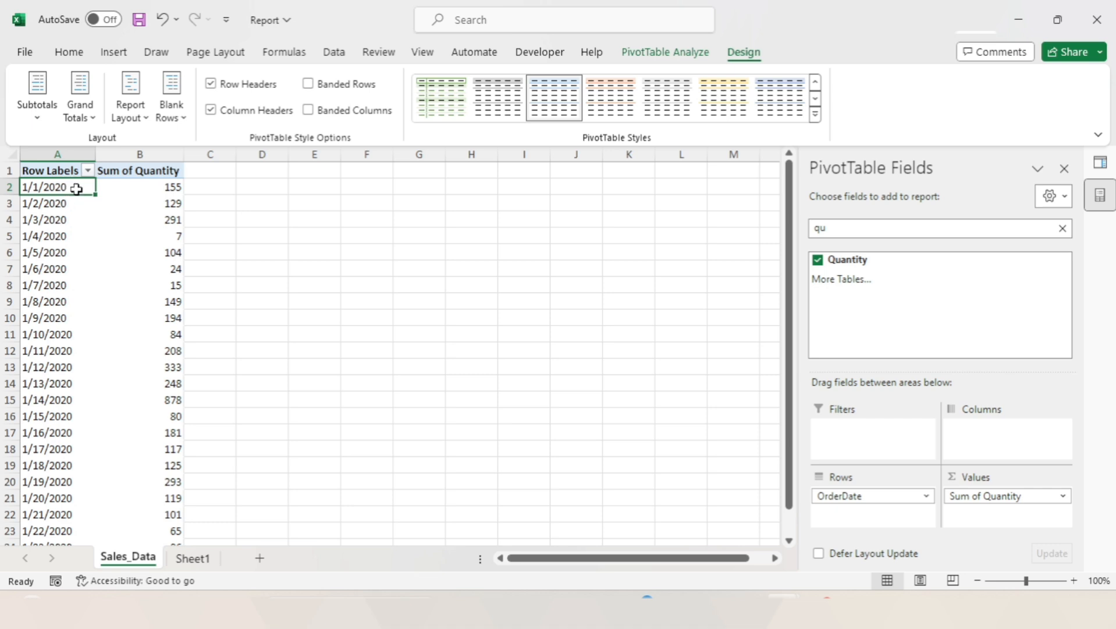
right_click(77, 189)
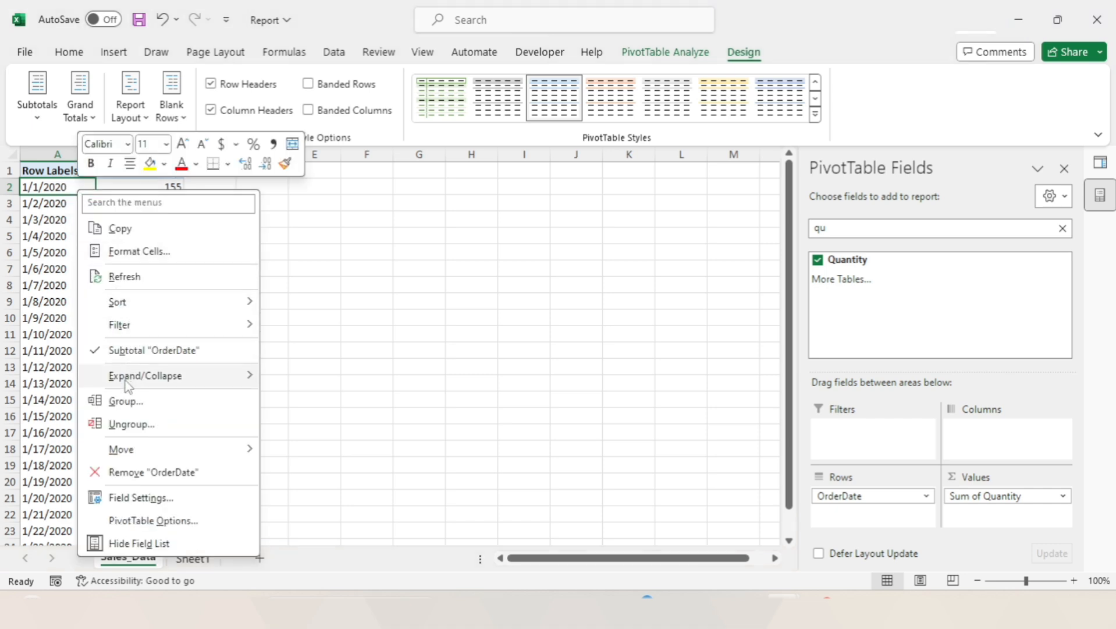
click(126, 401)
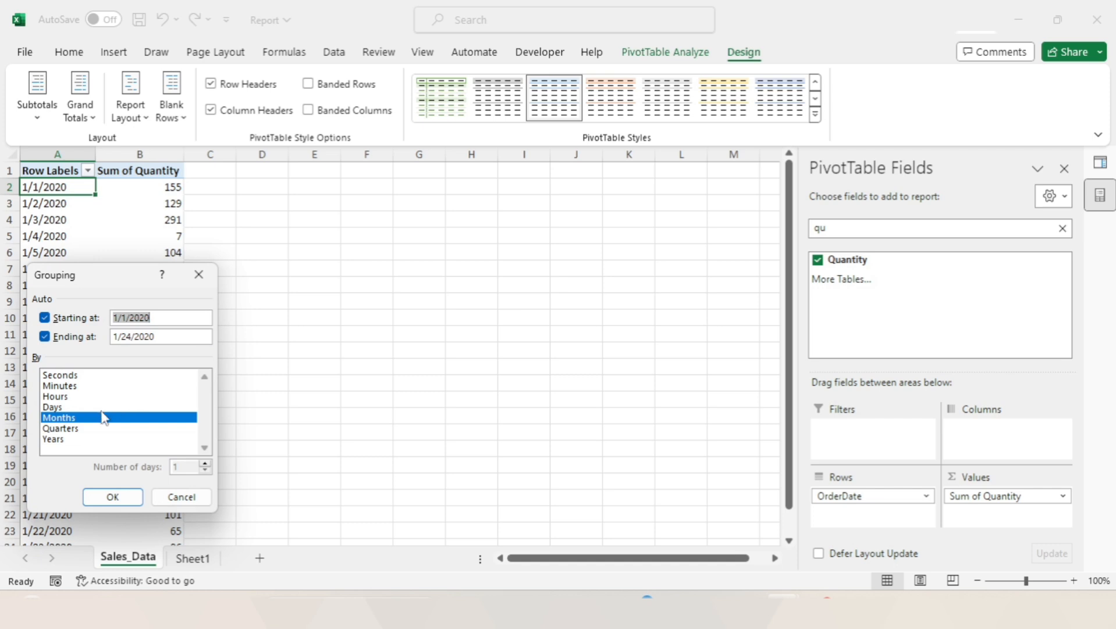
click(61, 408)
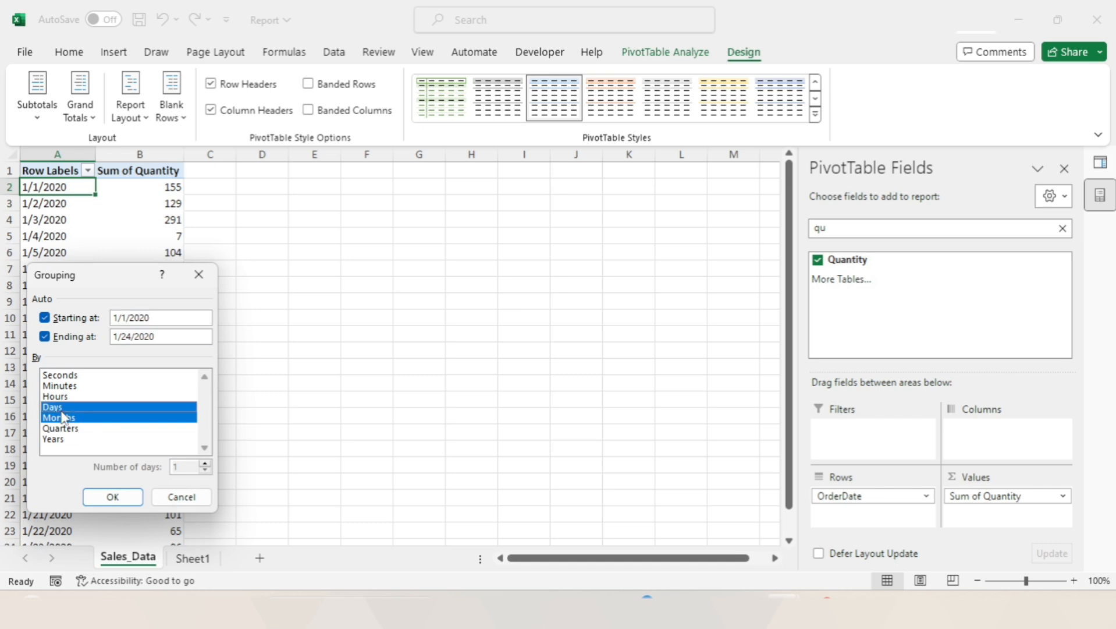
click(63, 418)
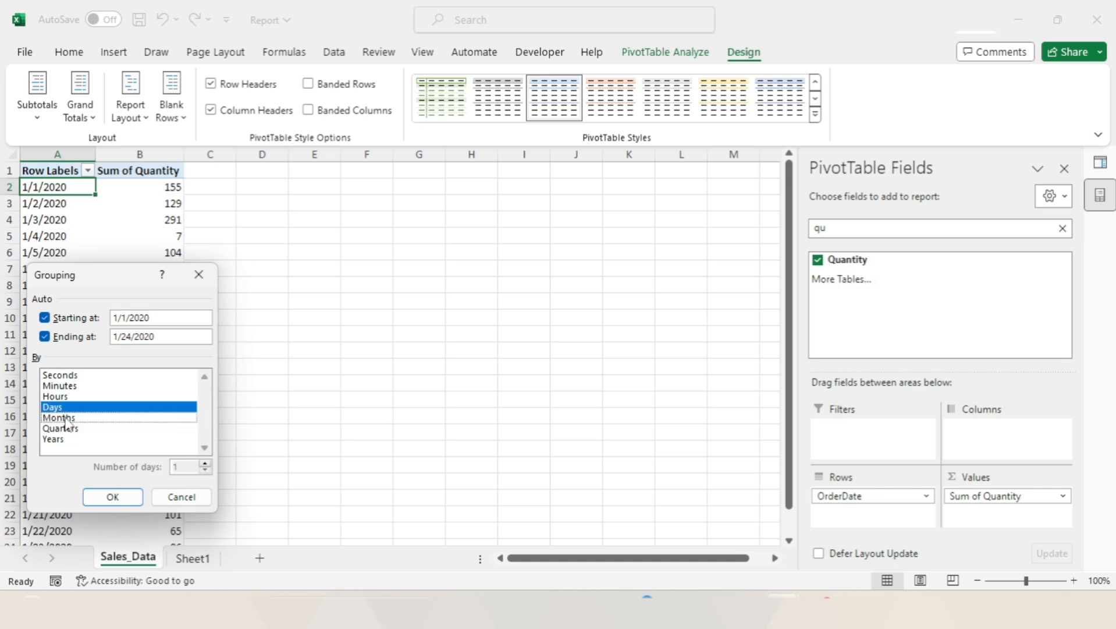
click(112, 496)
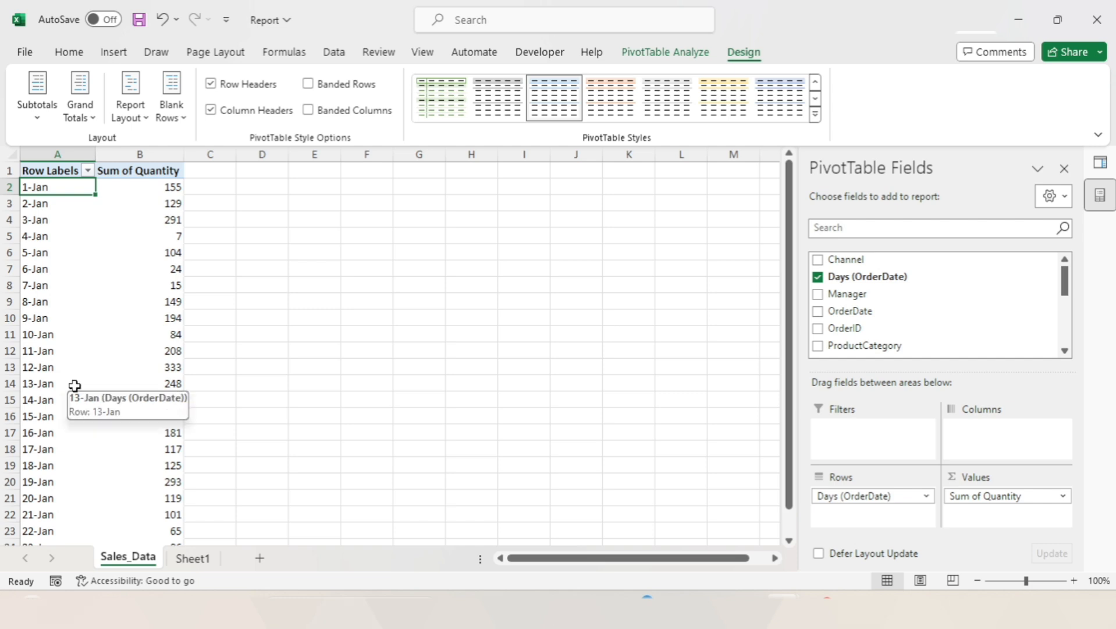
scroll(74, 384, down, 1)
scroll(74, 384, up, 1)
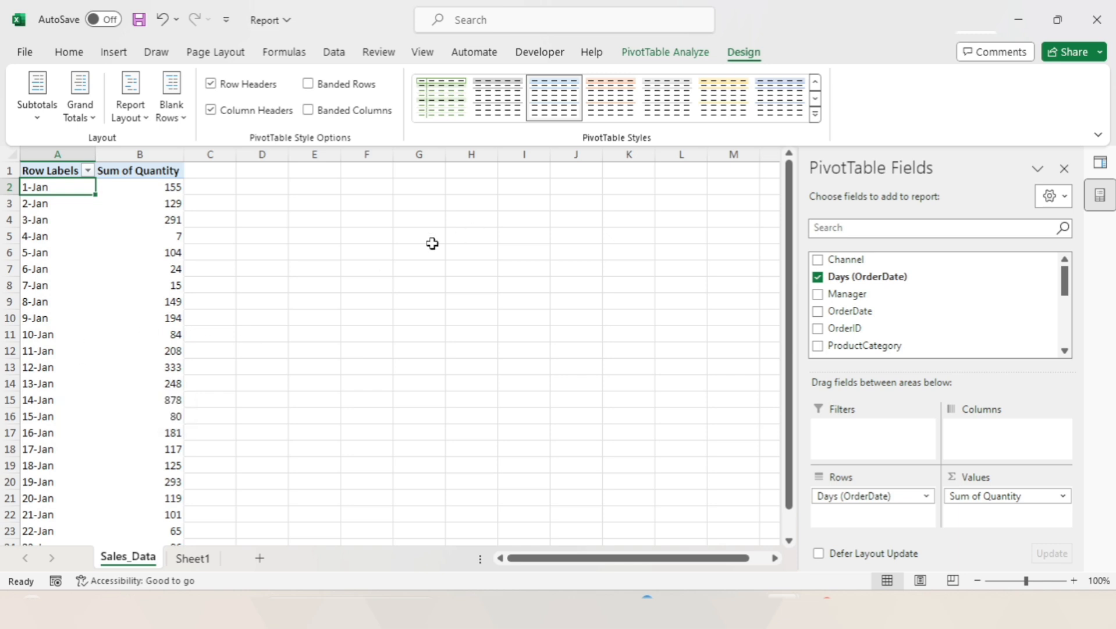
- Insert a Clustered Column PivotChart of the daily quantities from the PivotTable
click(661, 59)
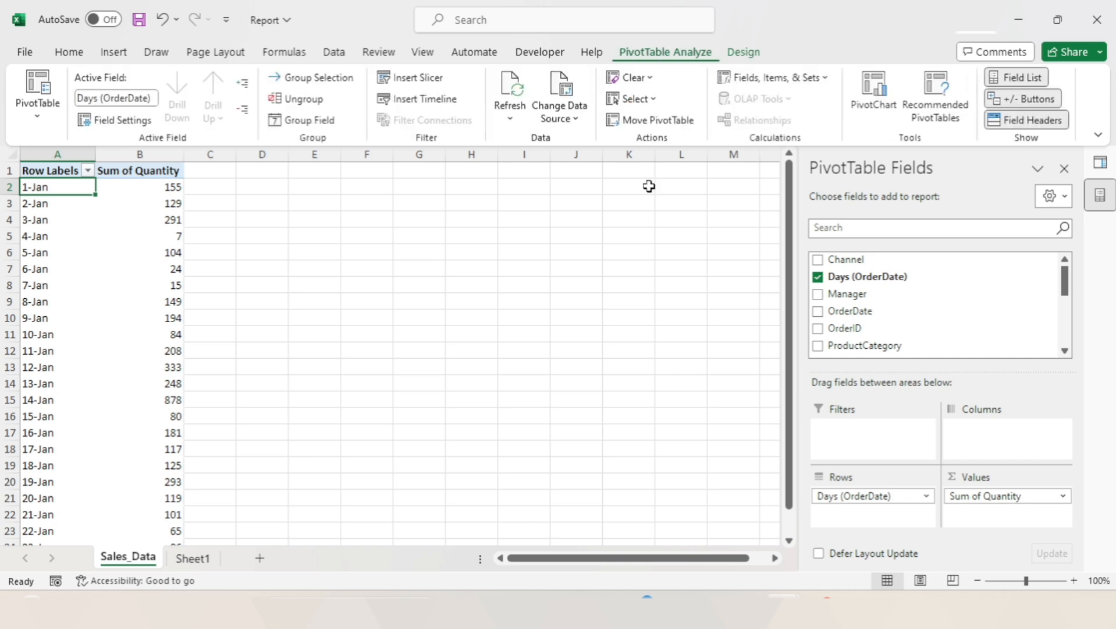
click(882, 100)
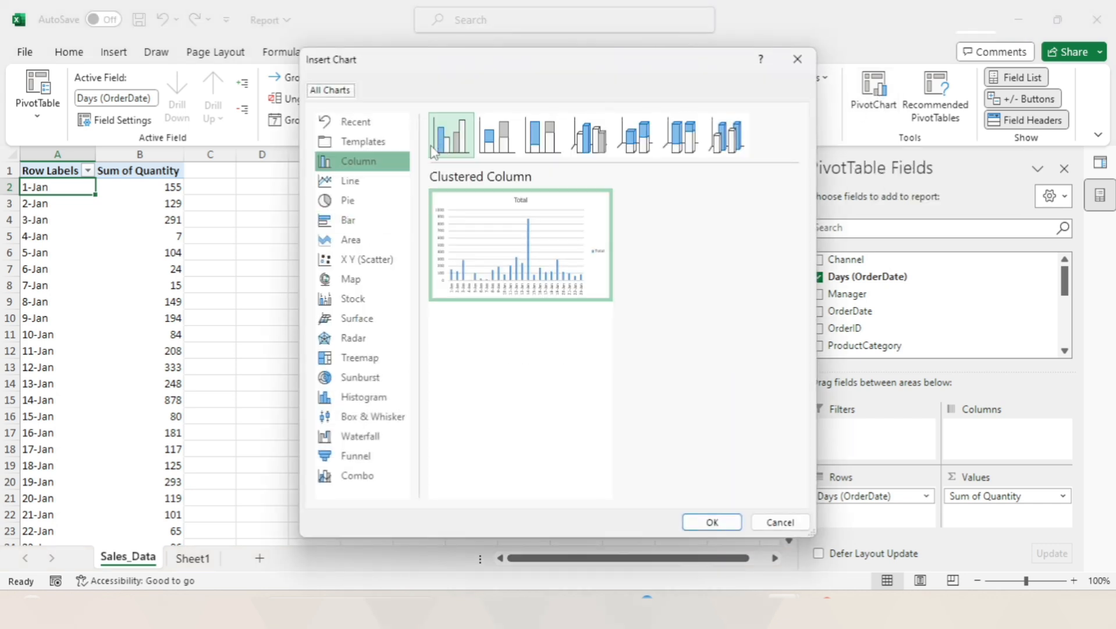
click(377, 172)
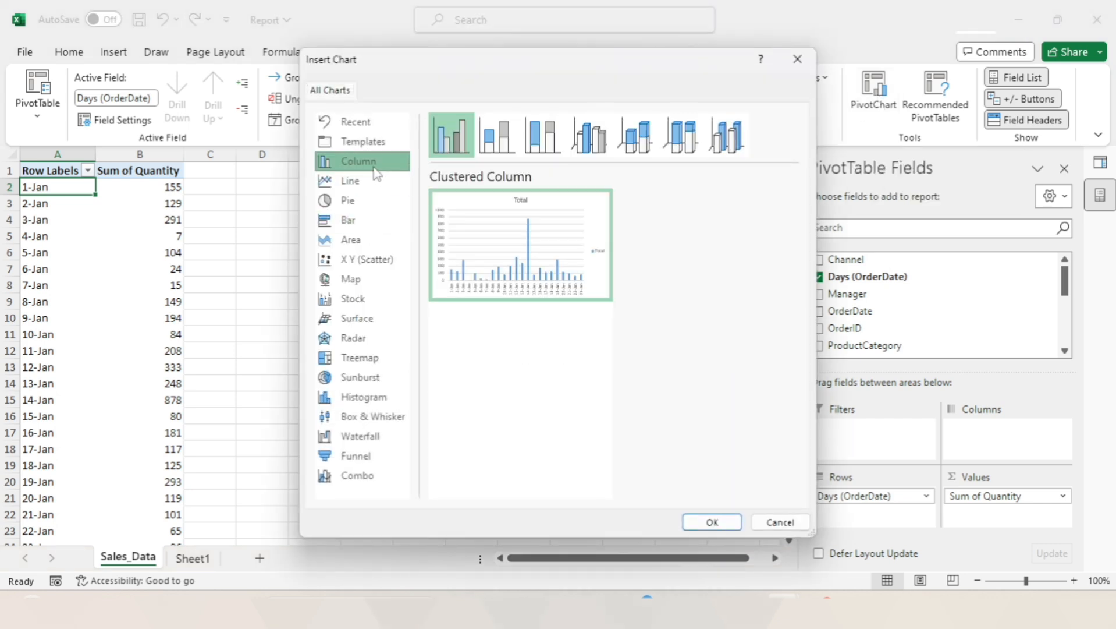
mouse_move(503, 249)
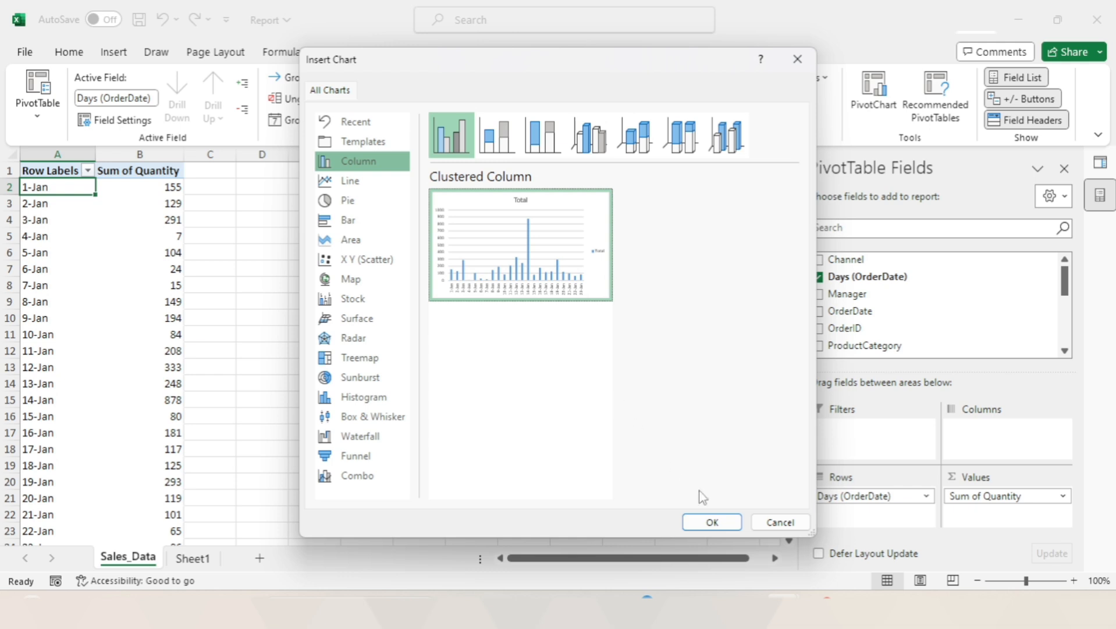
click(711, 523)
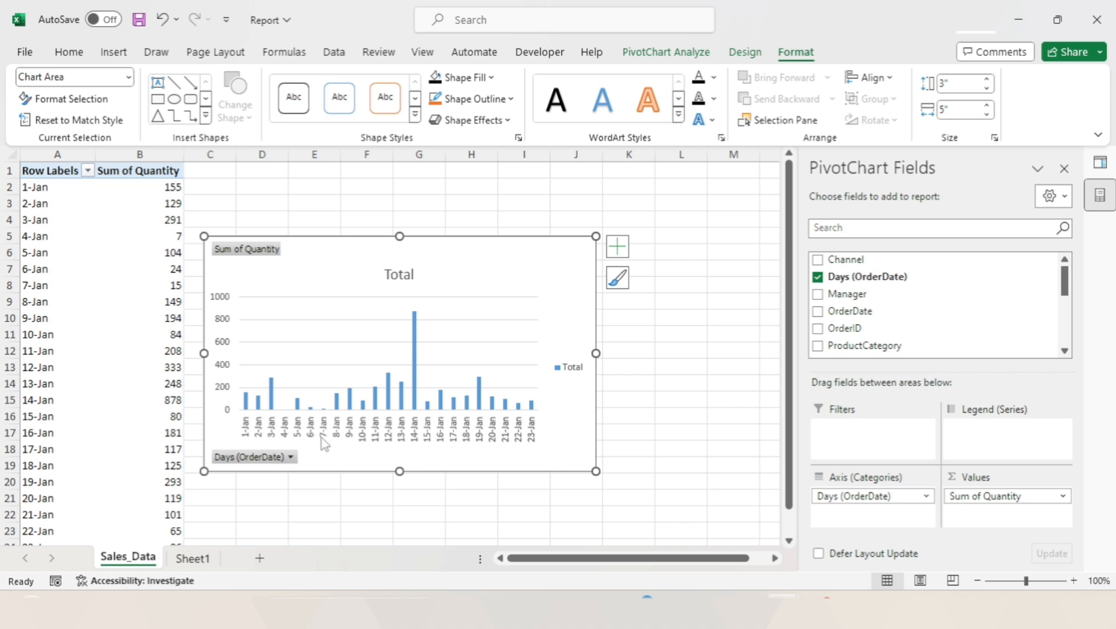
- Rename Sheet1 as Report
click(194, 558)
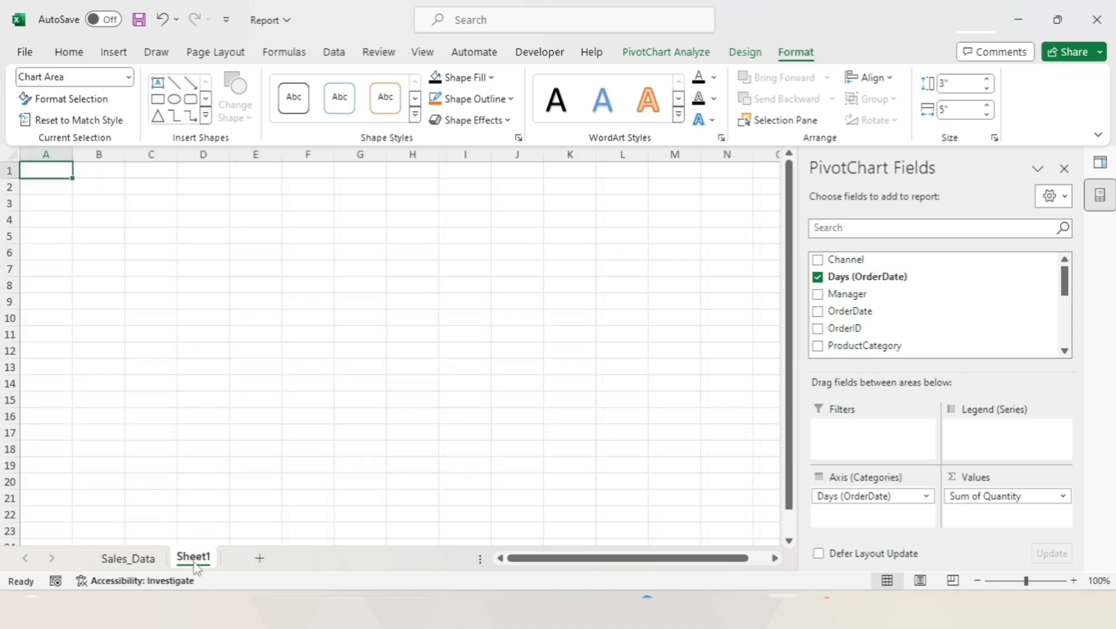
double_click(198, 557)
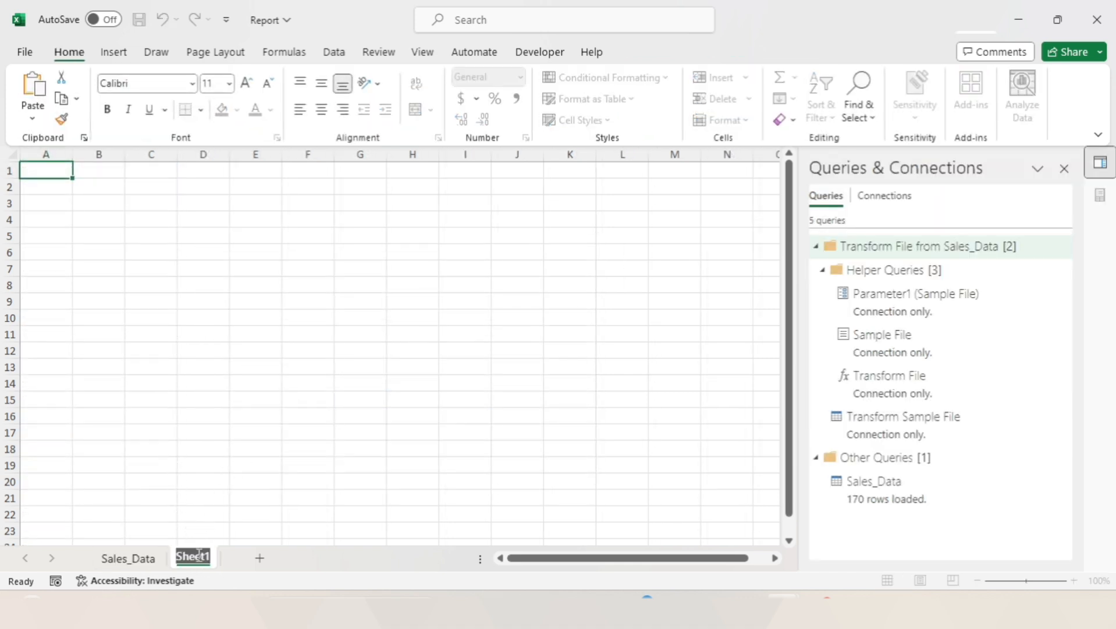
text(Repo)
key(BackSpace)
key(BackSpace)
key(BackSpace)
key(BackSpace)
text(Re)
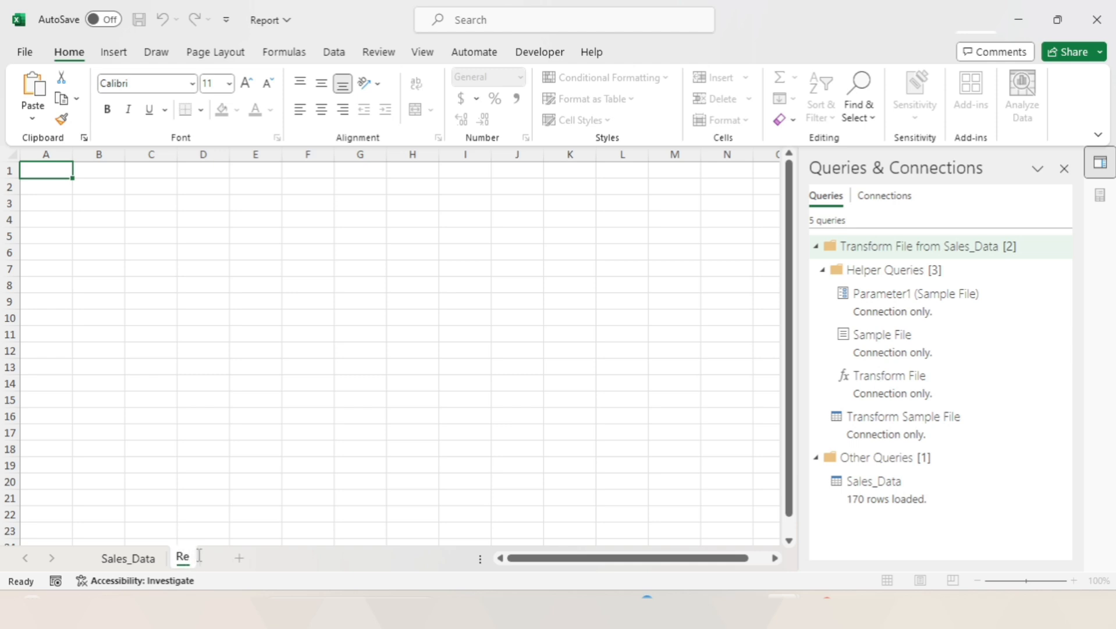
text(port)
key(Return)
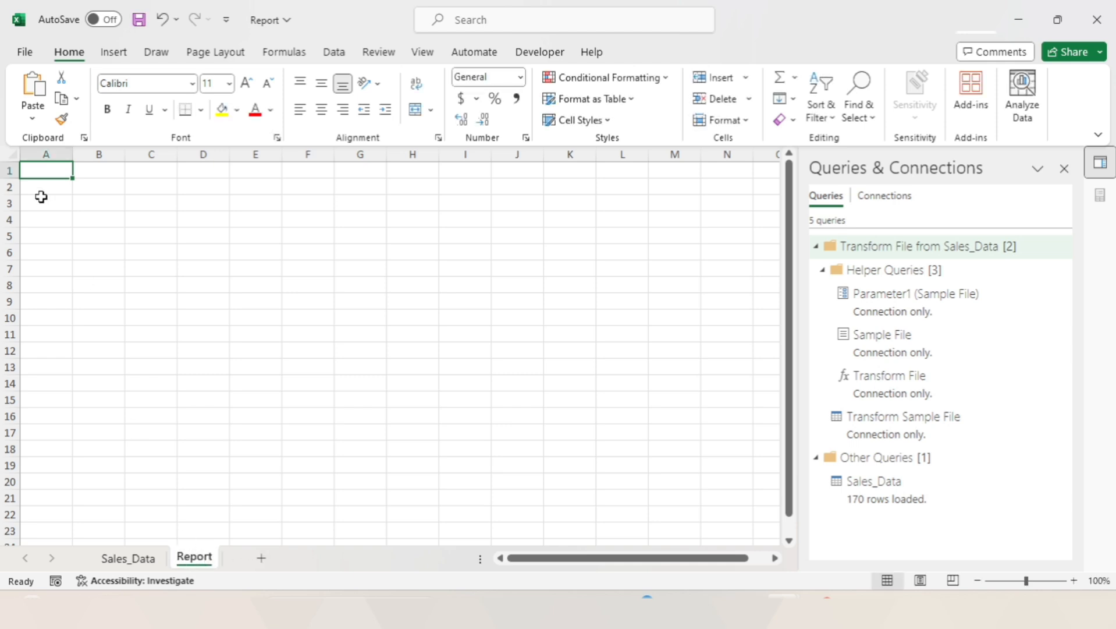
- Close the Queries & Connections pane and turn off the gridlines on the Report sheet
click(423, 52)
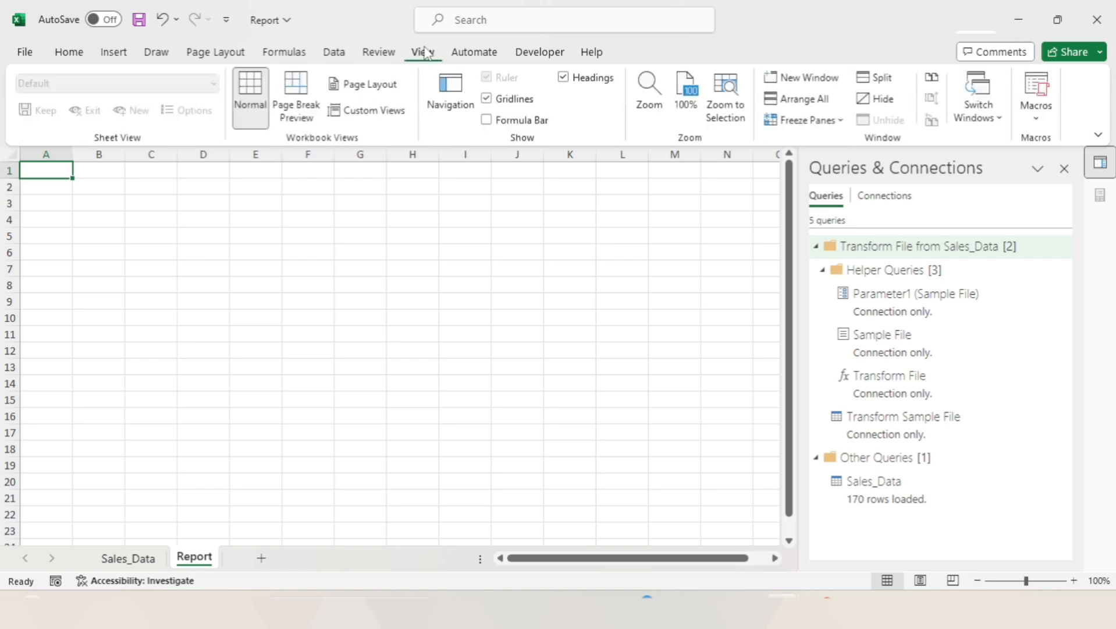
click(1065, 168)
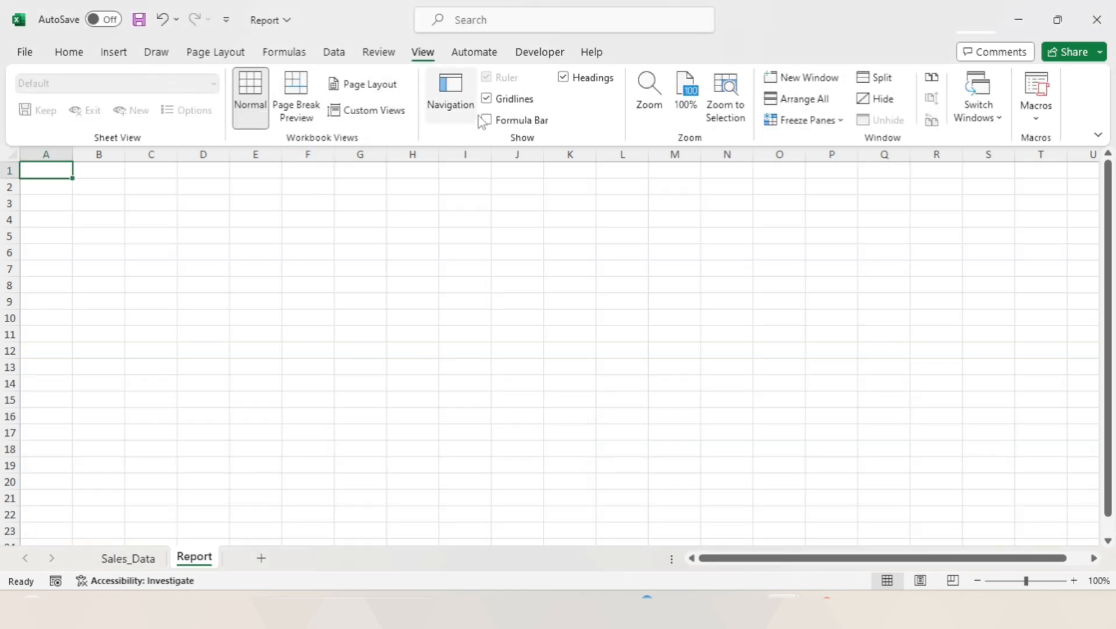
click(487, 99)
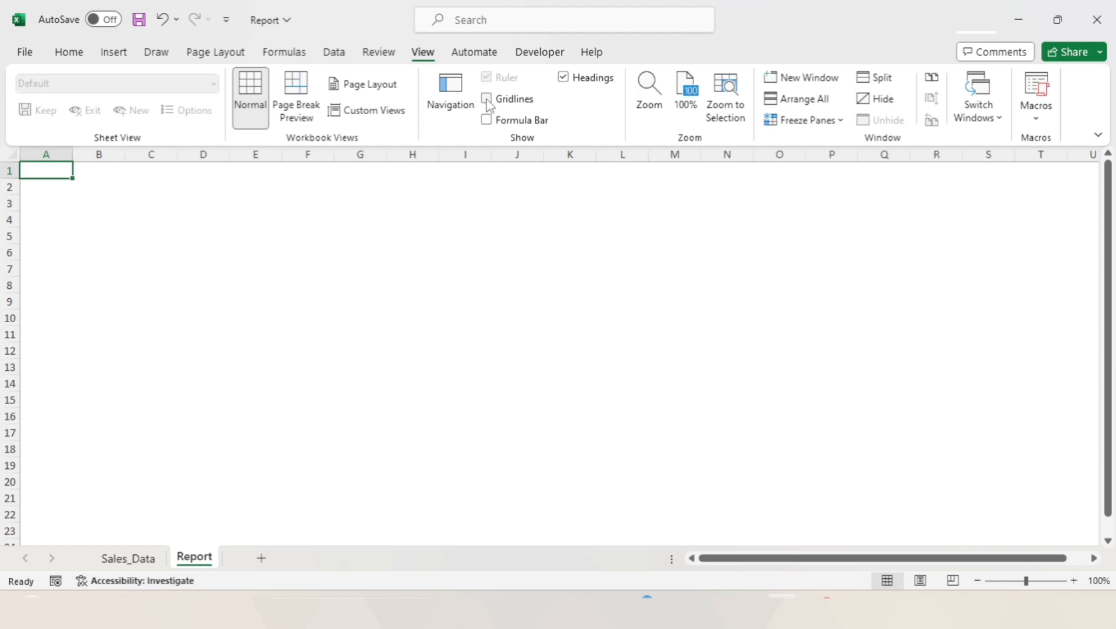
- Fill the range A1:V25 on the Report sheet with White, Background 1, Darker 5%, and save the workbook
click(69, 52)
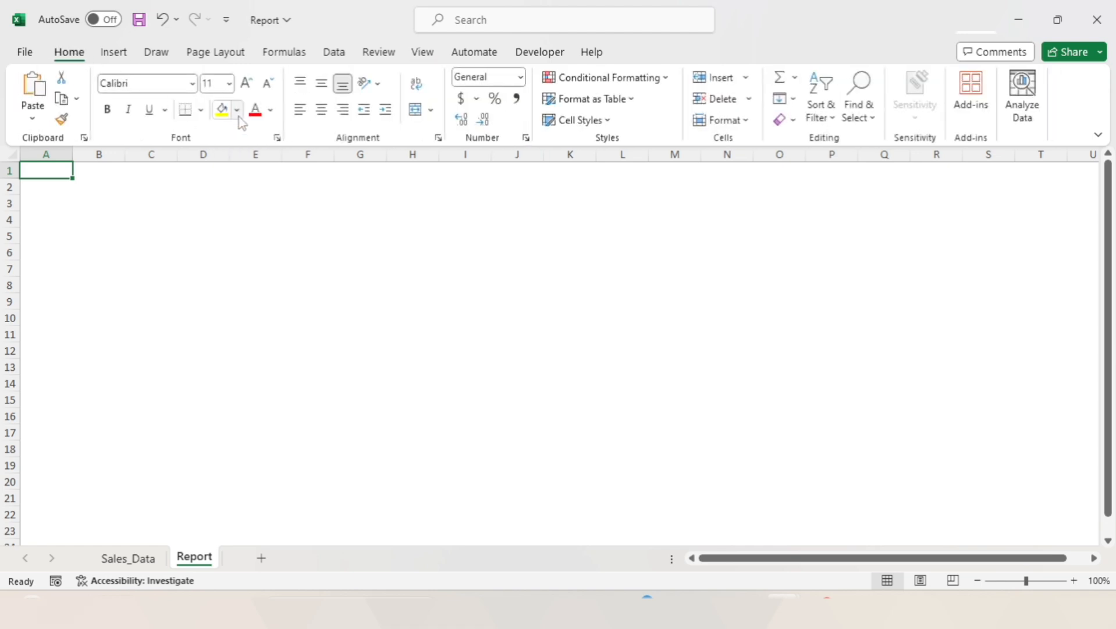
key(shift+Down)
key(shift+Down)
key(shift+Down)
key(shift+Down)
key(shift+Down)
key(shift+Down)
key(shift+Down)
key(shift+Down)
key(shift+Down)
key(shift+Down)
key(shift+Down)
key(shift+Down)
key(shift+Down)
key(shift+Down)
key(shift+Down)
key(shift+Down)
key(shift+Down)
key(shift+Down)
key(shift+Down)
key(shift+Down)
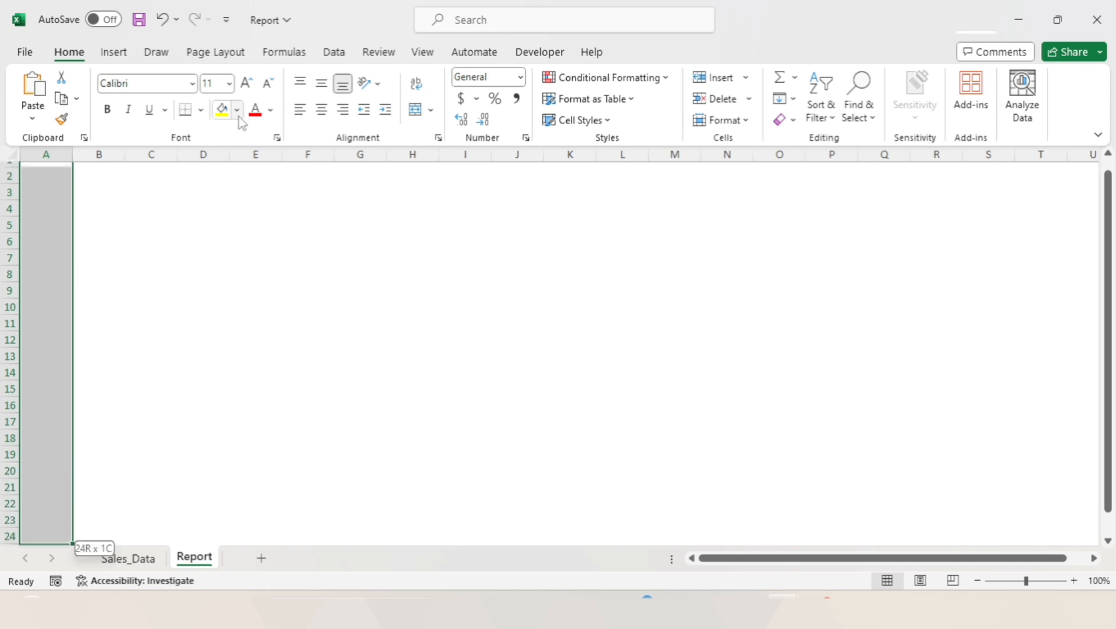
key(shift+Down)
key(shift+Right)
key(shift+Right)
key(shift+Right)
key(shift+Right)
key(shift+Right)
key(shift+Right)
key(shift+Right)
key(shift+Right)
key(shift+Right)
key(shift+Right)
key(shift+Right)
key(shift+Right)
key(shift+Right)
key(shift+Right)
key(shift+Right)
key(shift+Right)
key(shift+Right)
key(shift+Right)
key(shift+Right)
key(shift+Right)
key(shift+Right)
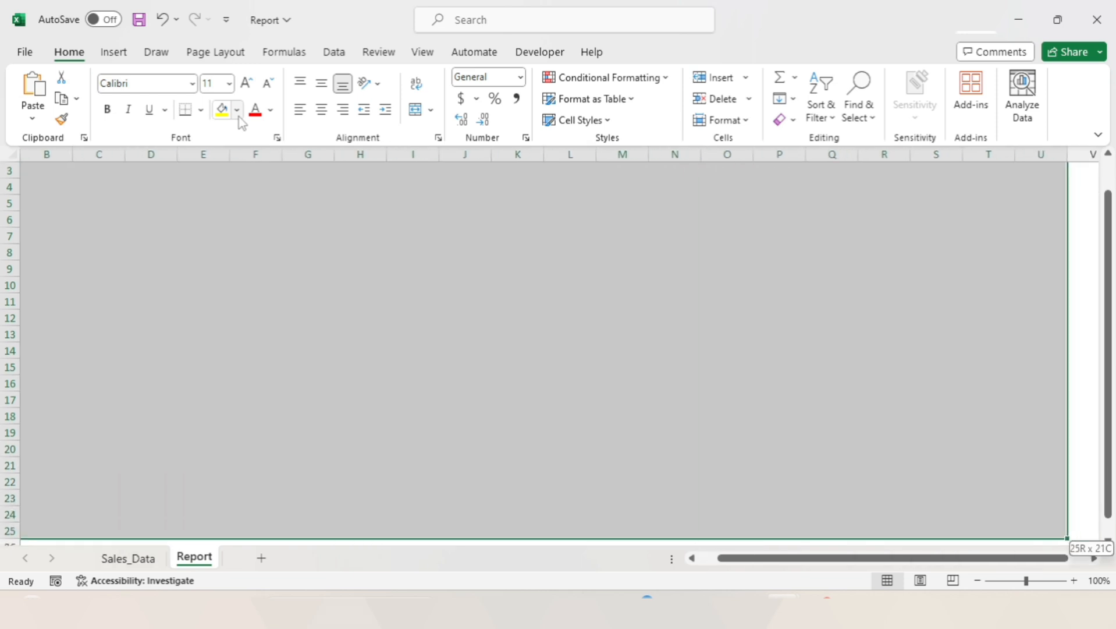
click(236, 109)
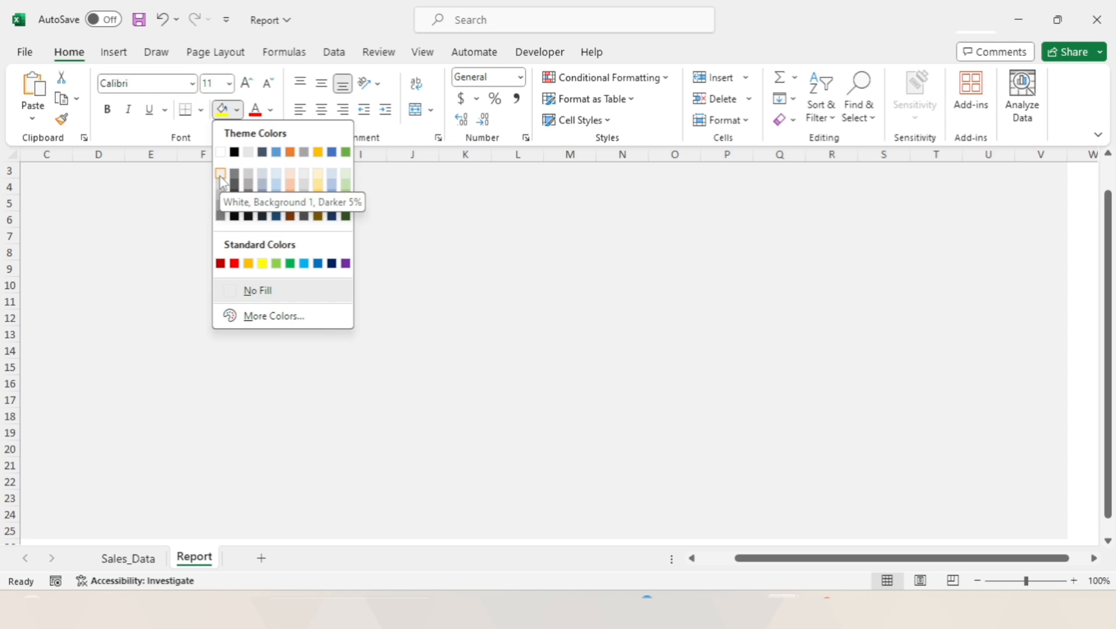
click(221, 174)
click(244, 318)
key(ctrl+Up)
key(ctrl+Left)
key(ctrl+s)
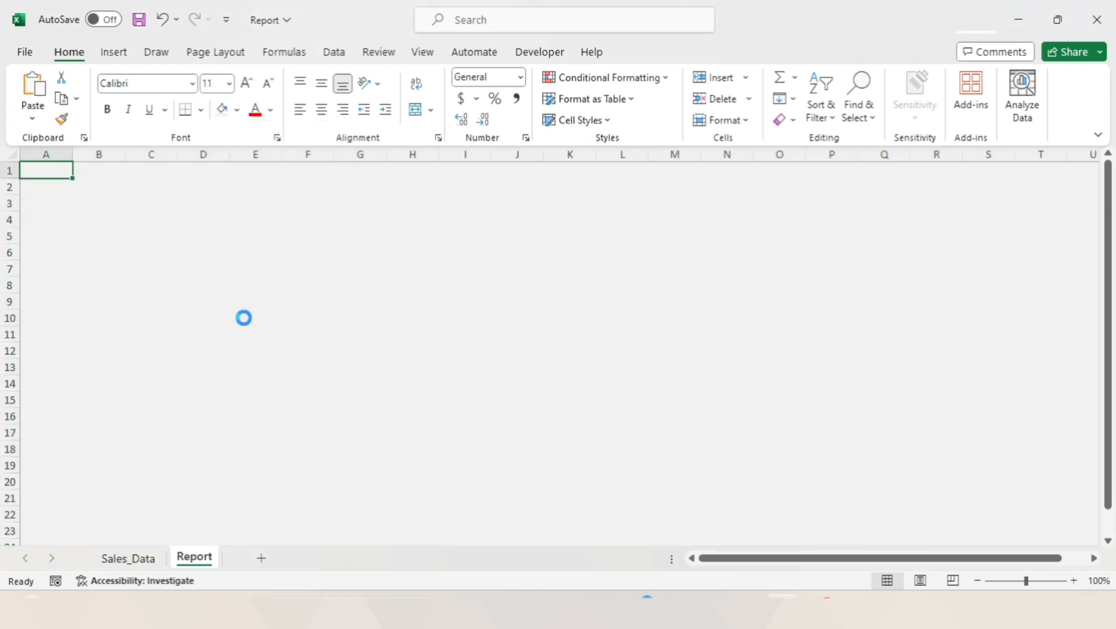
- Move the daily quantity PivotChart from the Sales_Data sheet to the Report sheet
click(128, 557)
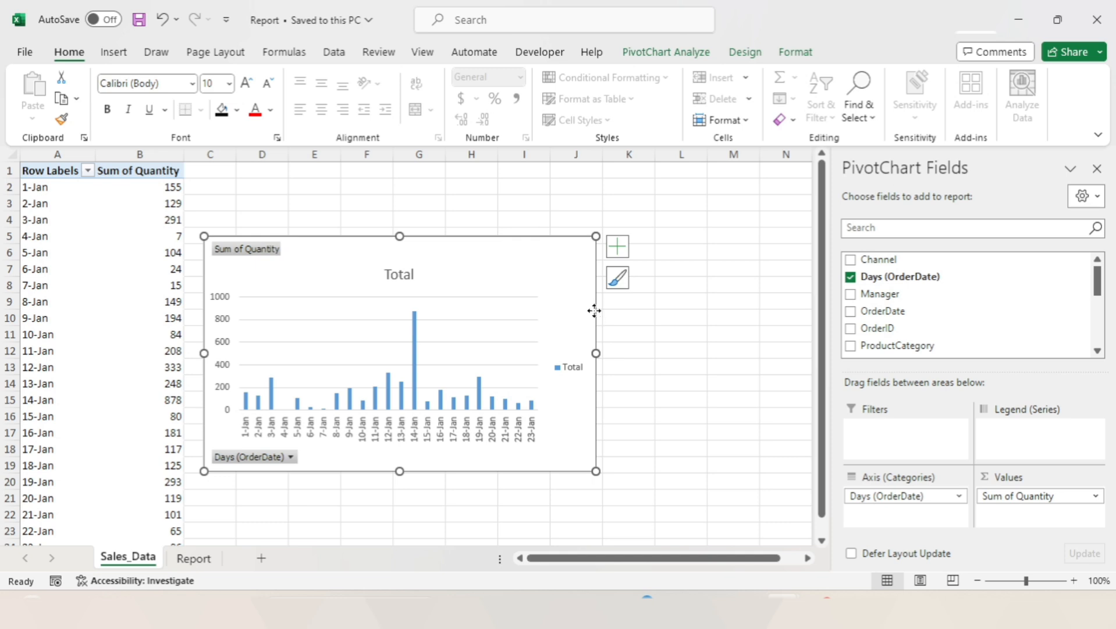
key(Delete)
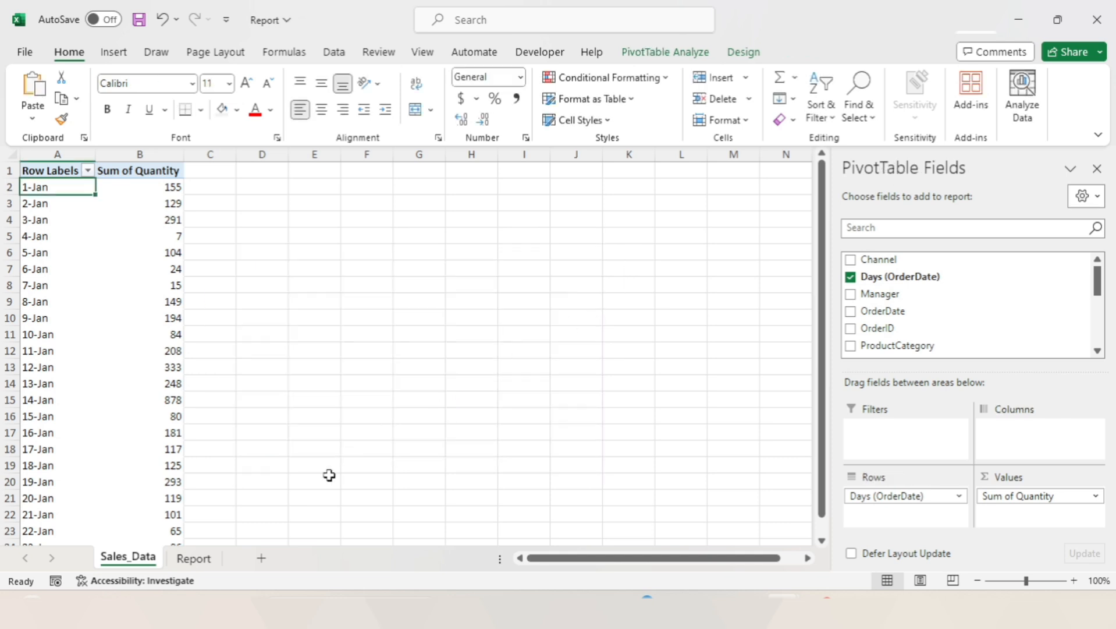
click(207, 562)
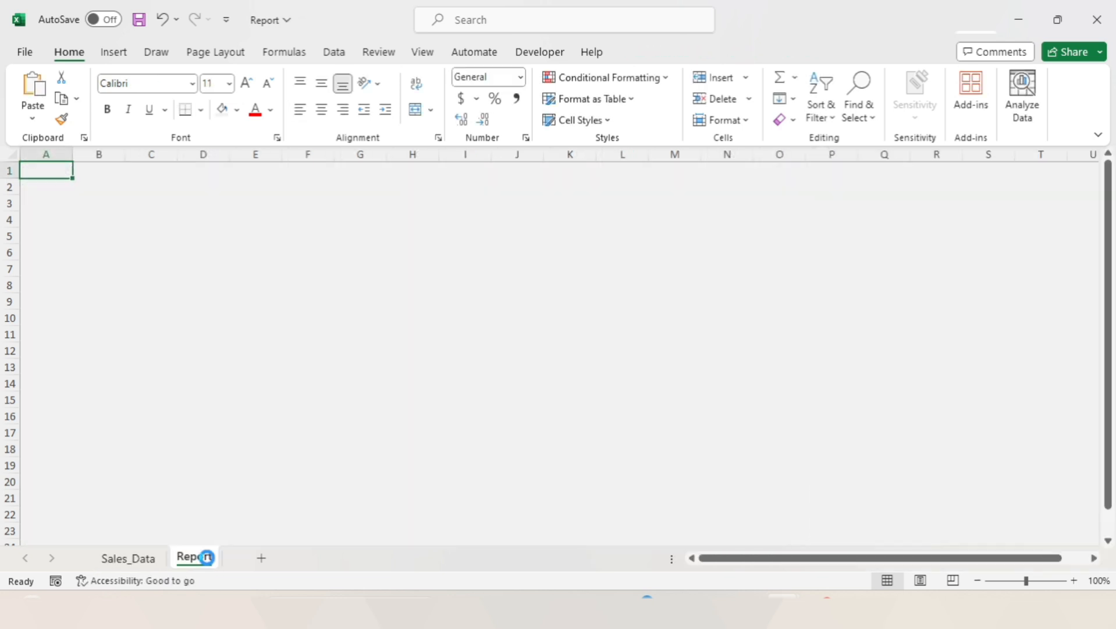
key(ctrl+v)
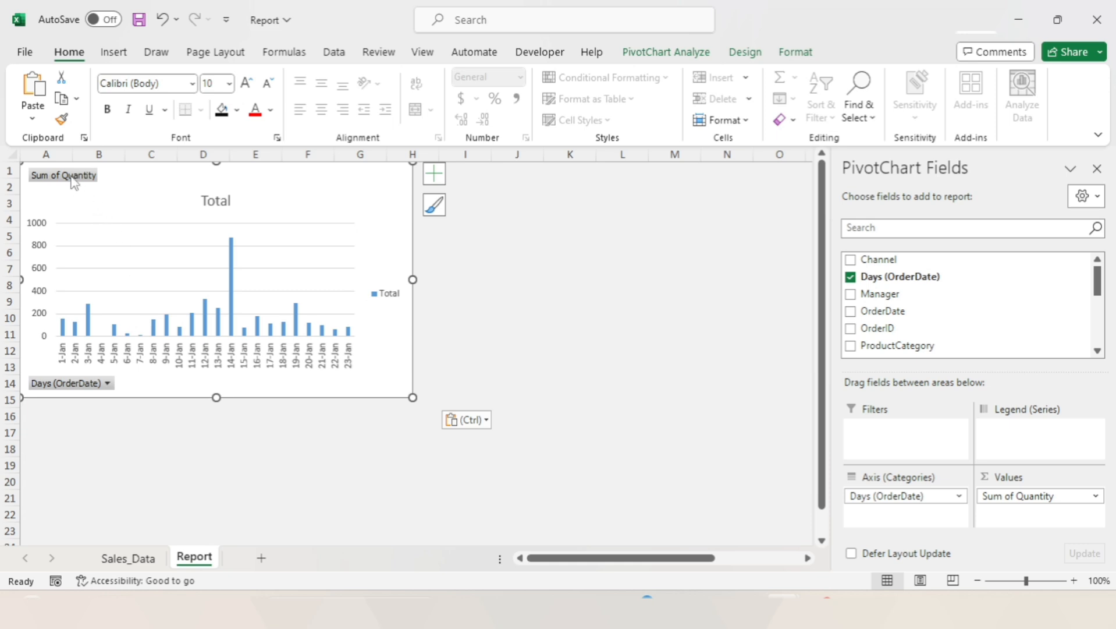
- Hide all field buttons on the daily quantity PivotChart
right_click(73, 180)
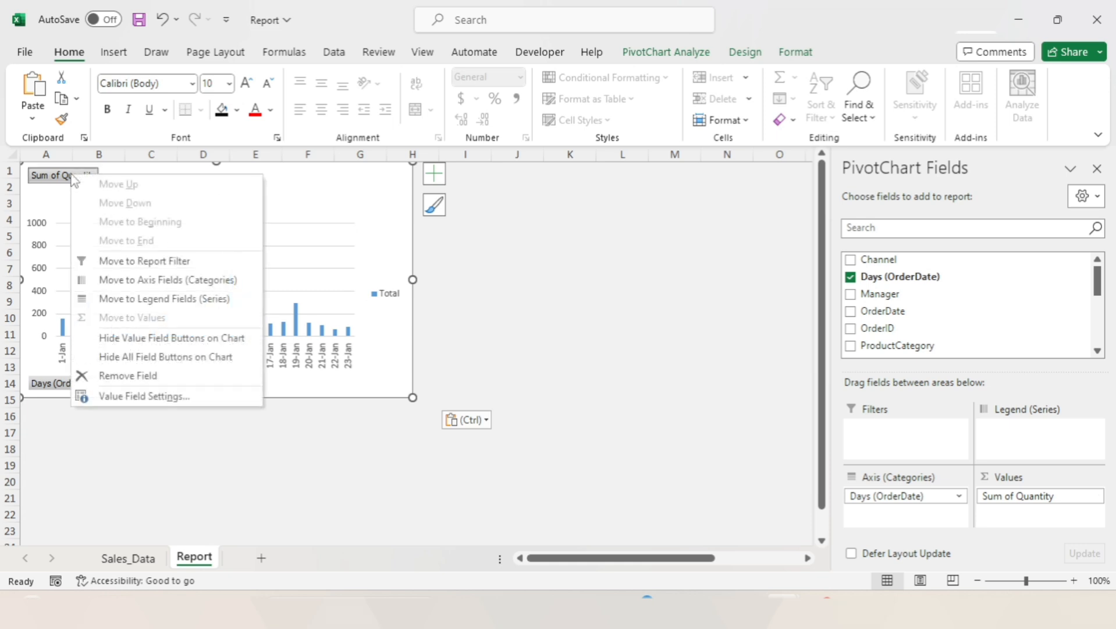
click(343, 210)
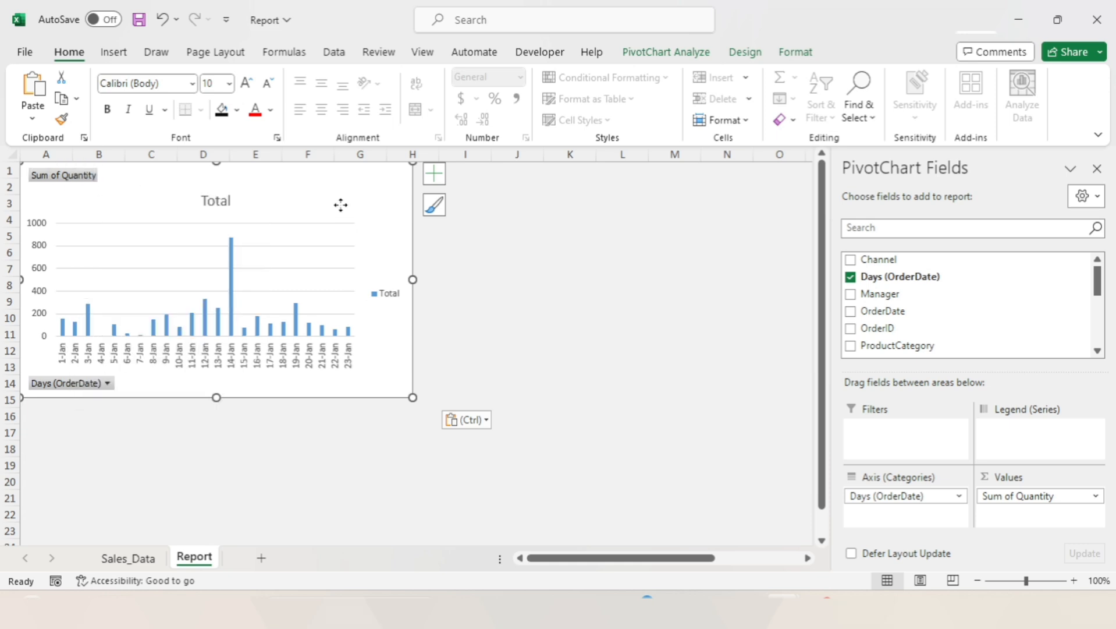
right_click(74, 182)
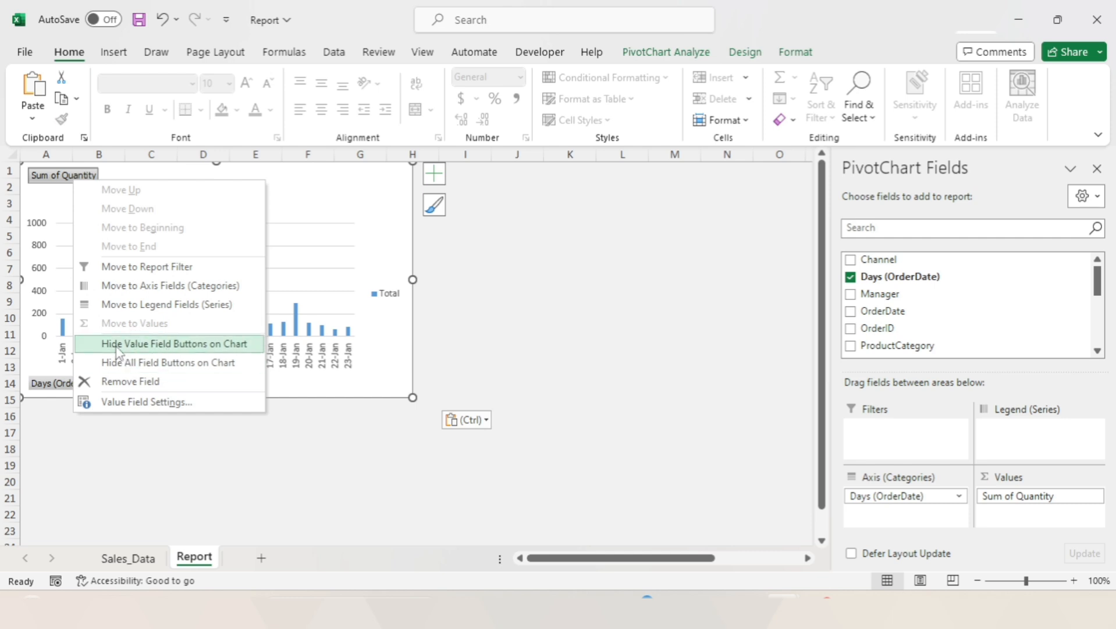
click(168, 363)
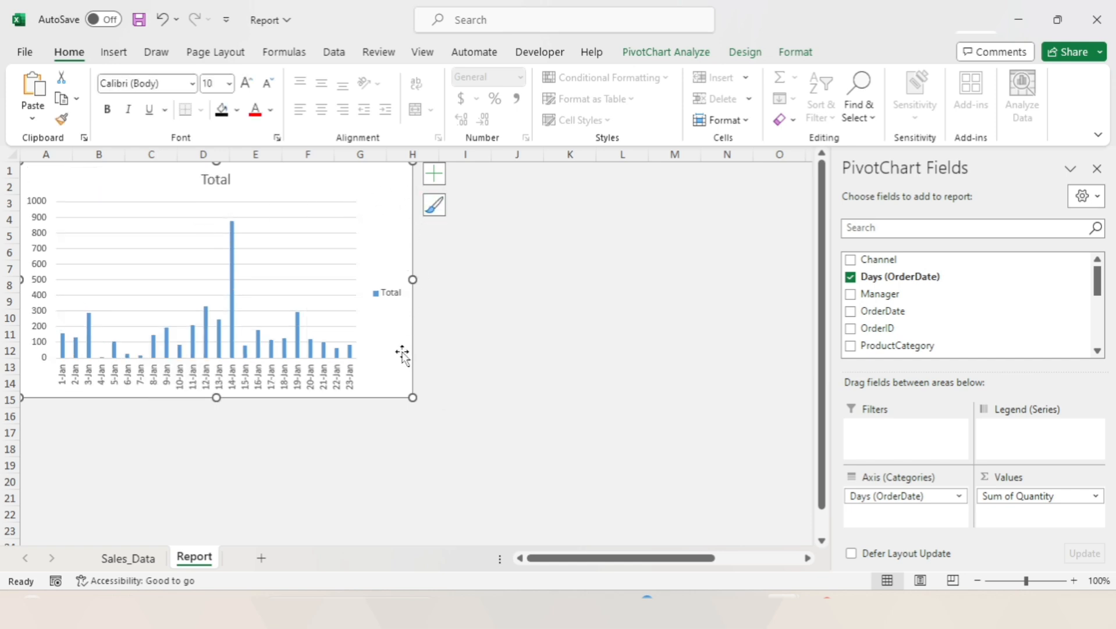
- Shorten the chart so it ends at about row 10, slightly past column H, and delete its legend
drag(405, 385, 423, 327)
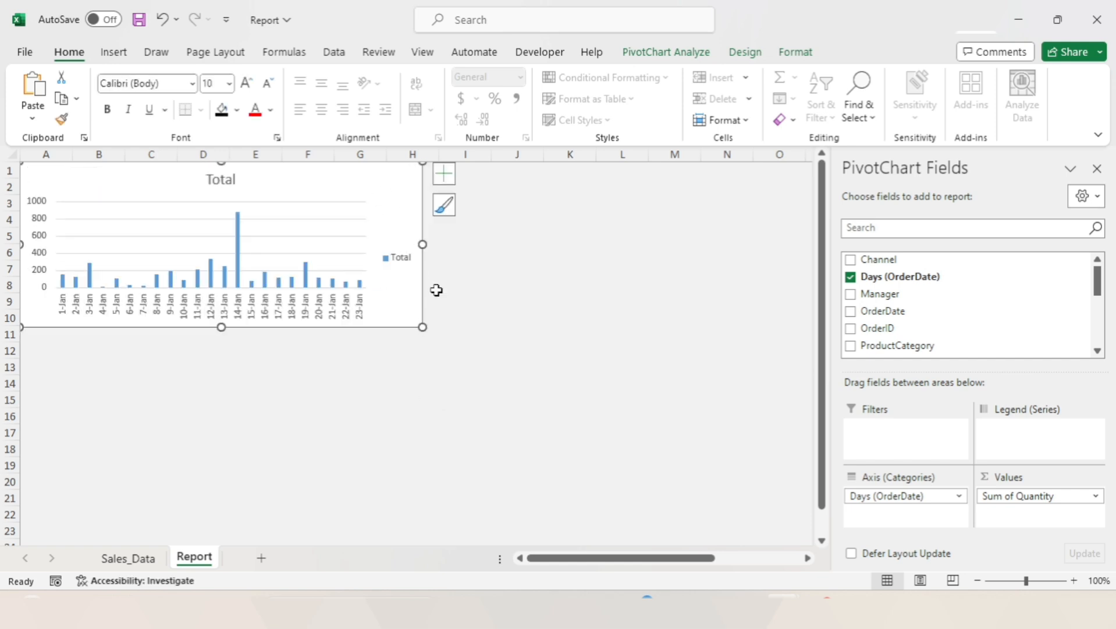
click(401, 263)
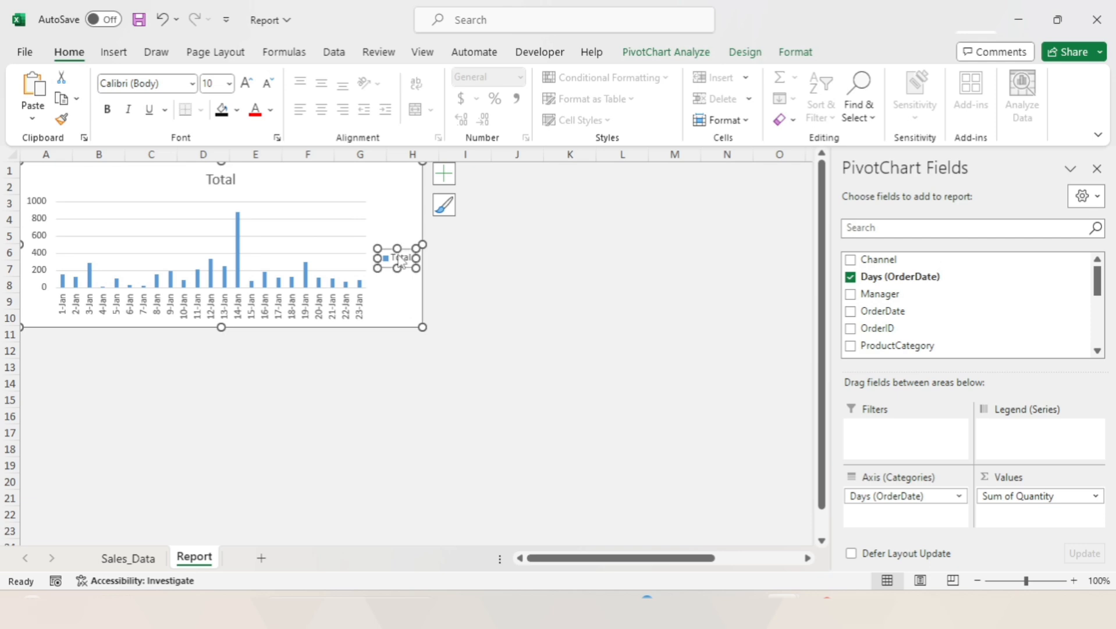
key(Delete)
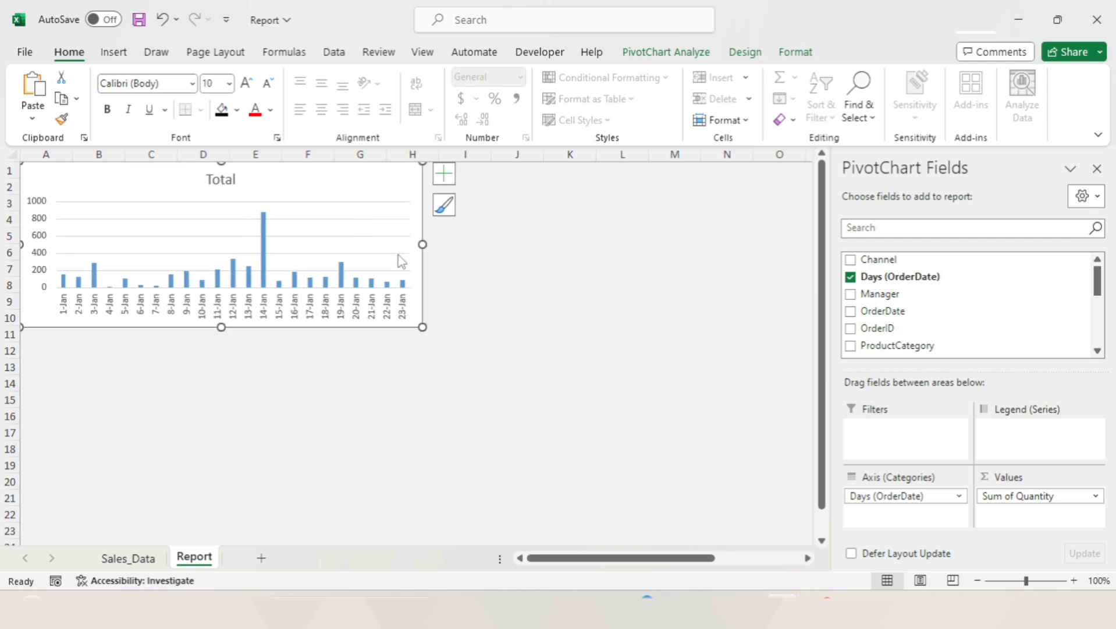
- Move the chart down to start around row 5 and change its title to "Sales Qty Per Day"
drag(285, 178, 311, 255)
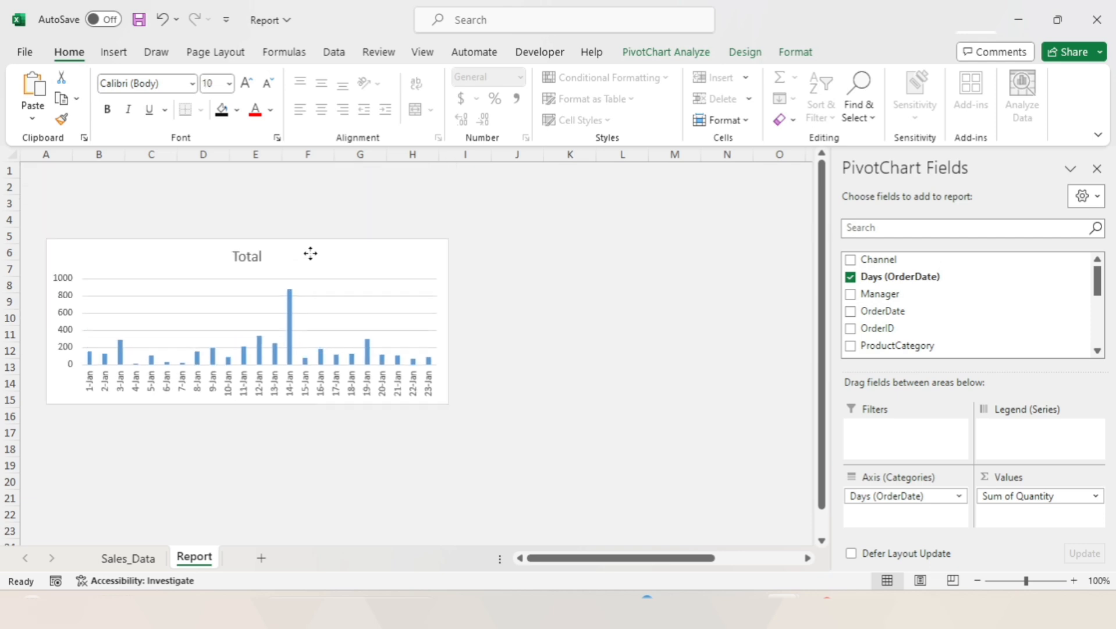
double_click(253, 256)
double_click(253, 260)
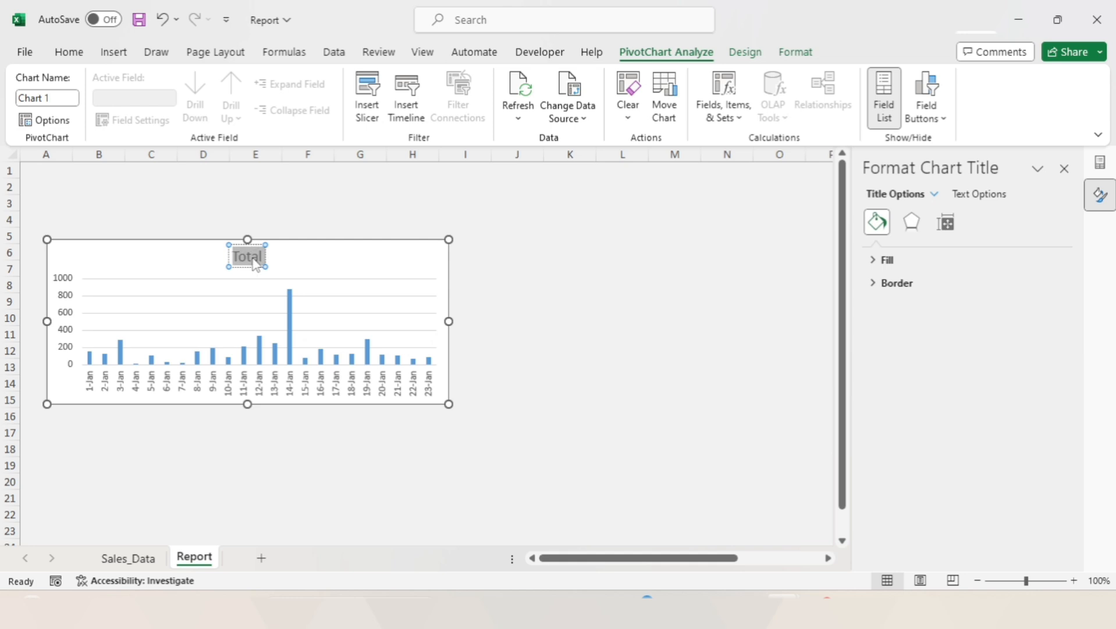
text(Sa)
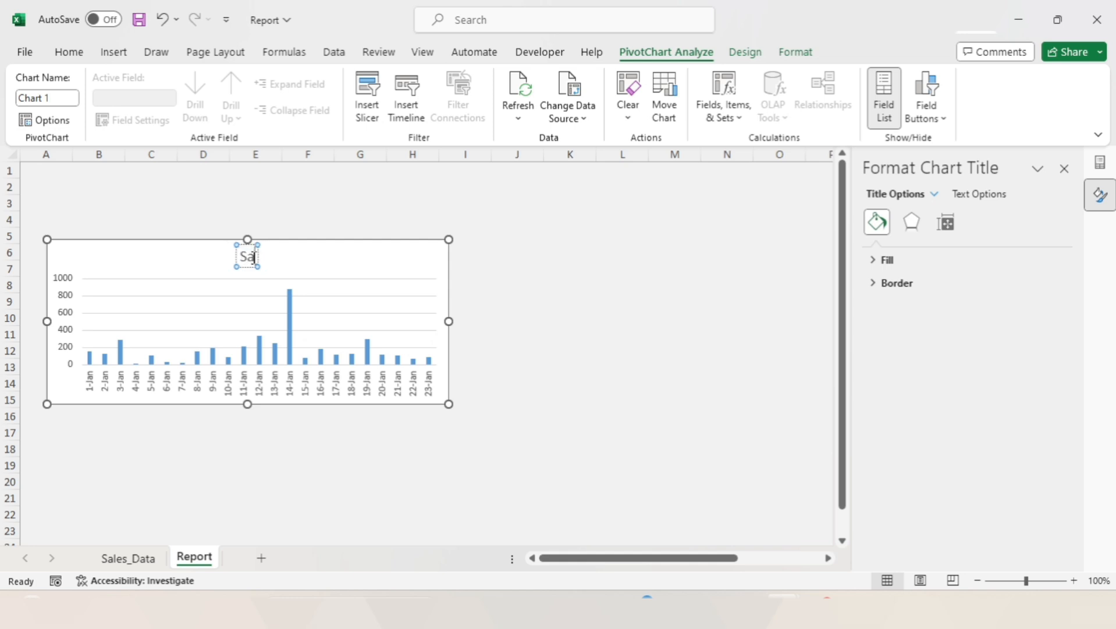
text(les Qt)
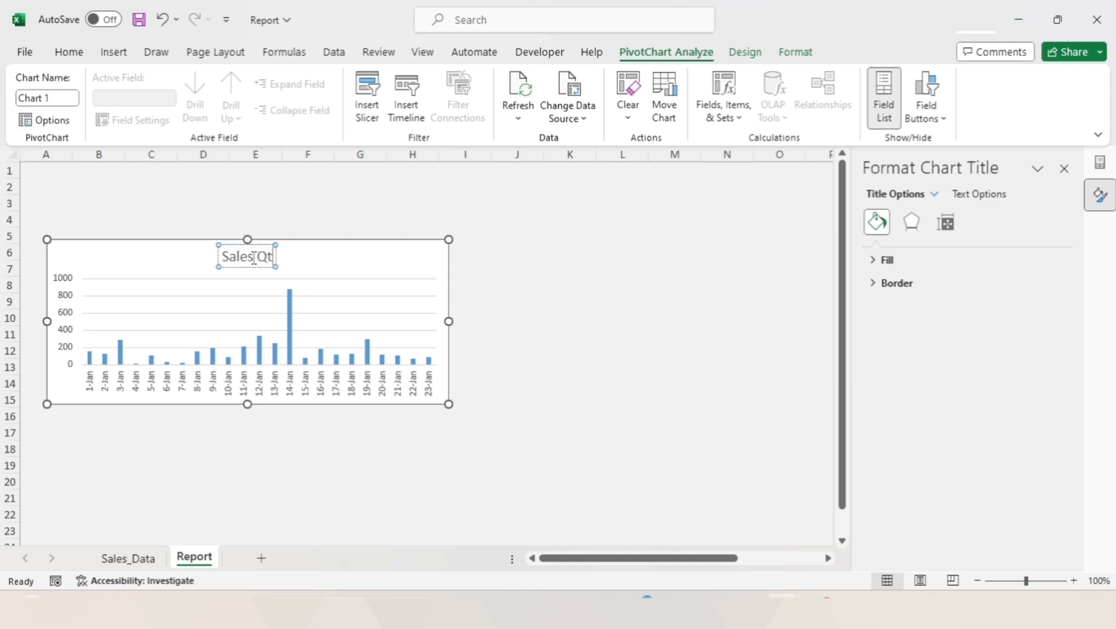
text(y)
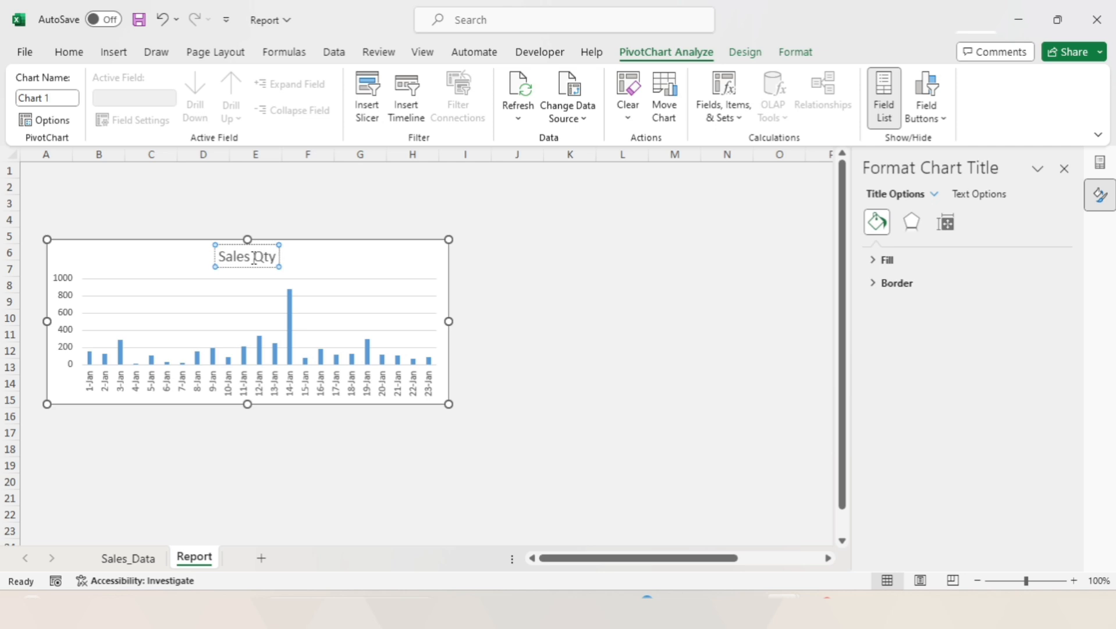
text( Per Days)
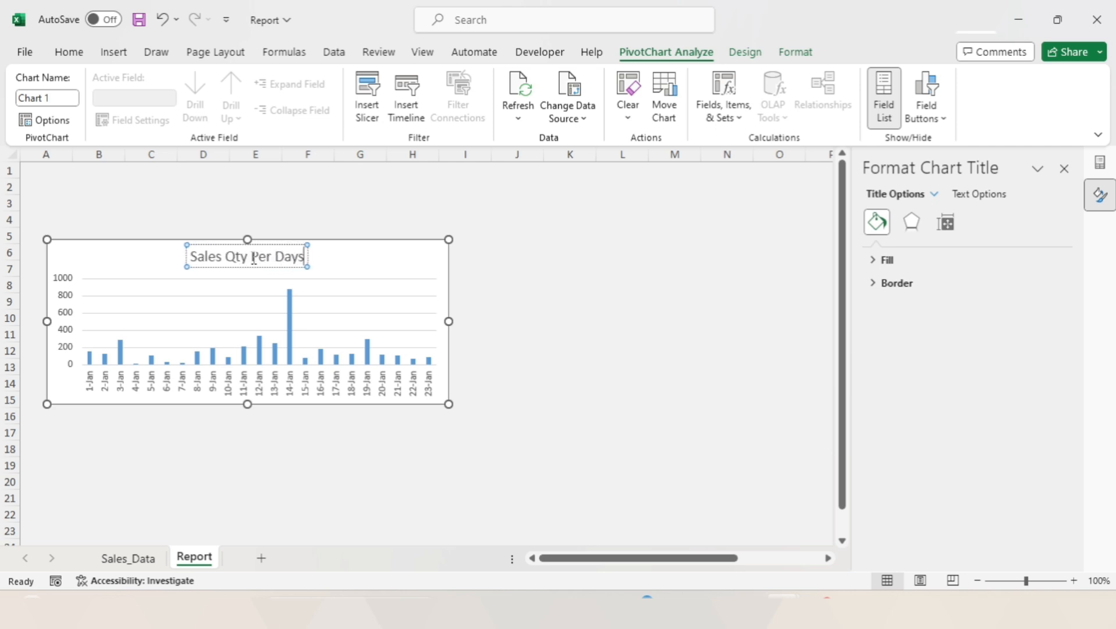
key(BackSpace)
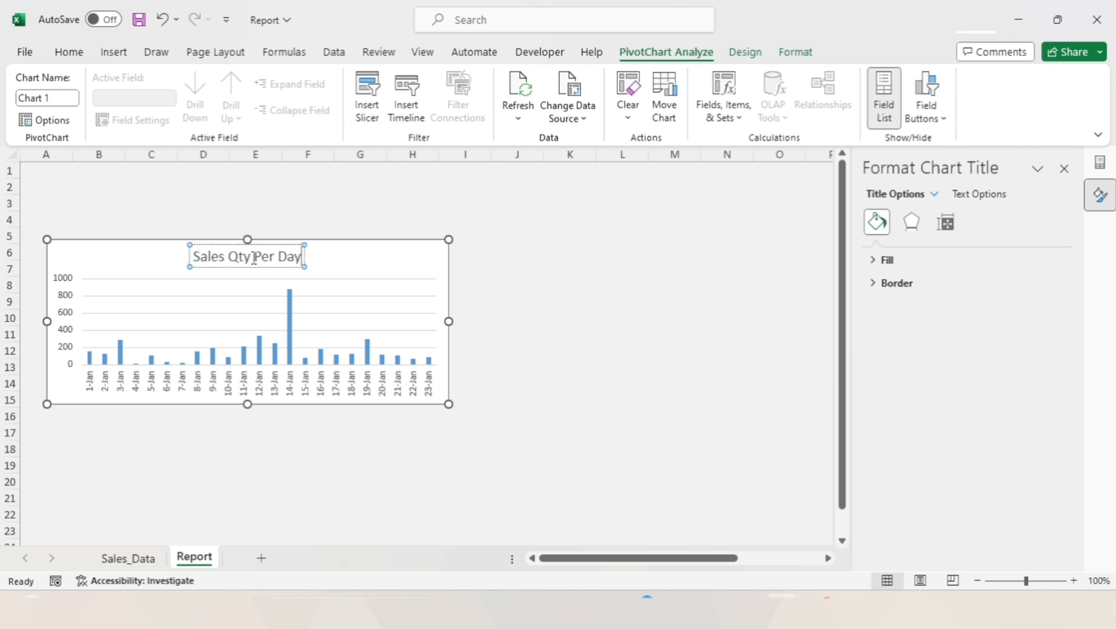
click(338, 263)
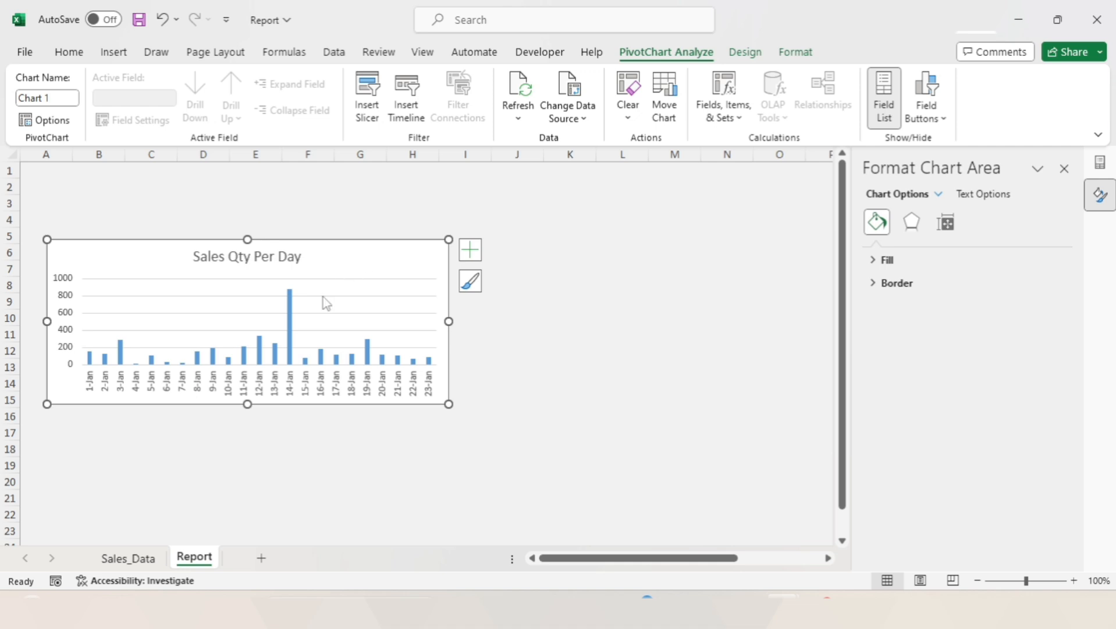
- Set the gap width of the Sales Qty Per Day chart's data series to 100%
click(289, 323)
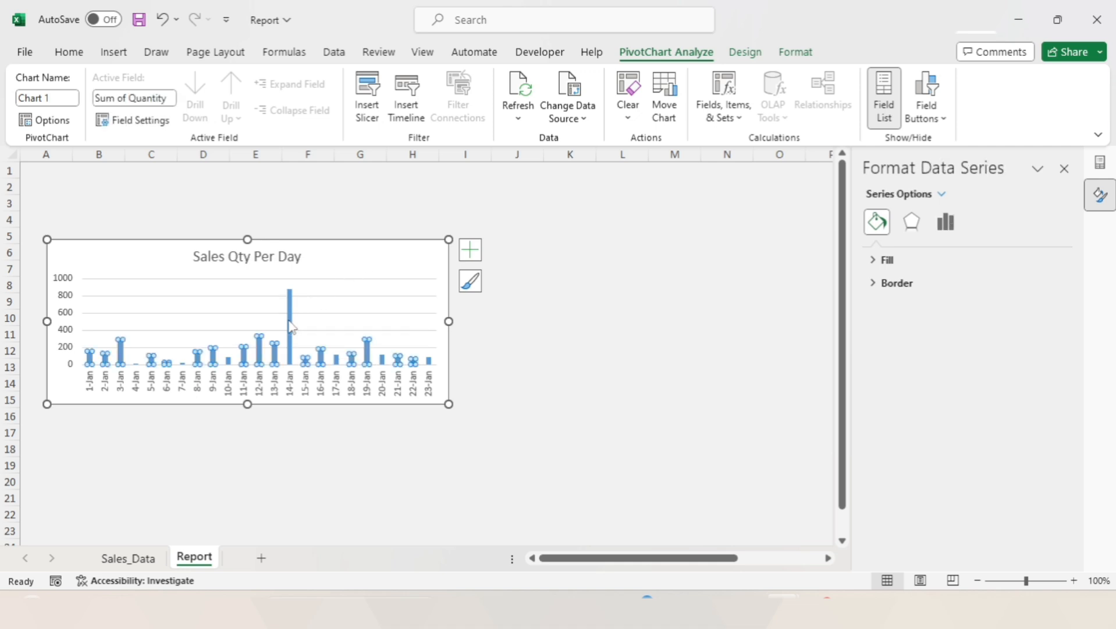
right_click(291, 310)
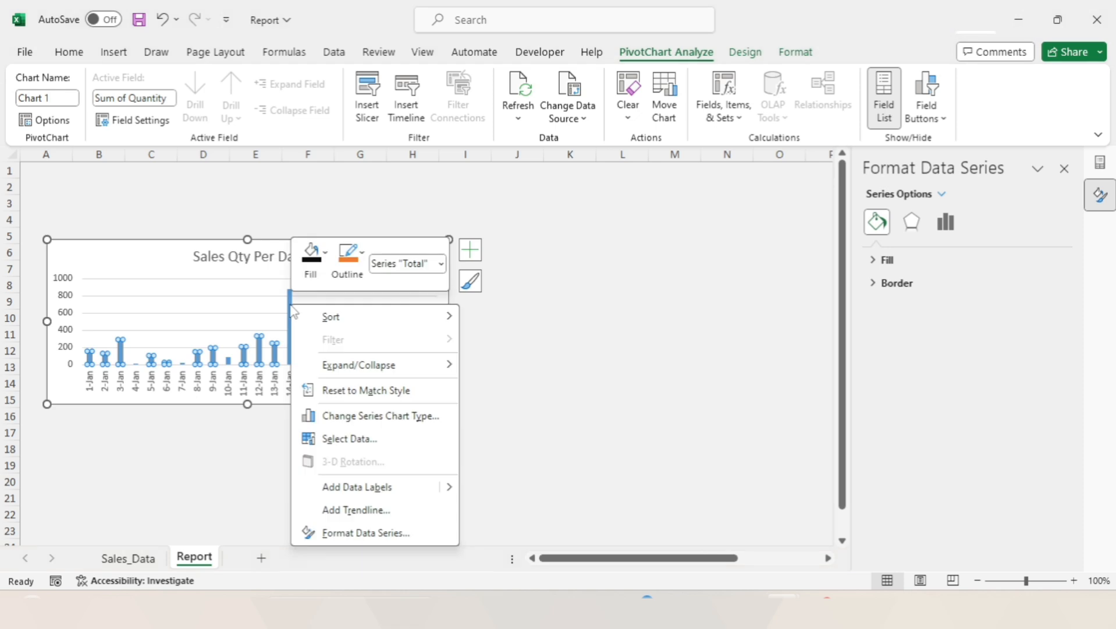
click(347, 531)
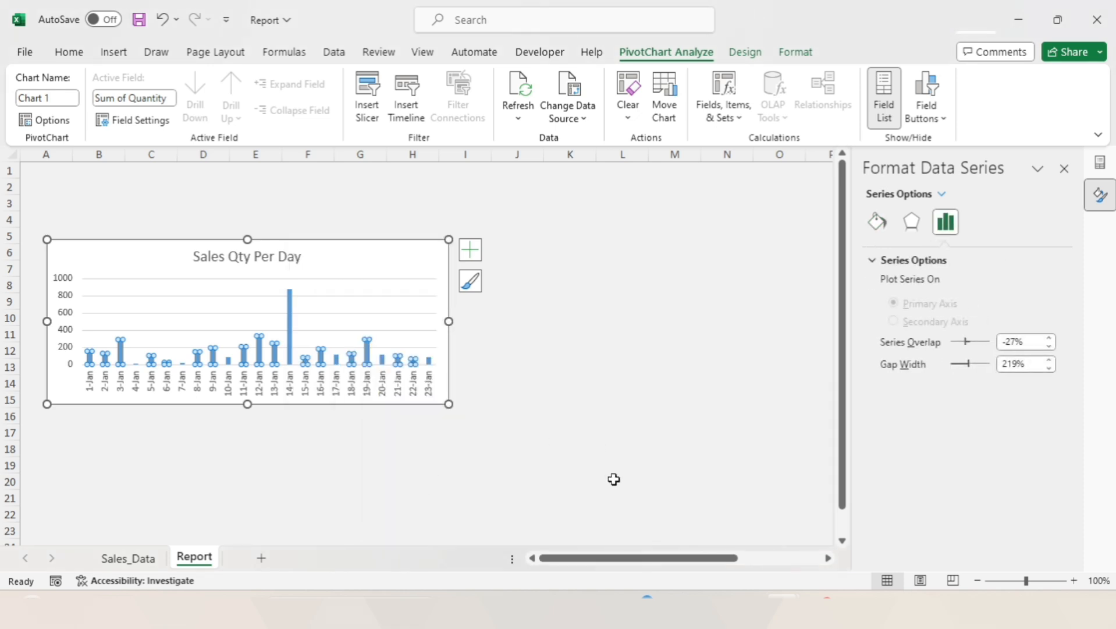
click(1031, 366)
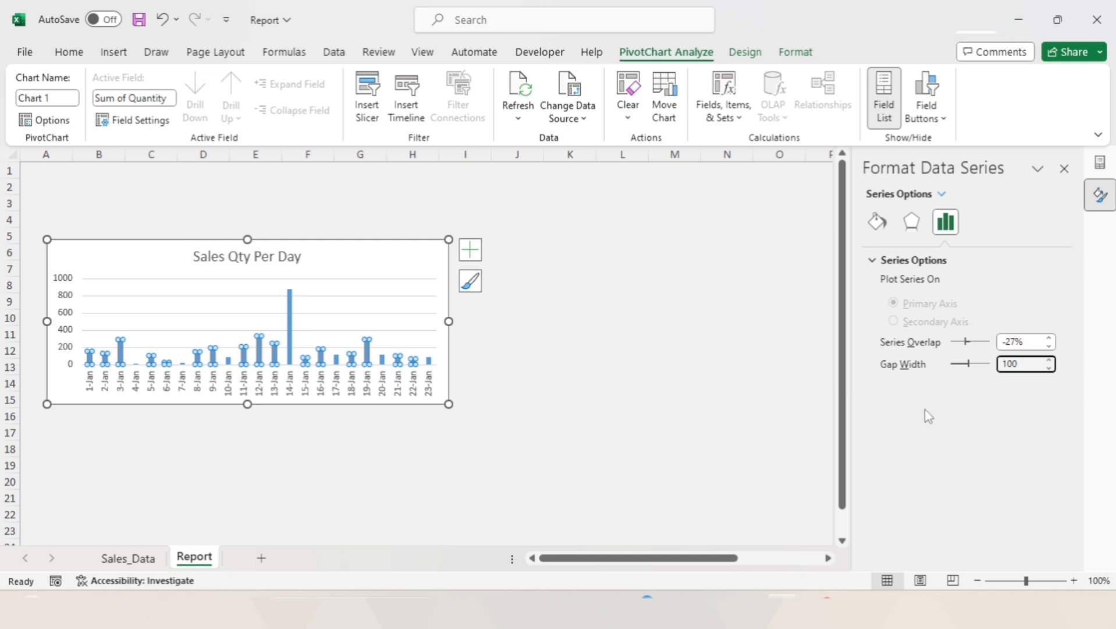
text(100)
click(636, 352)
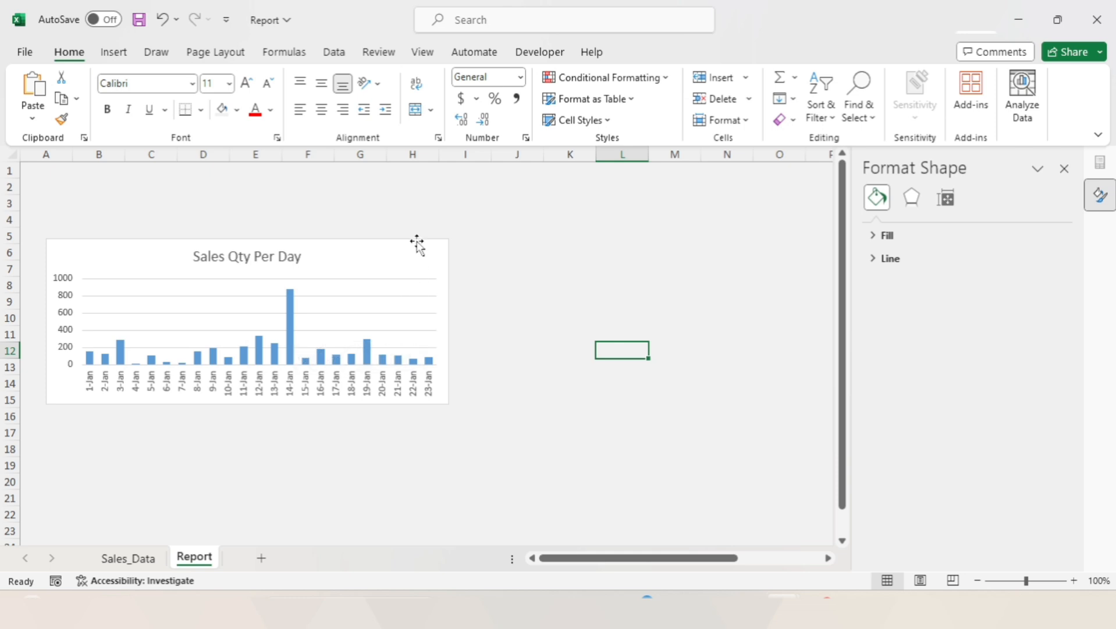
- Move the Sales Qty Per Day chart down to start around row 12 at the sheet's left edge
drag(403, 257, 374, 373)
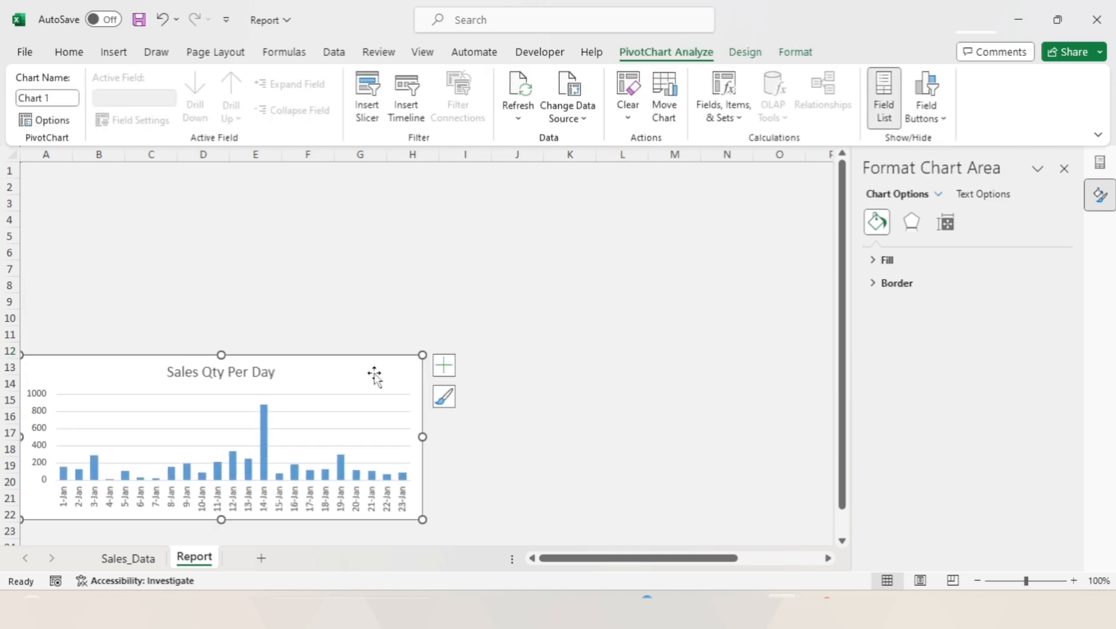
click(301, 267)
click(313, 371)
- Insert a text box about 0.63" high and 7.34" wide across rows 1–4, reading "Sample - Sales Report"
click(114, 56)
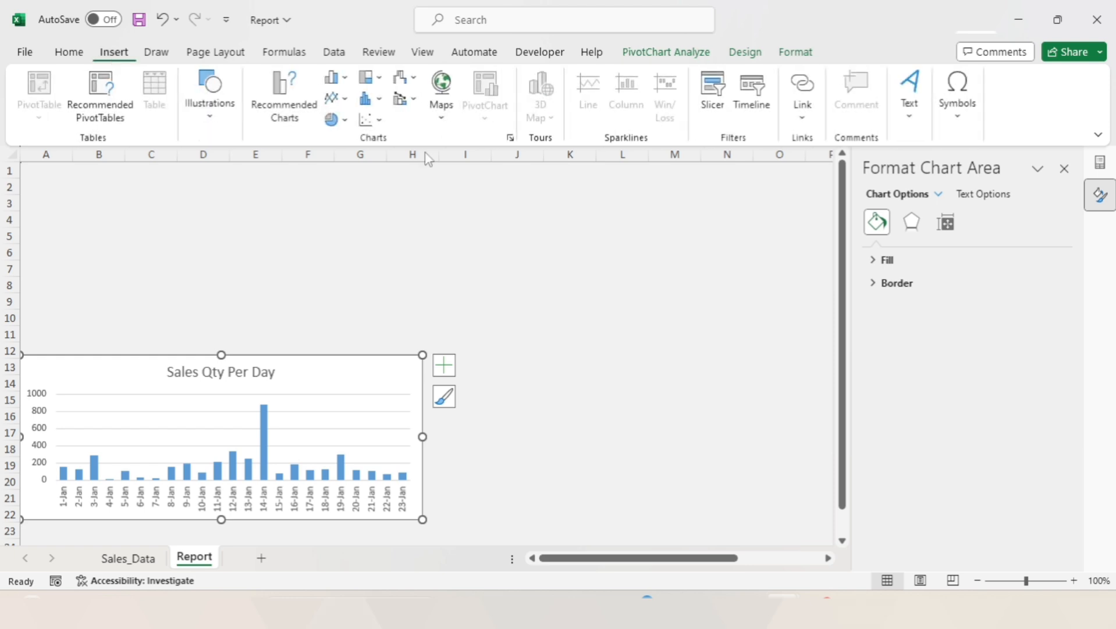
click(907, 123)
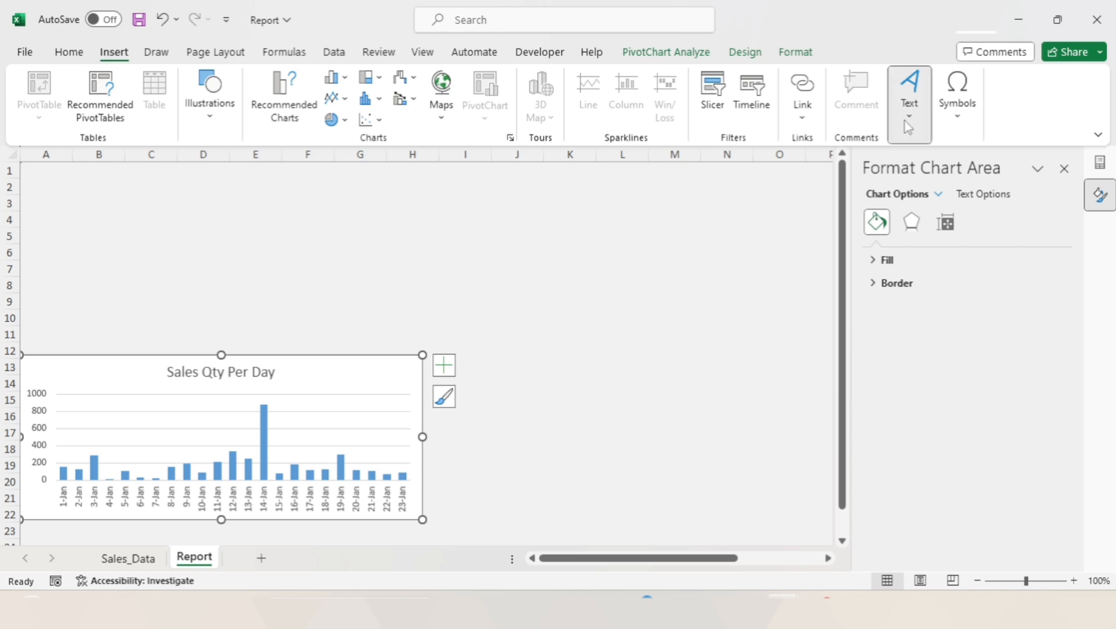
click(910, 166)
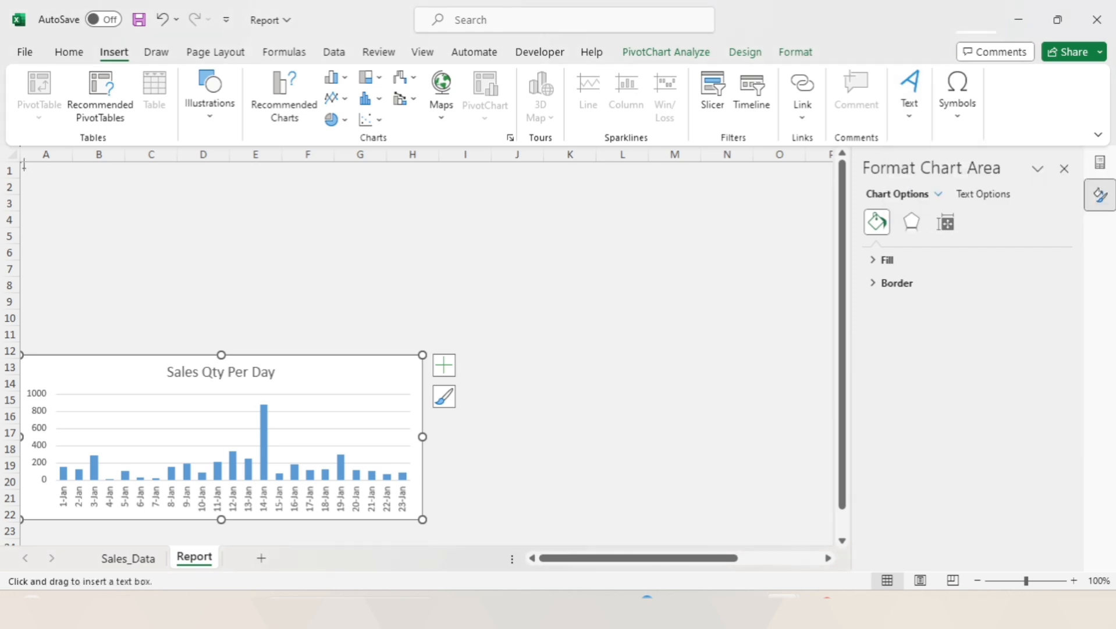
drag(24, 165, 600, 218)
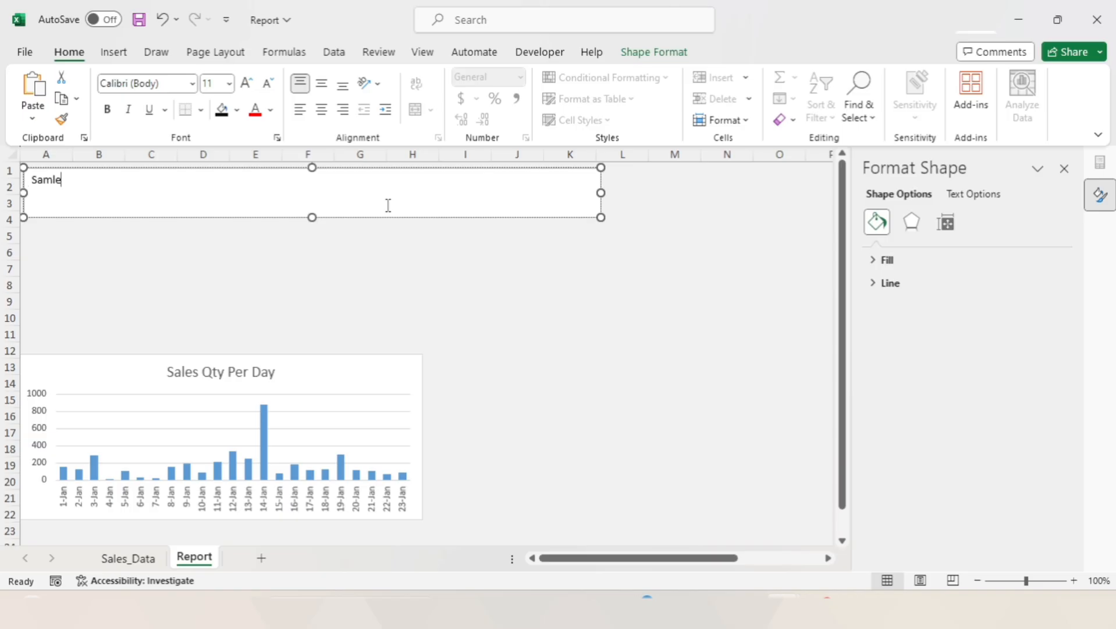
text(- Sales Report)
- Format the report title text as 28 pt bold, centred horizontally and vertically in its text box
key(ctrl+a)
click(246, 83)
click(246, 82)
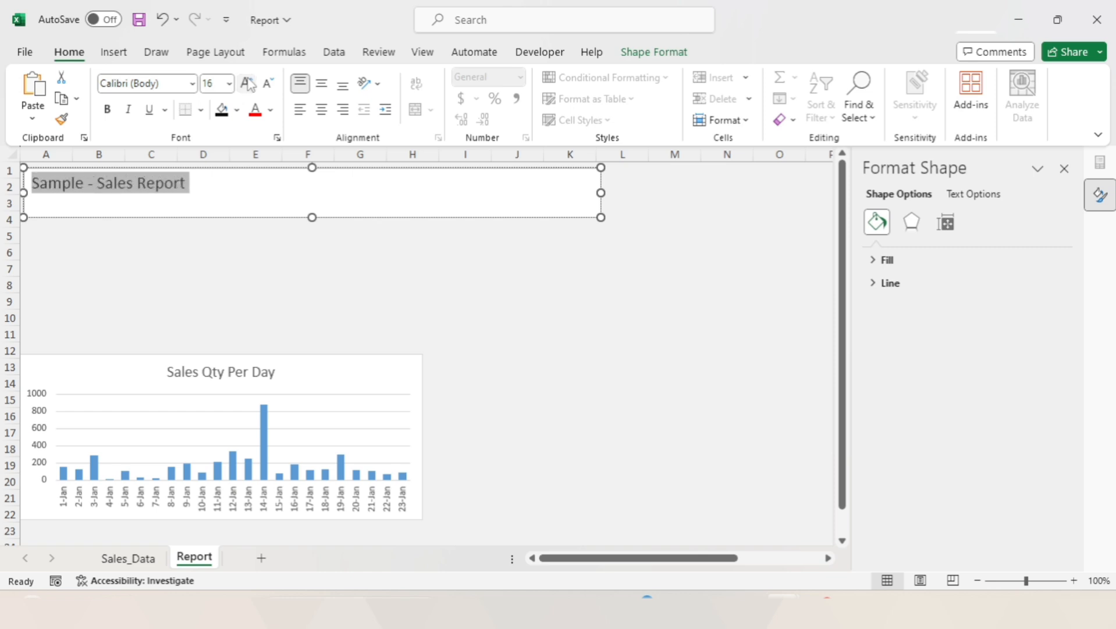
click(247, 82)
click(246, 82)
click(246, 83)
click(321, 83)
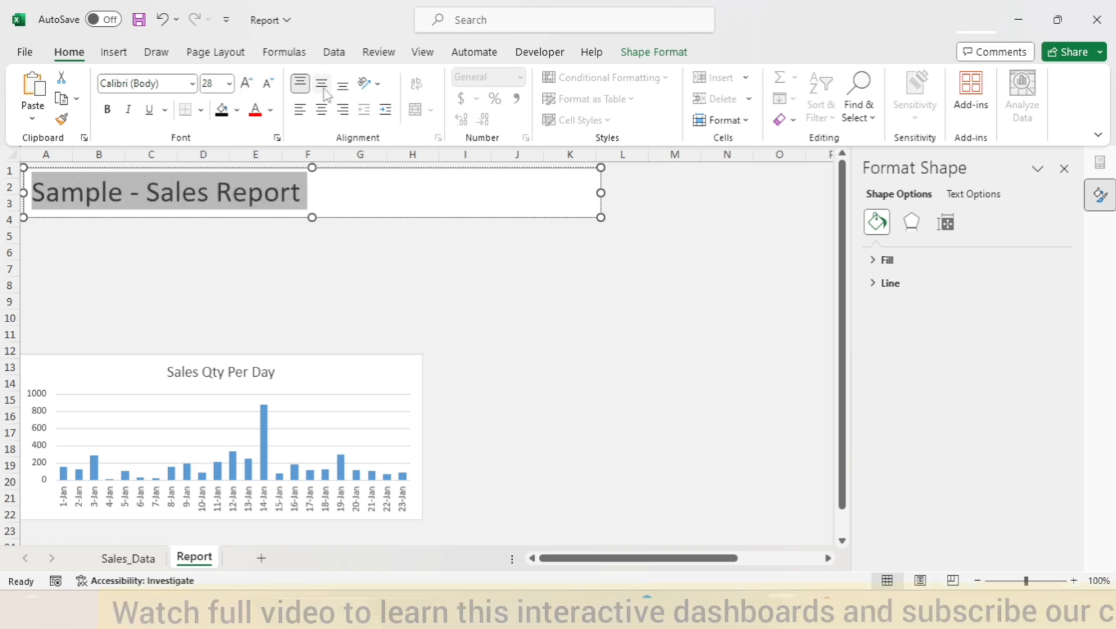
click(322, 110)
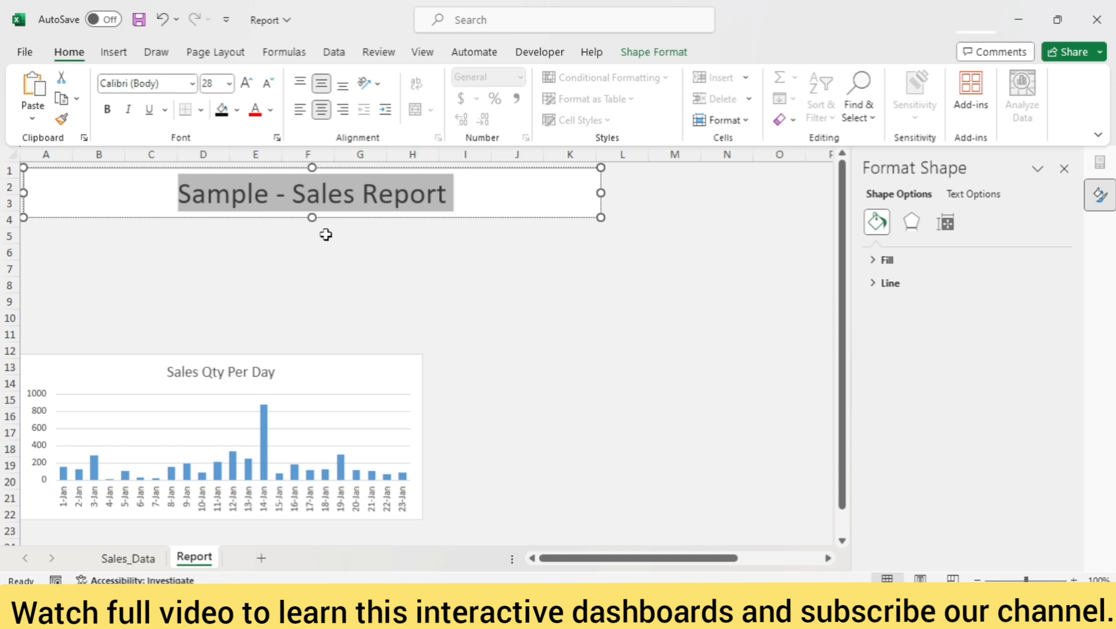
key(ctrl+b)
click(458, 246)
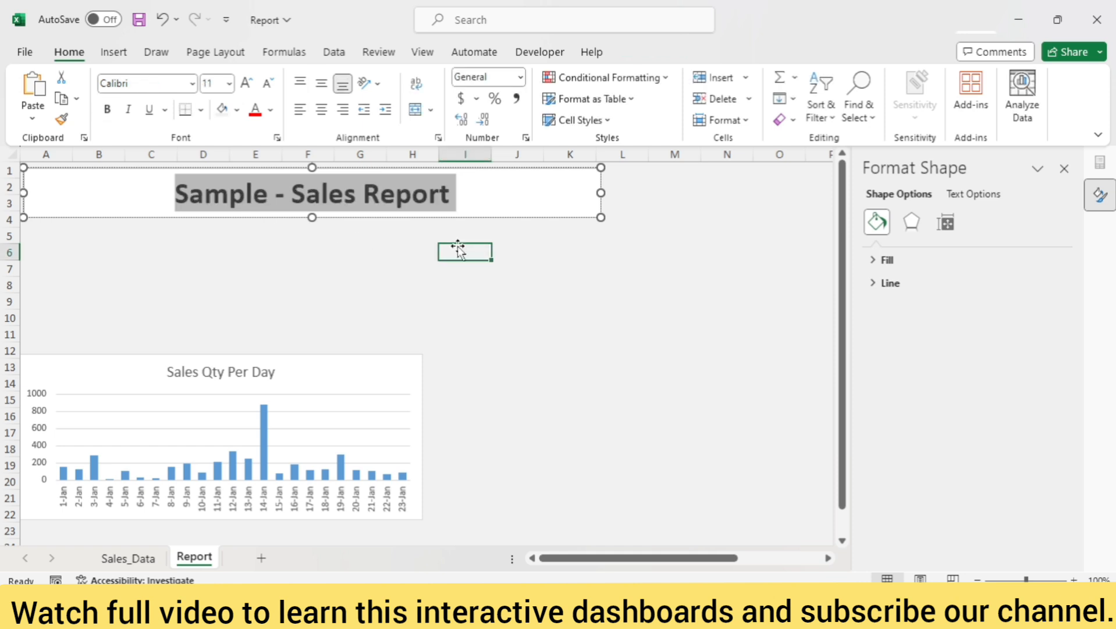
- Fill the report title text box with the darkest shade of black below the theme's black
click(515, 214)
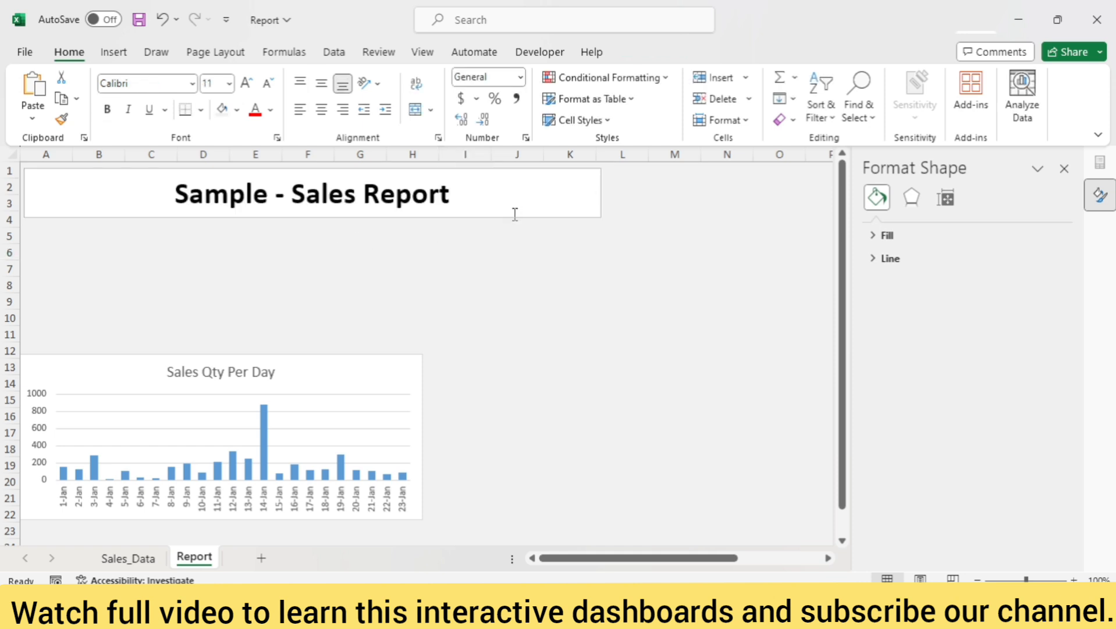
click(547, 220)
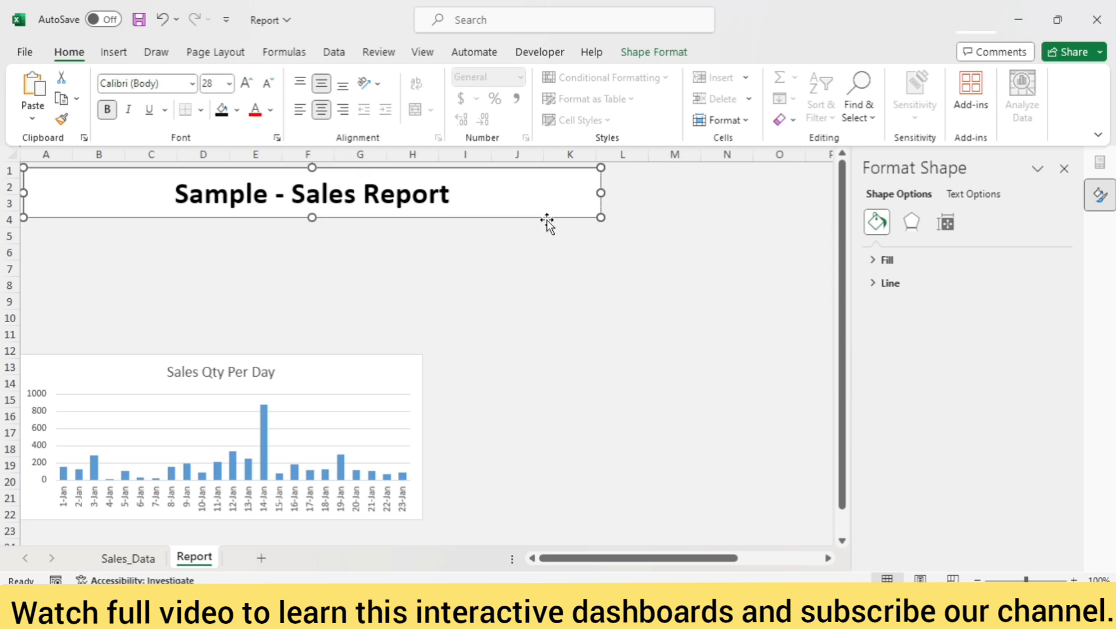
click(654, 53)
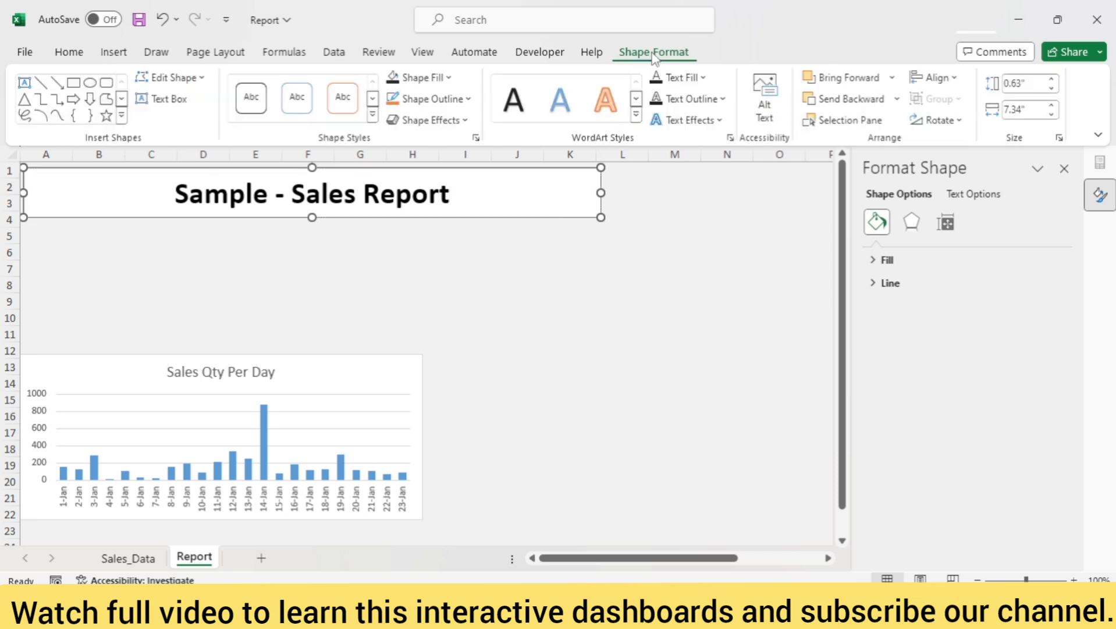
click(451, 78)
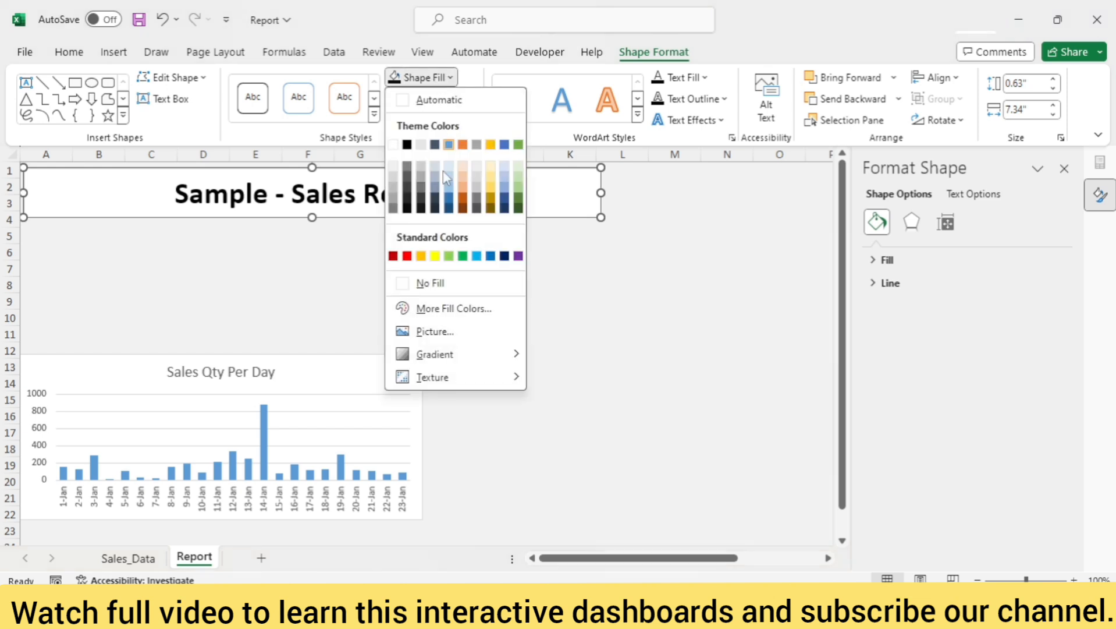
click(407, 207)
- Change the text fill of the "Sample - Sales Report" title to white
click(379, 192)
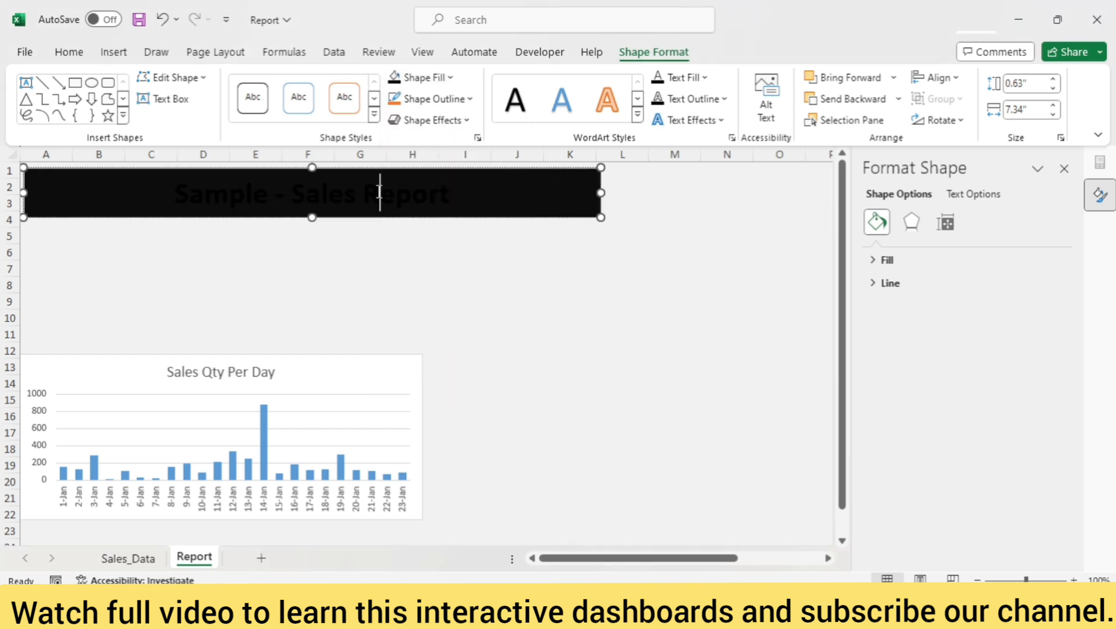
key(ctrl+a)
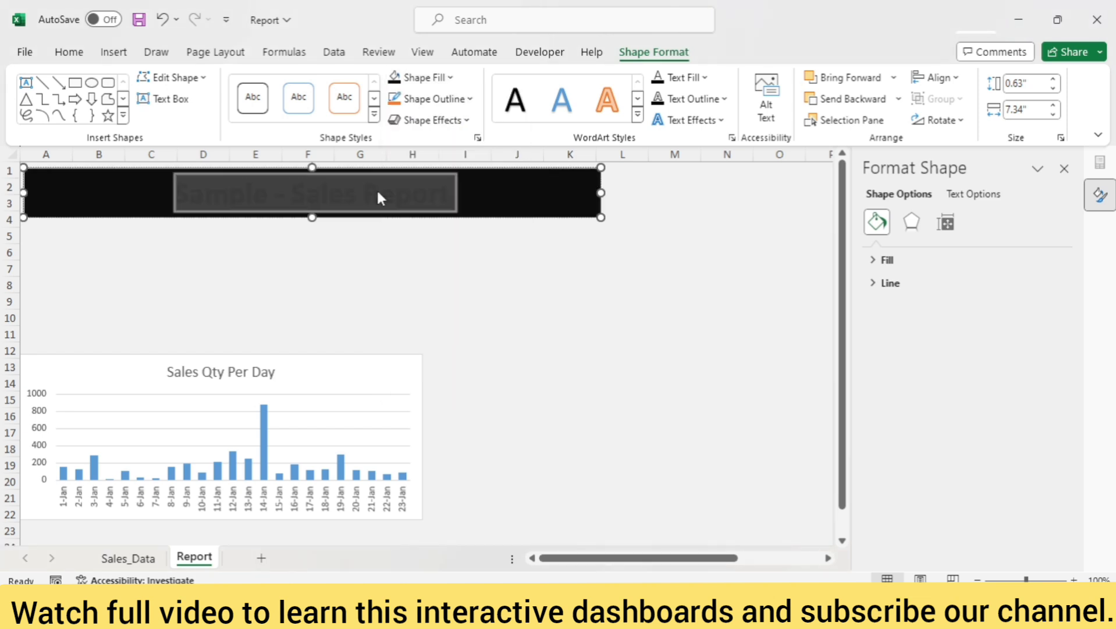
click(702, 79)
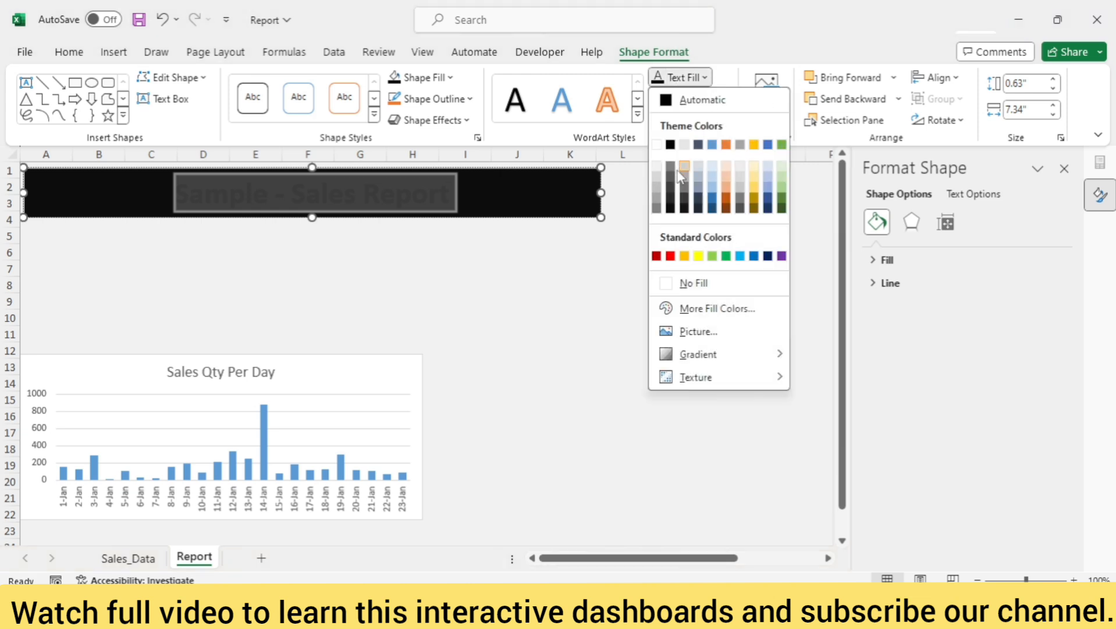
click(656, 145)
click(479, 298)
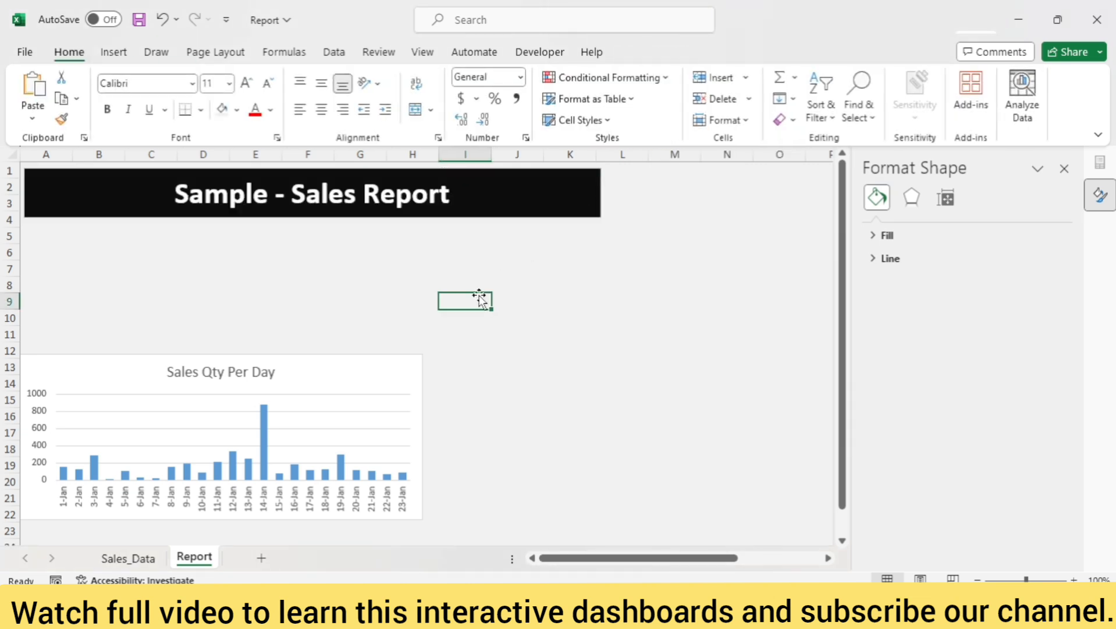
- Widen the title text box to about 8.28" so it ends in column M
click(595, 193)
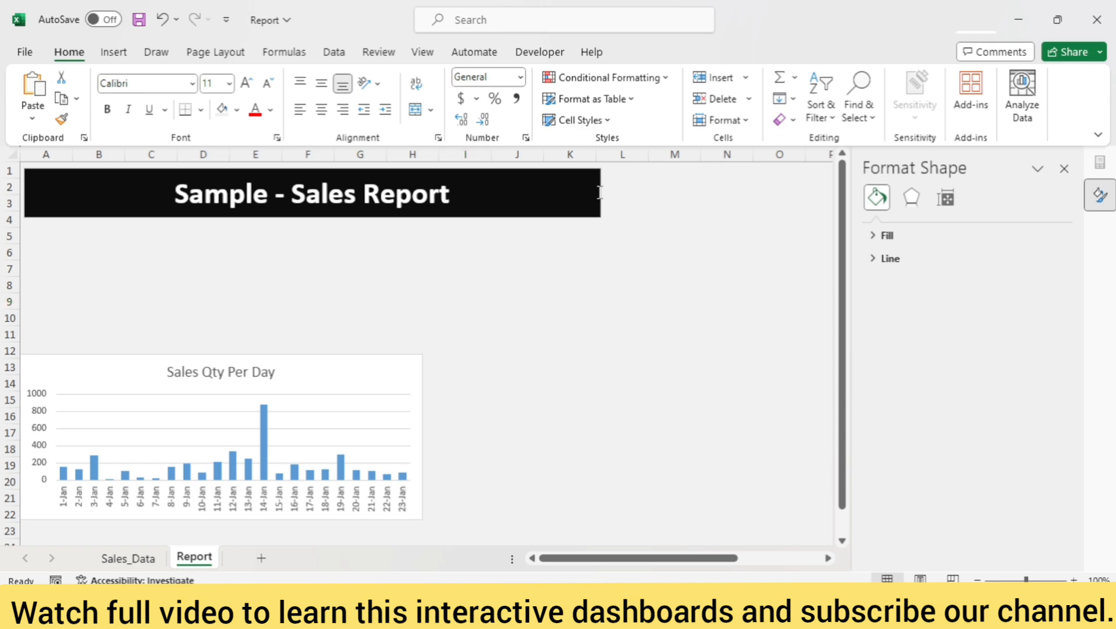
drag(601, 193, 673, 183)
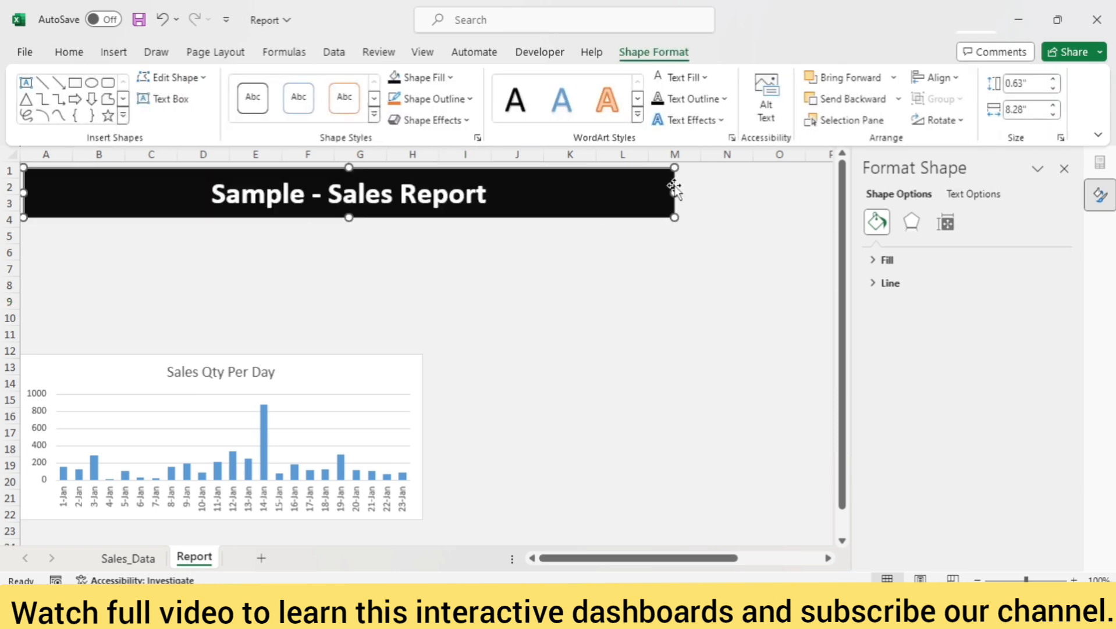
click(553, 289)
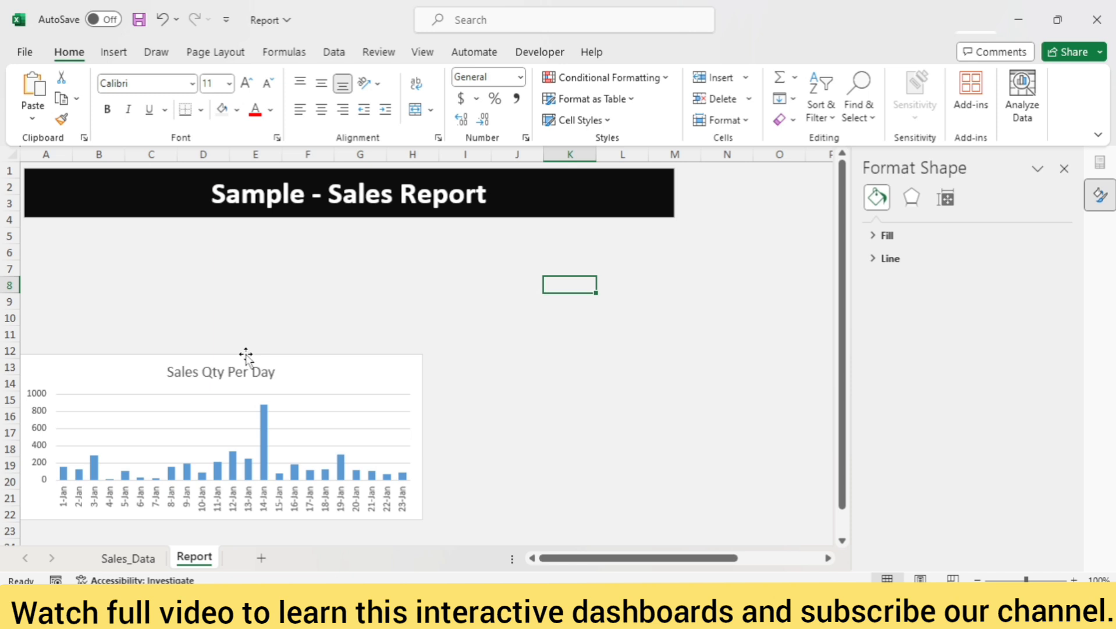
- Enlarge the Sales Qty Per Day chart to about 2.37" by 8.18", placing it below the title from about row 12
click(244, 356)
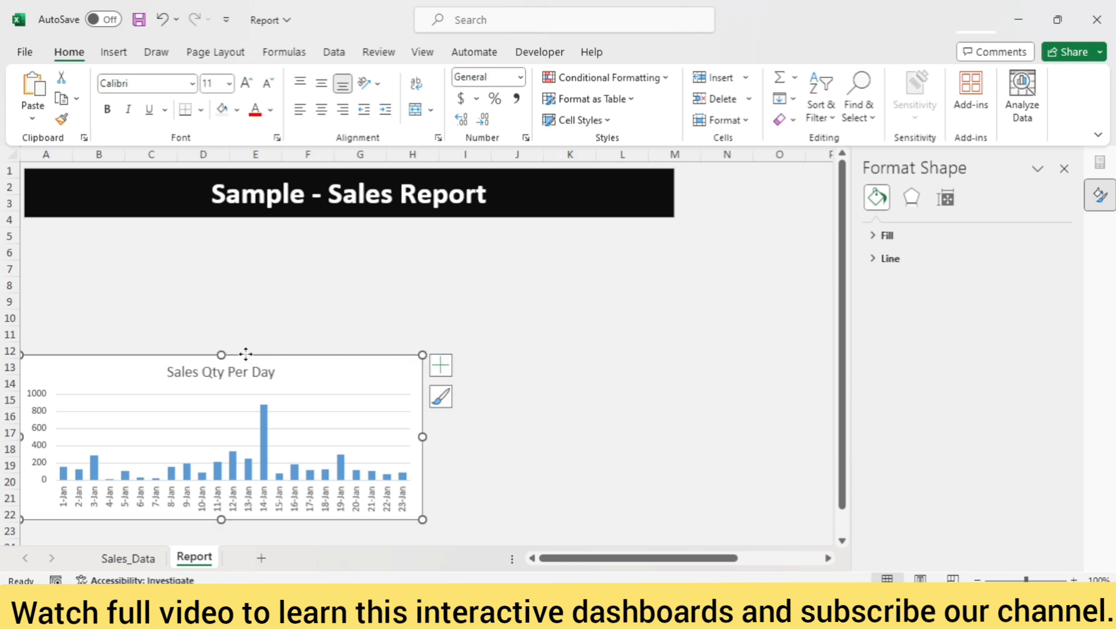
drag(221, 354, 221, 335)
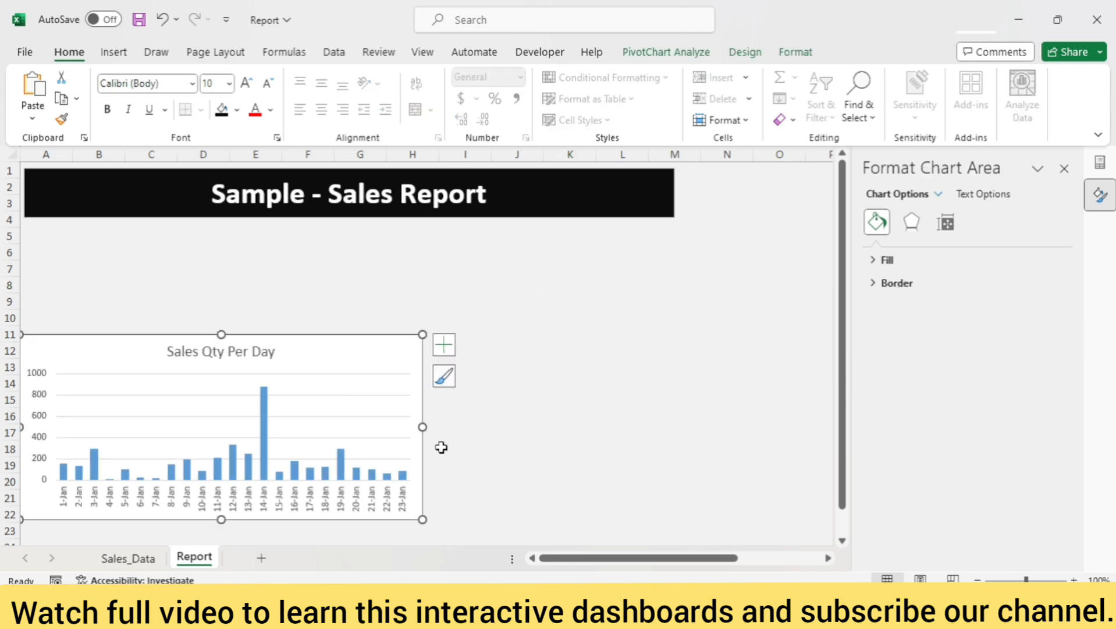
drag(423, 427, 589, 434)
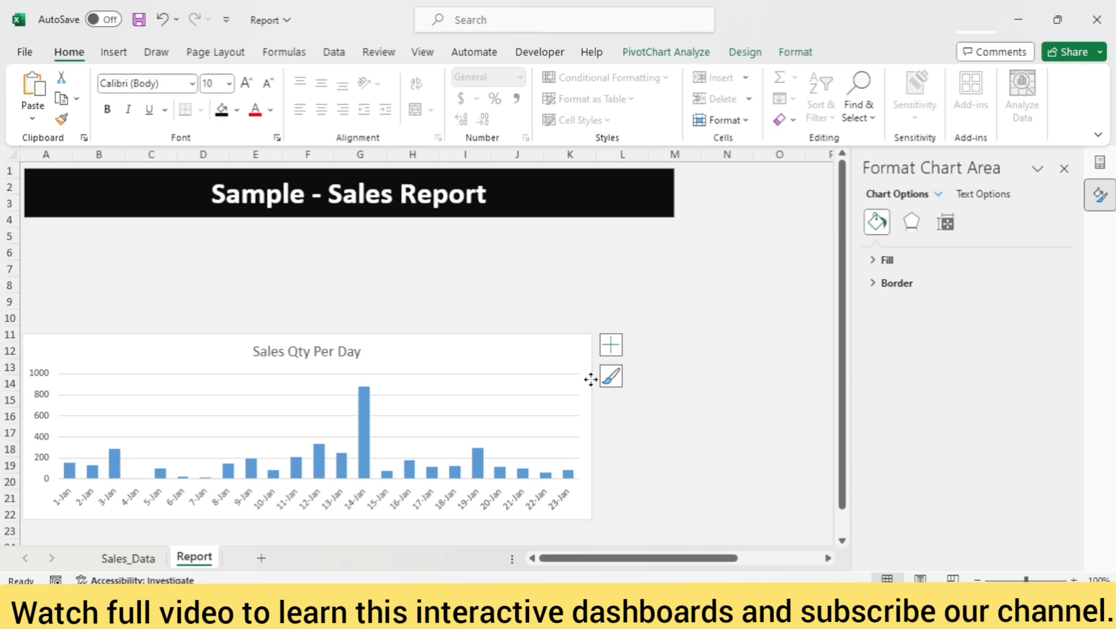
drag(588, 381, 591, 401)
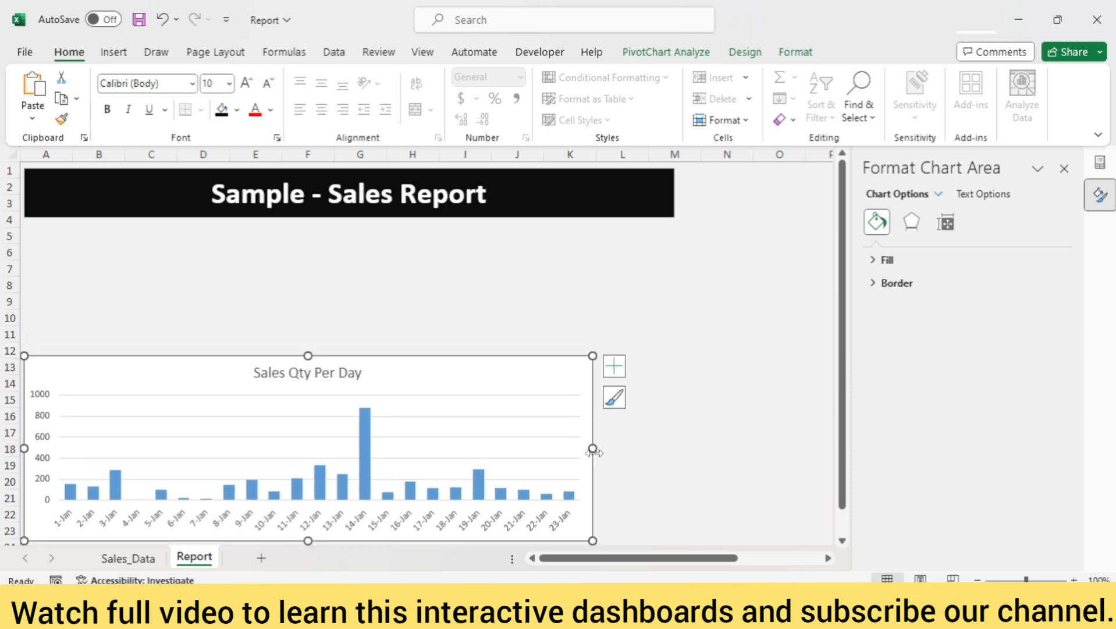
drag(593, 449, 674, 453)
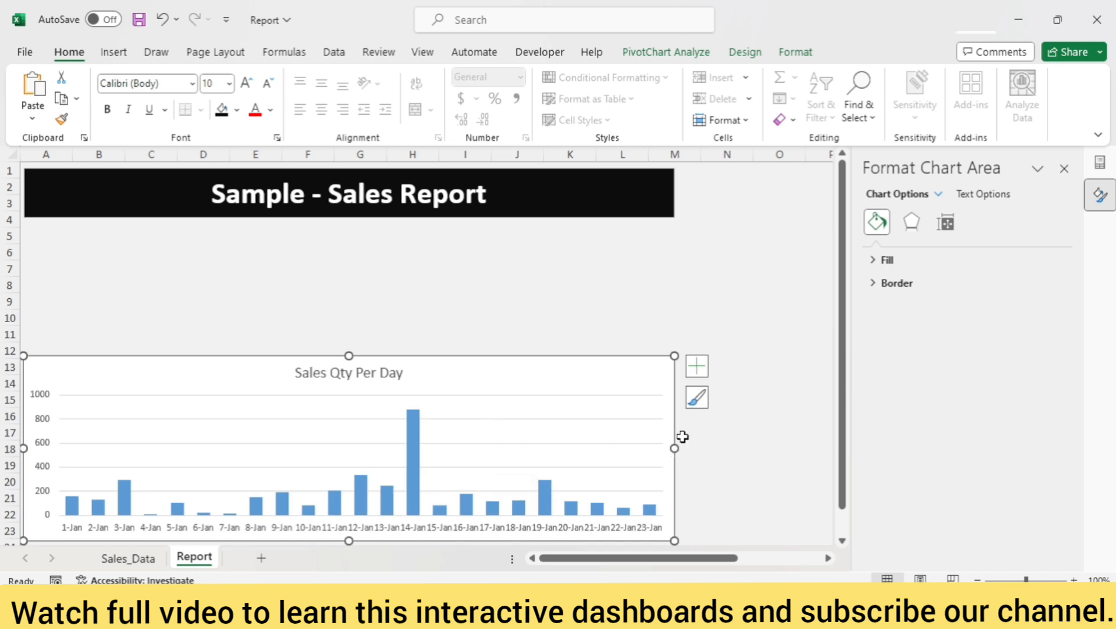
drag(674, 449, 665, 449)
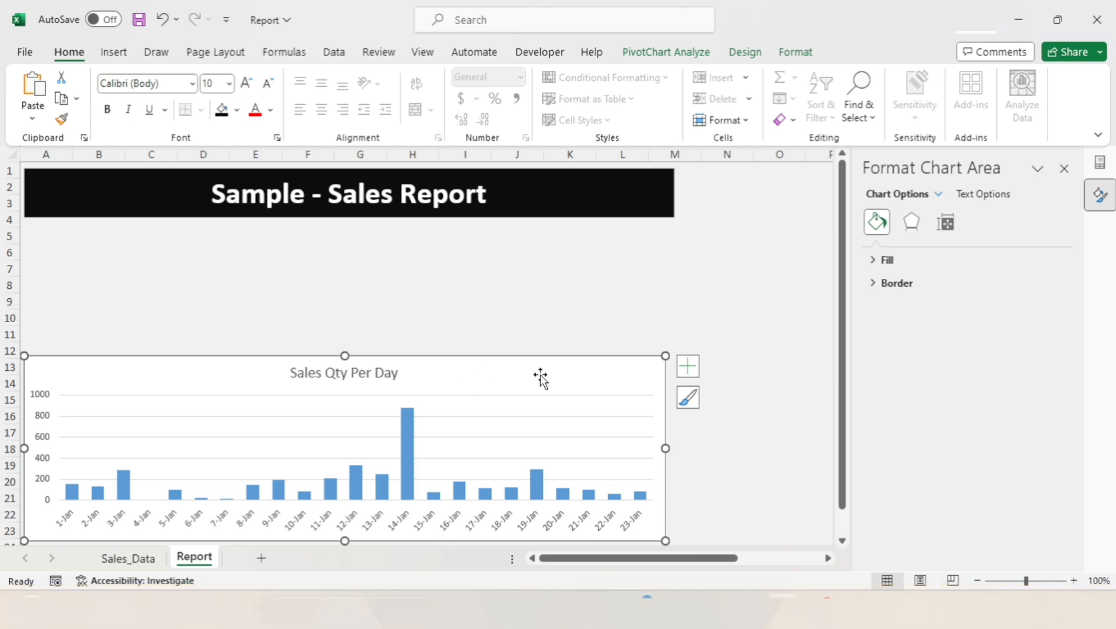
- Fill the Sales Qty Per Day chart area with the darkest shade of black below the theme's black
click(795, 52)
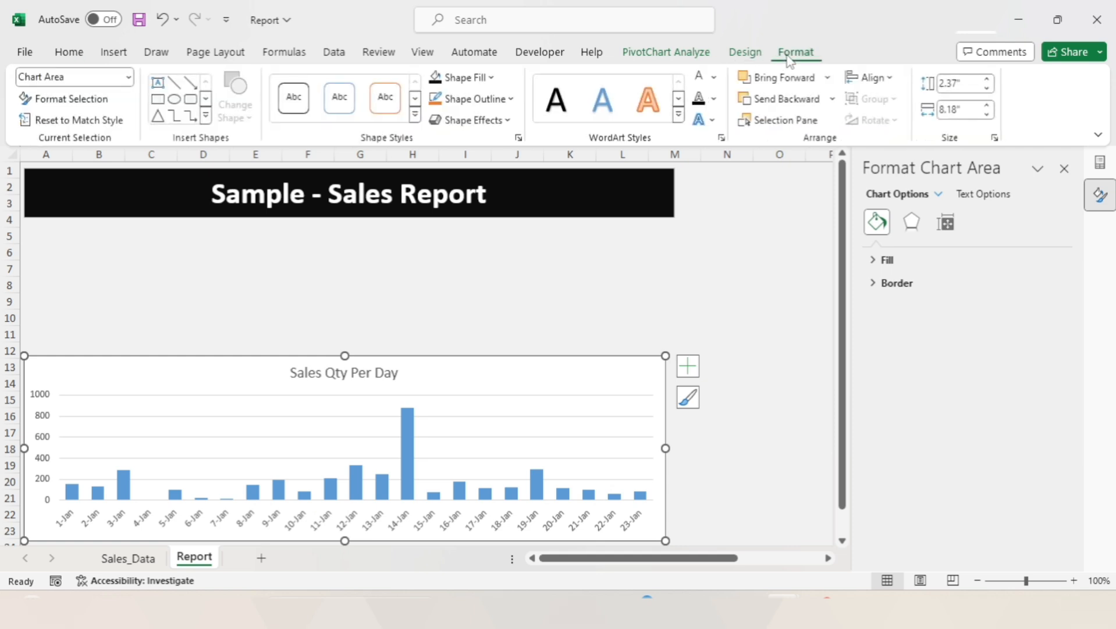
click(486, 77)
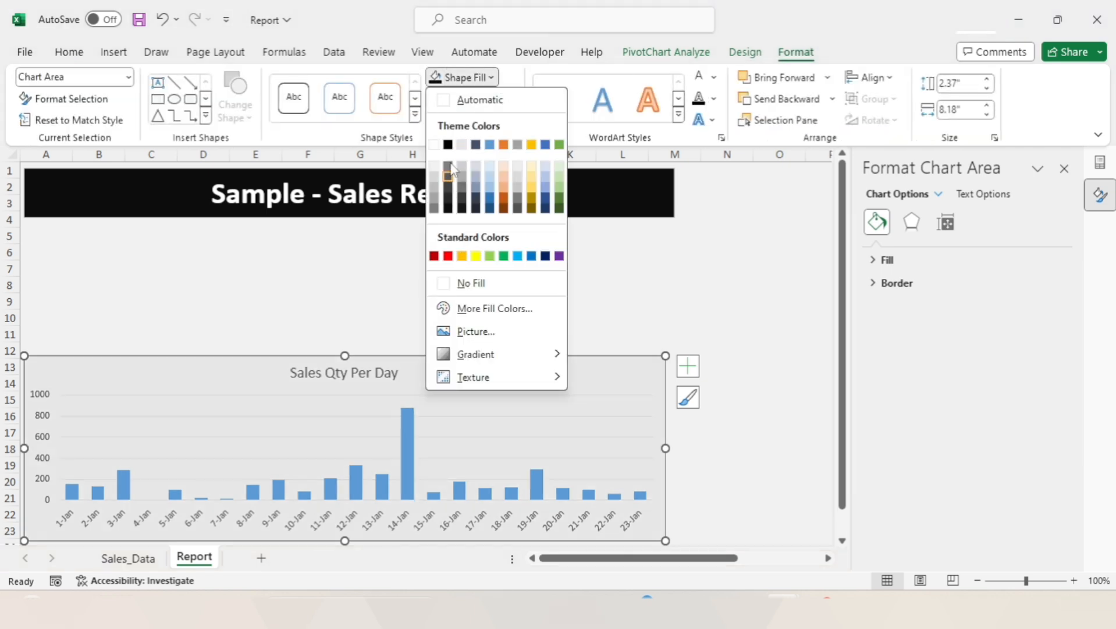
click(448, 145)
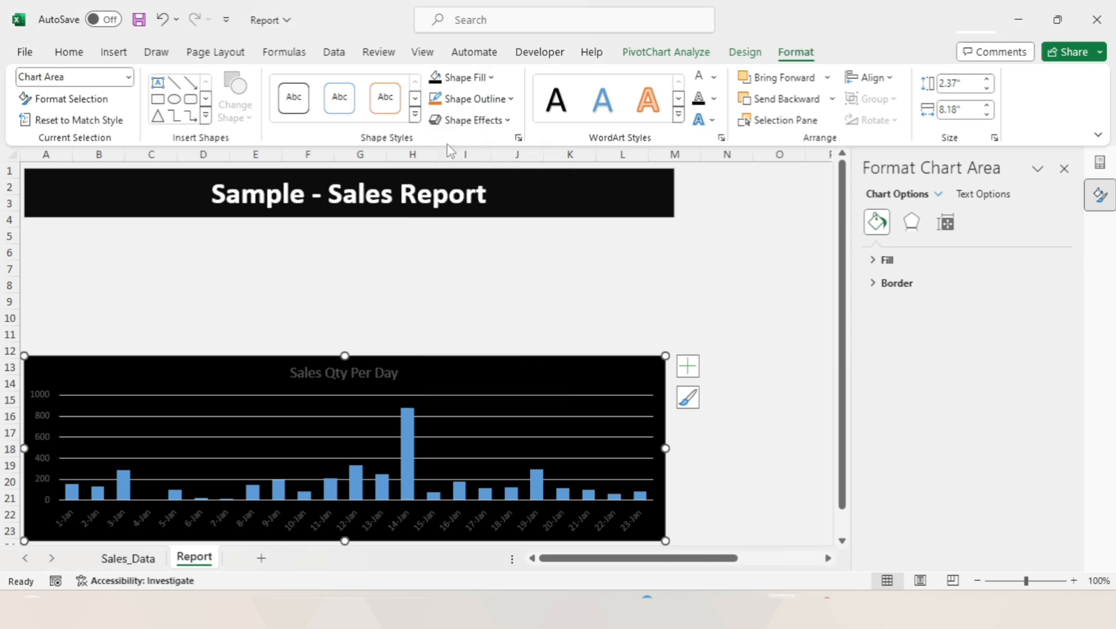
click(492, 79)
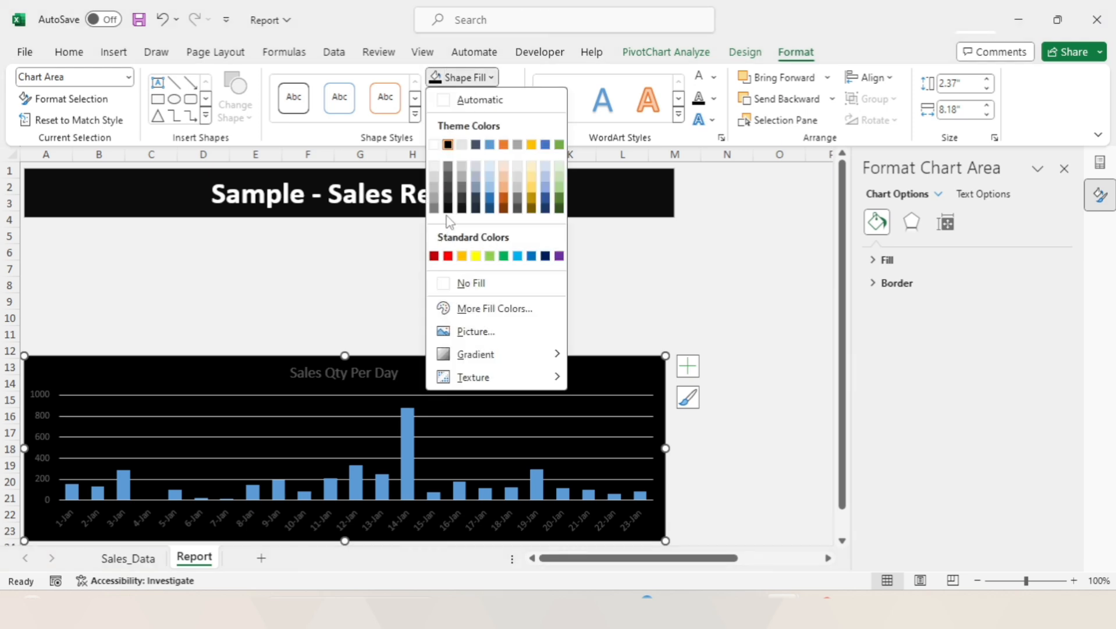
click(447, 208)
- Give the "Sample - Sales Report" title text box an orange outline from the theme colors
click(447, 208)
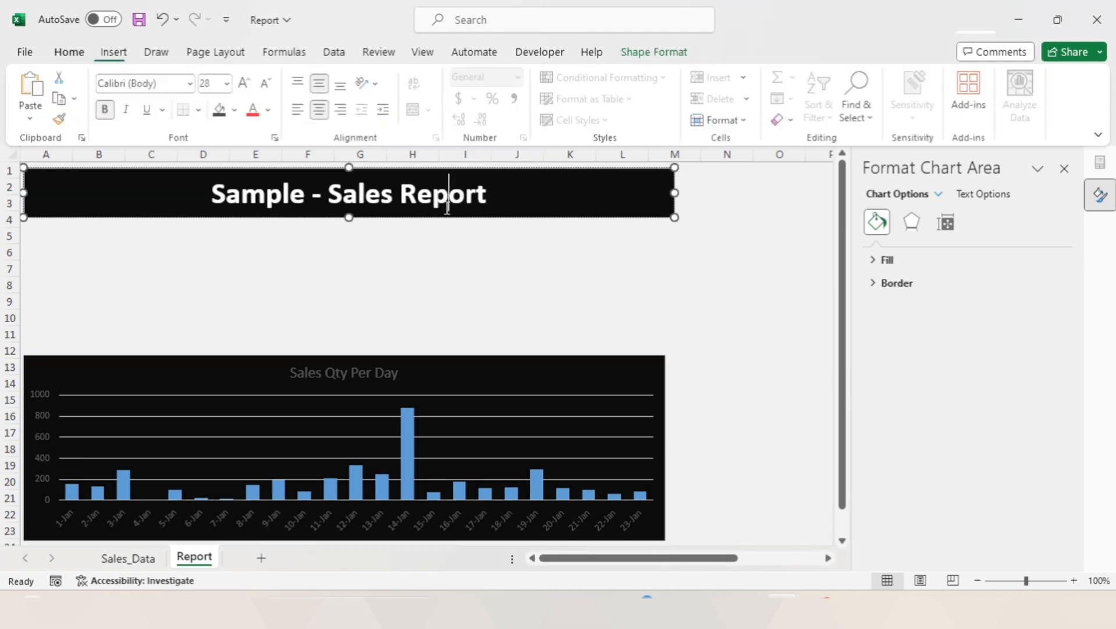
click(643, 52)
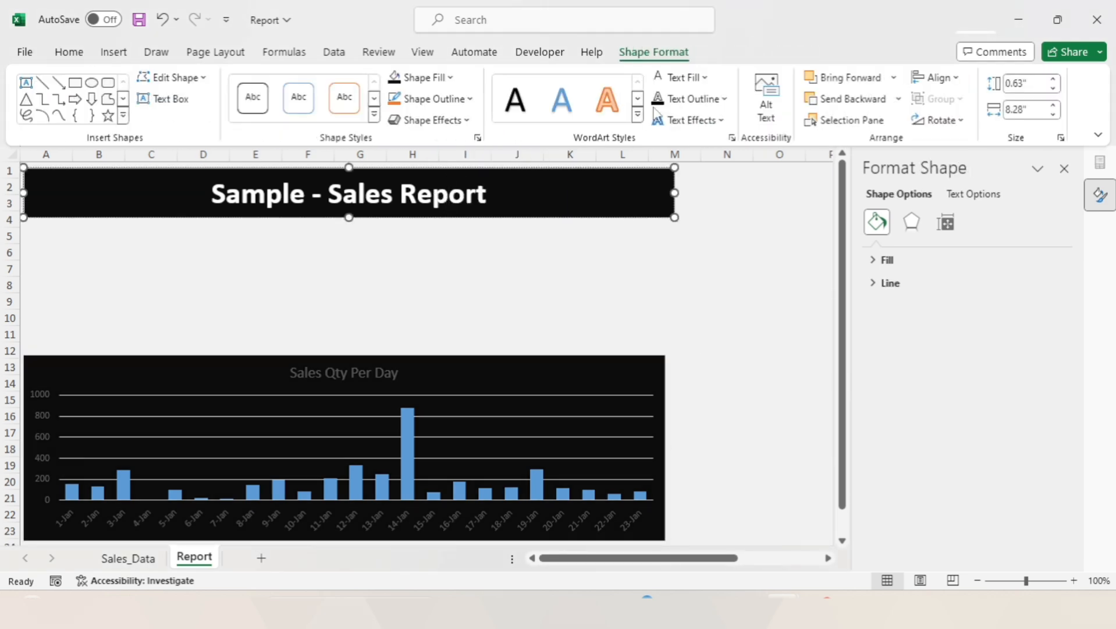
click(469, 100)
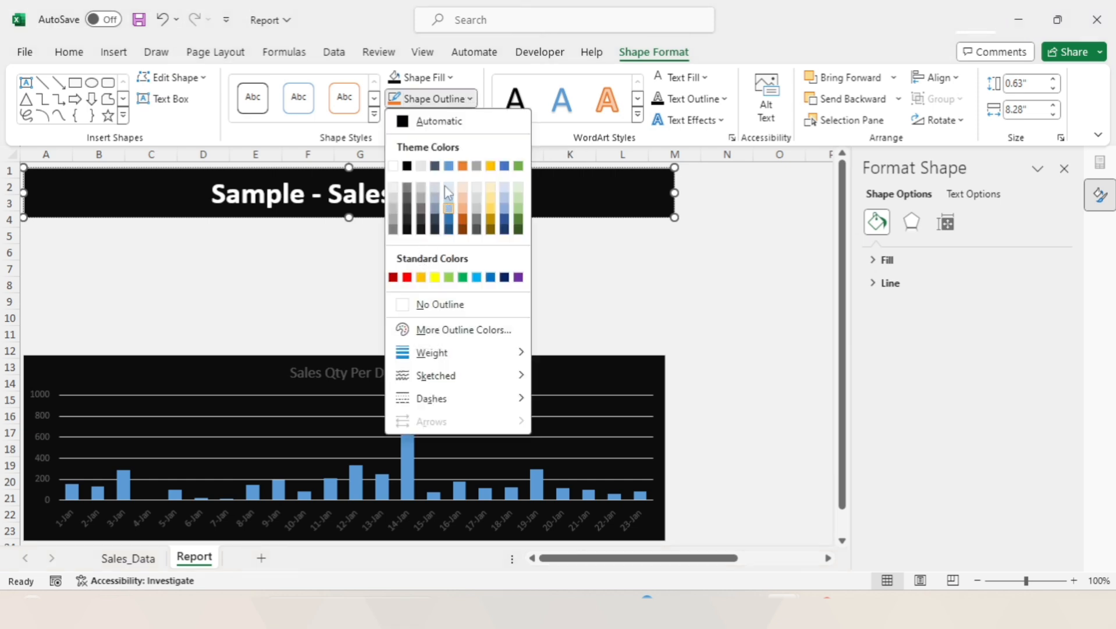
click(462, 166)
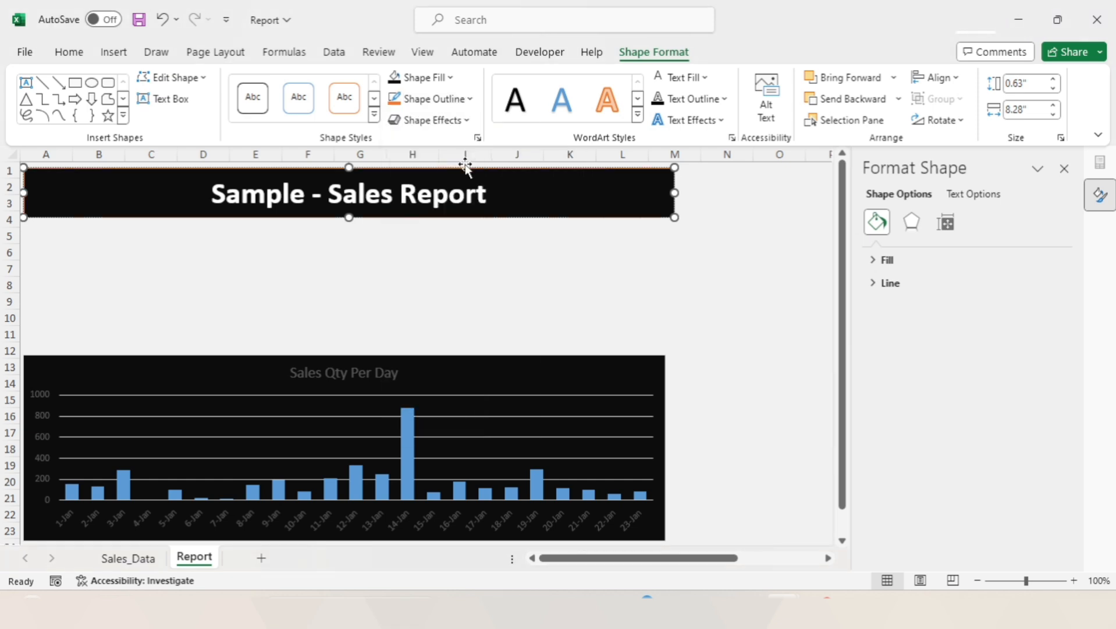
- Outline the Sales Qty Per Day plot area in orange and fill the chart's columns with theme orange
click(469, 396)
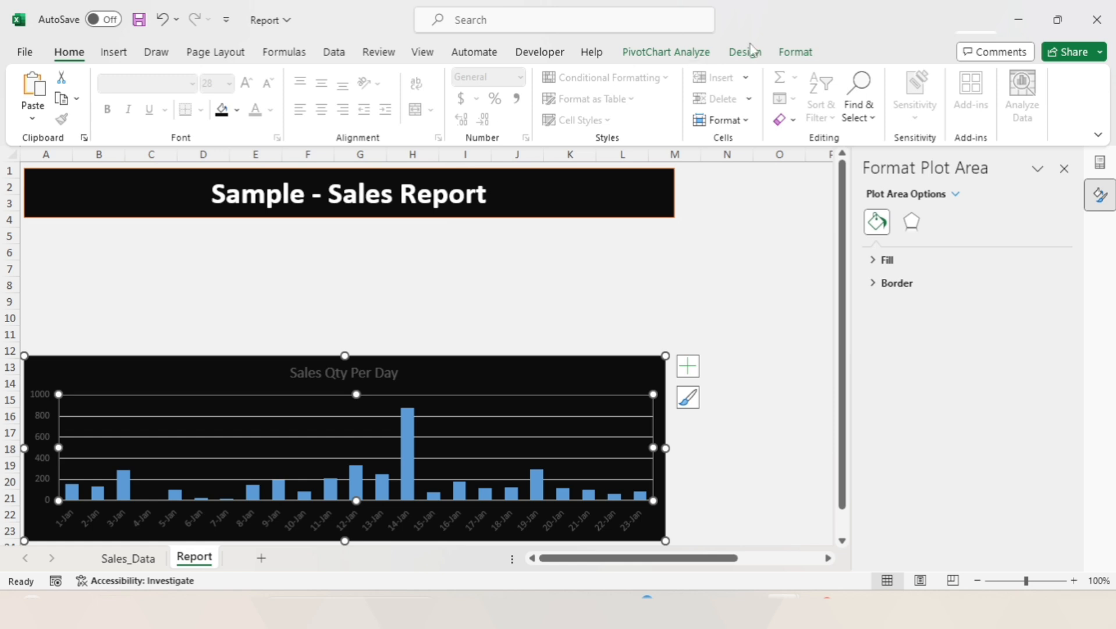
click(795, 53)
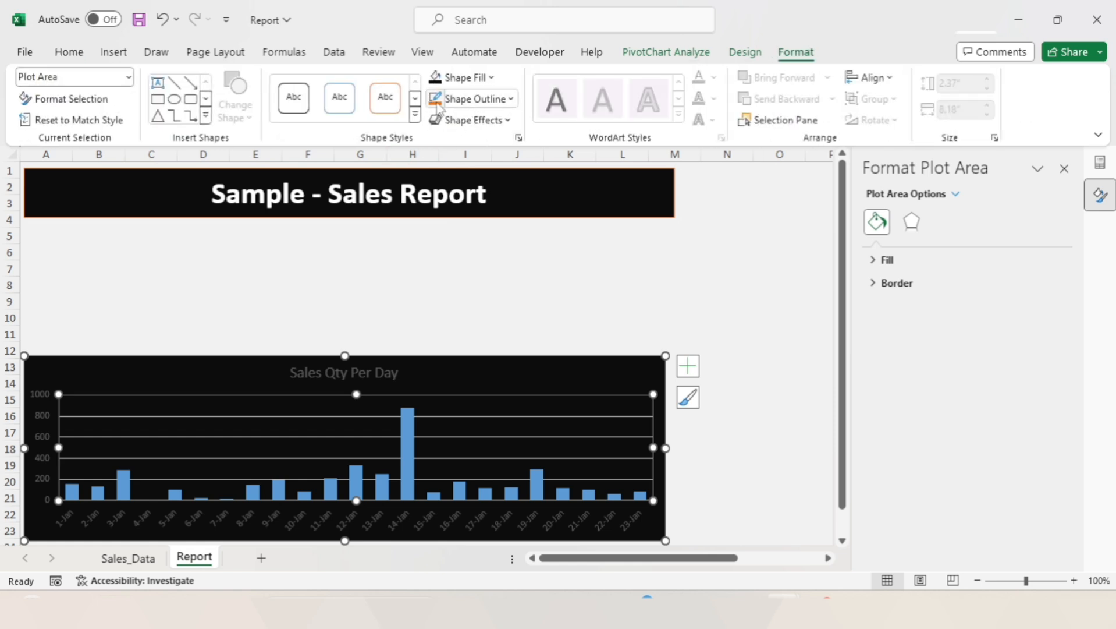
click(411, 437)
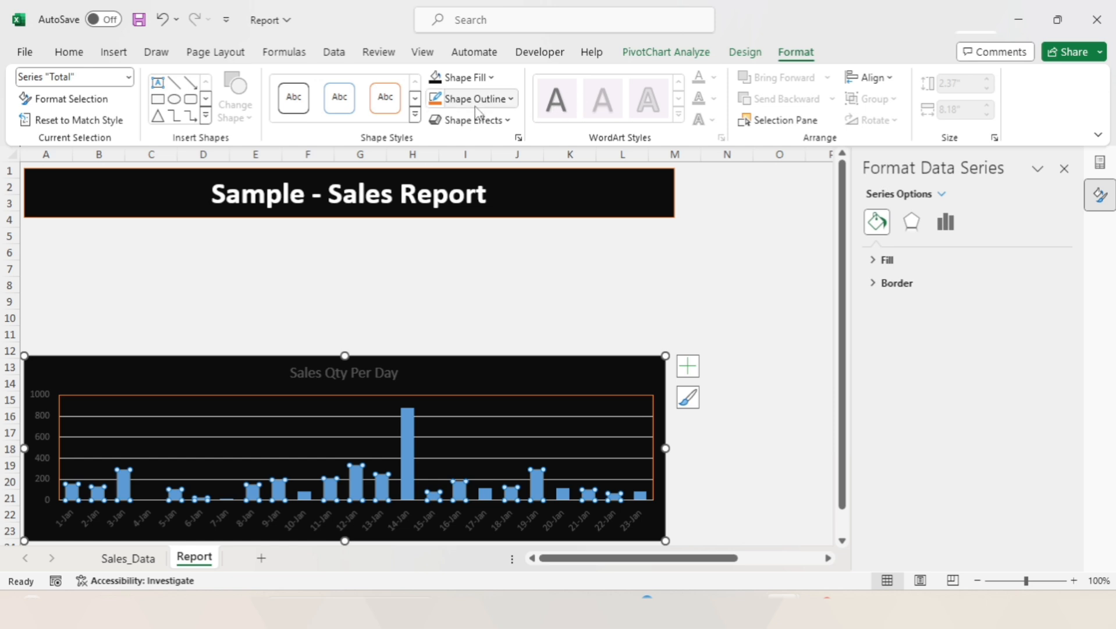
click(466, 77)
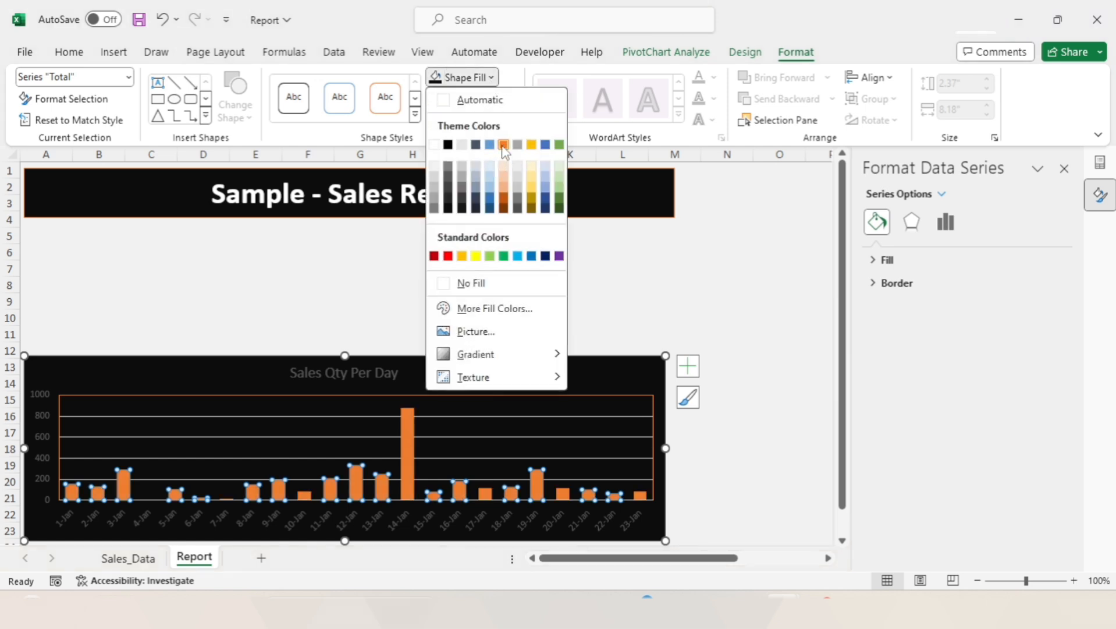
click(503, 145)
- Recolor the major gridlines of the Sales Qty Per Day chart to orange
click(484, 416)
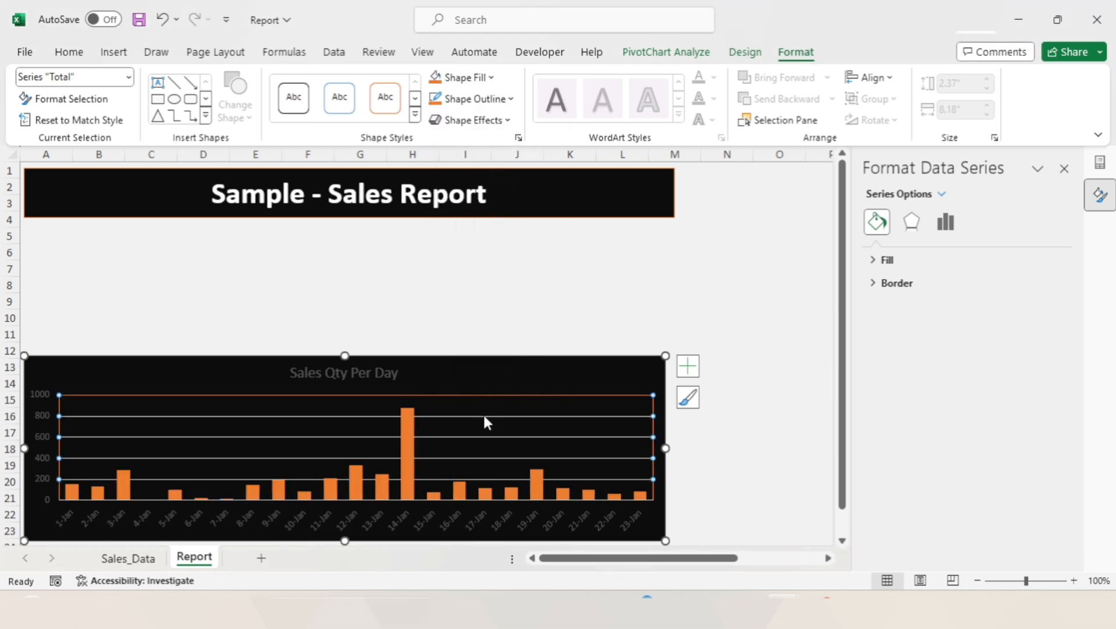
click(447, 104)
click(500, 252)
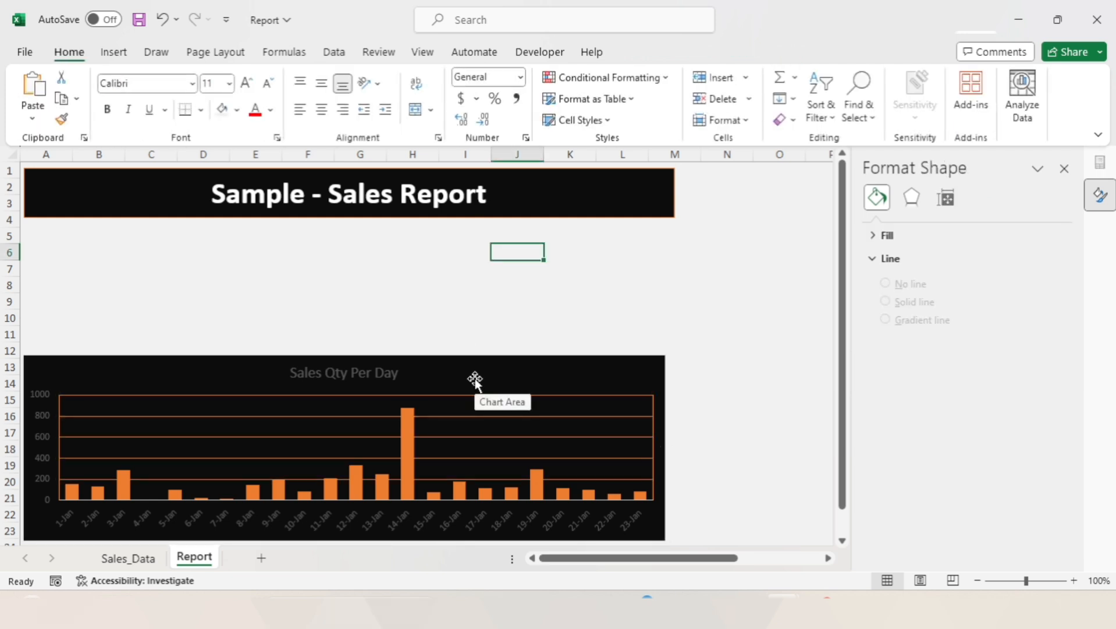
- Compare with the sample Sales Report workbook and set the horizontal and vertical axis labels of the Sales Qty Per Day chart to white
key(alt+Tab)
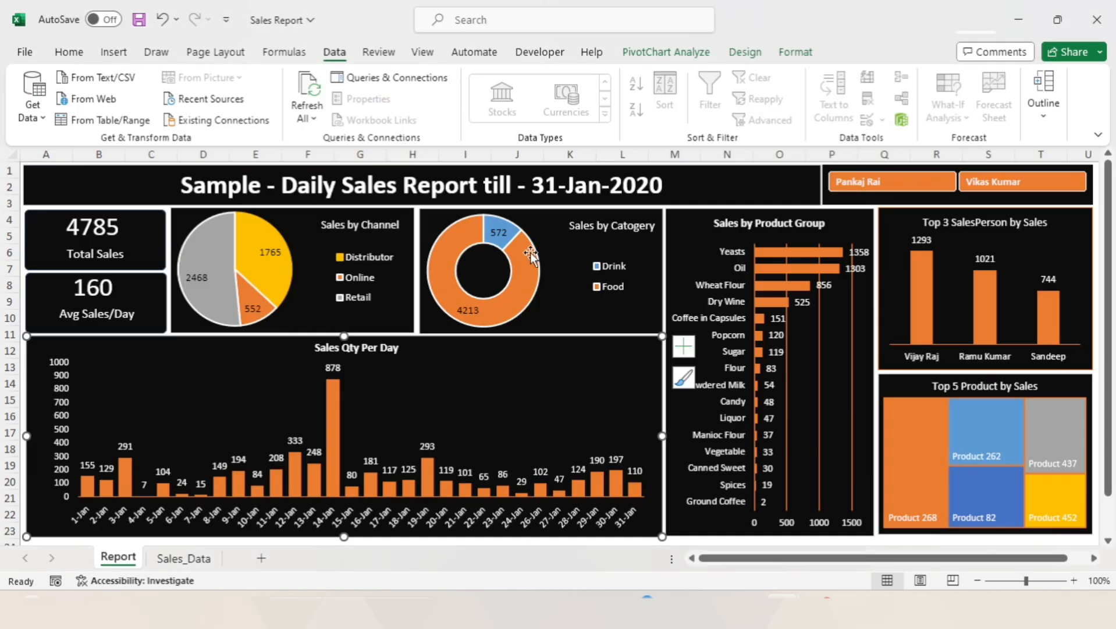
key(alt+Tab)
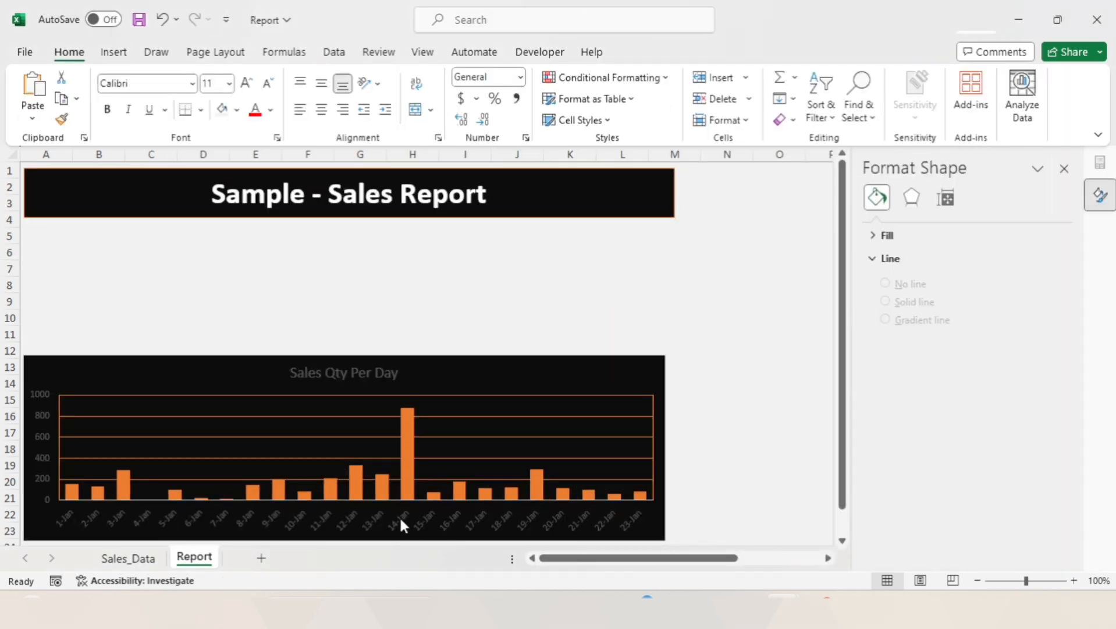
click(401, 520)
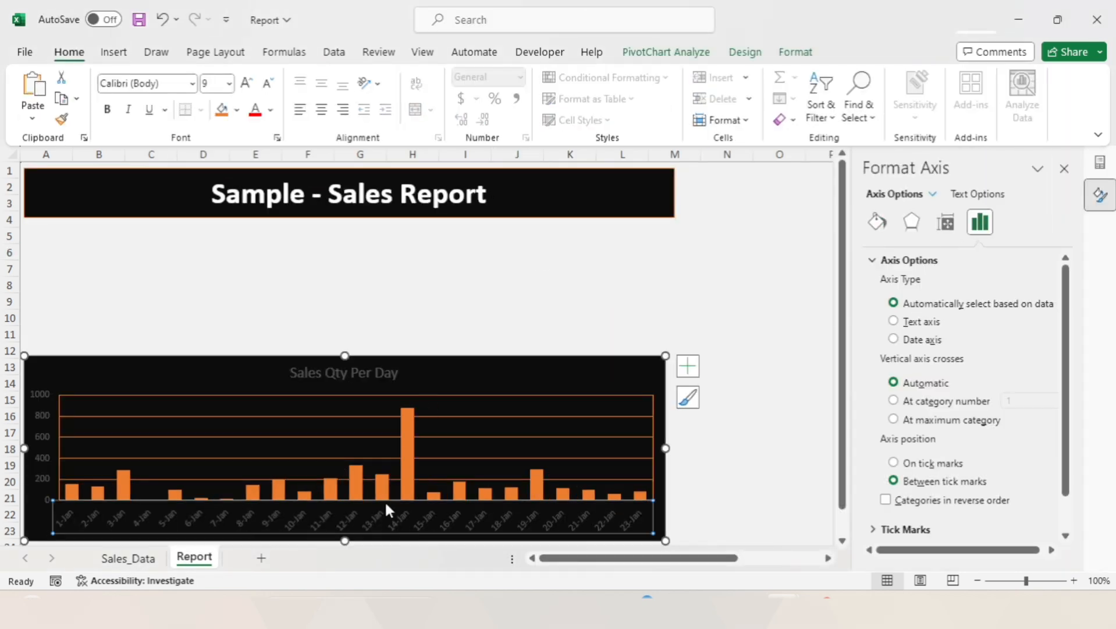
click(793, 55)
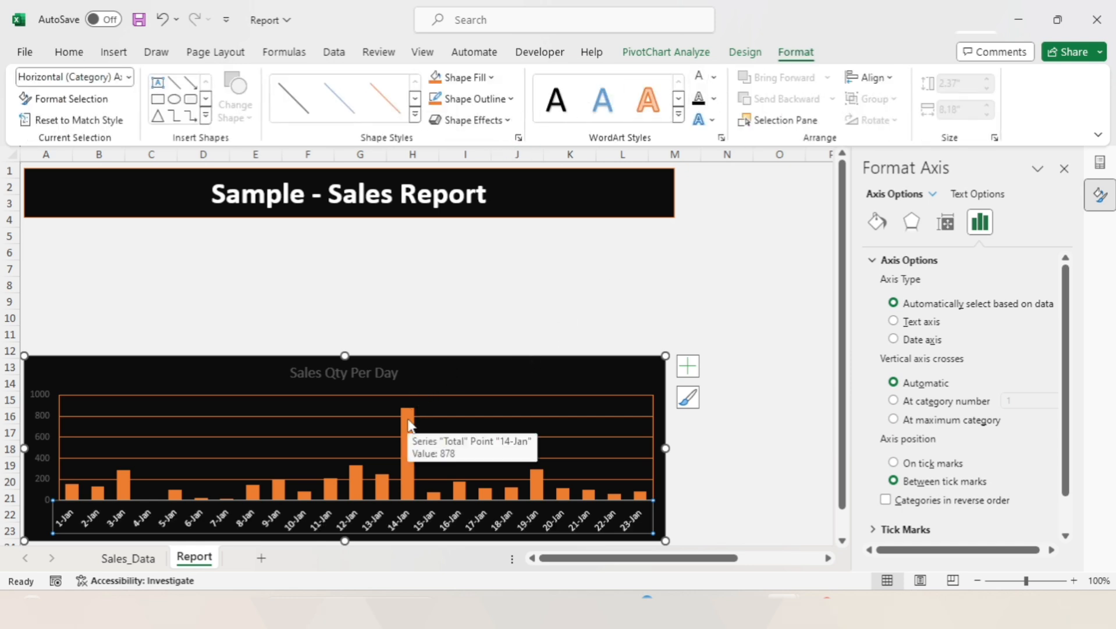
click(43, 399)
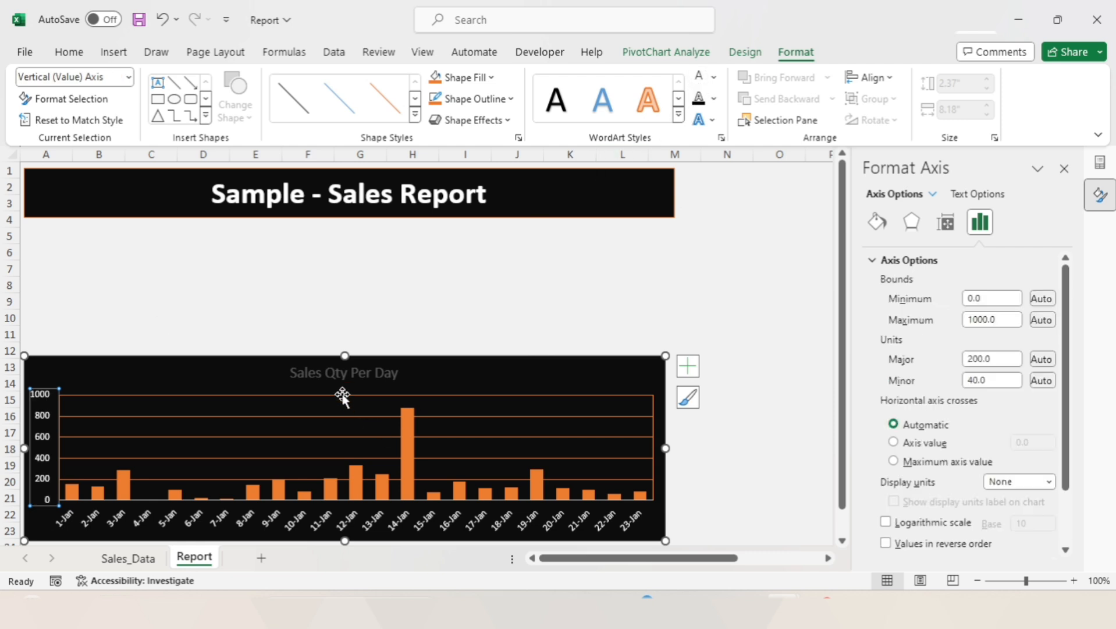
- Format the Sales Qty Per Day chart title as white, bold text at size 10.5
click(335, 371)
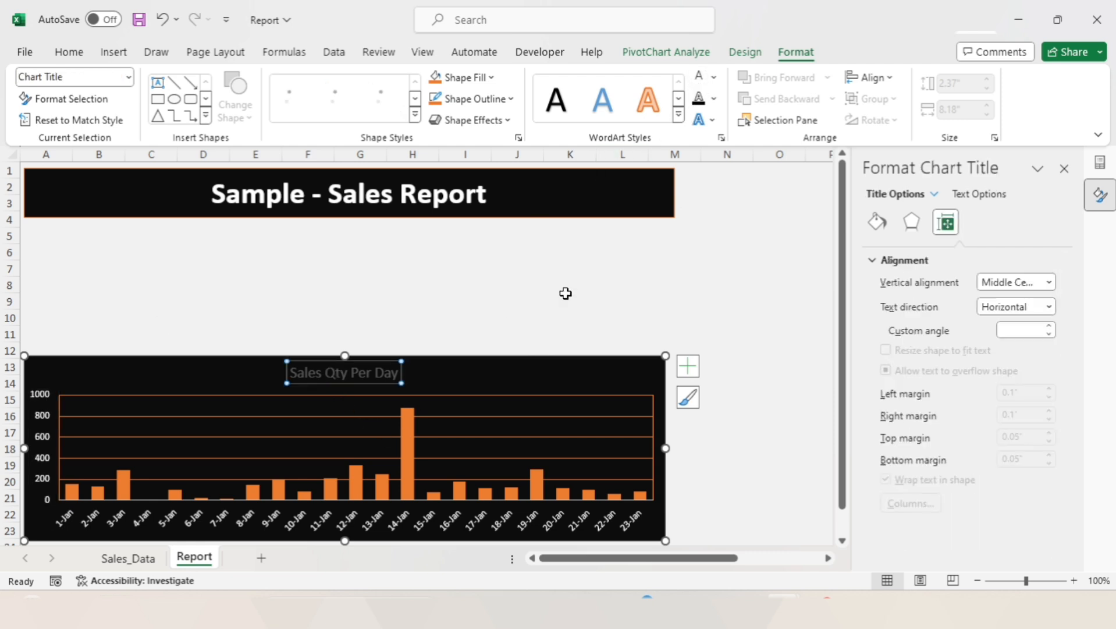
click(701, 77)
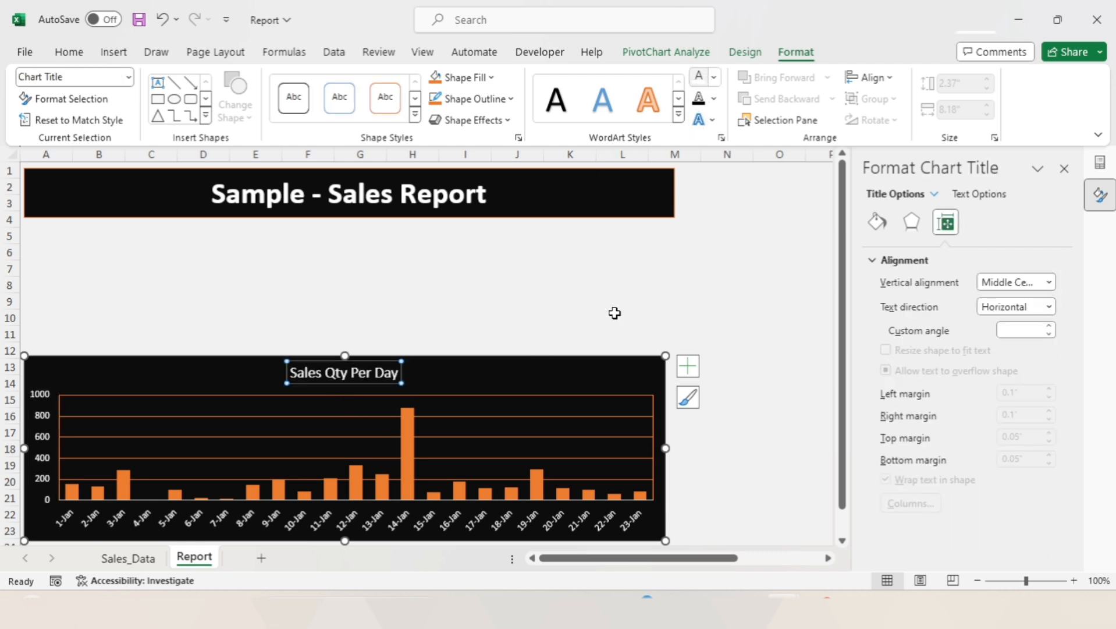
click(82, 56)
click(267, 85)
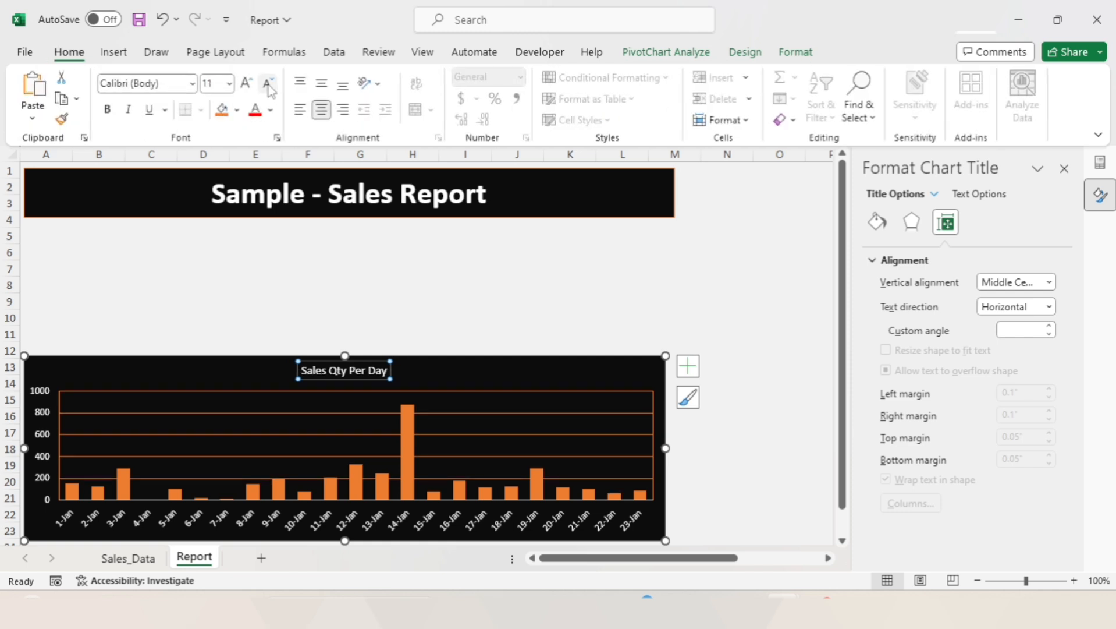
click(269, 84)
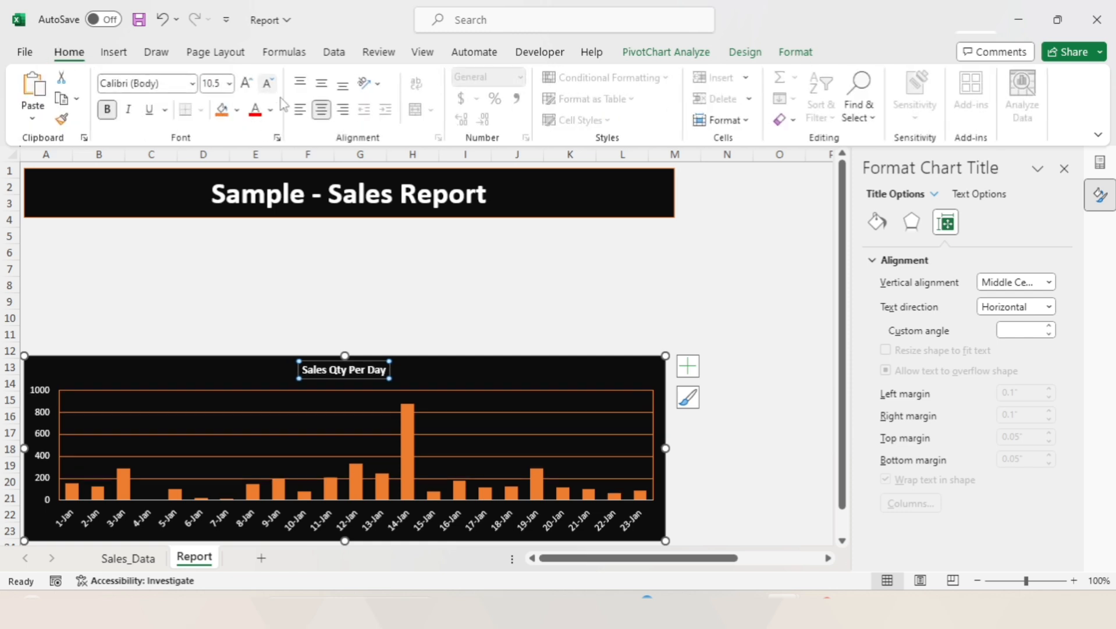
click(482, 269)
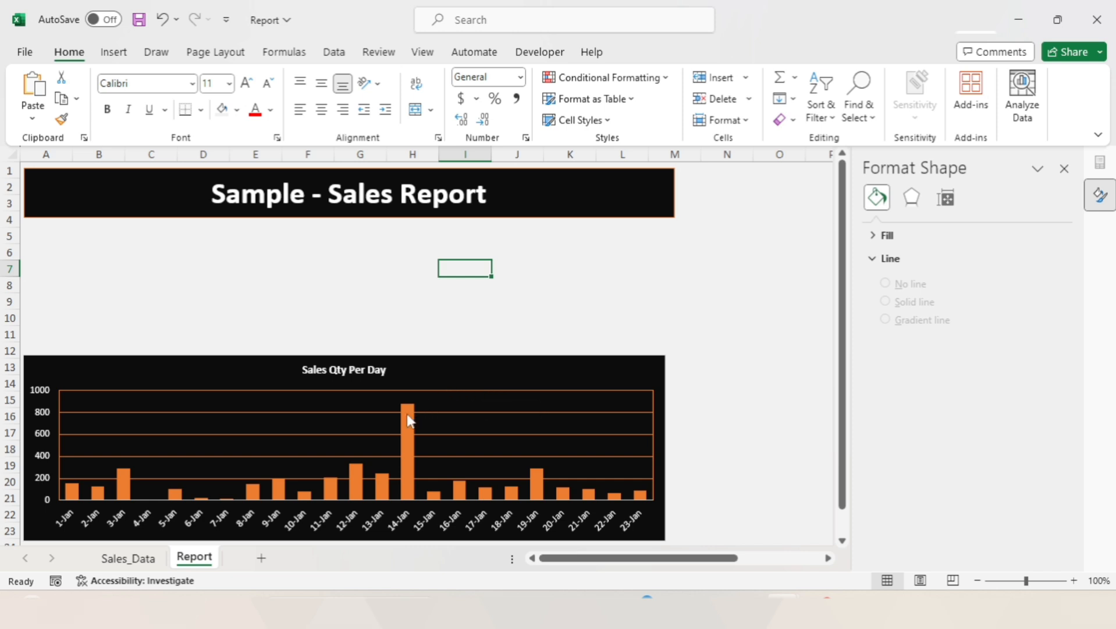
- Add data labels to the columns of the Sales Qty Per Day chart and set their text to white
mouse_move(408, 416)
right_click(407, 414)
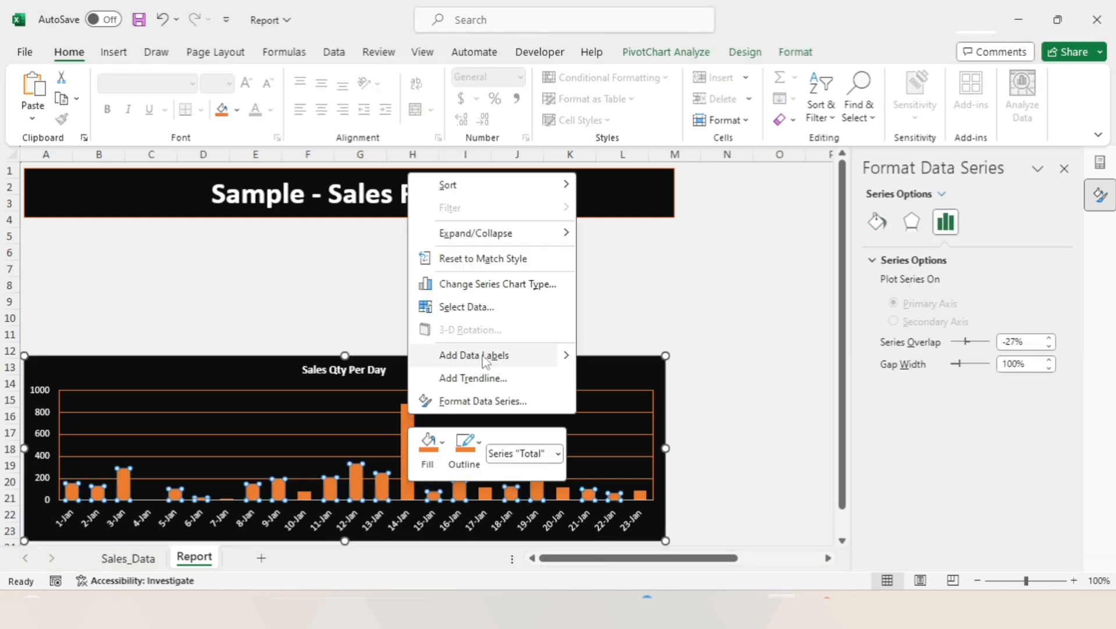
click(612, 358)
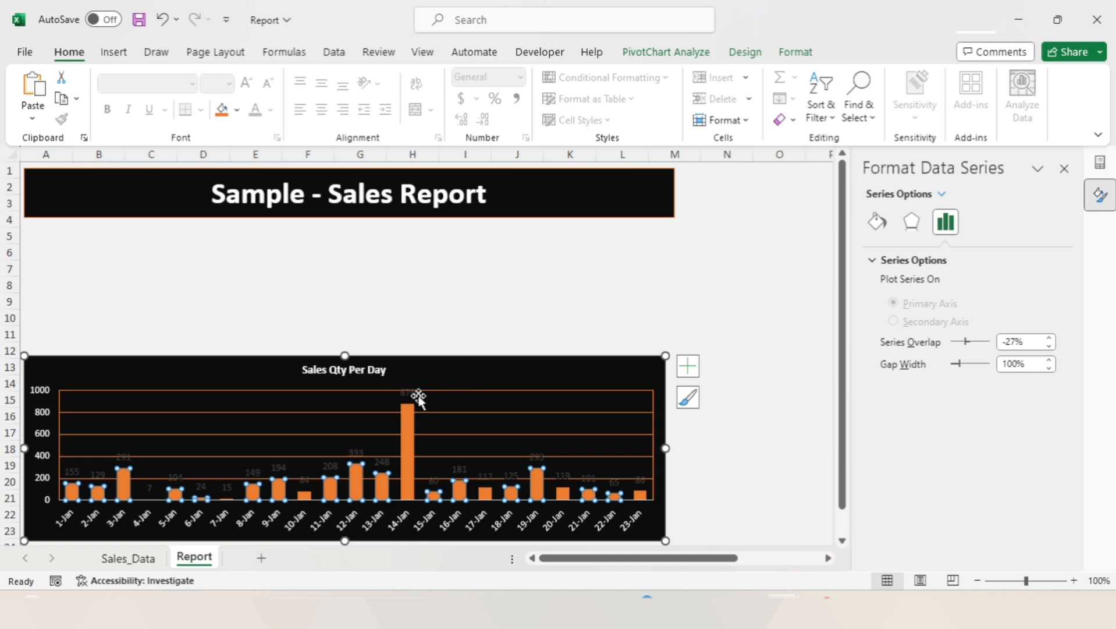
click(407, 396)
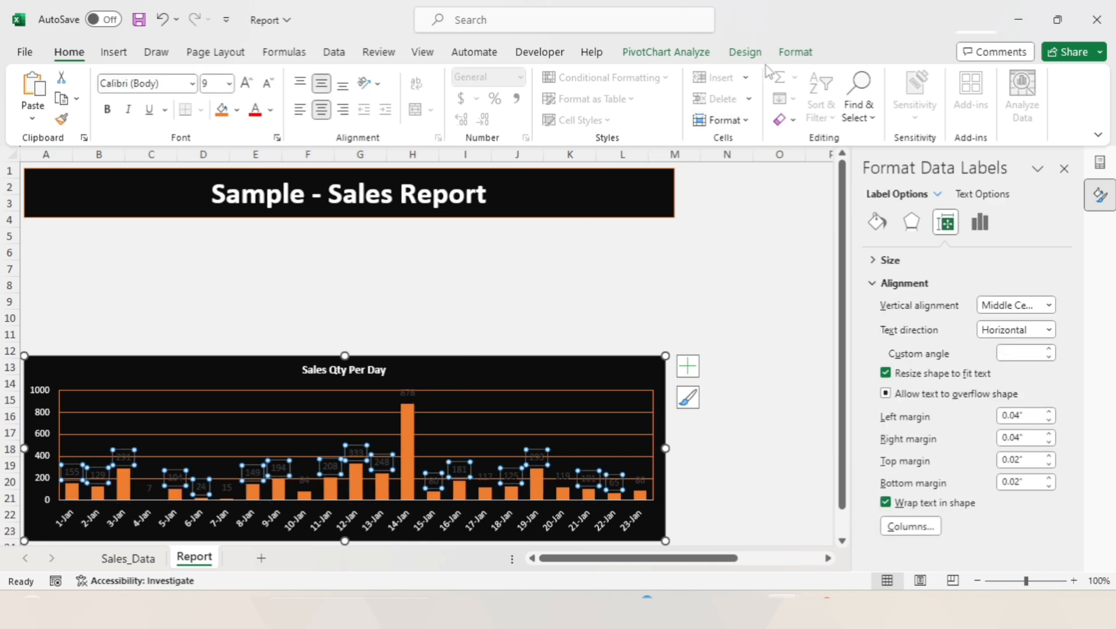
click(794, 53)
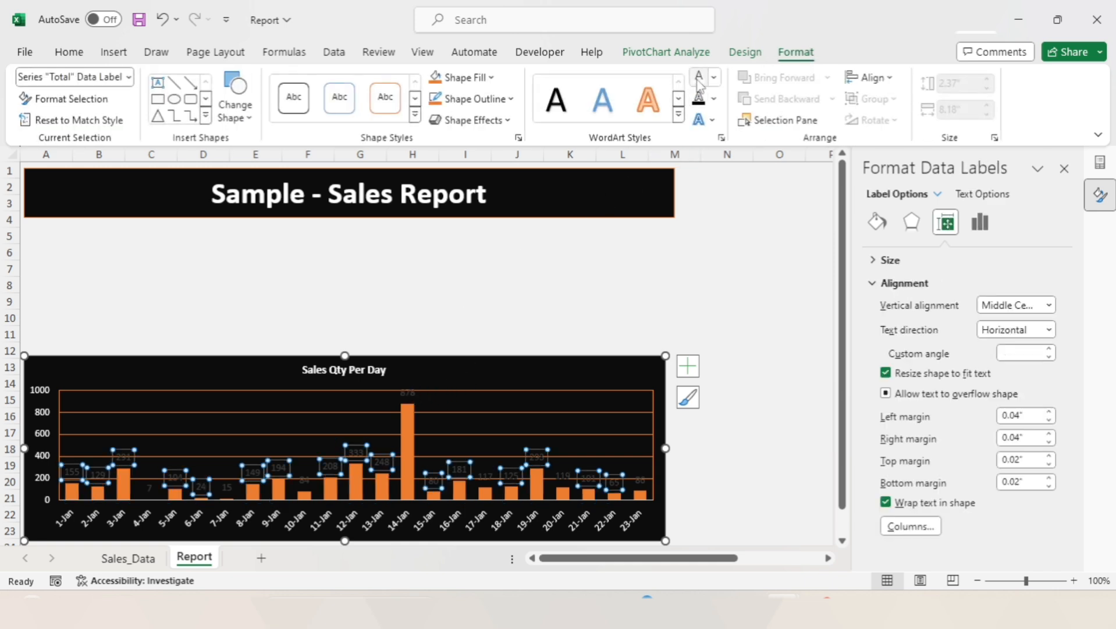
click(491, 334)
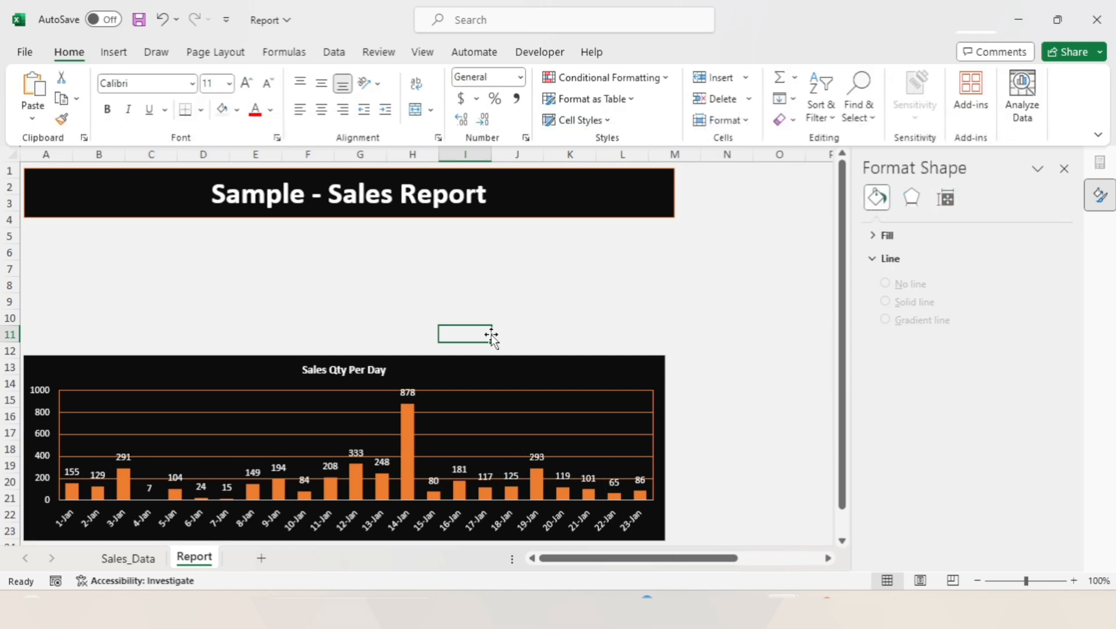
- Delete the major gridlines of the Sales Qty Per Day chart and set the plot area border to no line
click(461, 411)
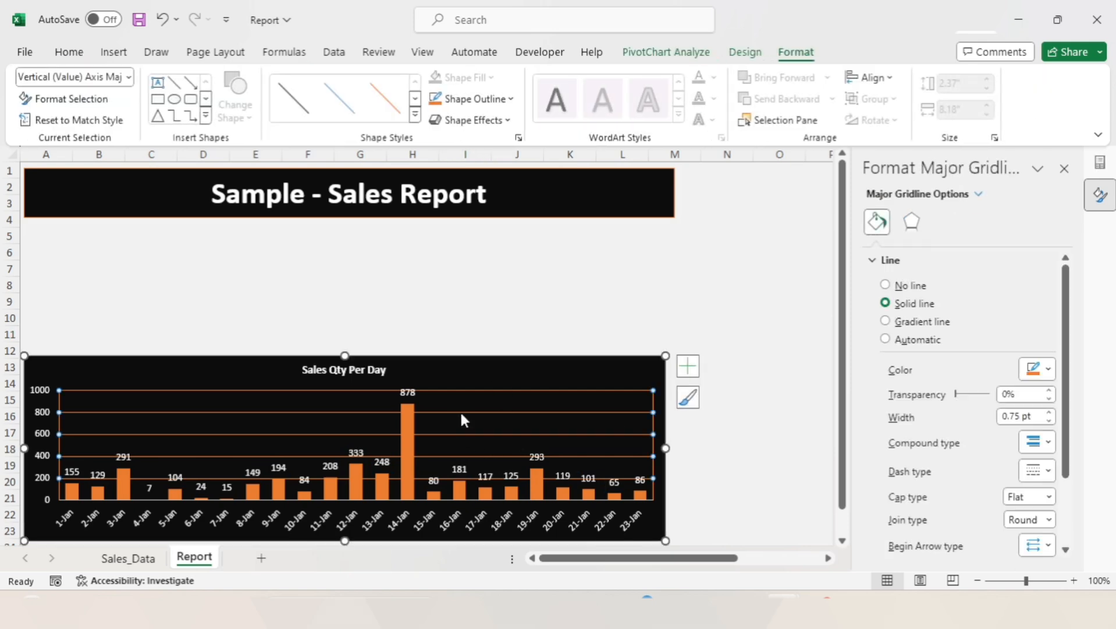
click(493, 330)
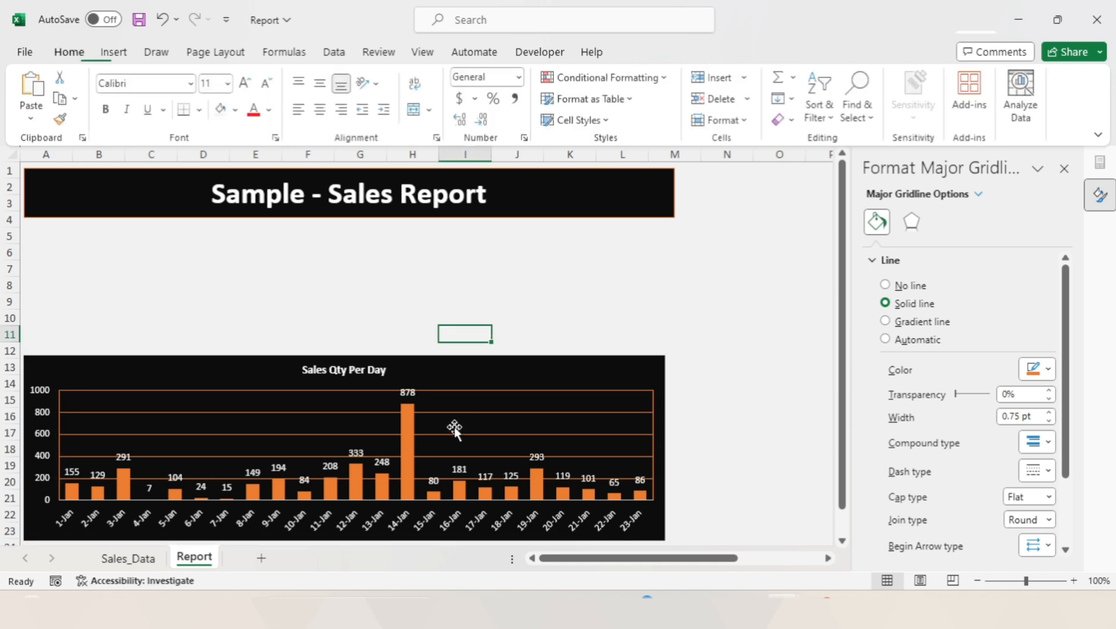
click(462, 412)
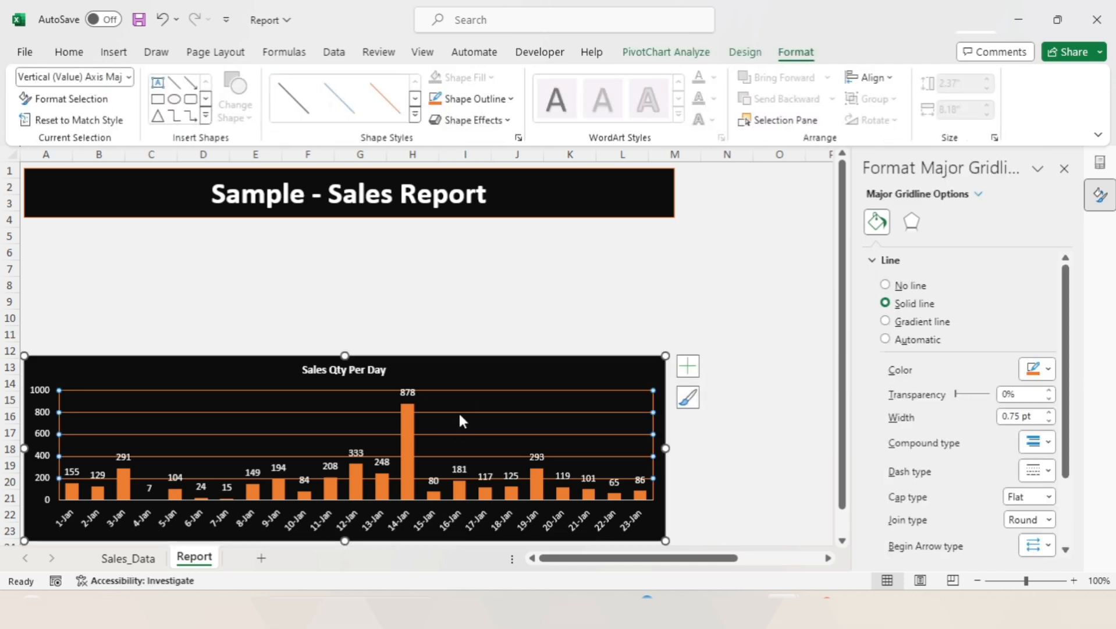
key(Delete)
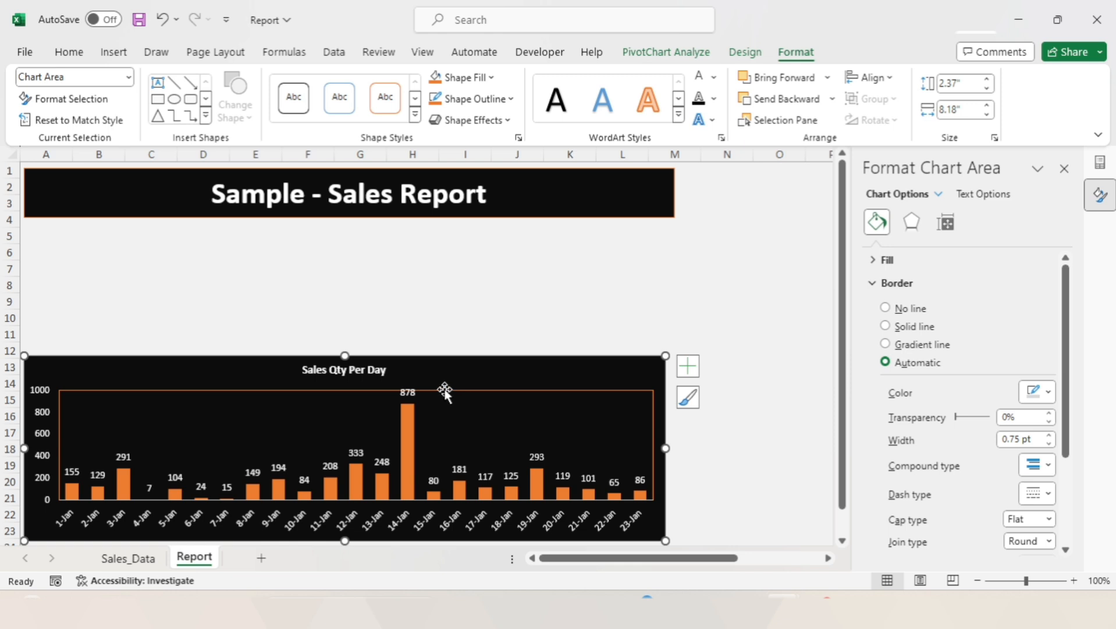
click(443, 390)
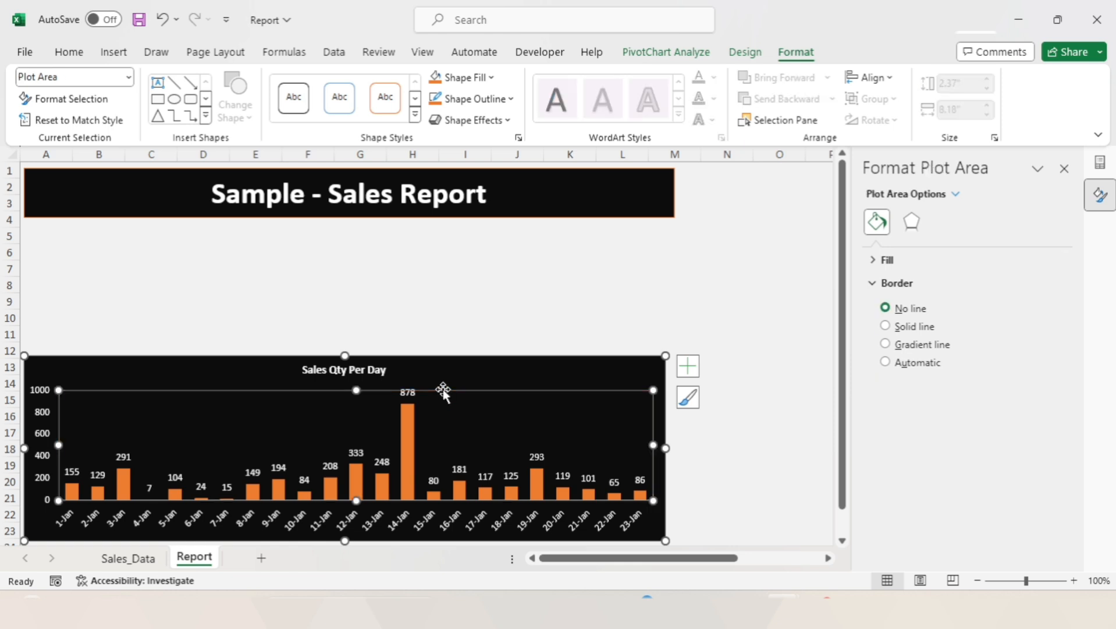
click(453, 319)
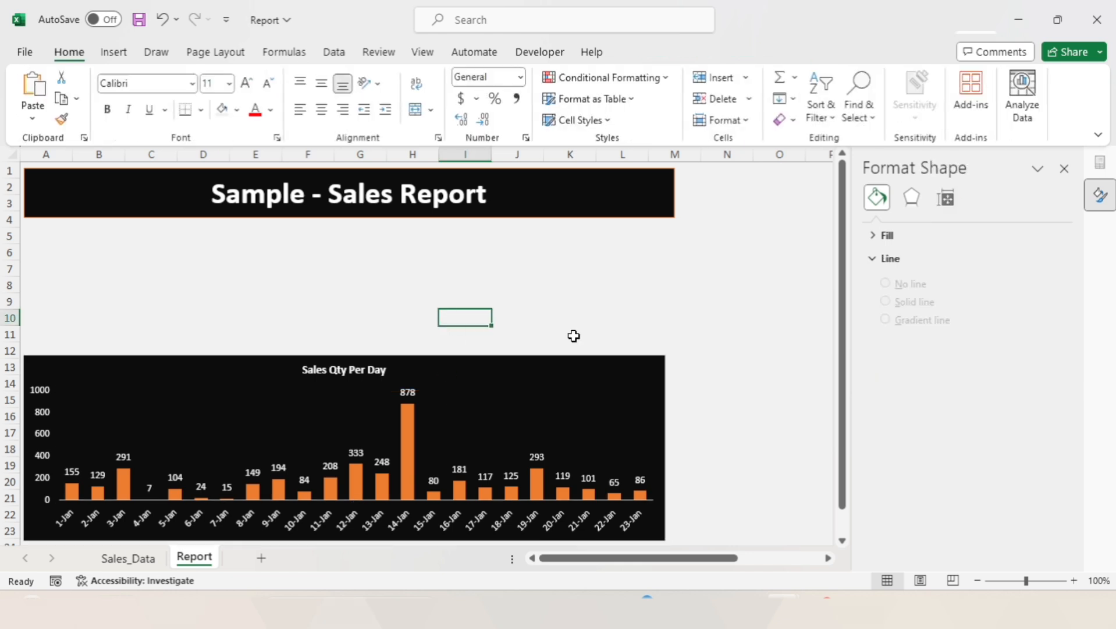
- Save the workbook and move the Sales_Data sheet so that it follows the Report sheet
key(ctrl+s)
click(1065, 169)
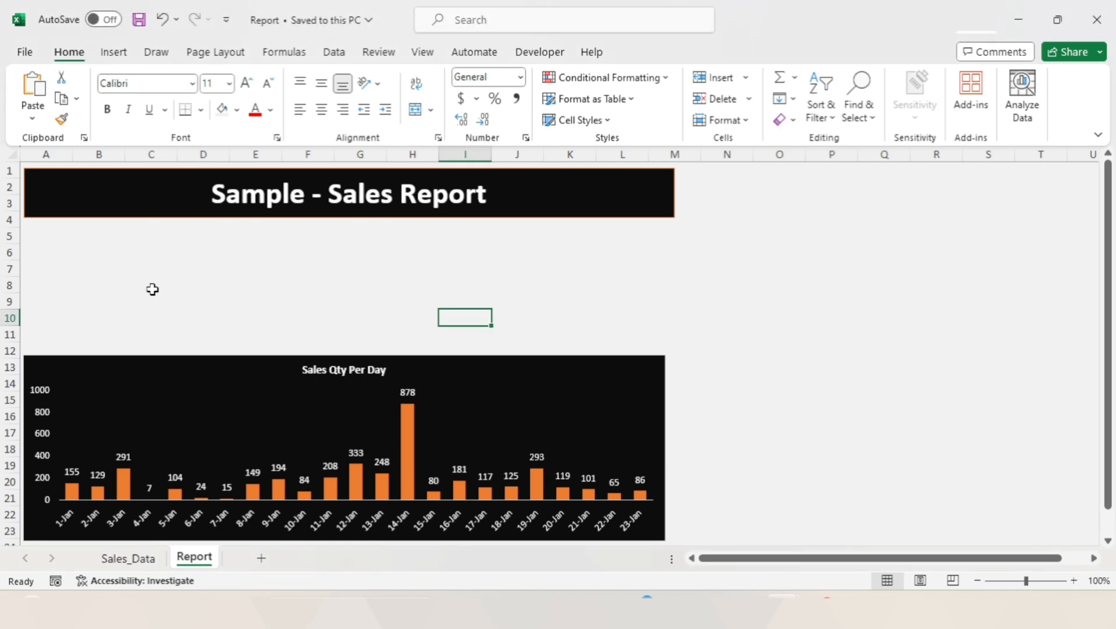
click(144, 558)
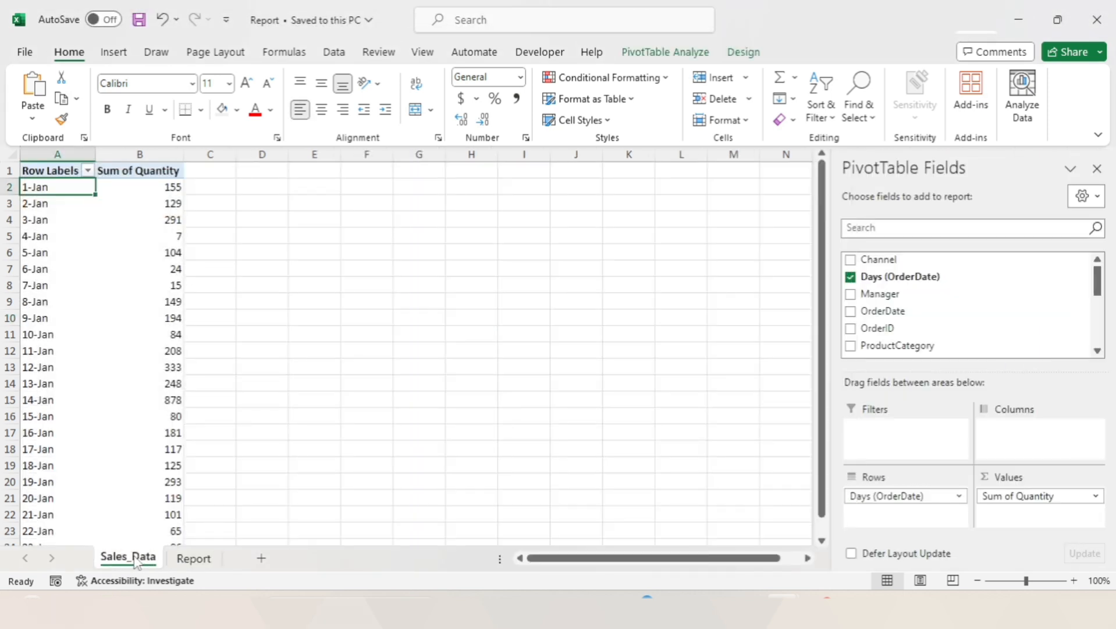
mouse_move(143, 560)
mouse_down()
mouse_move(212, 579)
mouse_move(229, 567)
mouse_up()
- Copy the daily quantity PivotTable on the Sales_Data sheet and paste it at cell D1
click(220, 406)
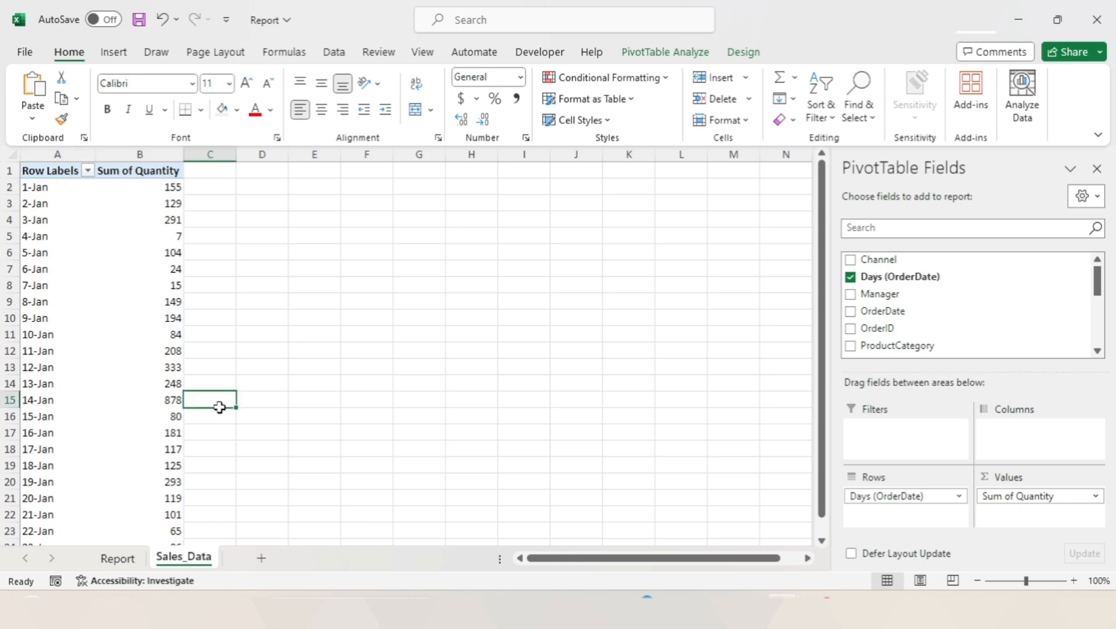
key(ctrl+Up)
key(ctrl+Left)
key(ctrl+Left)
key(ctrl+a)
key(ctrl+c)
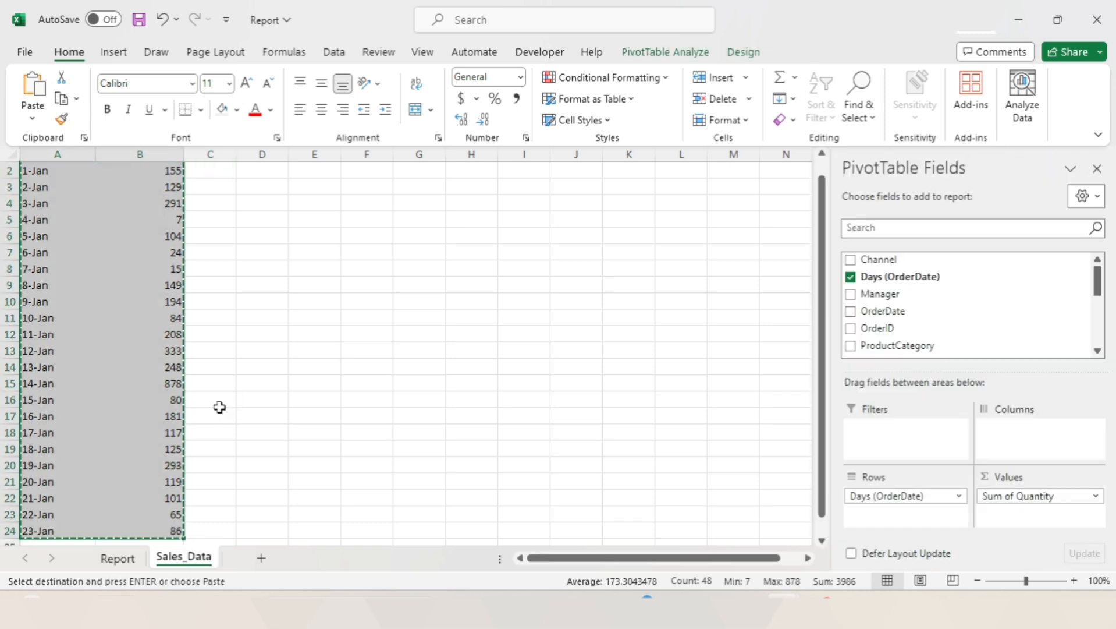
key(Right)
key(Right)
key(Right)
key(ctrl+v)
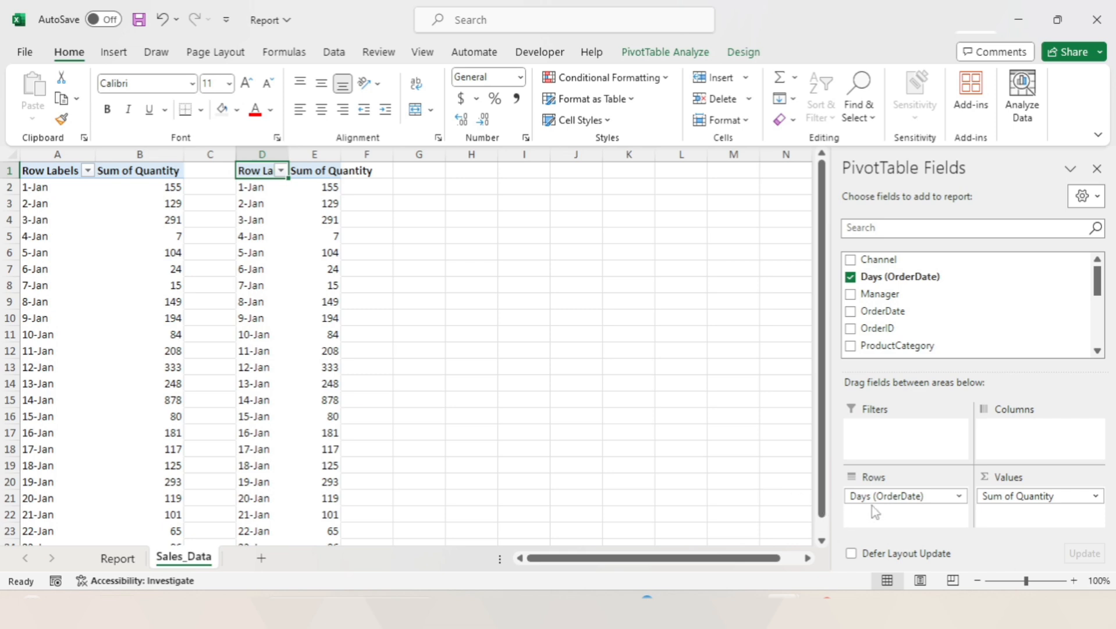
- Remove Days (OrderDate) from the rows of the copied PivotTable, keeping only Sum of Quantity
drag(885, 496, 639, 436)
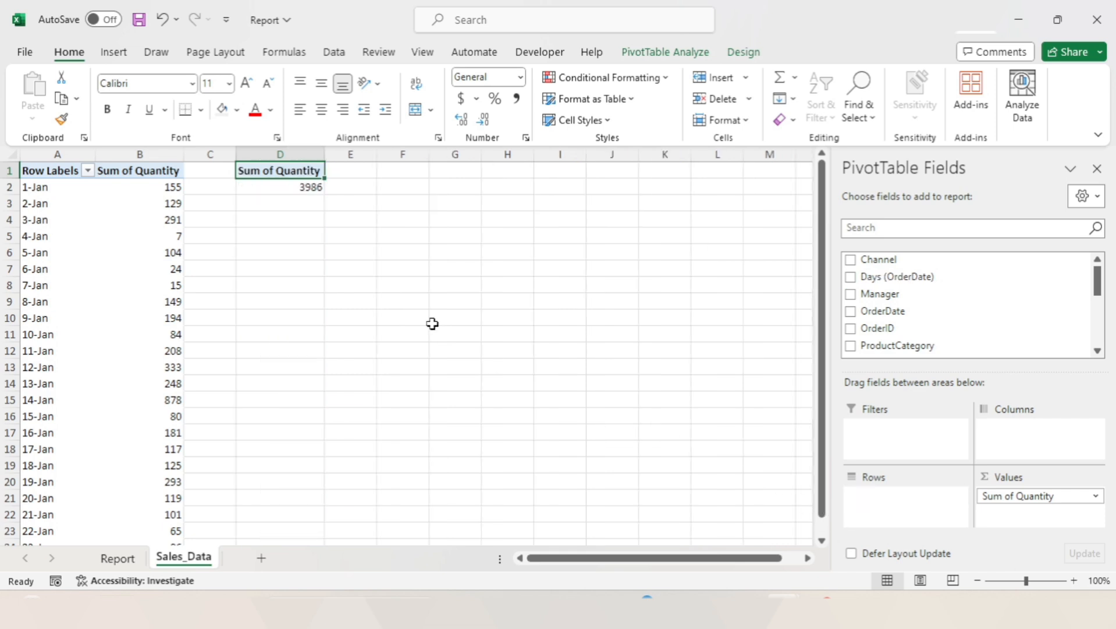
key(Down)
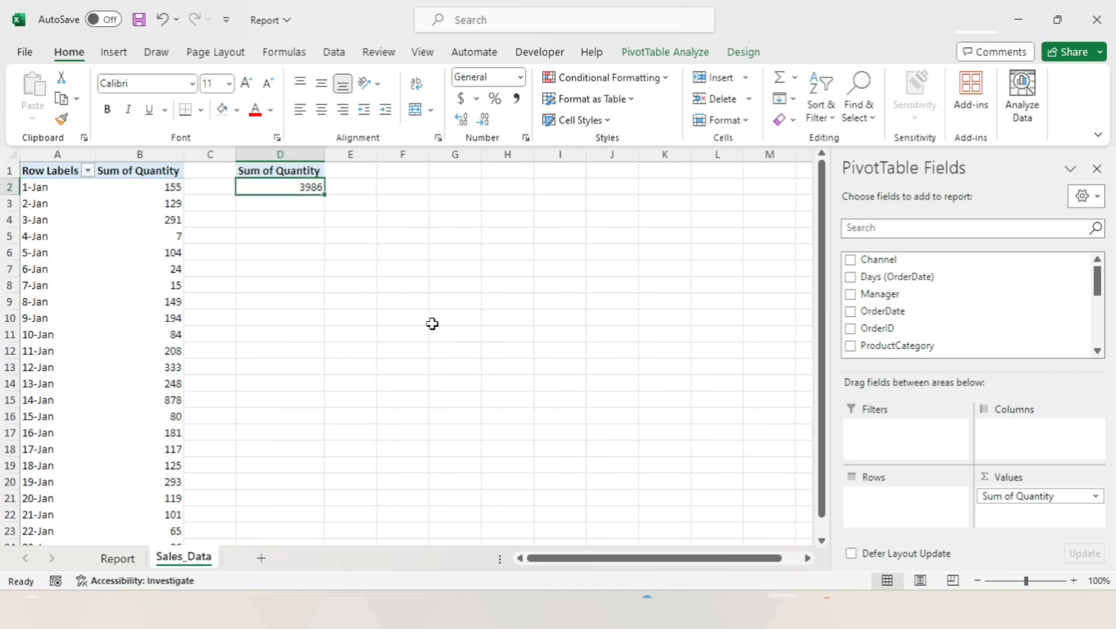
key(Up)
key(Down)
- Draw two stacked rectangles on the Report sheet between the title banner and the chart, over columns A to C
click(133, 556)
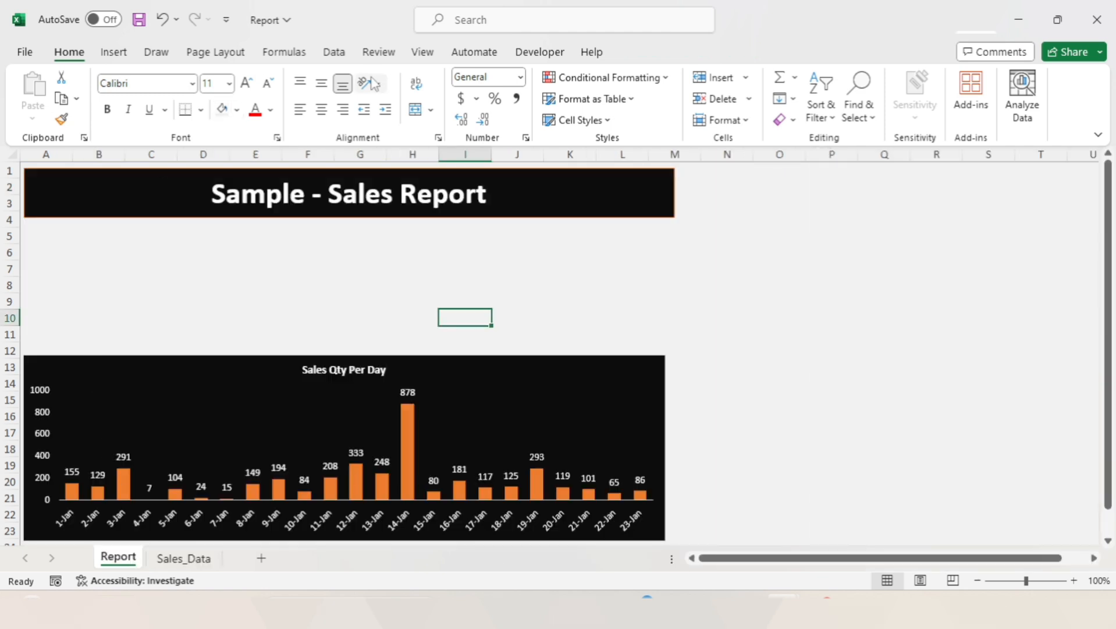
click(120, 53)
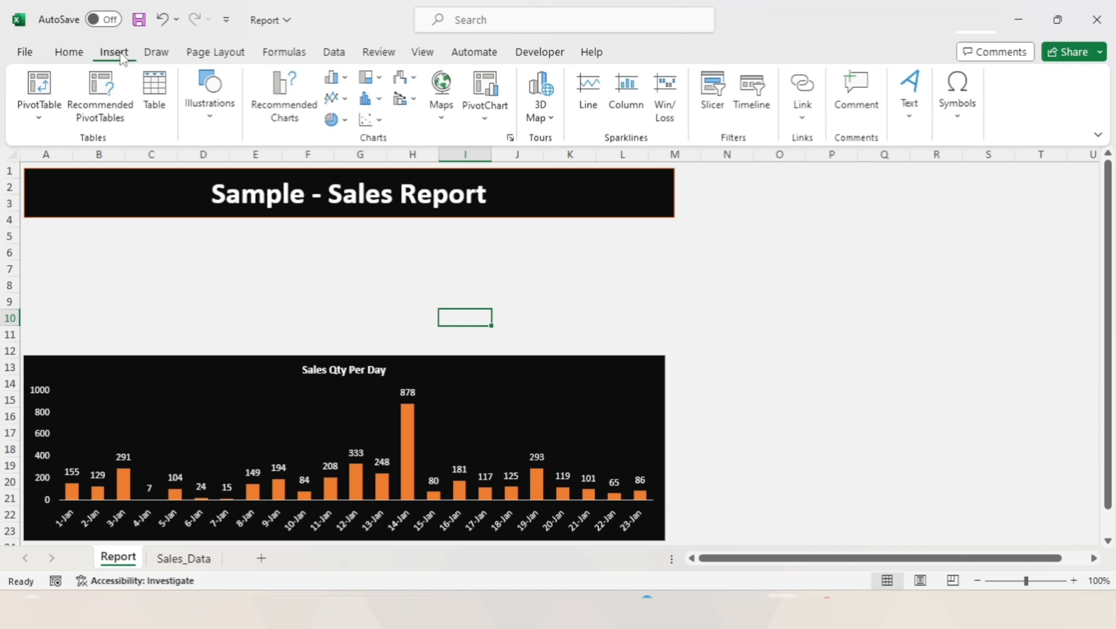
click(211, 116)
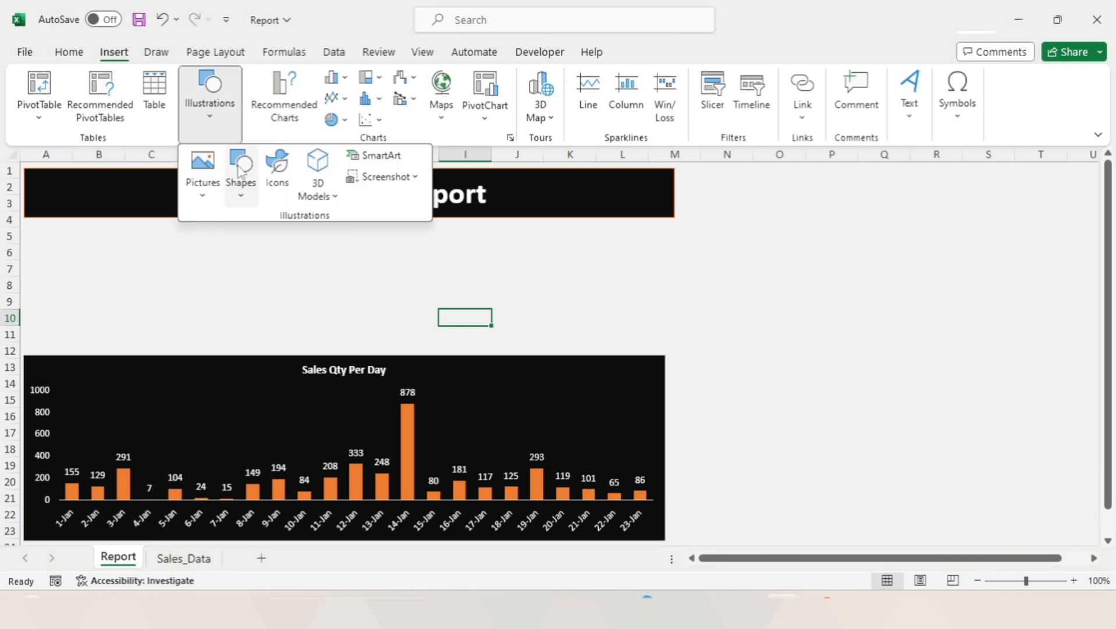
click(246, 198)
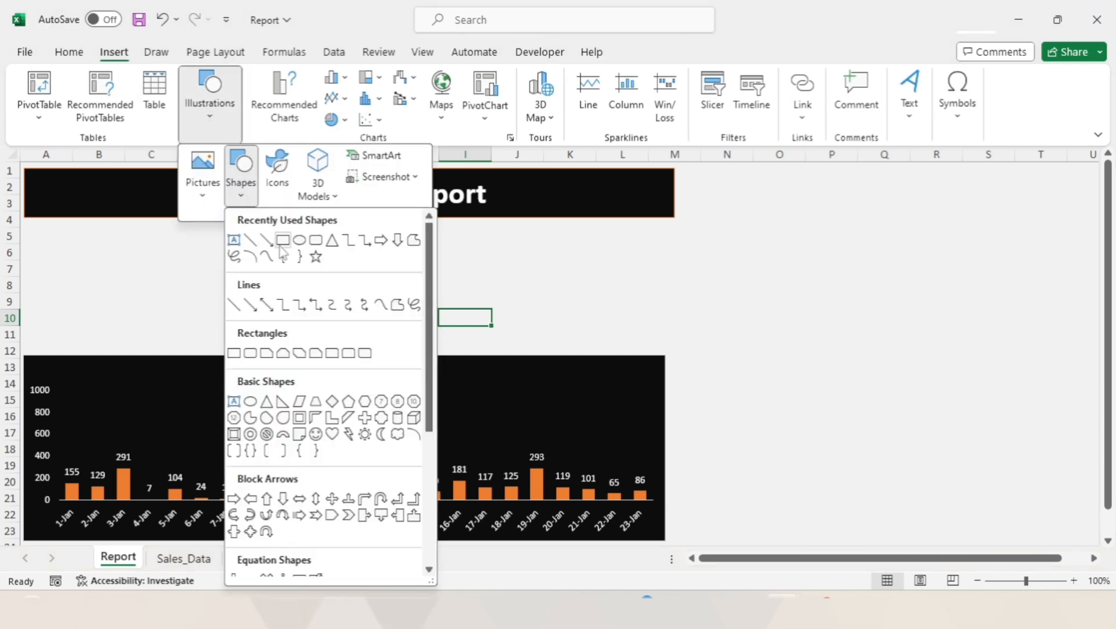
click(284, 240)
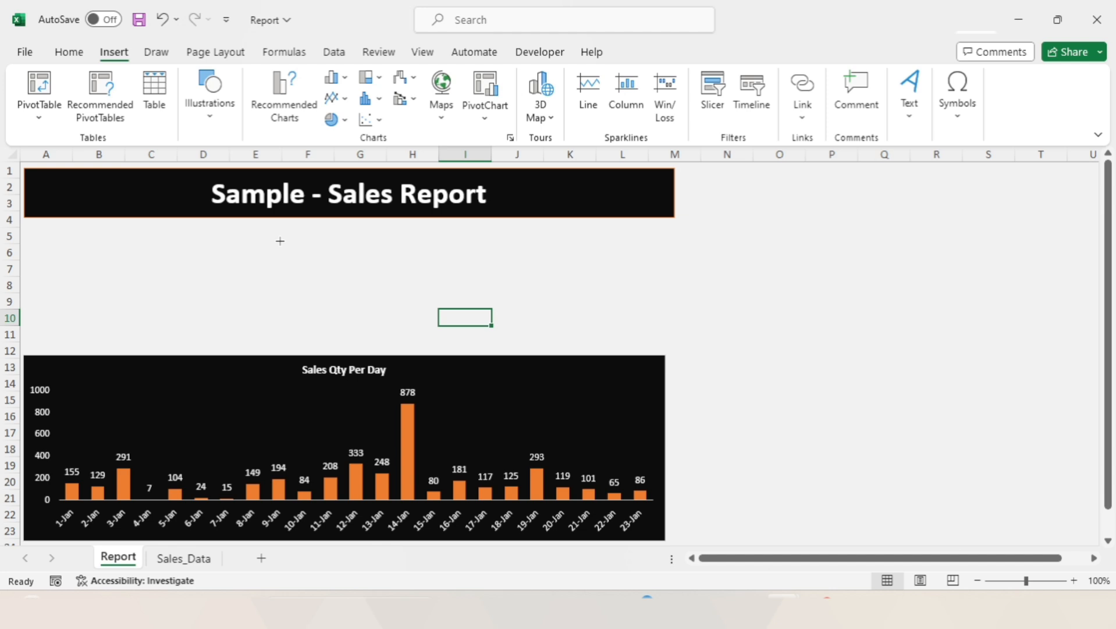
mouse_move(36, 229)
mouse_down()
mouse_move(39, 254)
mouse_move(164, 281)
mouse_move(157, 266)
mouse_move(139, 286)
mouse_move(123, 342)
mouse_move(152, 348)
mouse_up()
- Resize the upper rectangle to about 0.77" high by 1.63" wide and nudge it slightly down from the banner
click(152, 249)
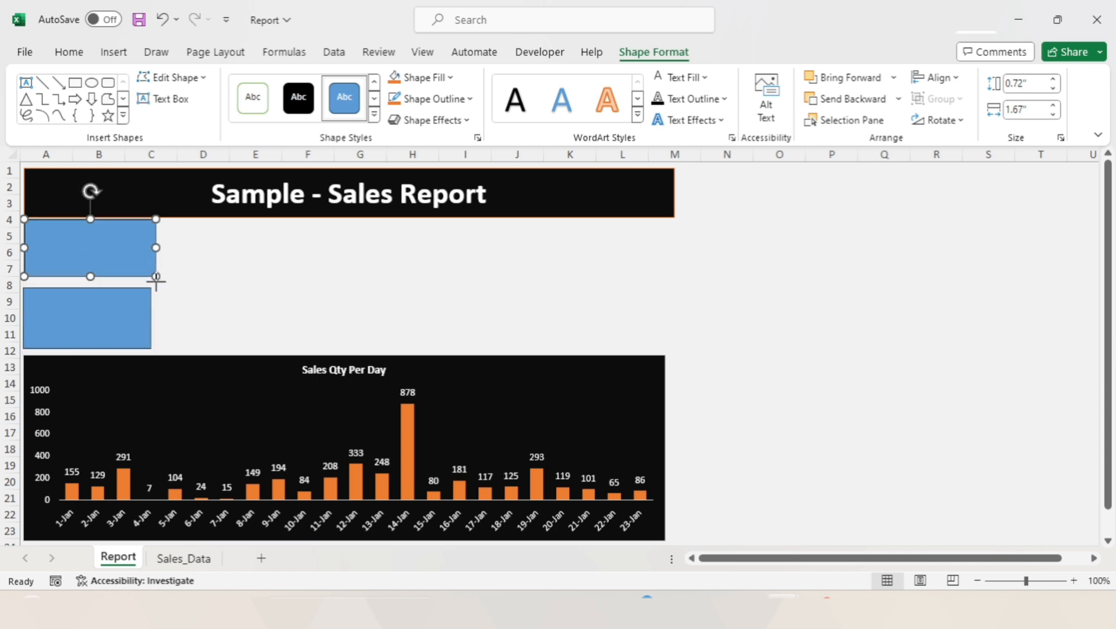
drag(156, 277, 153, 250)
click(166, 266)
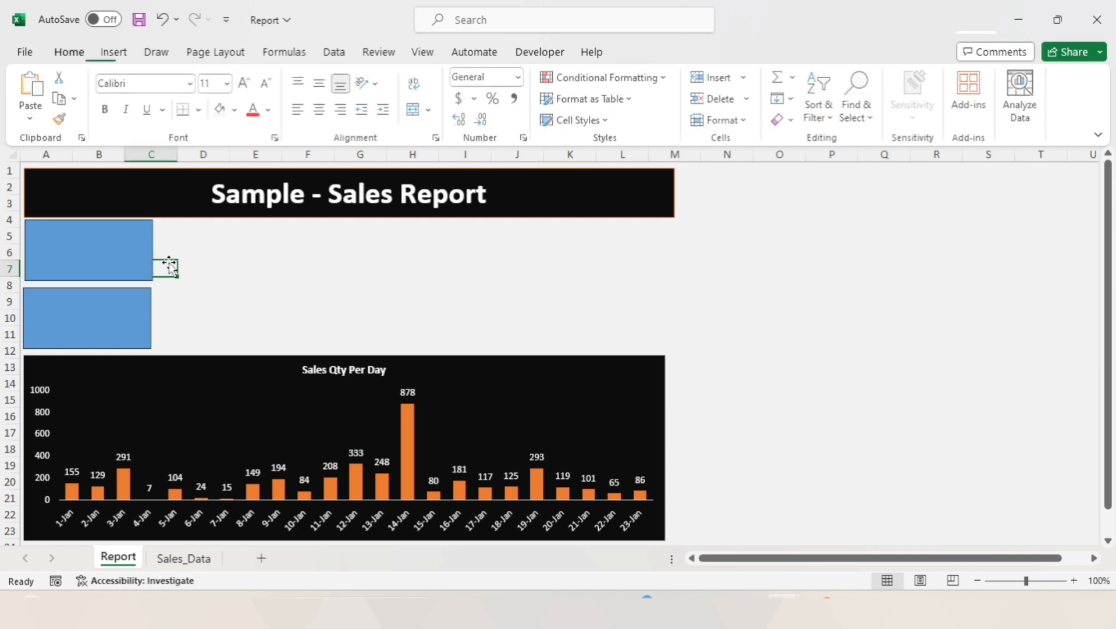
click(145, 258)
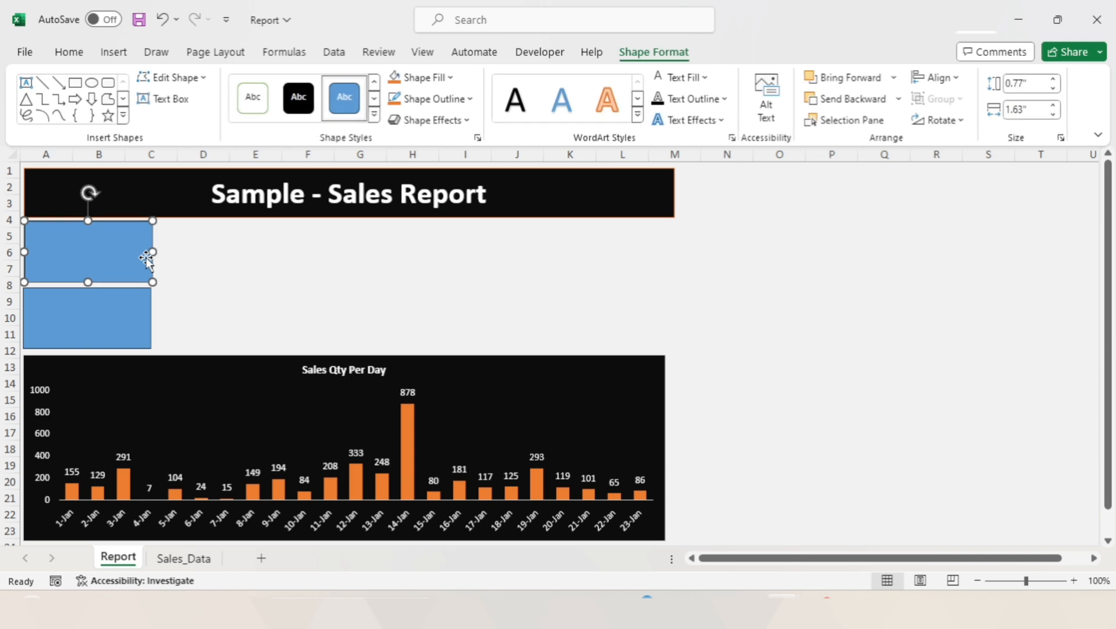
click(195, 262)
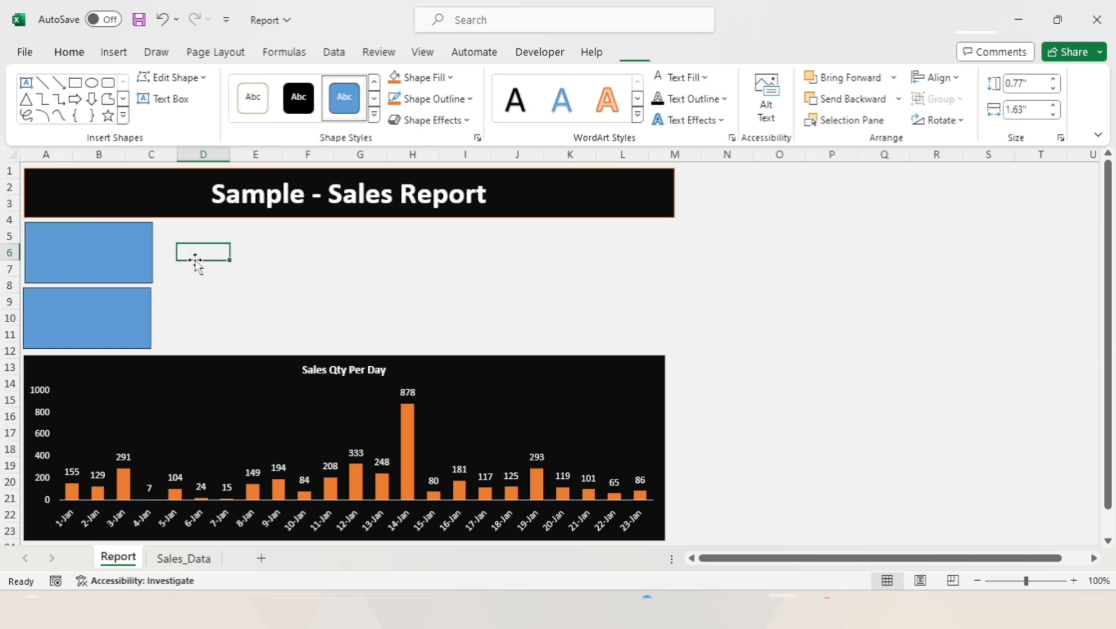
- Align the lower rectangle with the left edge of the upper one and fine-tune its width
click(145, 305)
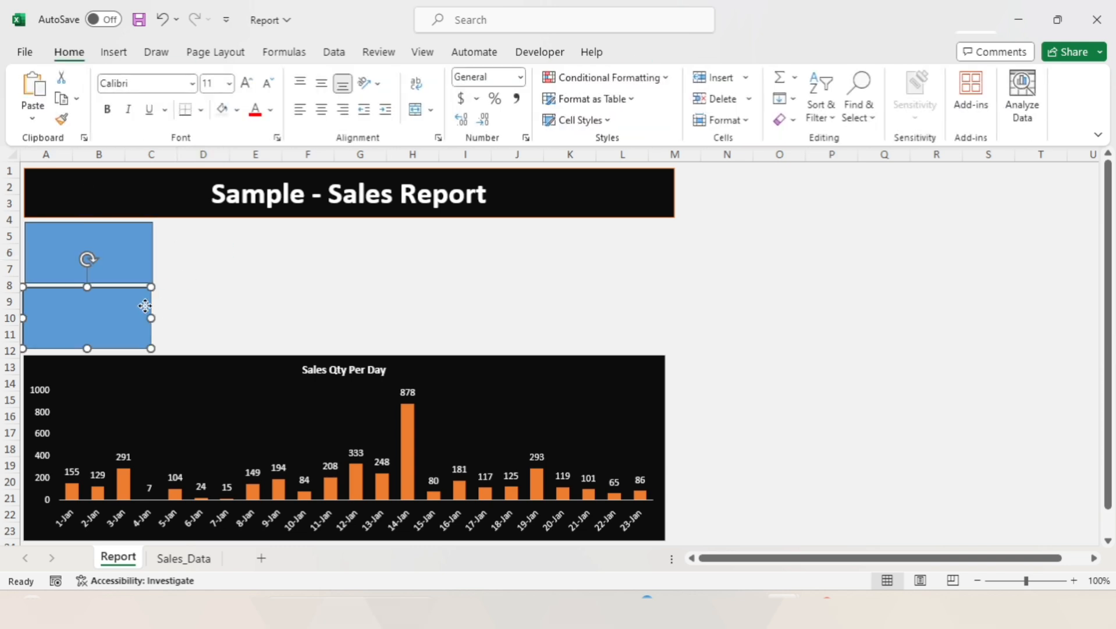
click(197, 298)
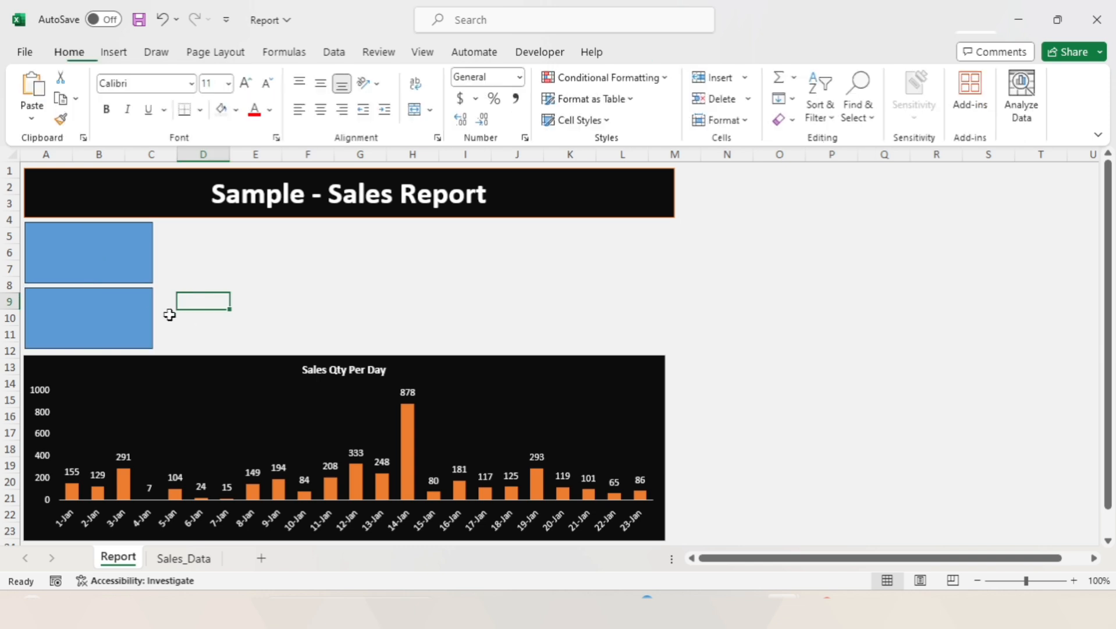
click(149, 314)
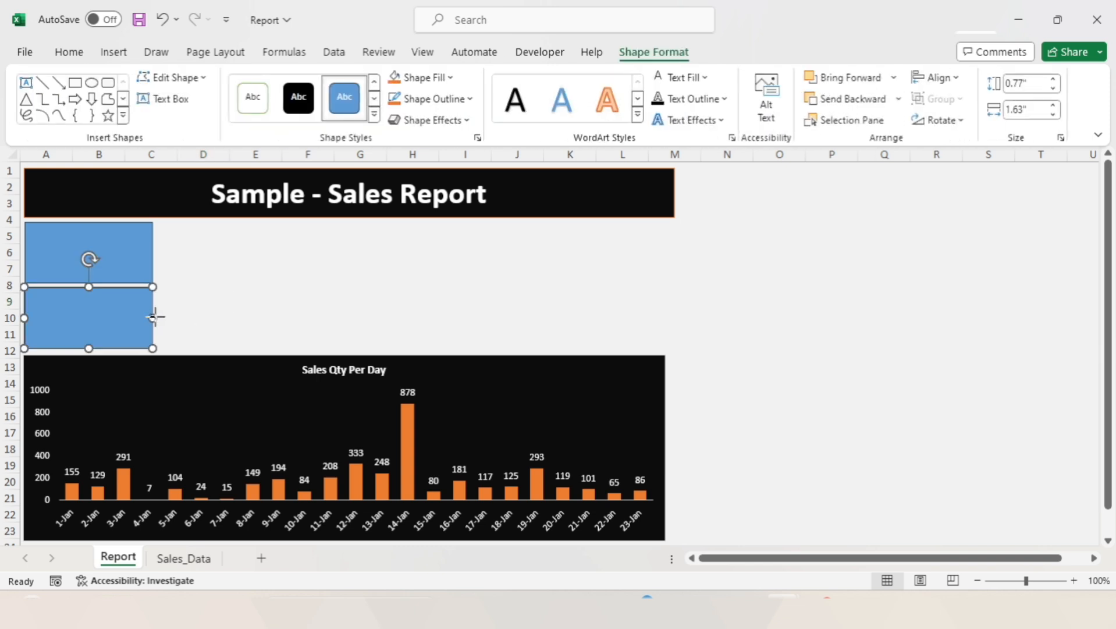
drag(154, 317, 153, 316)
click(205, 298)
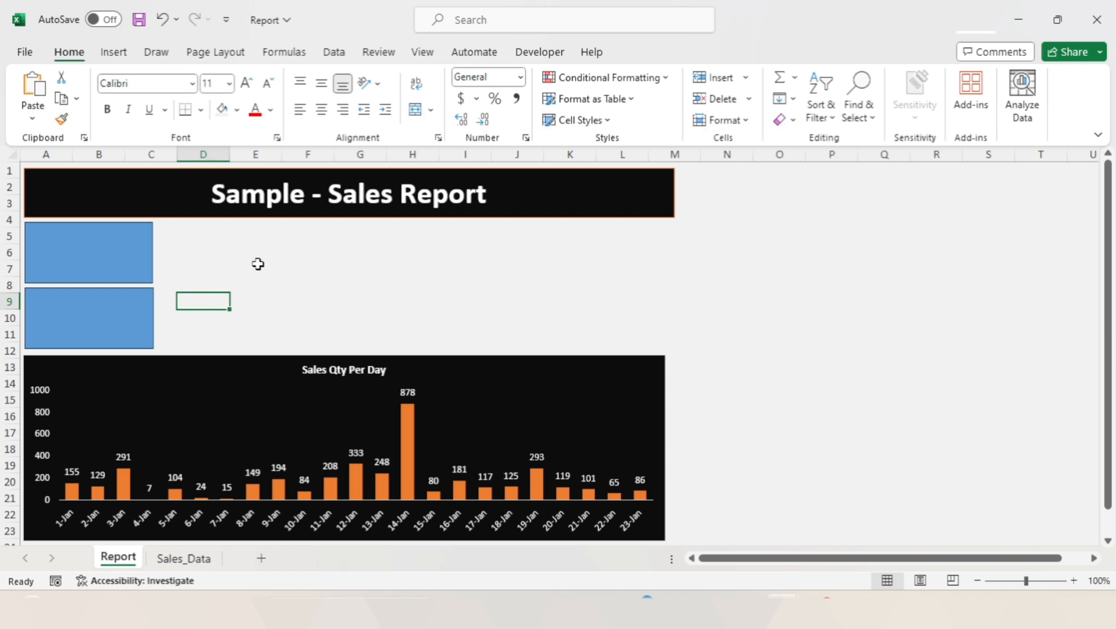
- Insert a text box reading "Total Sales" inside the upper rectangle
click(113, 52)
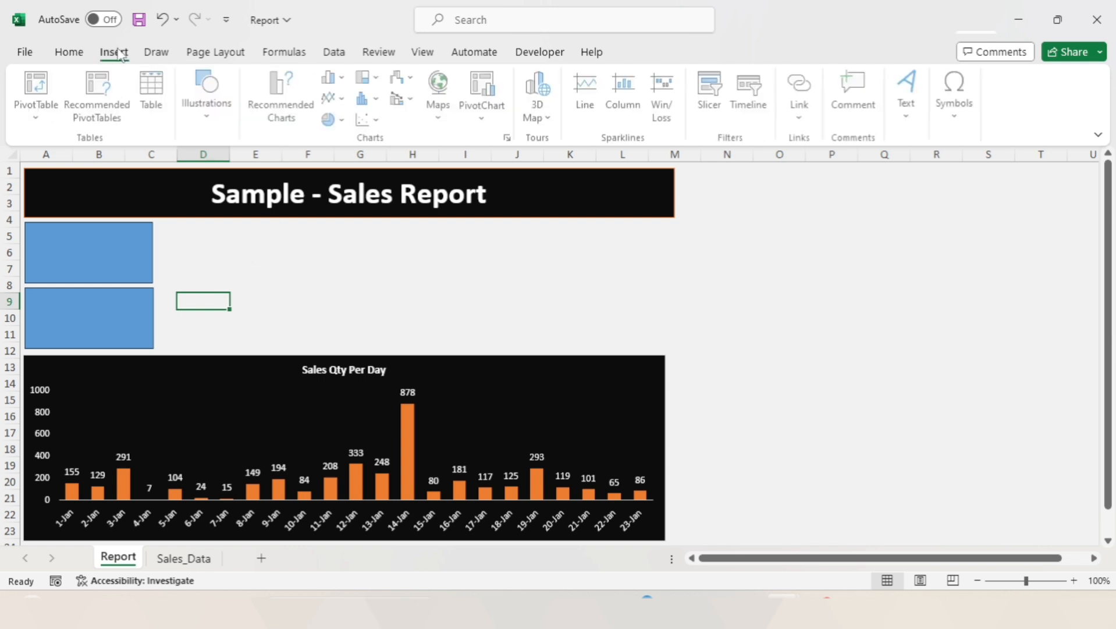
click(905, 132)
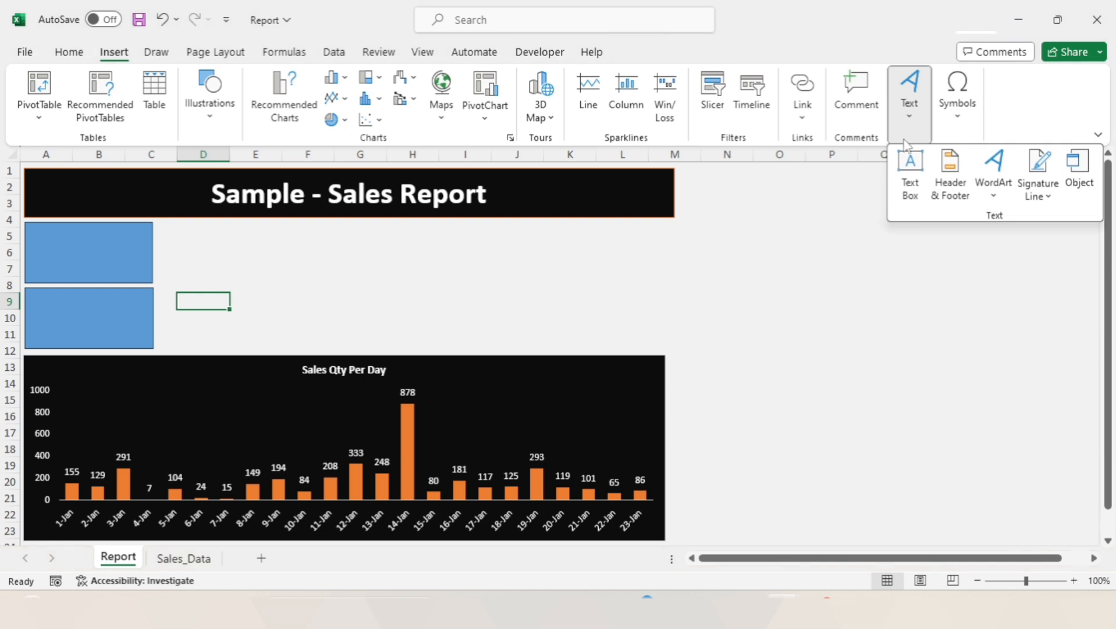
click(911, 181)
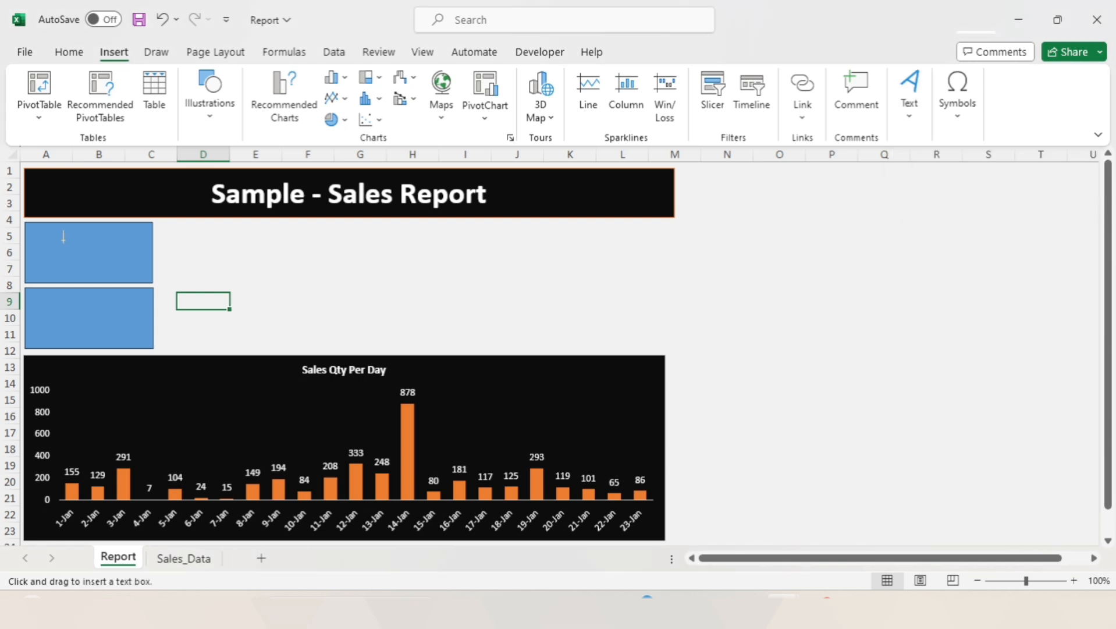
drag(31, 227, 140, 253)
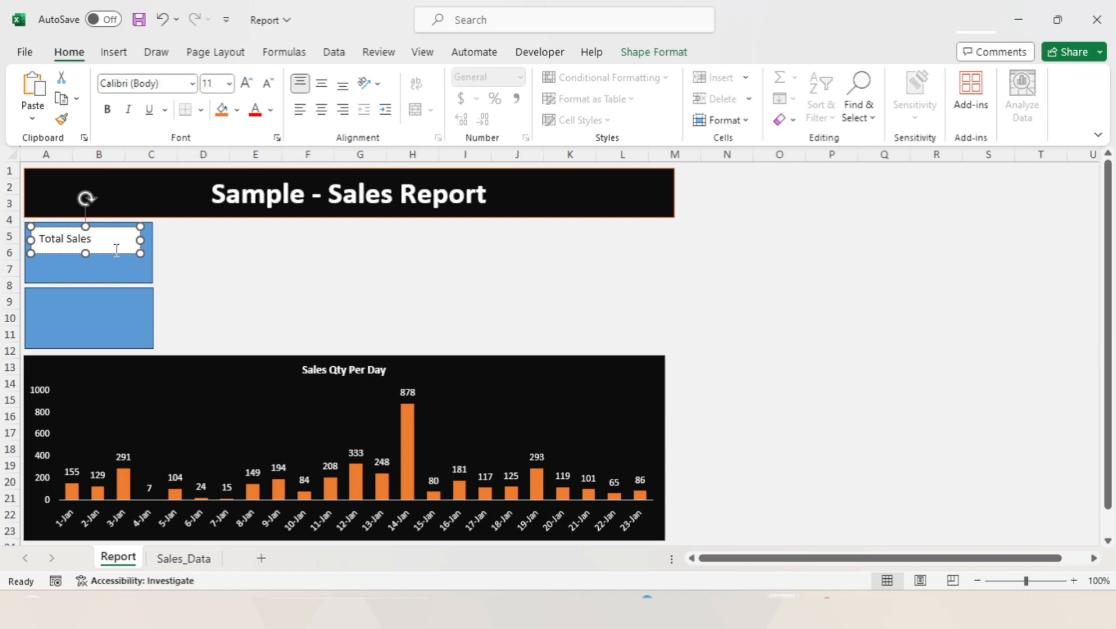
- Center the Total Sales text horizontally and vertically and move its box to the lower part of the upper rectangle
key(ctrl+a)
click(322, 110)
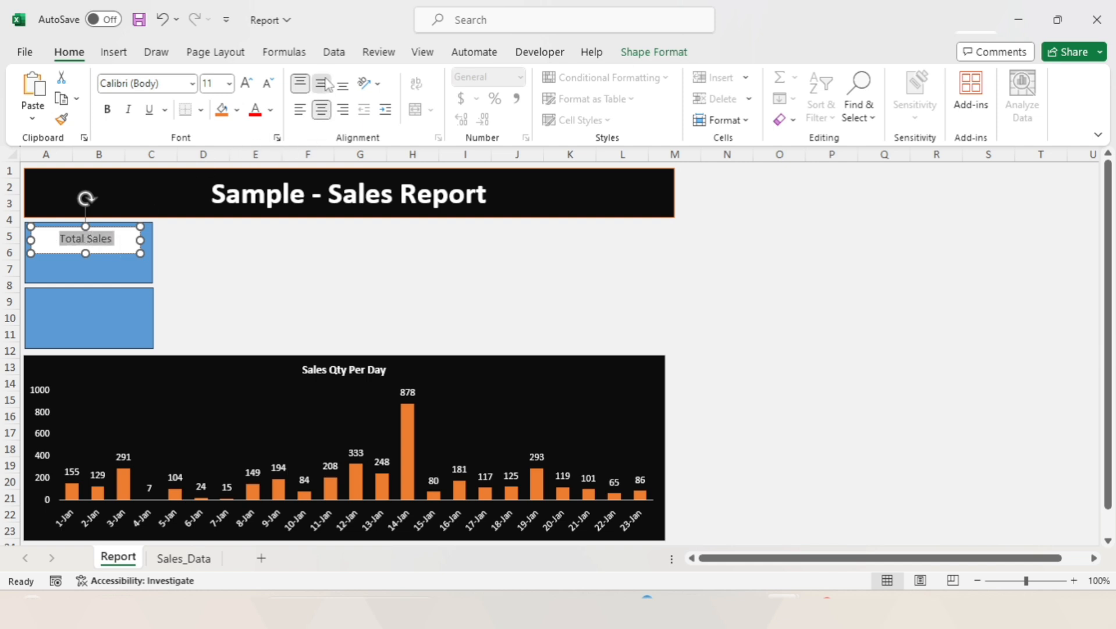
click(326, 85)
drag(114, 255, 114, 280)
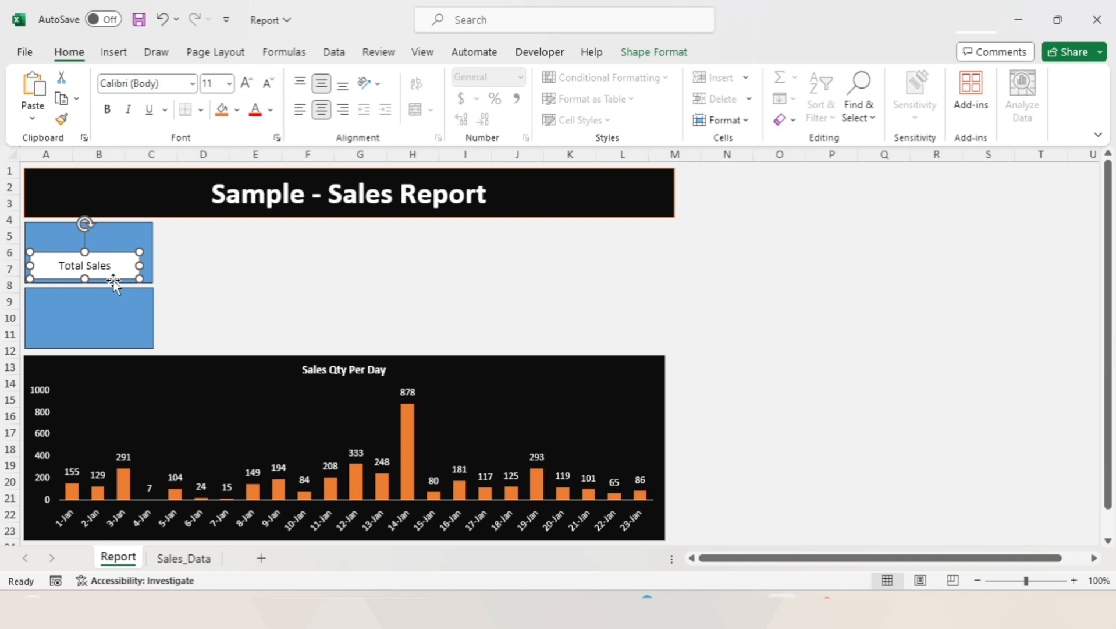
- Duplicate the Total Sales text box into the lower rectangle and change its text to "Avg Sales"
key(ctrl+d)
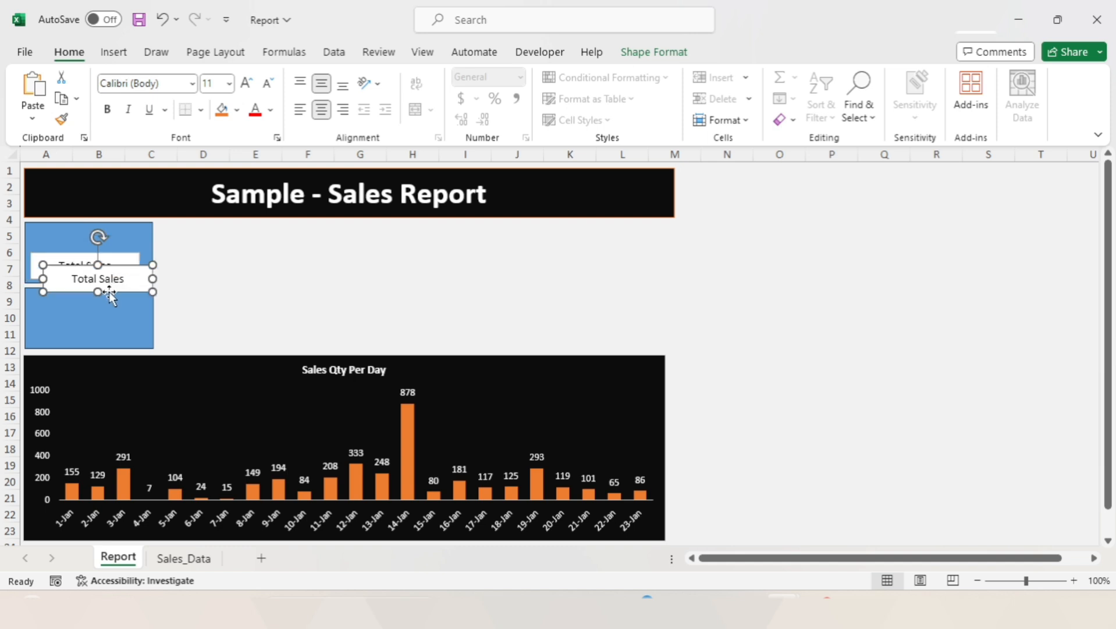
drag(109, 291, 96, 345)
triple_click(93, 340)
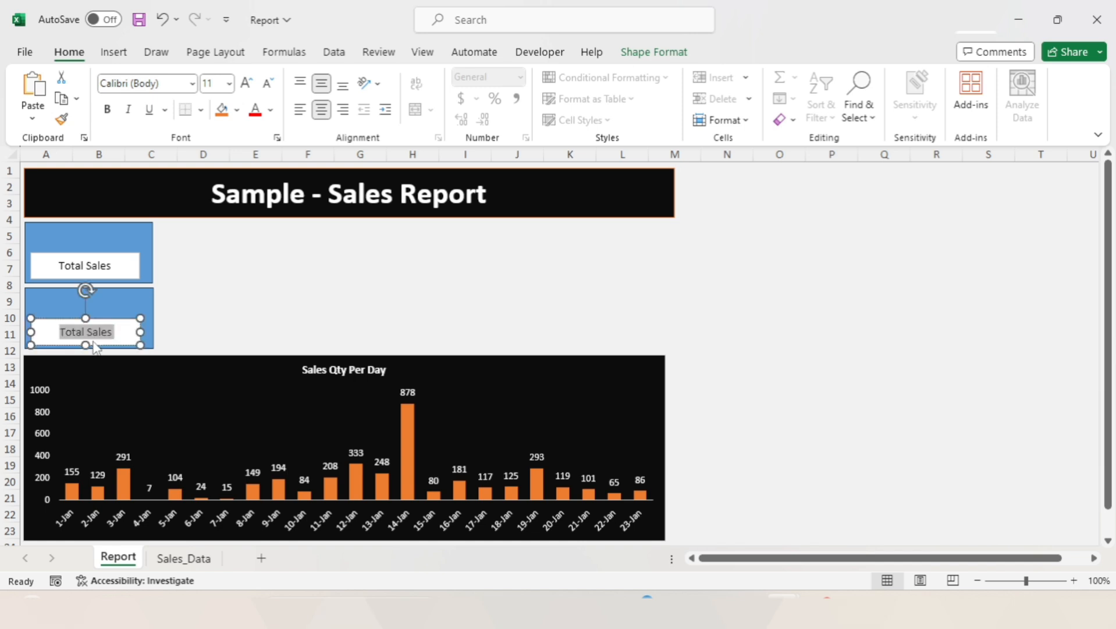
text(Avg Sales)
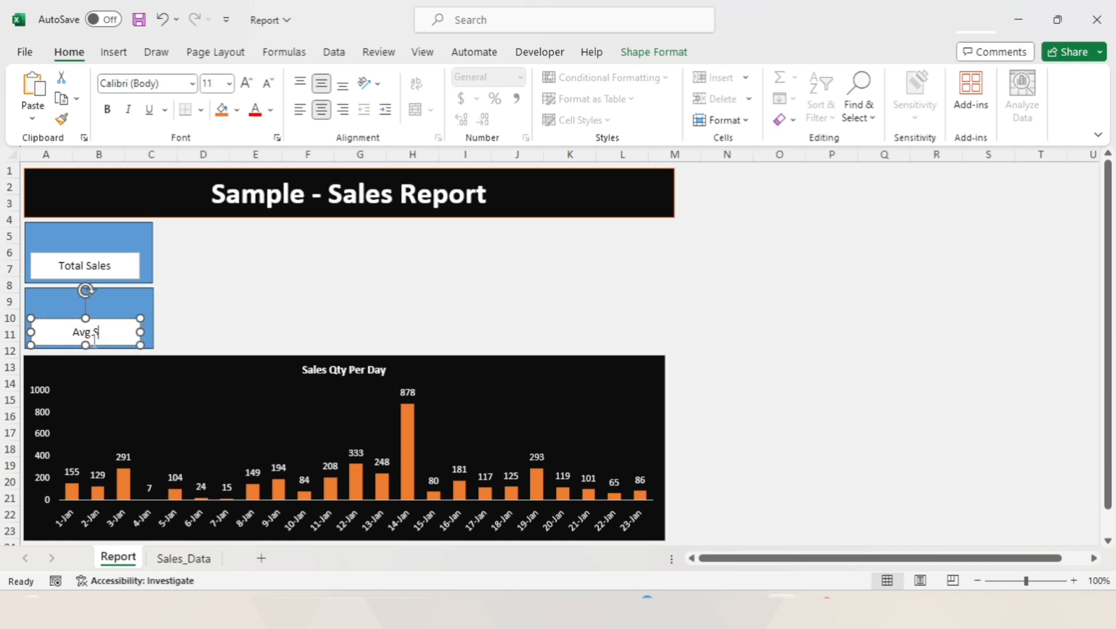
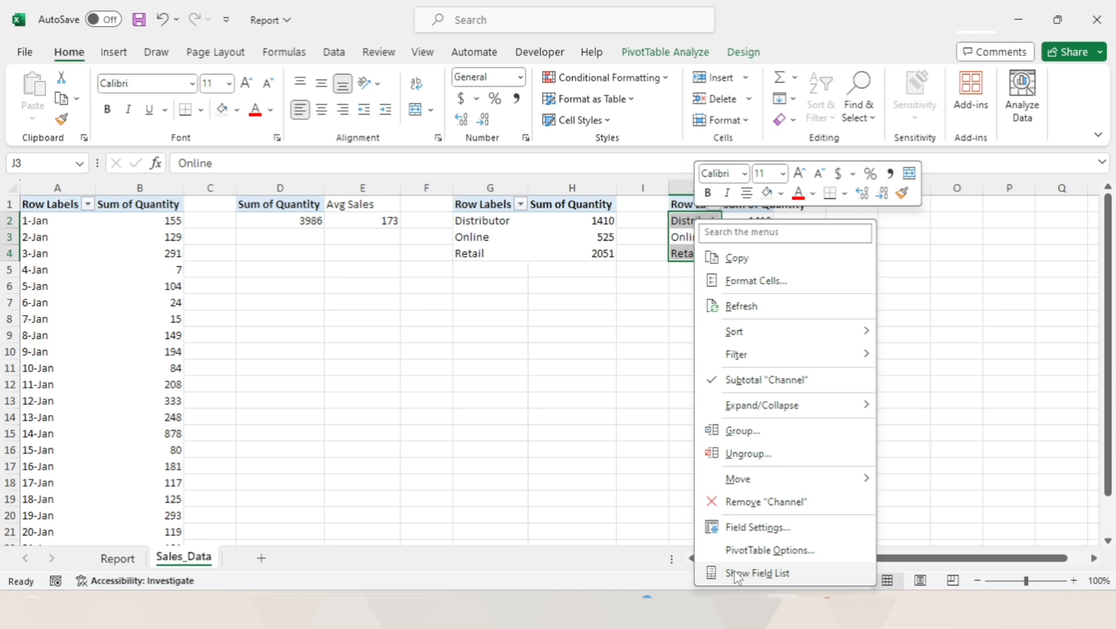
- Replace Channel with ProductCategory as the row field of the copied PivotTable at J1 on the Sales_Data sheet
click(737, 573)
drag(914, 500, 698, 444)
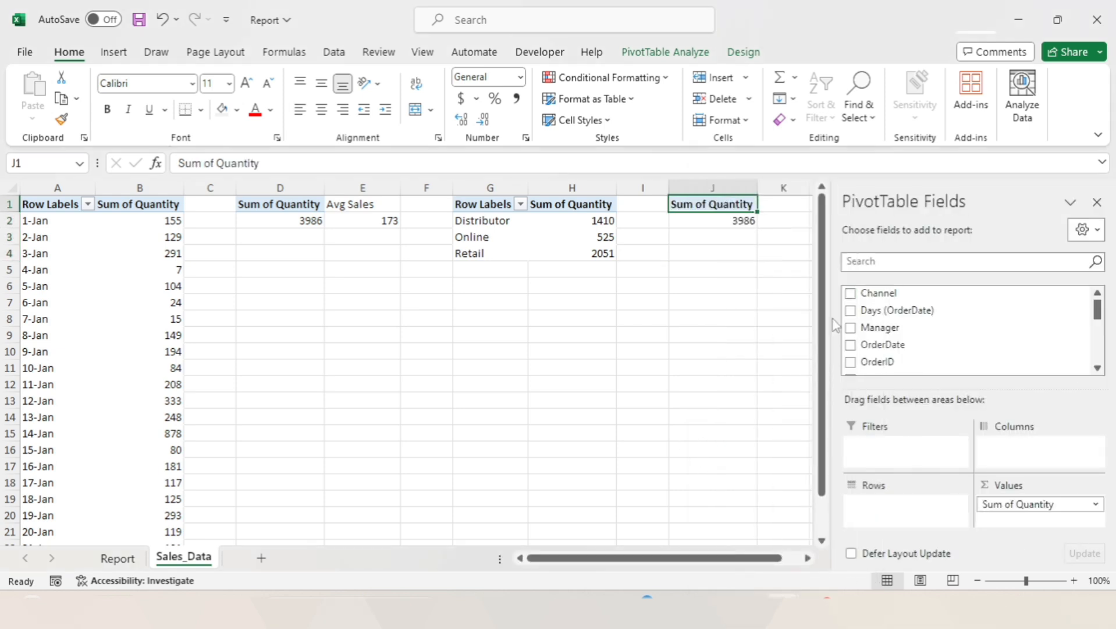
click(888, 261)
text(cat)
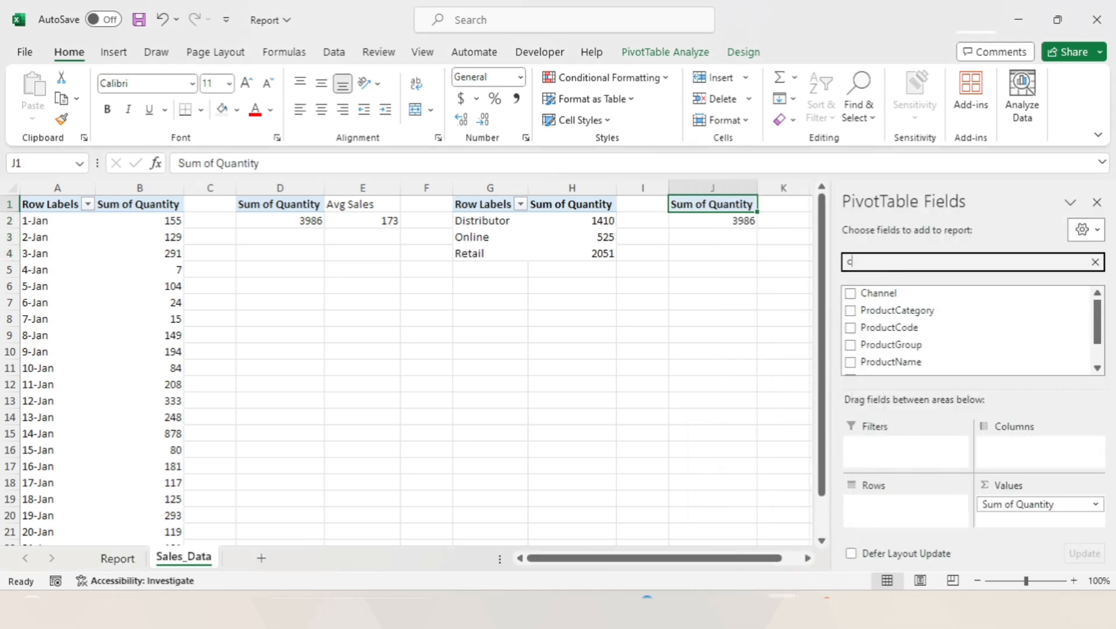
drag(886, 293, 891, 521)
- Insert a doughnut PivotChart from the ProductCategory PivotTable at J1 on the Sales_Data sheet
click(689, 272)
key(Up)
key(Up)
key(Up)
key(Up)
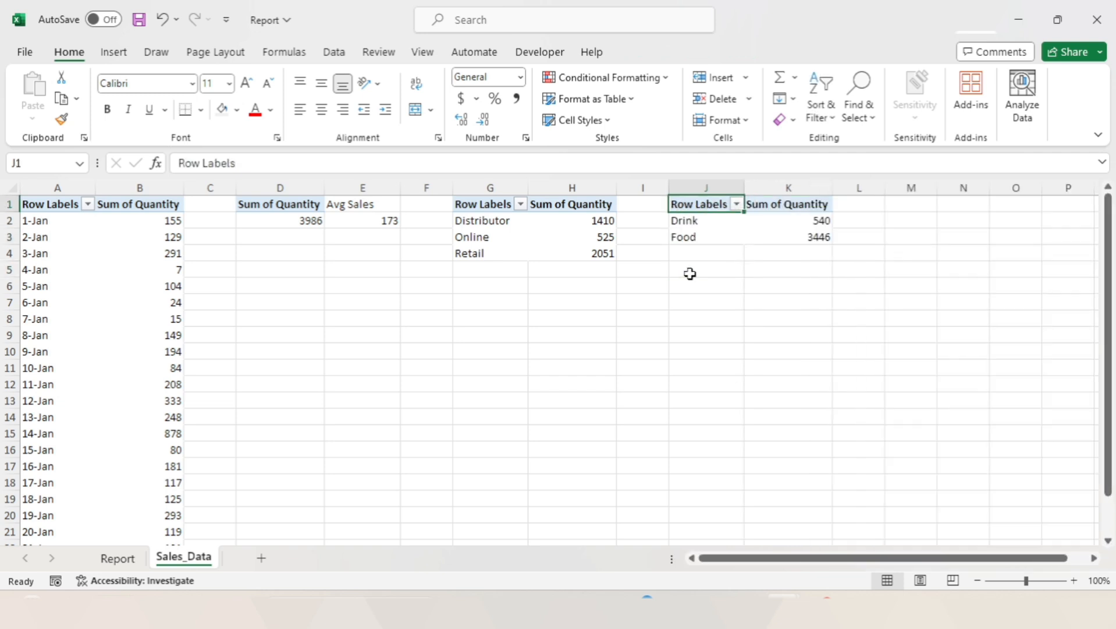
key(Right)
key(Right)
key(Left)
key(Left)
key(Left)
key(Right)
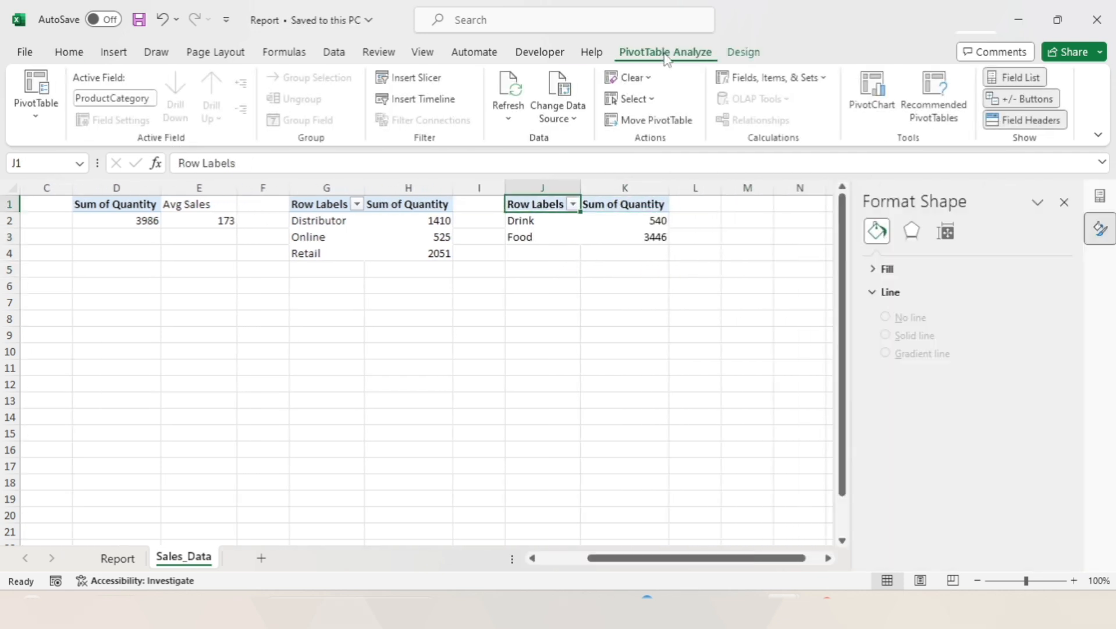
click(873, 94)
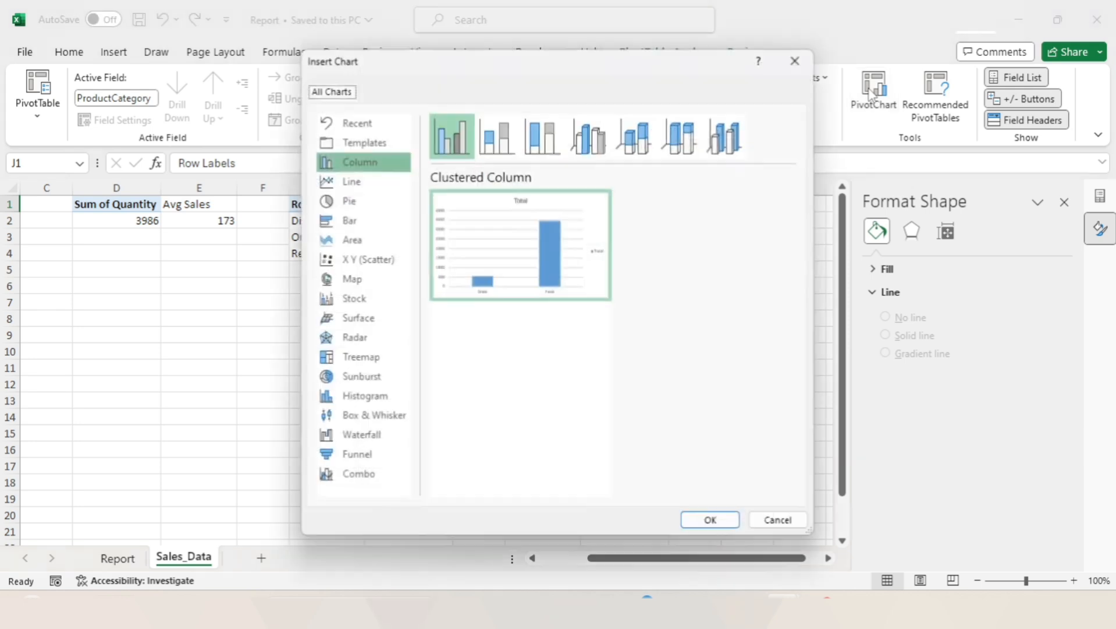
click(348, 201)
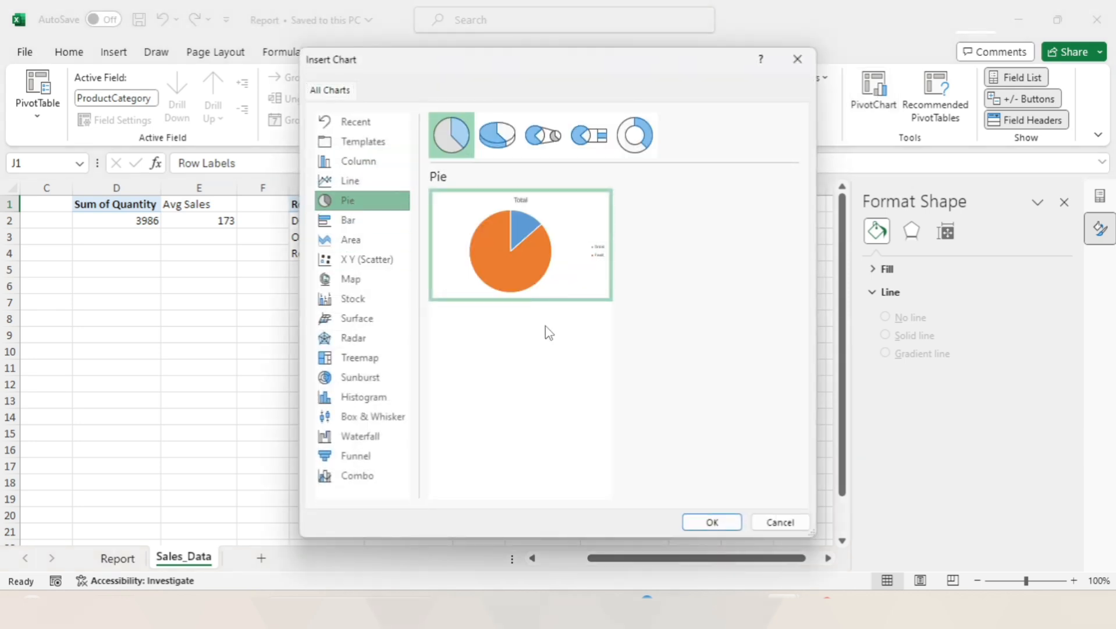
click(635, 135)
click(711, 522)
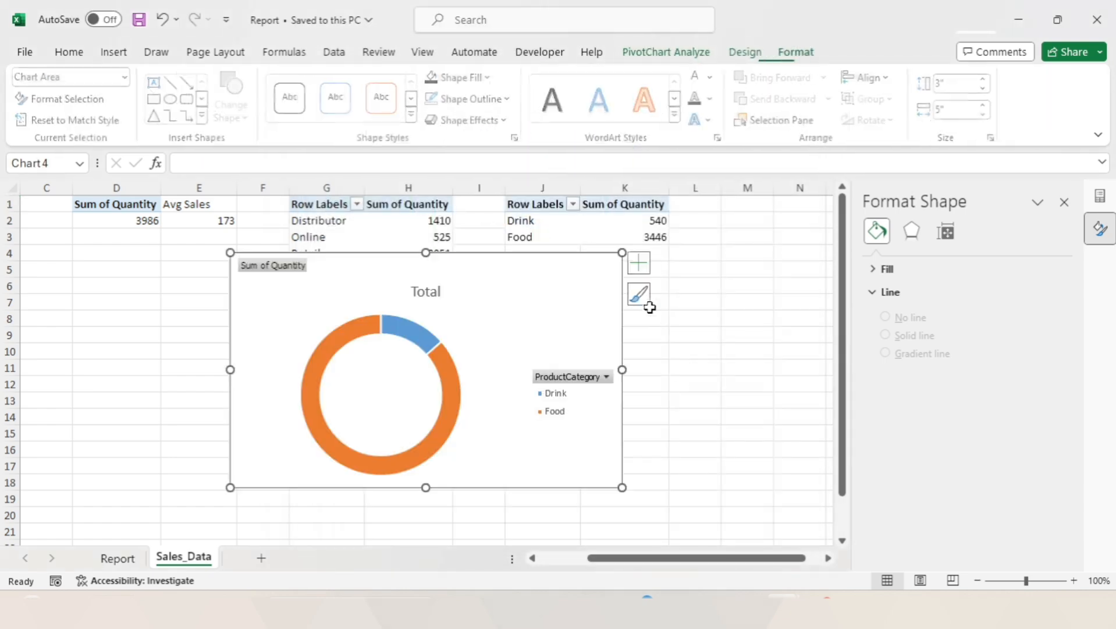
- Move the doughnut PivotChart from the Sales_Data sheet to the Report sheet
key(ctrl+x)
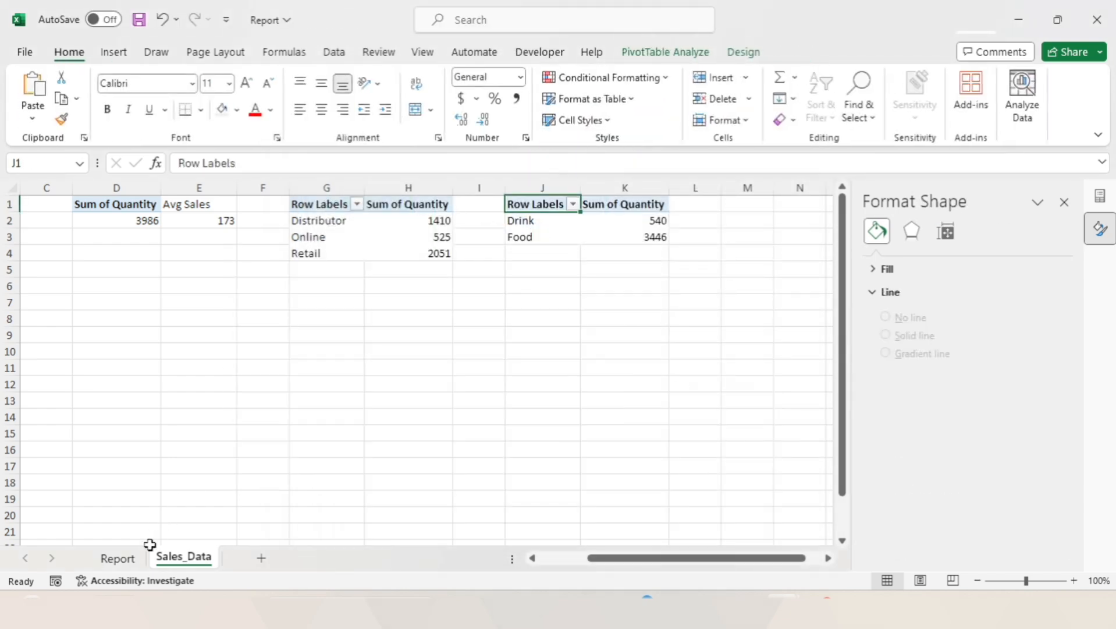
click(117, 558)
click(447, 284)
key(ctrl+v)
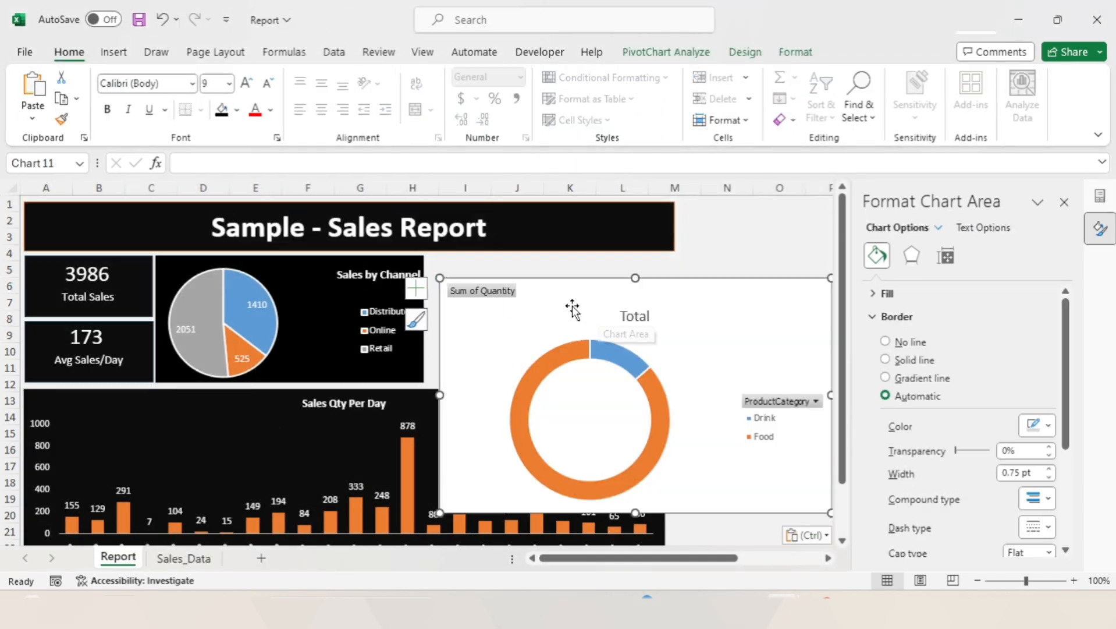
- Hide all field buttons on the doughnut chart and change its title to "Sales by Category"
right_click(498, 293)
click(557, 478)
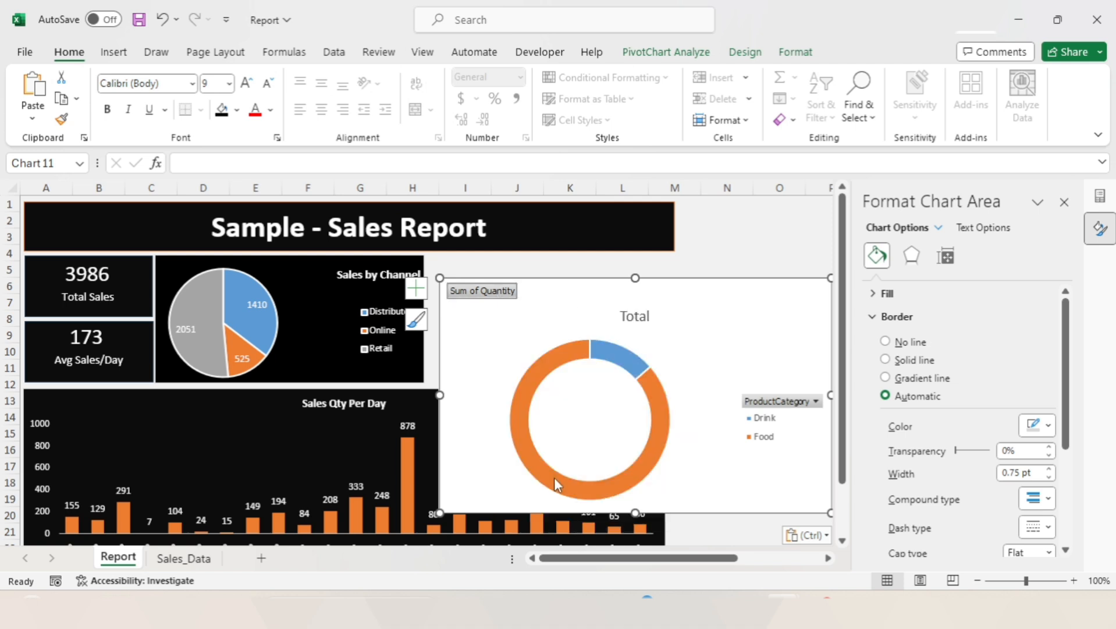
double_click(636, 295)
text(Sales by Category)
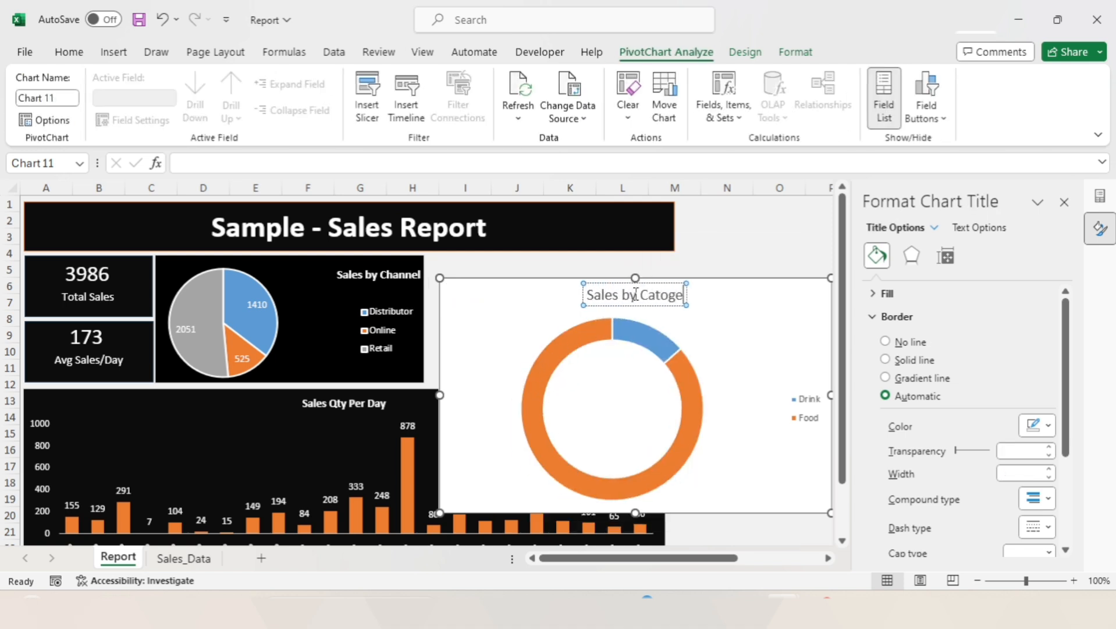
- Shrink the doughnut chart to fit beside the Sales by Channel chart and move its title to the chart's upper-right corner
drag(815, 458, 733, 425)
drag(751, 481, 675, 396)
drag(543, 262, 640, 272)
drag(675, 396, 629, 391)
drag(622, 375, 695, 386)
drag(700, 401, 675, 379)
drag(674, 317, 664, 317)
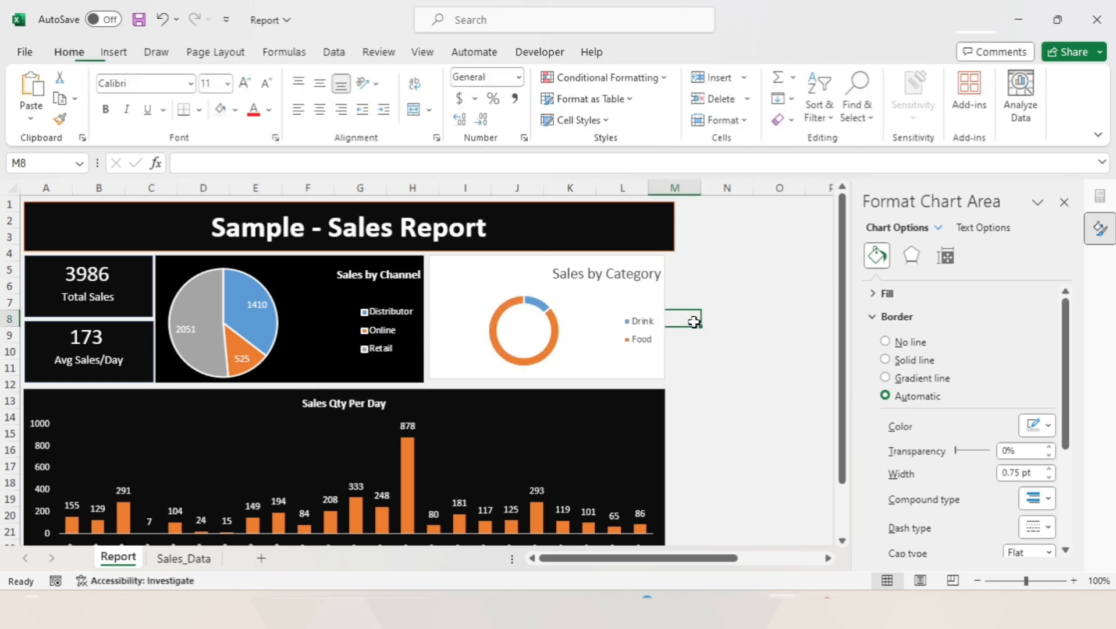
- Enlarge the doughnut's plot area and move it to the lower-left part of the Sales by Category chart
click(494, 329)
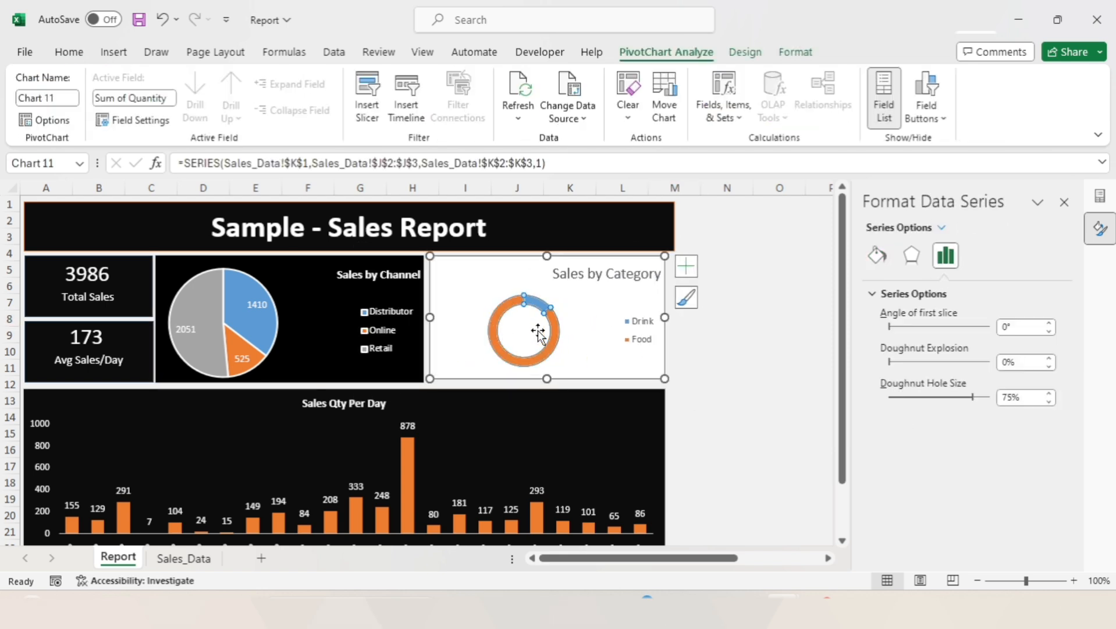
click(488, 309)
drag(488, 294, 448, 256)
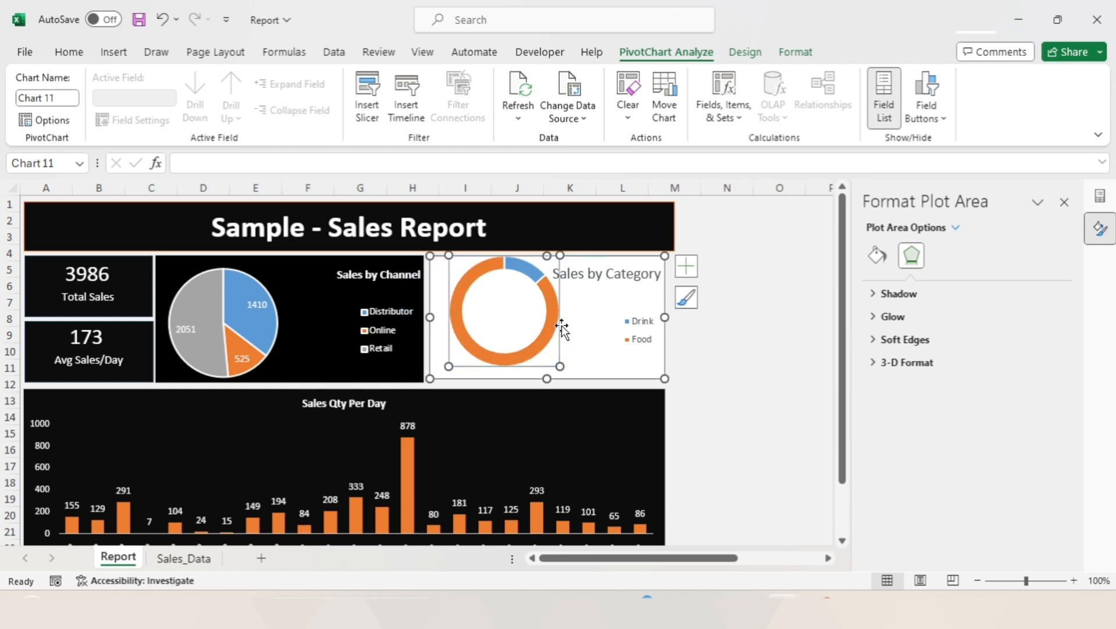
drag(560, 325, 555, 335)
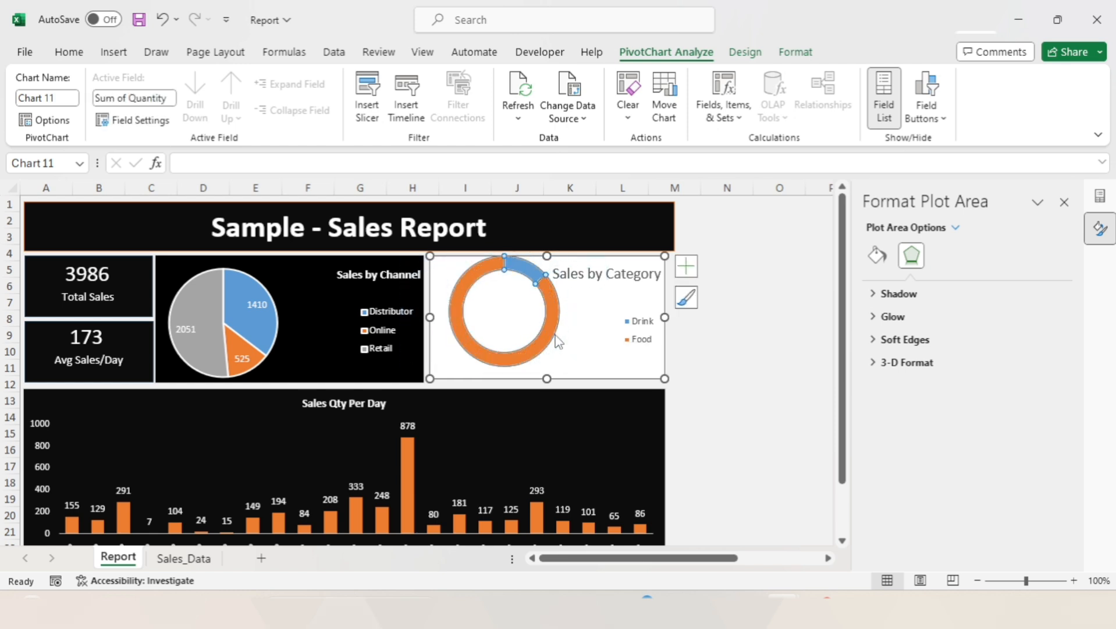
click(556, 339)
key(ctrl+z)
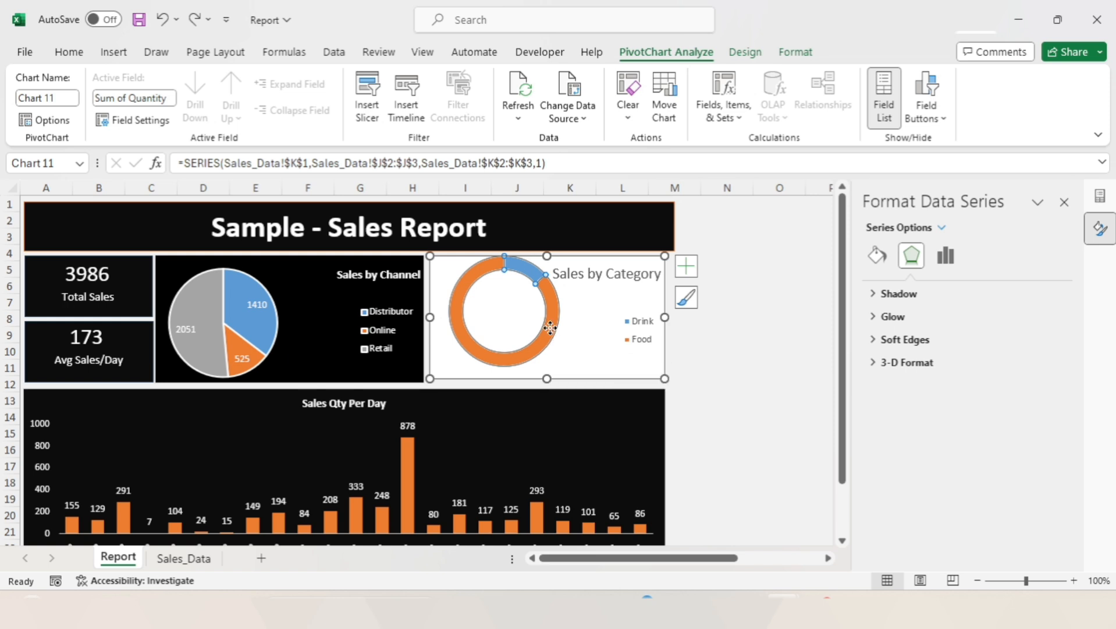
click(549, 327)
click(557, 354)
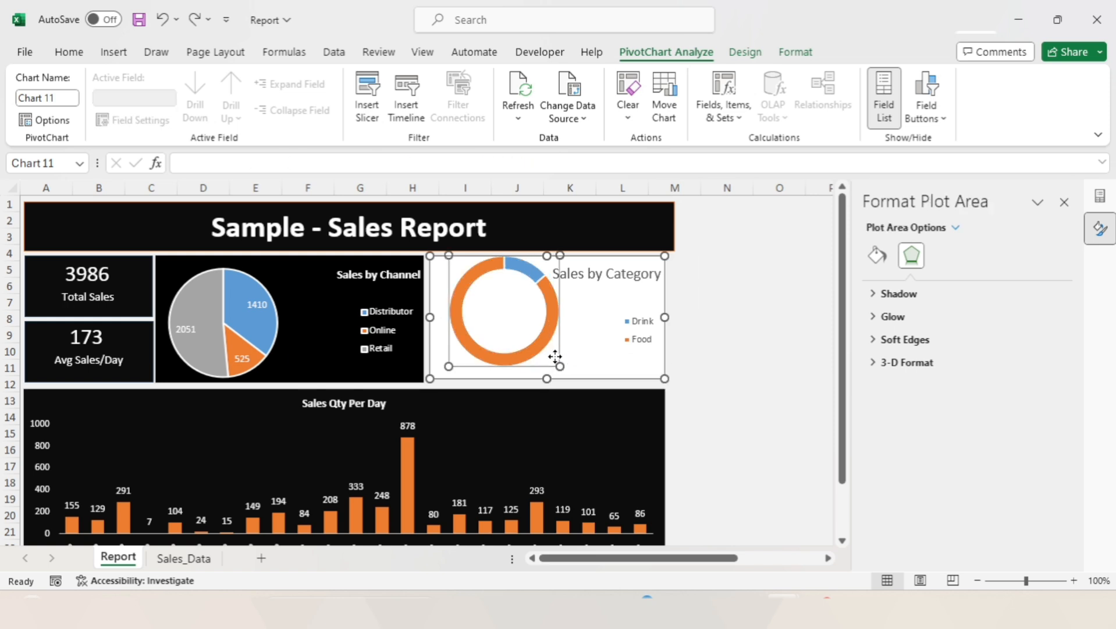
drag(545, 365, 546, 367)
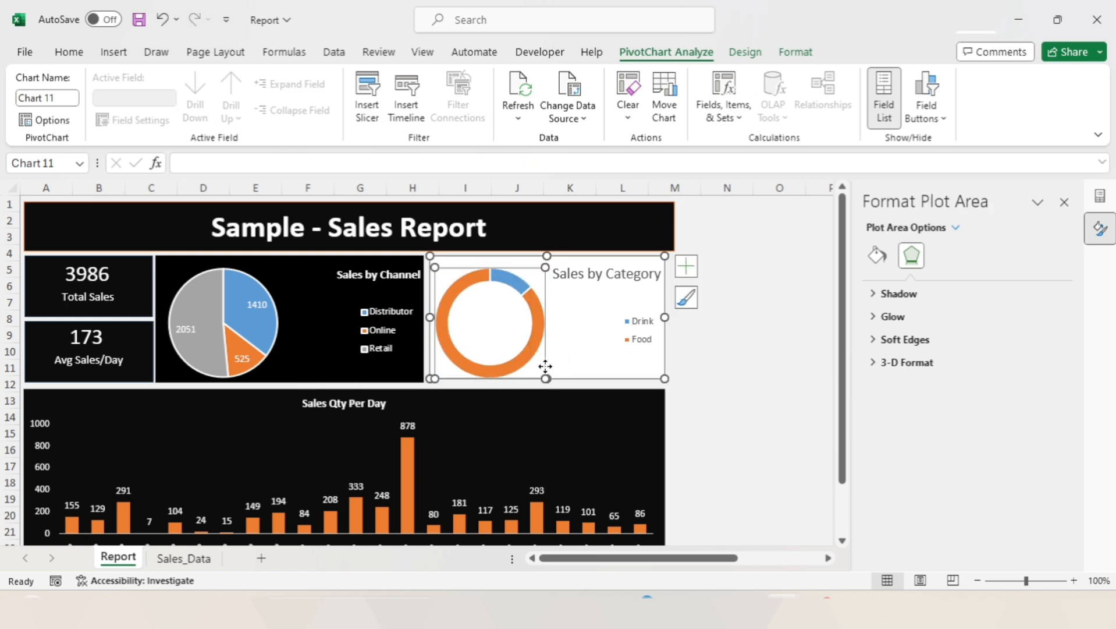
- Reduce the Sales by Category chart title's font size to 10.5
click(602, 279)
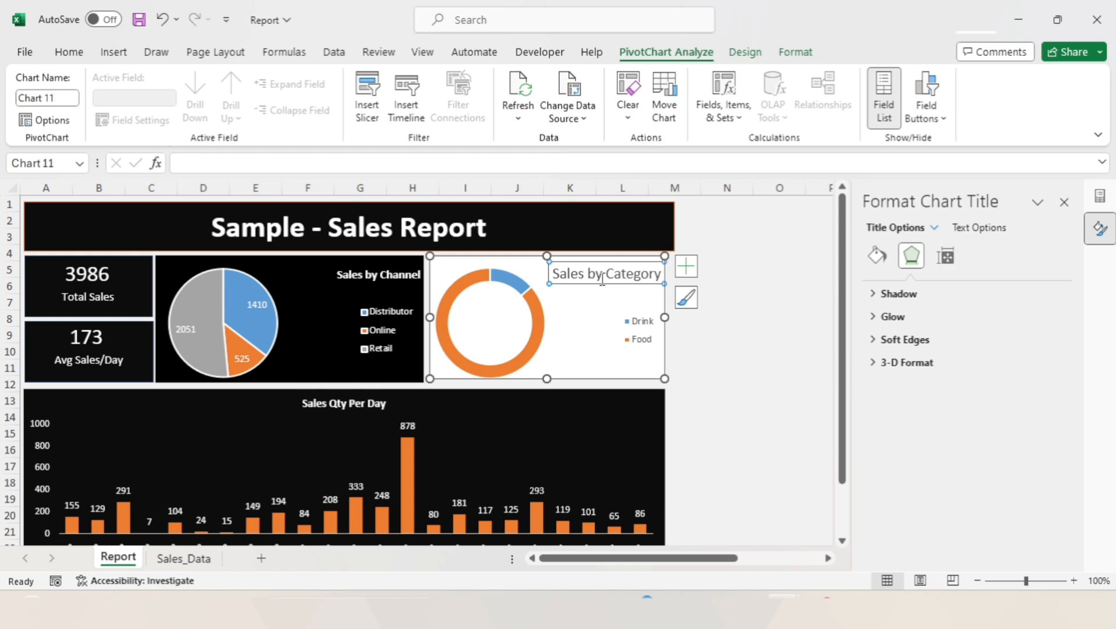
click(687, 298)
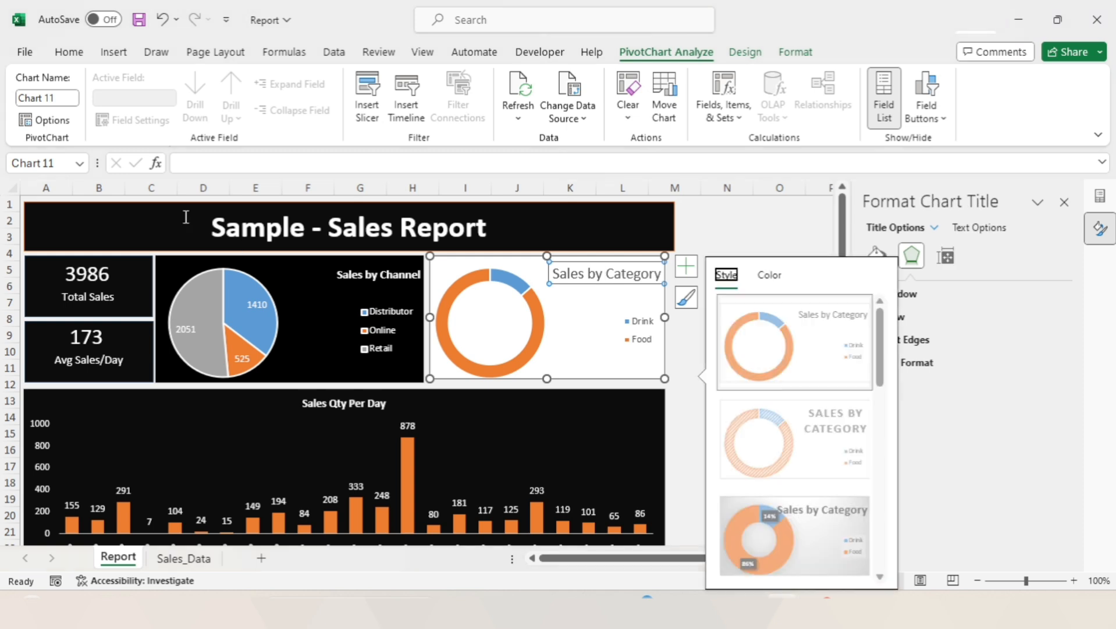
click(64, 50)
click(269, 83)
click(268, 83)
click(269, 84)
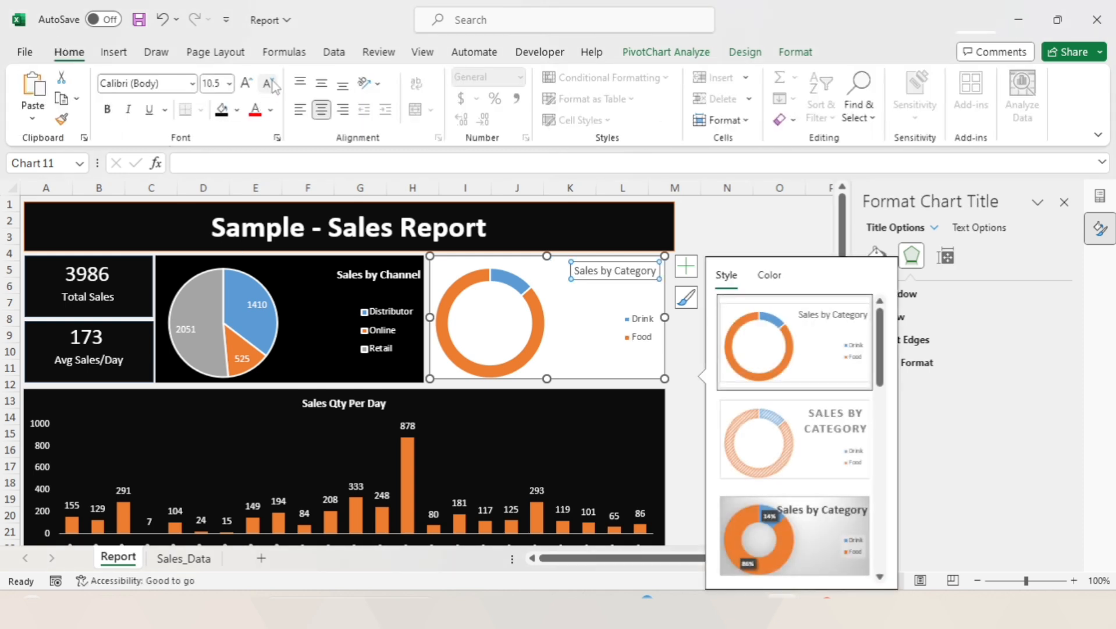
- Make the Sales by Category title text white and fill the chart area with black
click(786, 58)
click(702, 82)
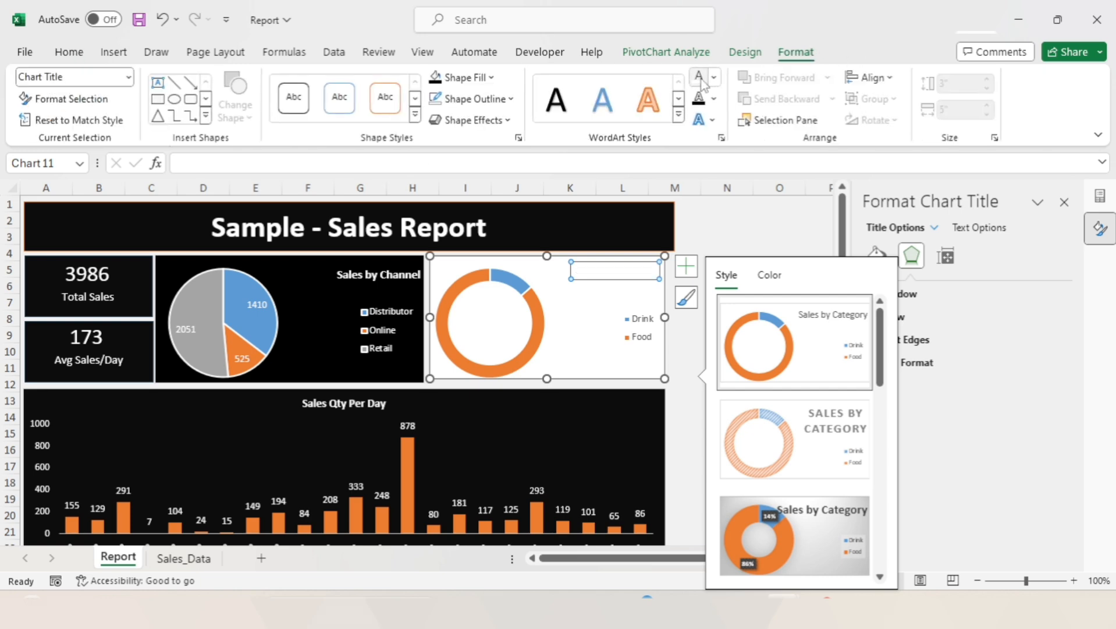
click(607, 315)
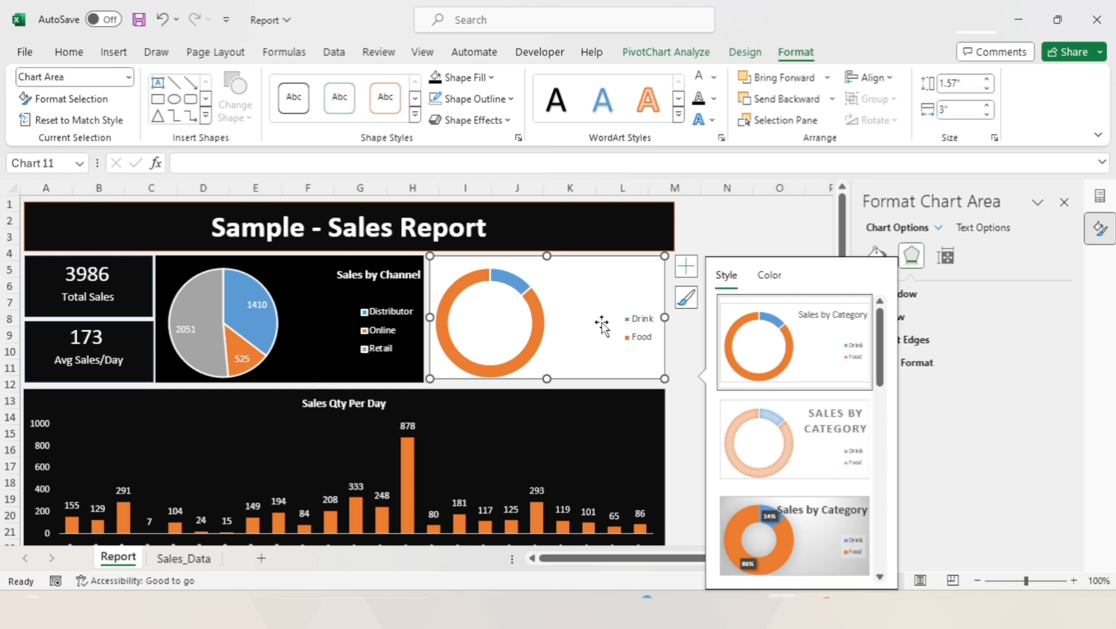
click(438, 79)
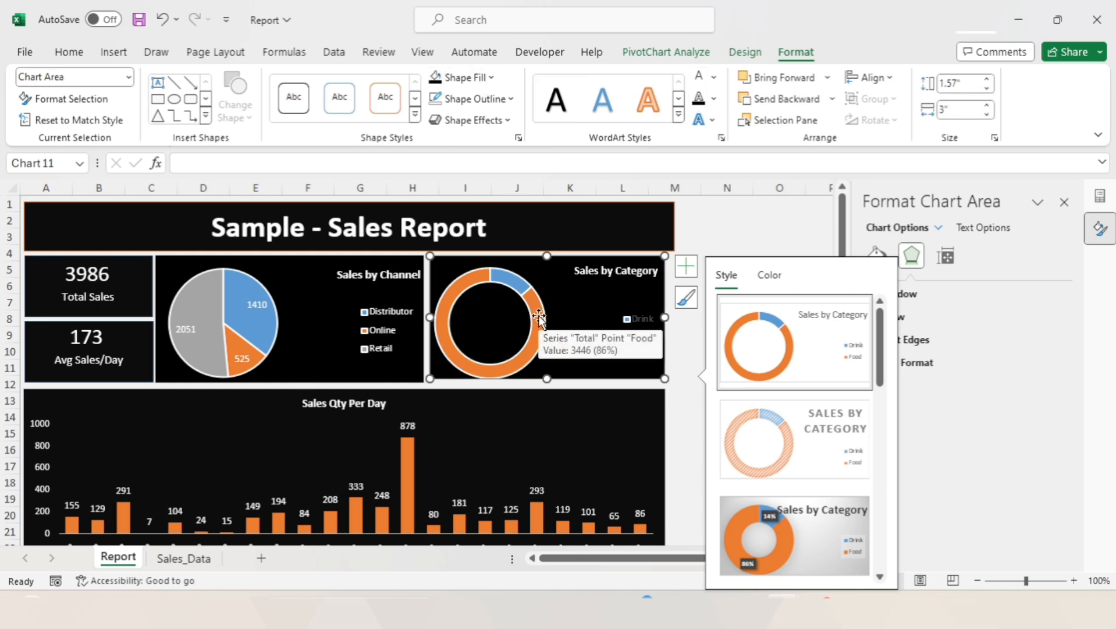
click(728, 337)
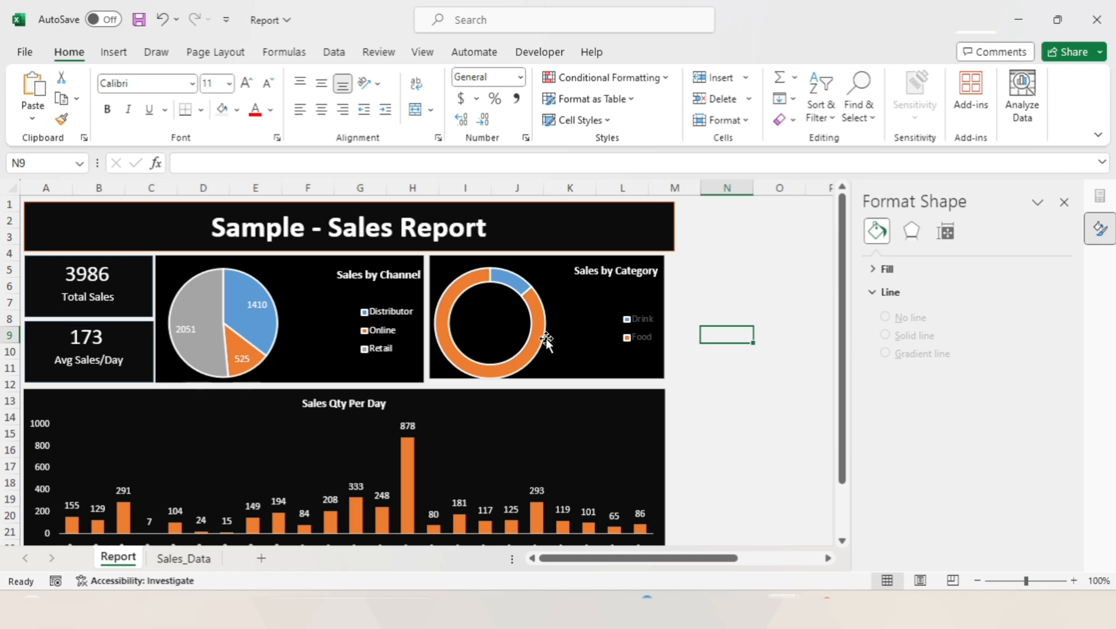
mouse_move(539, 337)
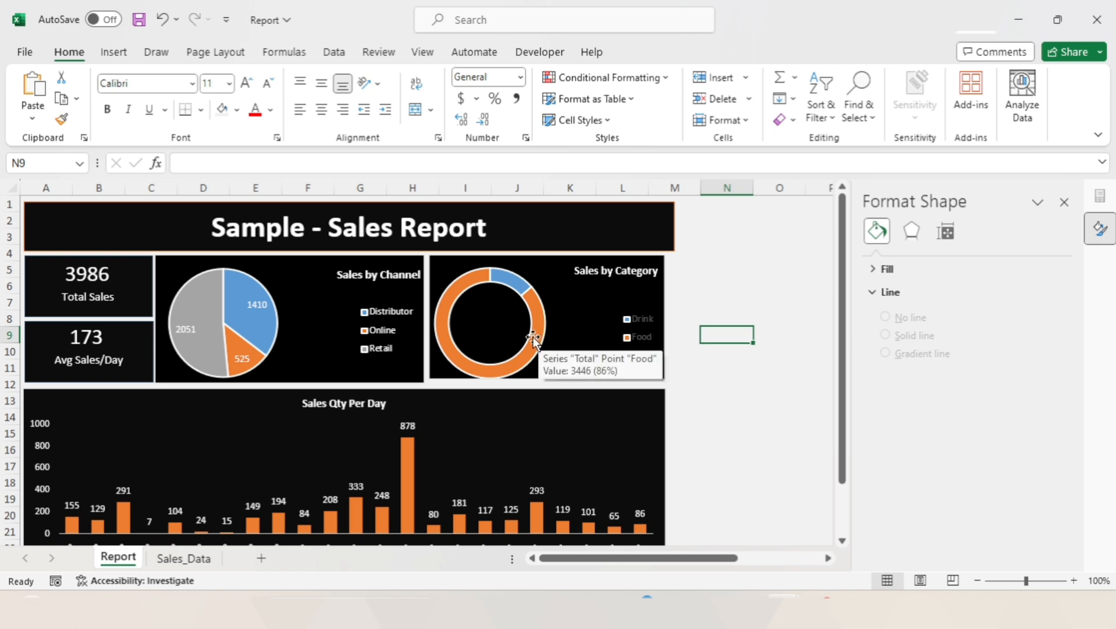
- Set the doughnut hole size of the Sales by Category chart to 50%
click(533, 337)
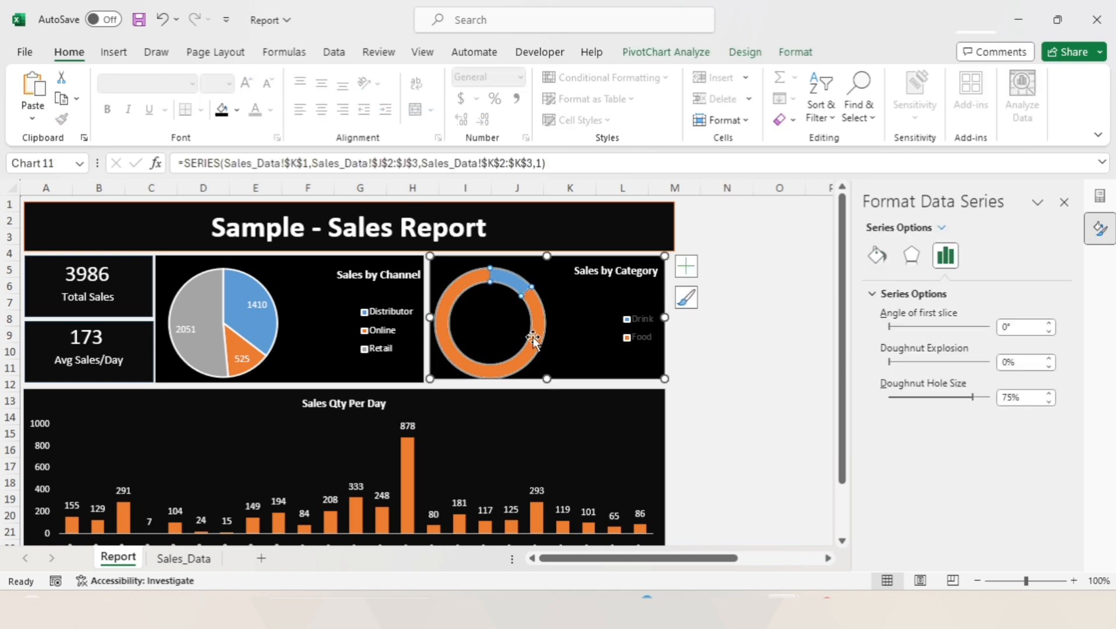
right_click(533, 336)
click(594, 569)
click(1021, 397)
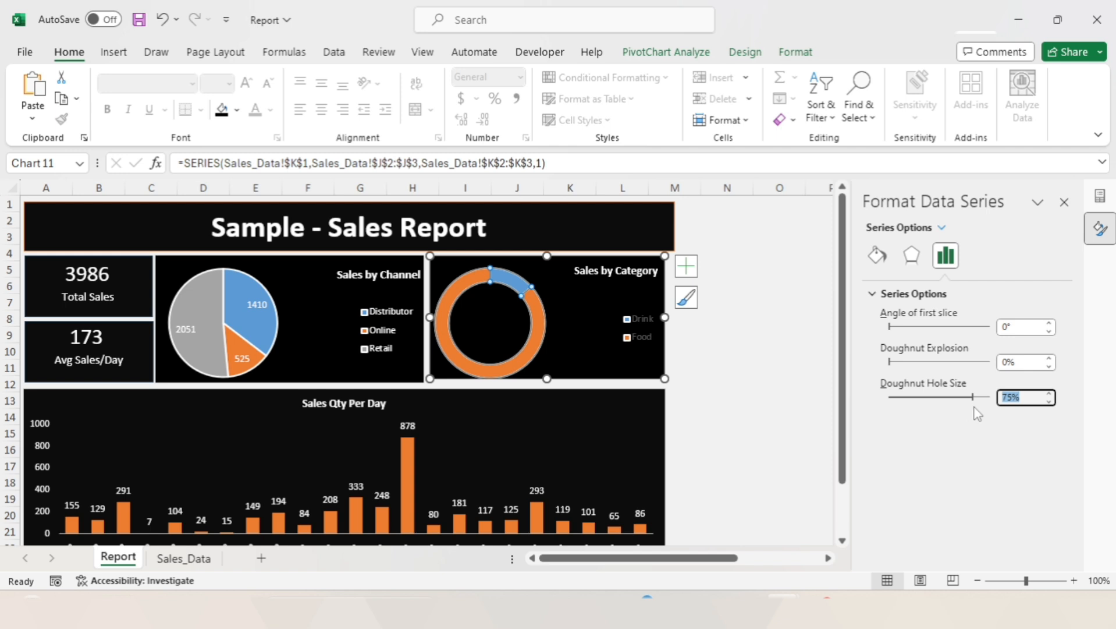
click(736, 353)
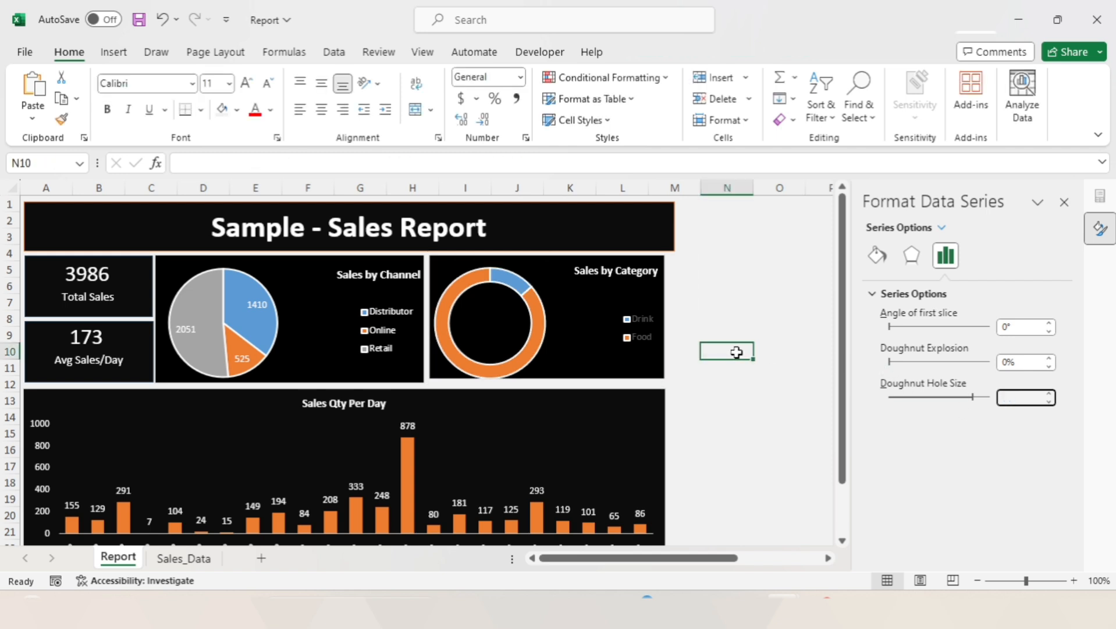
- Change the legend text of the Sales by Category chart to white
click(642, 321)
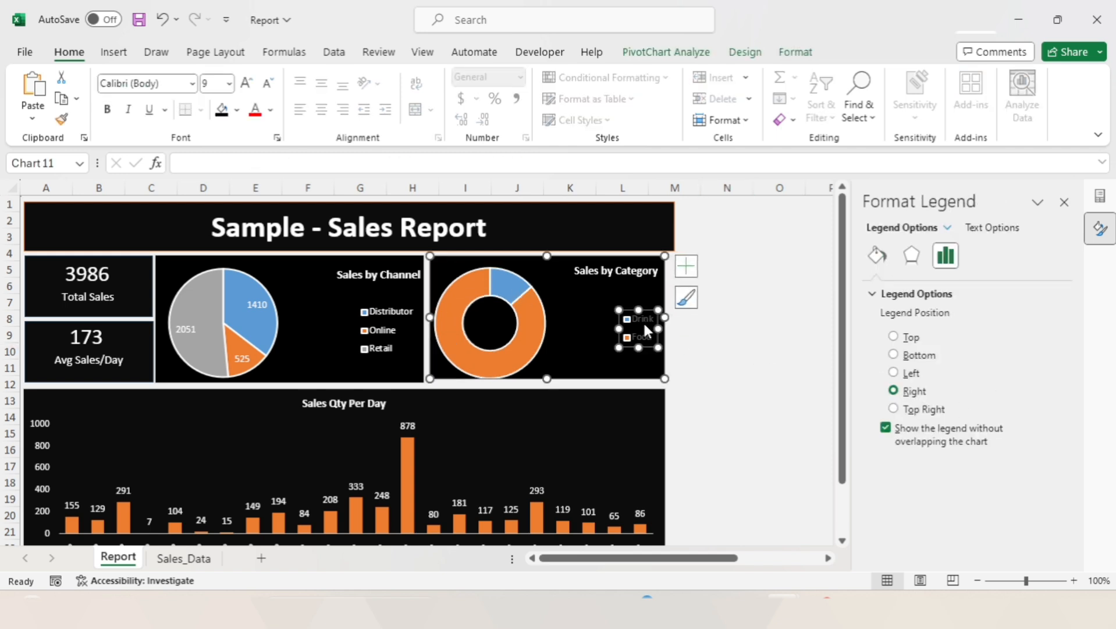
click(796, 53)
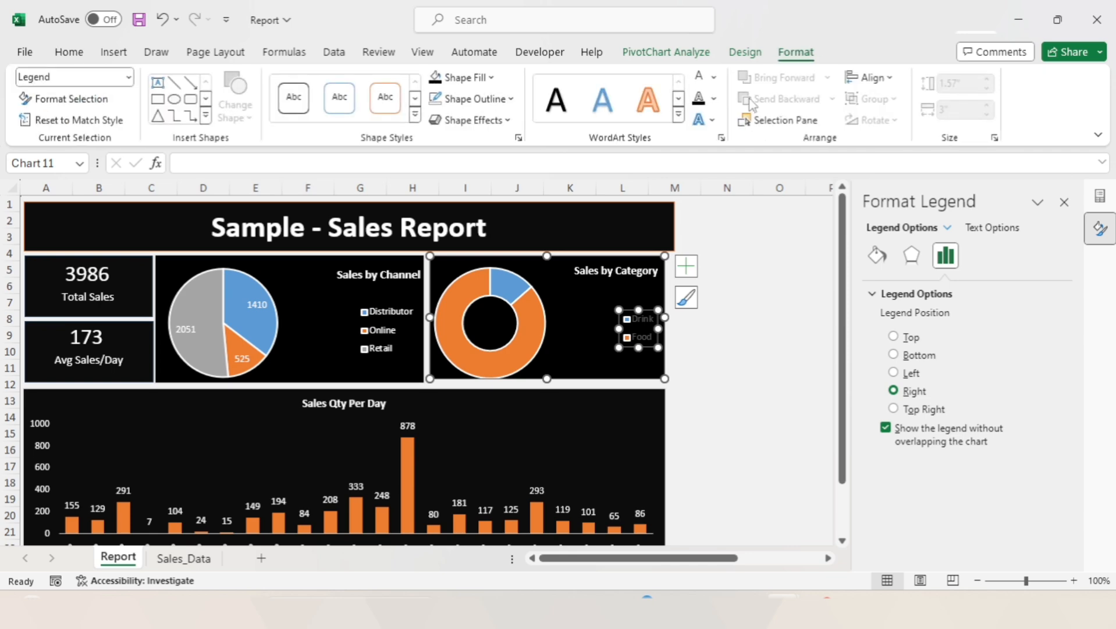
click(735, 272)
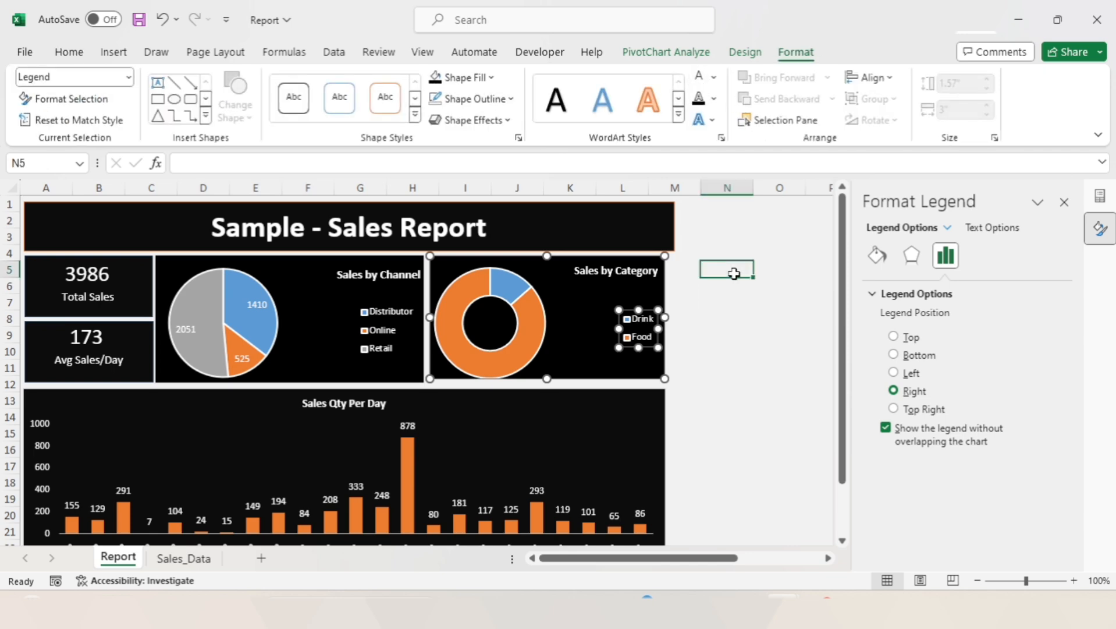
- Add plain data labels to the doughnut series in the Sales by Category chart
click(528, 315)
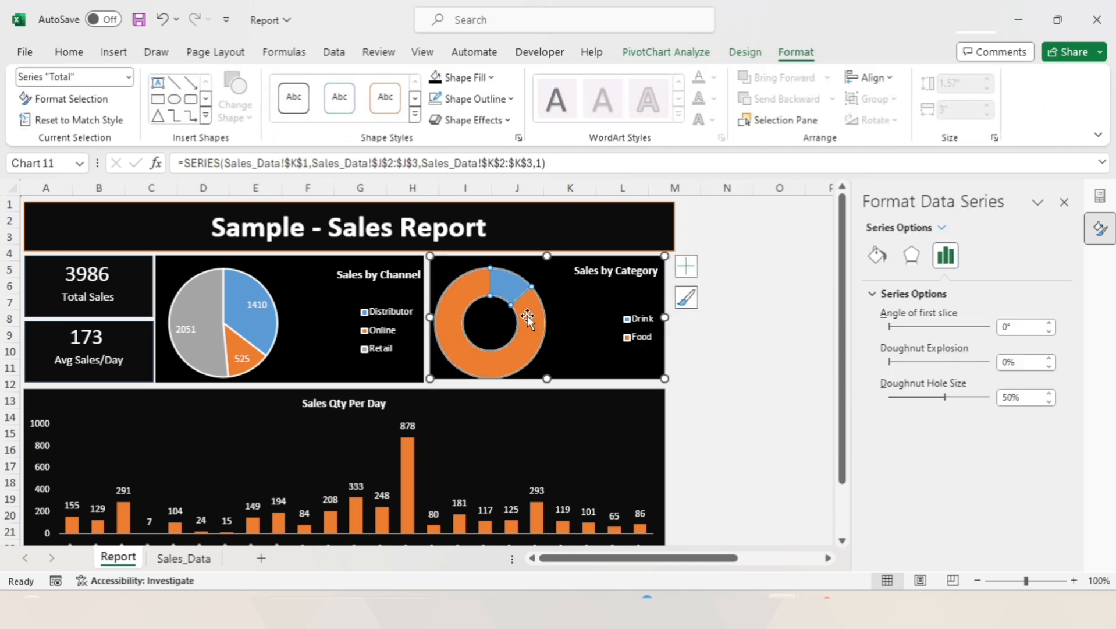
right_click(528, 315)
mouse_move(670, 498)
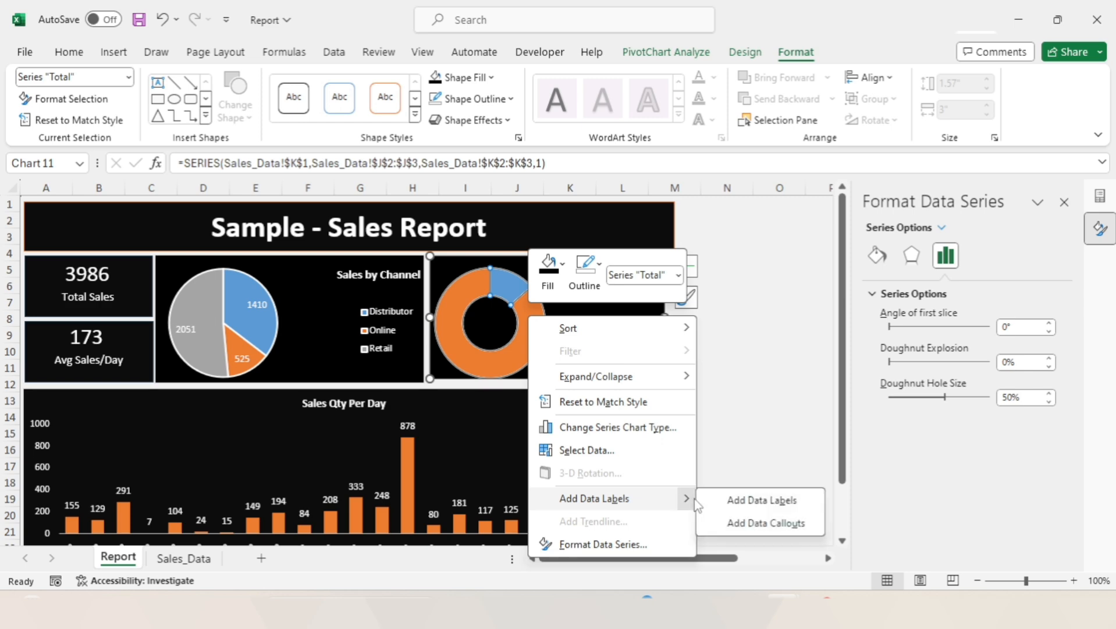
click(741, 503)
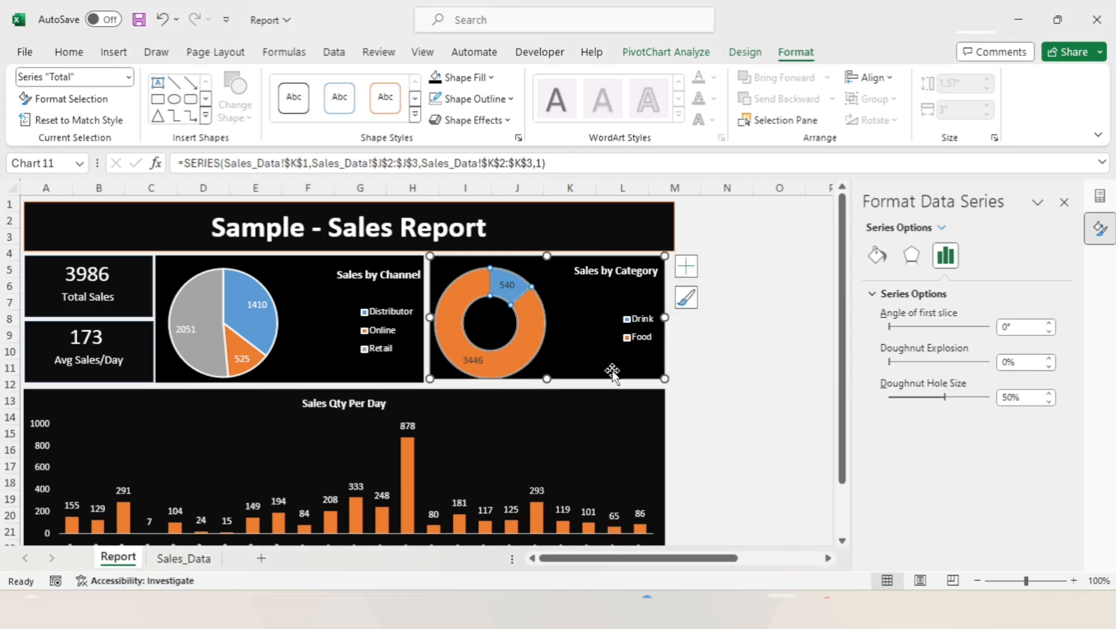
- Make the doughnut chart's data labels white and save the workbook
click(515, 285)
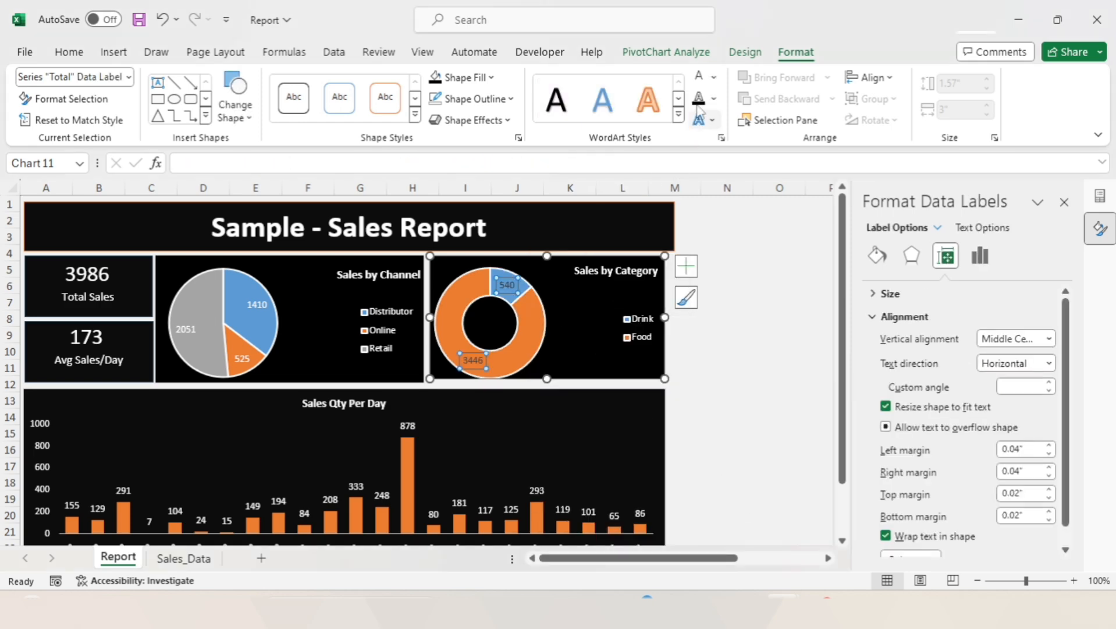
click(761, 316)
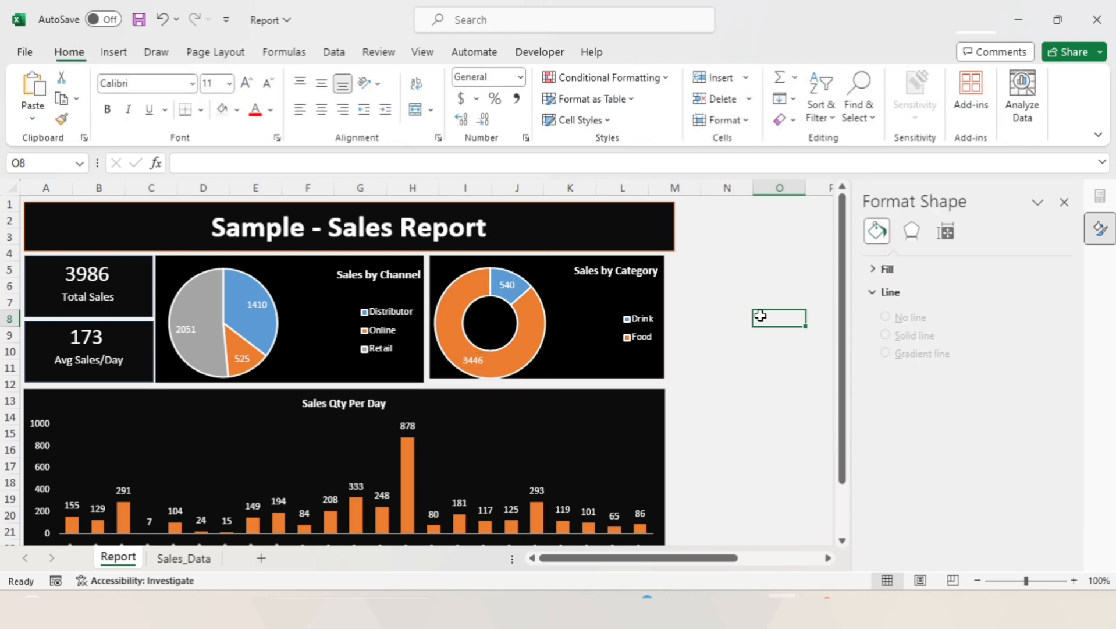
key(ctrl+s)
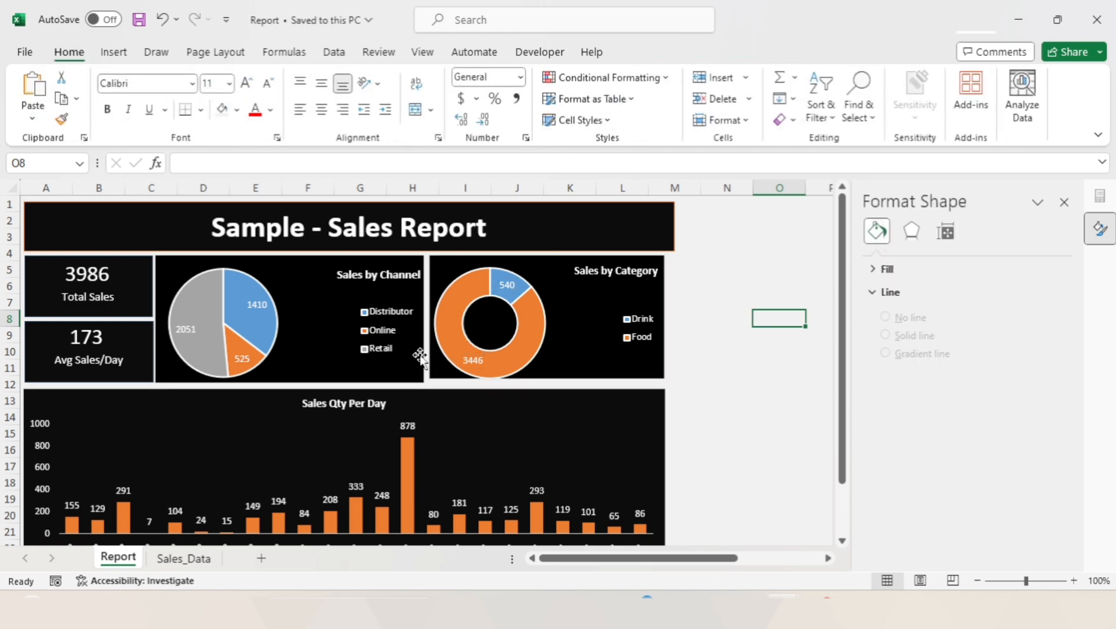
- Narrow the Sales by Channel chart slightly and move the Sales by Category chart against its right edge
click(420, 352)
drag(423, 318, 414, 316)
click(430, 324)
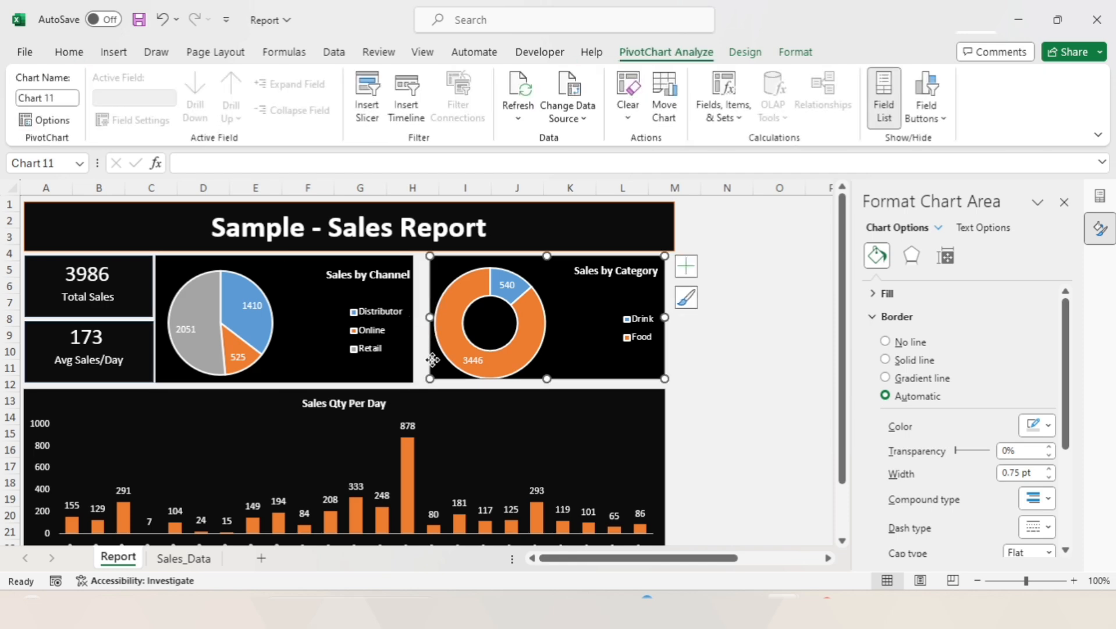
drag(433, 359, 418, 362)
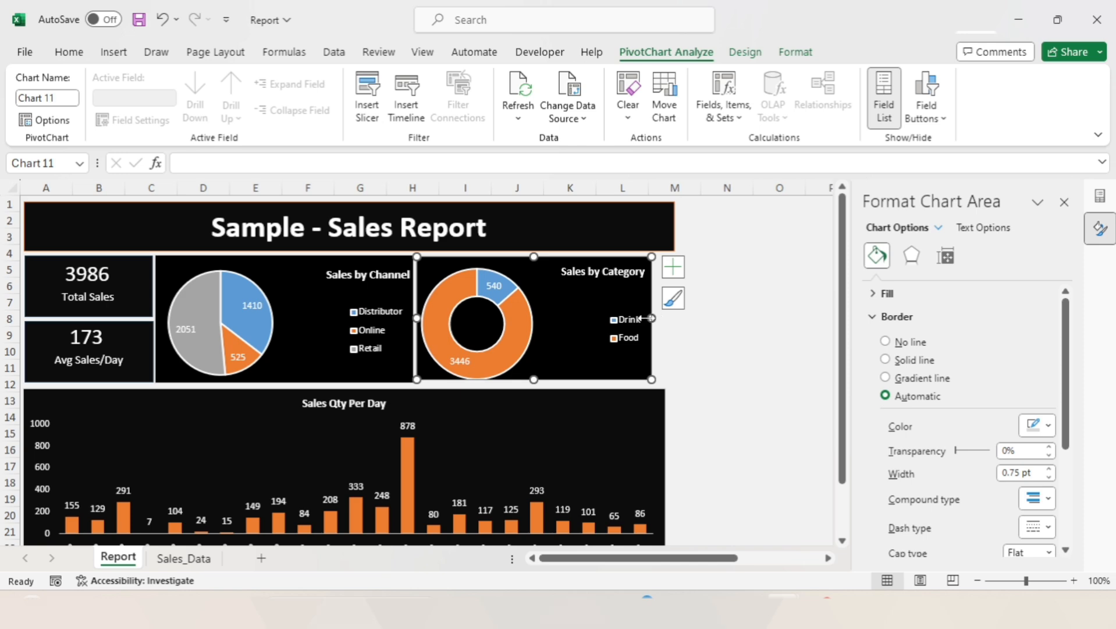
- Widen the Sales by Category chart to the daily chart's right edge and extend its bottom edge to match the neighbouring chart
drag(651, 318, 663, 319)
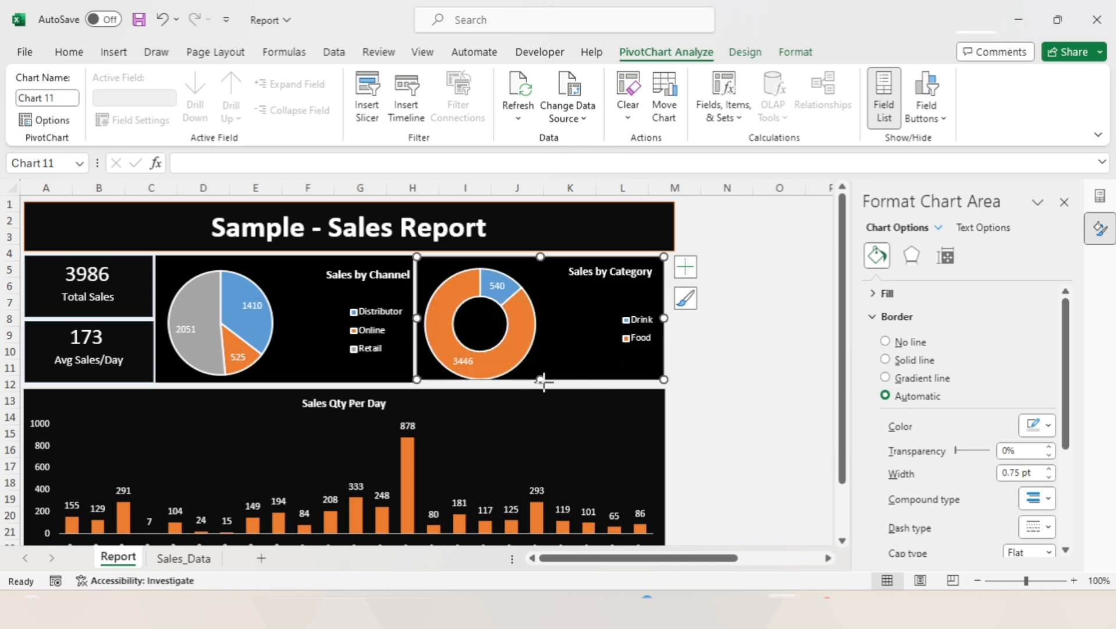
drag(544, 383, 544, 384)
click(739, 354)
click(549, 350)
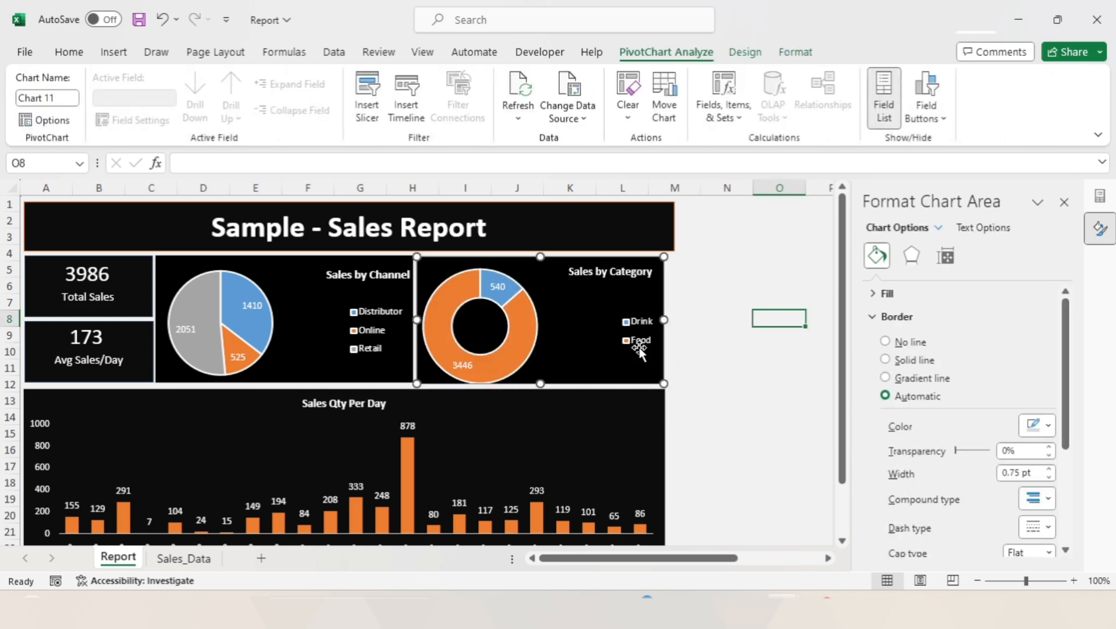
click(534, 352)
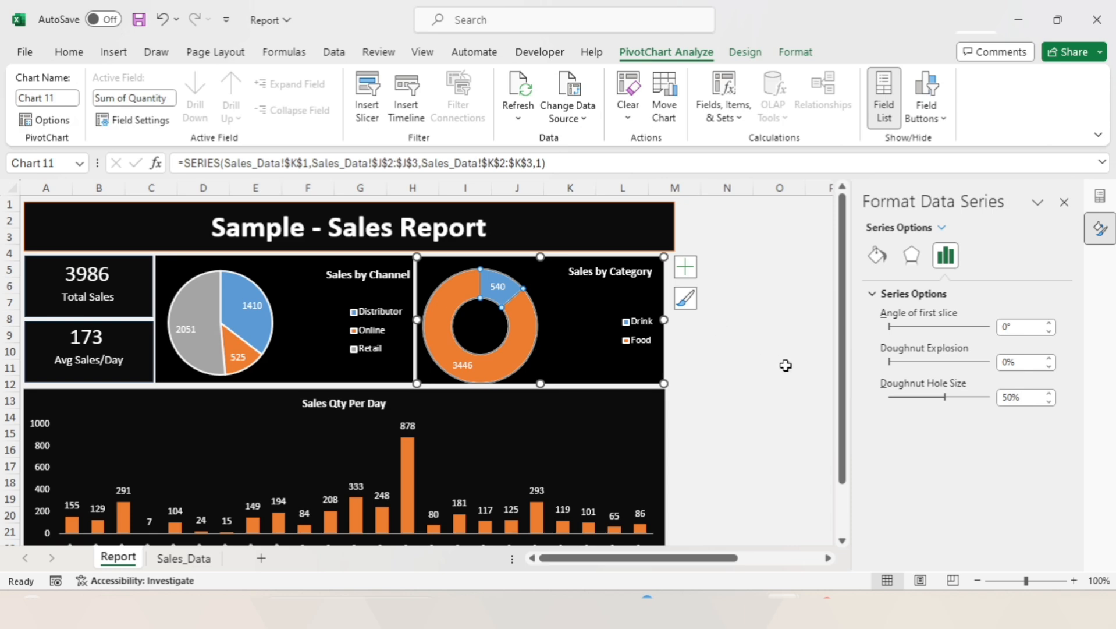
- Deselect the chart, hide the formula bar and close the shape formatting options
click(785, 365)
click(539, 352)
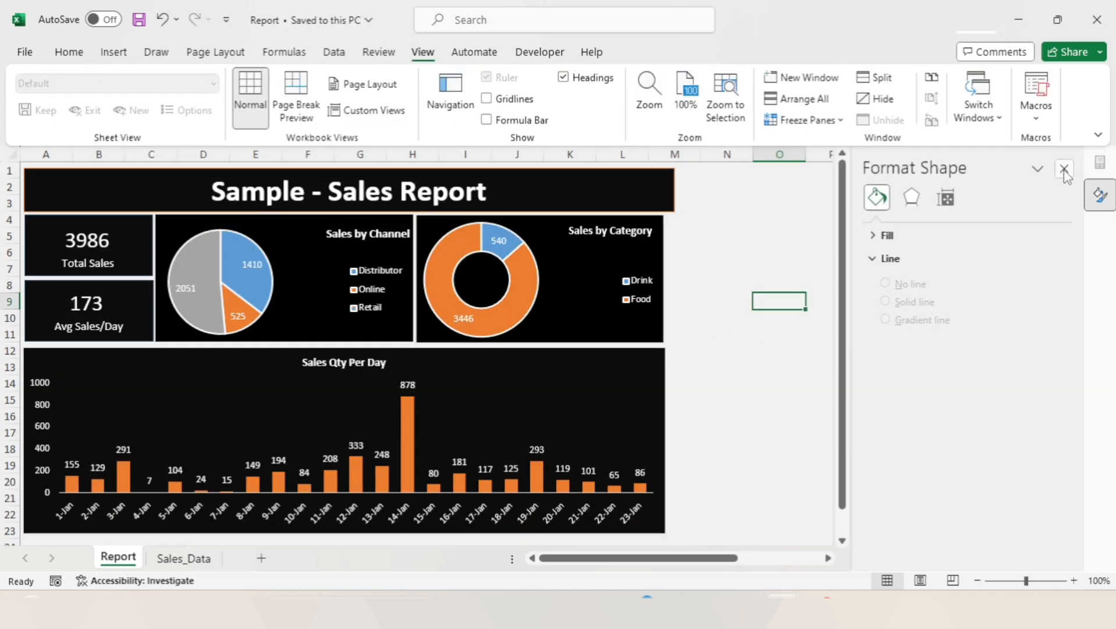
click(1064, 169)
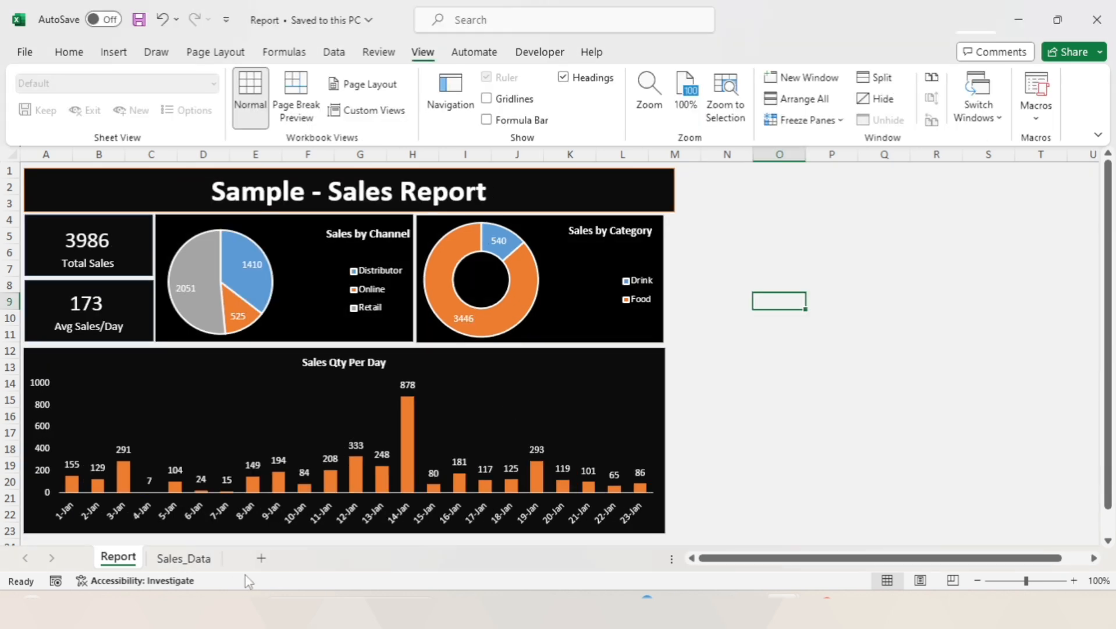
- Copy the product category pivot table on the Sales_Data sheet and paste the copy at M1
click(183, 557)
click(469, 368)
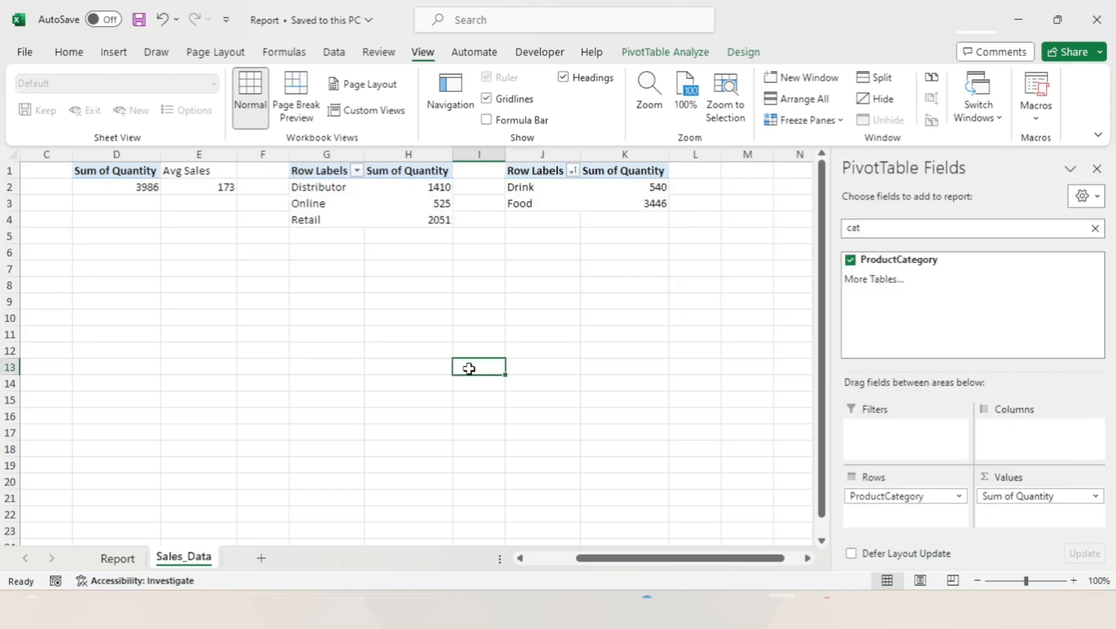
key(ctrl+Up)
key(Right)
key(ctrl+a)
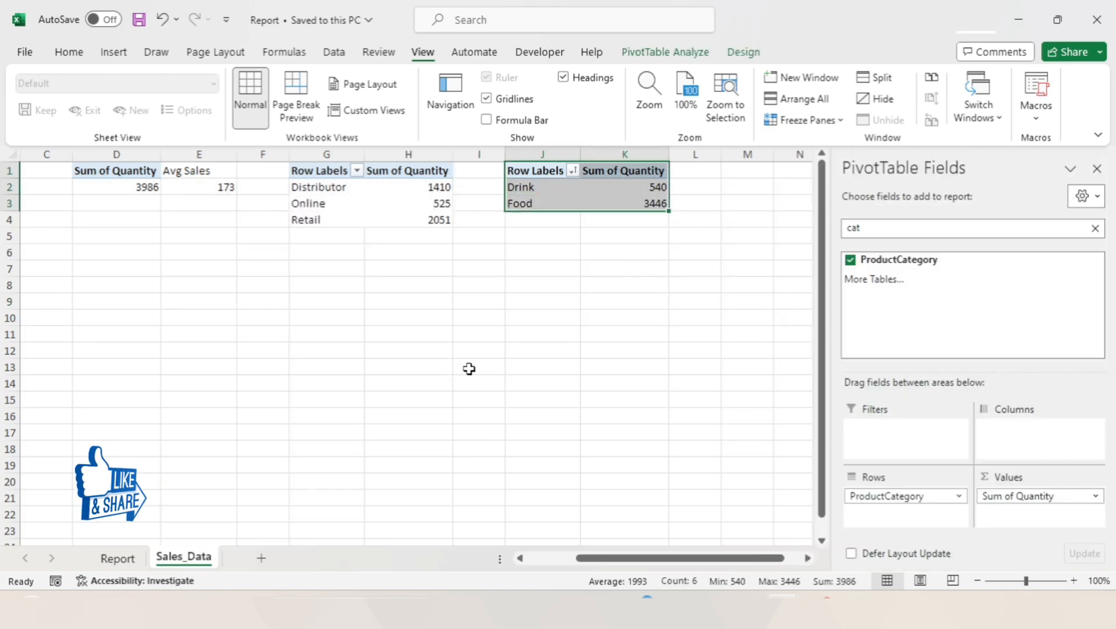
key(ctrl+c)
key(Right)
key(Right)
key(Right)
key(Return)
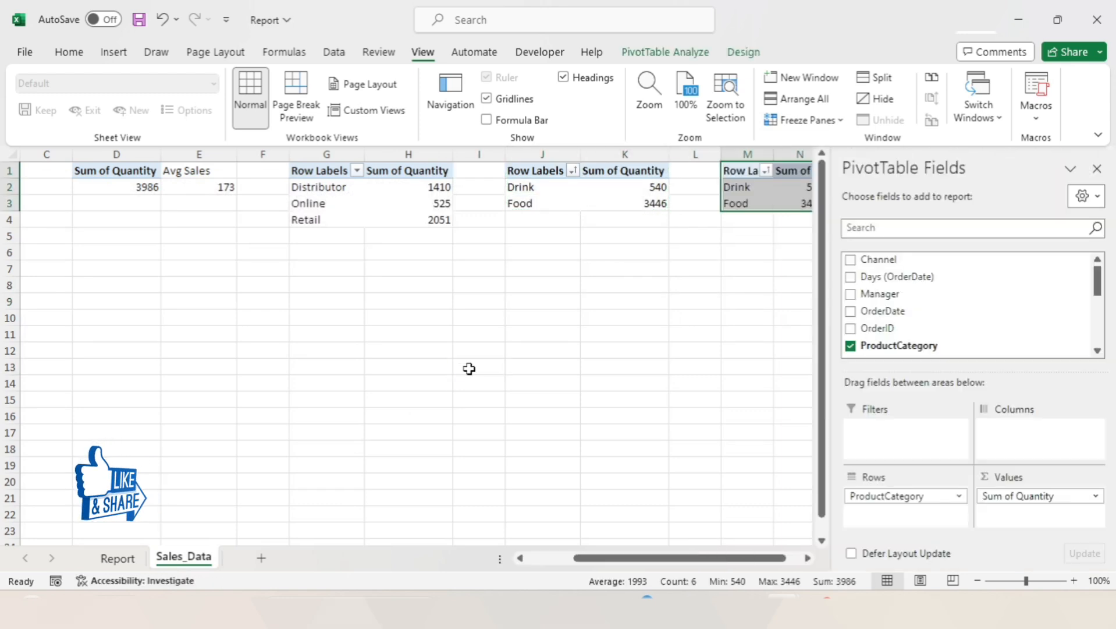
click(871, 232)
text(s)
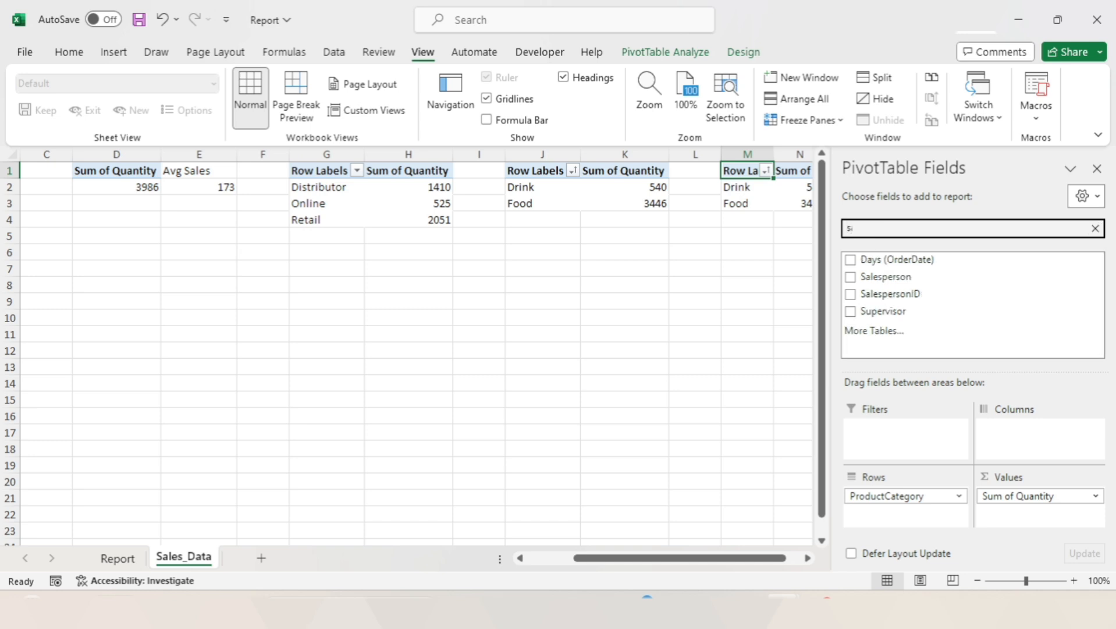
text(ales)
key(BackSpace)
key(BackSpace)
key(BackSpace)
key(BackSpace)
key(BackSpace)
key(BackSpace)
scroll(990, 303, down, 3)
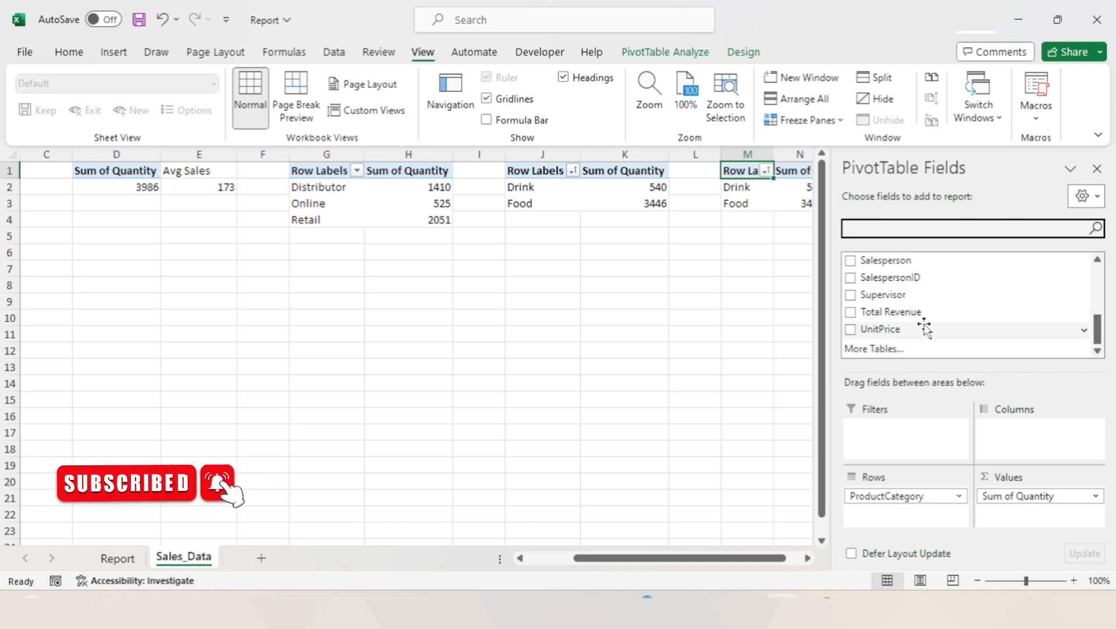
- Replace ProductCategory with ProductGroup as the row field of the copied pivot table and close the field list
click(902, 228)
text(gr)
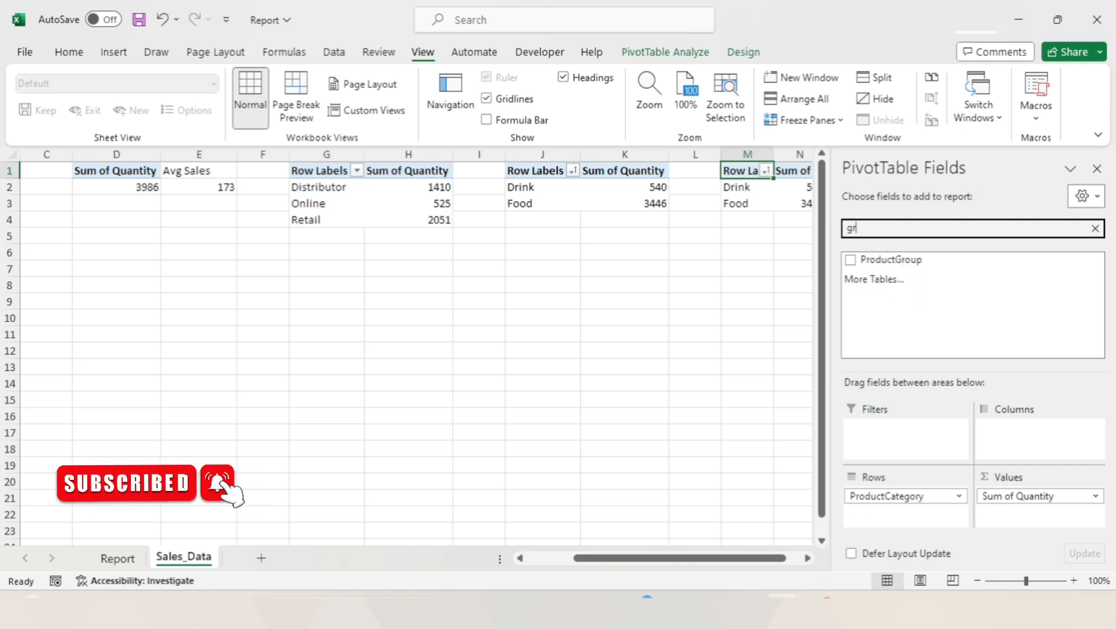
drag(900, 505, 864, 544)
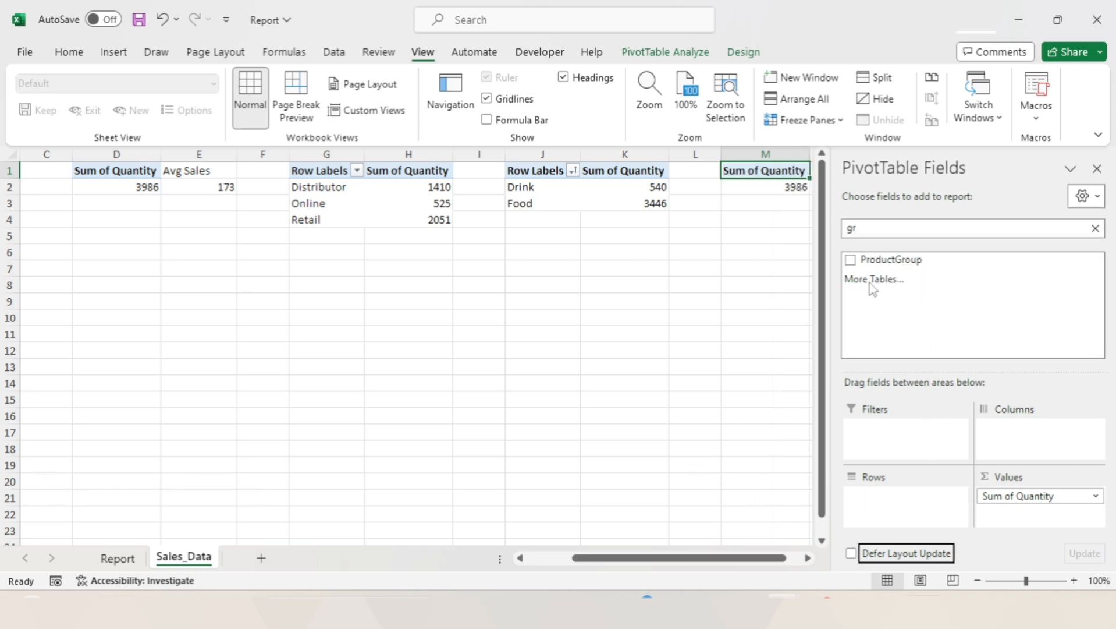
drag(889, 260, 895, 515)
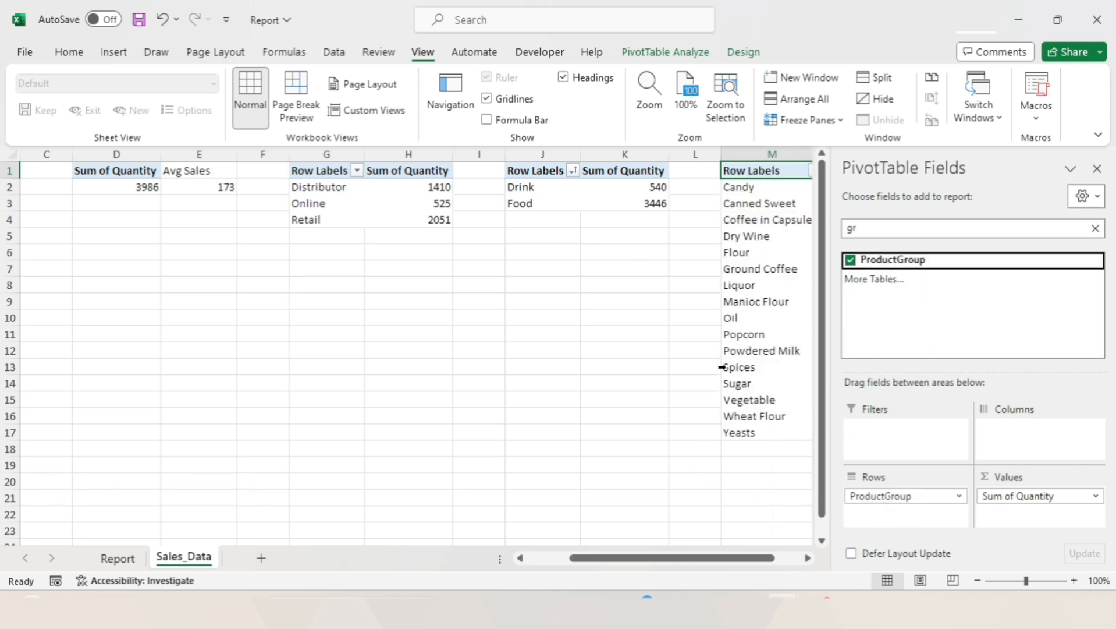
click(1094, 170)
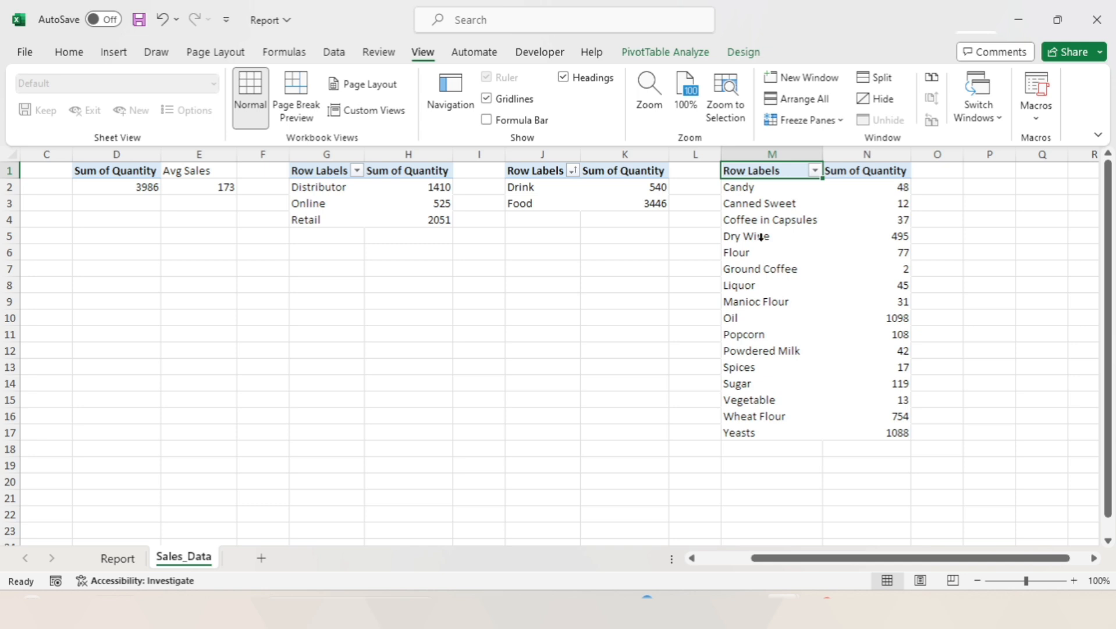
- Sort the product group pivot table by Sum of Quantity from smallest to largest
right_click(831, 190)
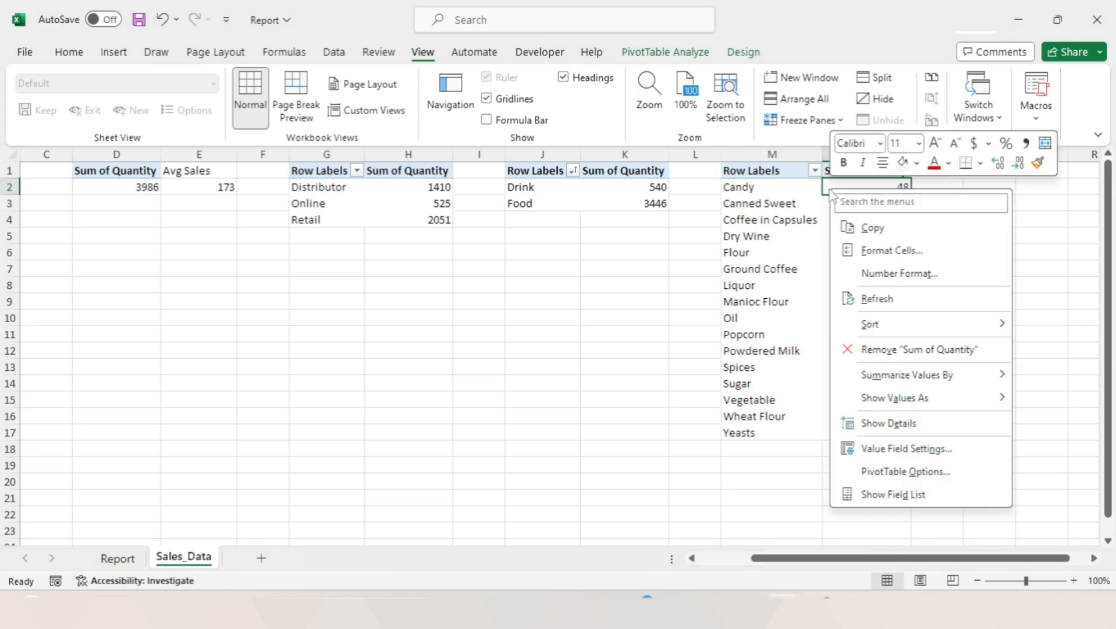
mouse_move(962, 330)
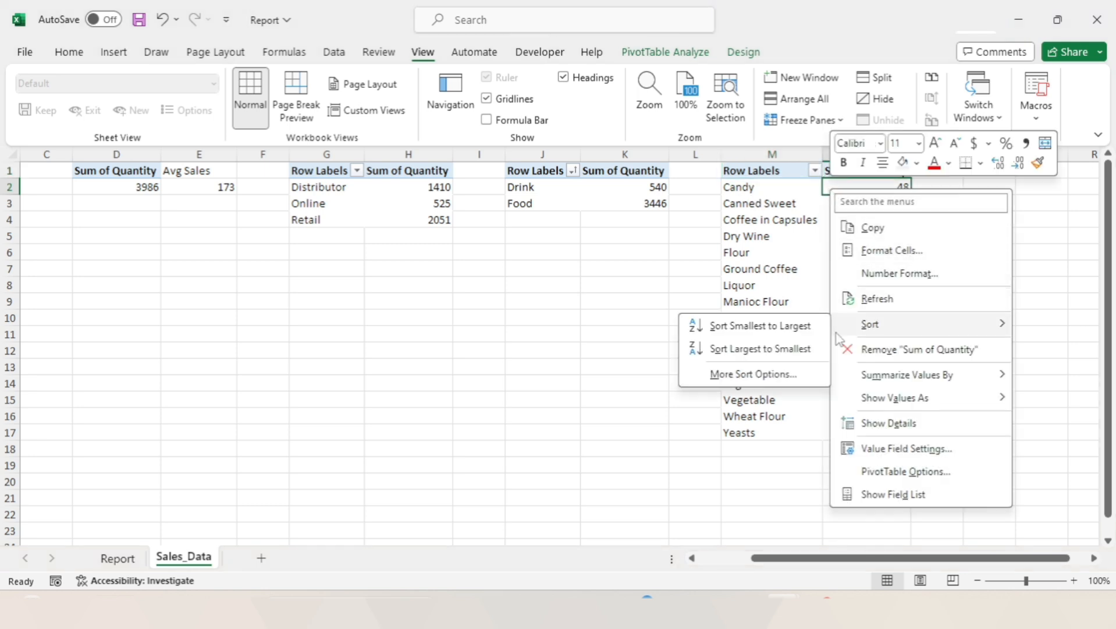
click(807, 322)
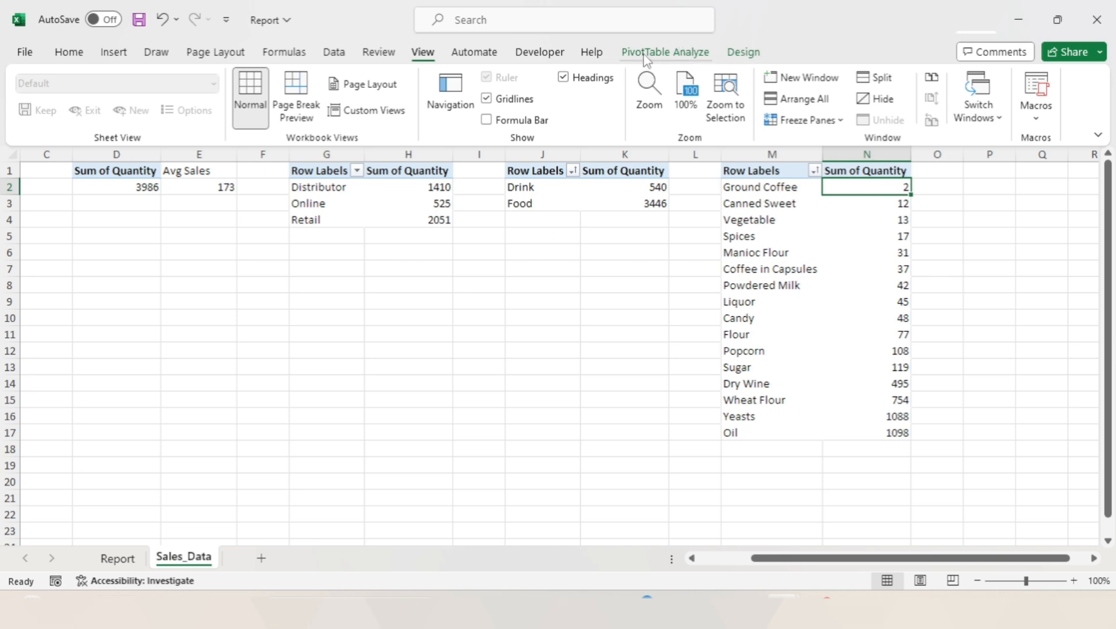
- Insert a horizontal bar PivotChart from the product group pivot table
click(664, 52)
click(878, 93)
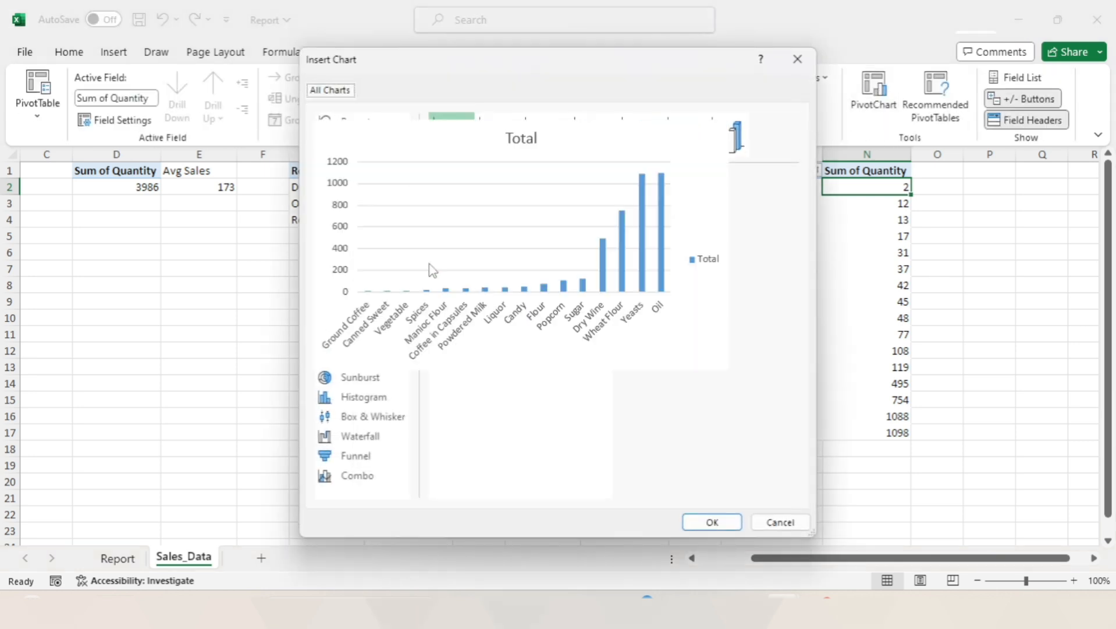
click(356, 224)
mouse_move(463, 240)
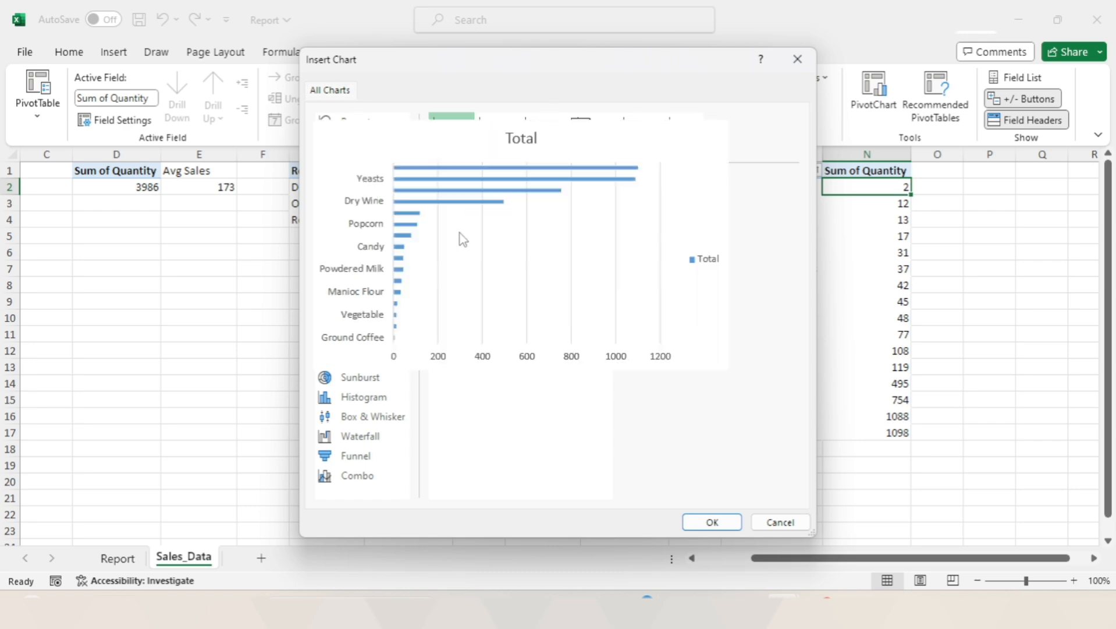
click(710, 522)
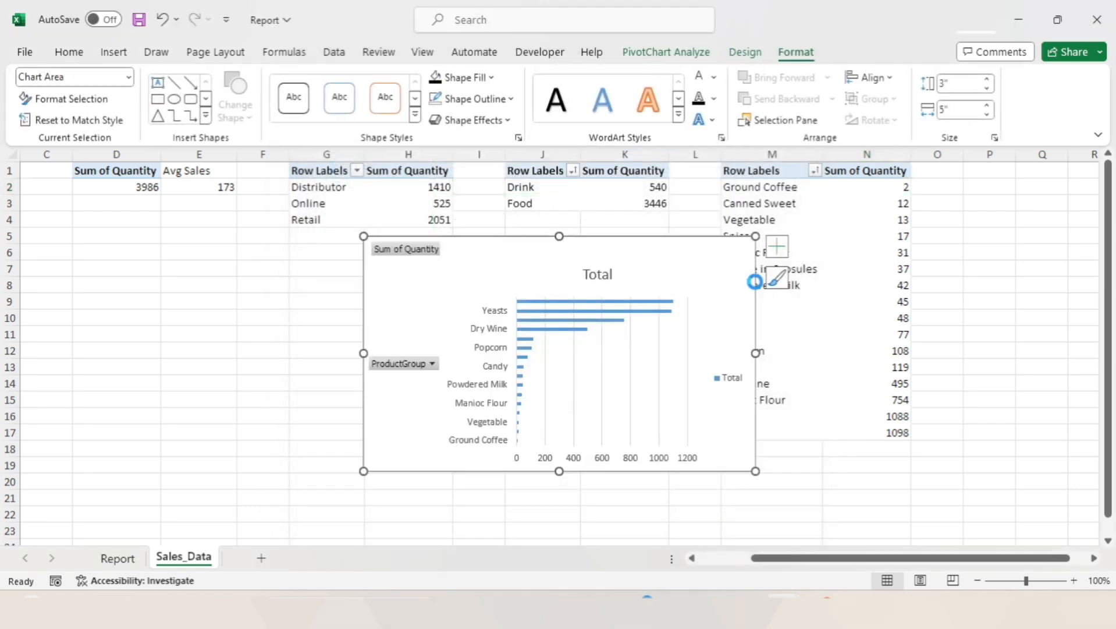
- Move the product group bar chart from the Sales_Data sheet to the Report sheet beside the existing charts
key(ctrl+x)
click(117, 558)
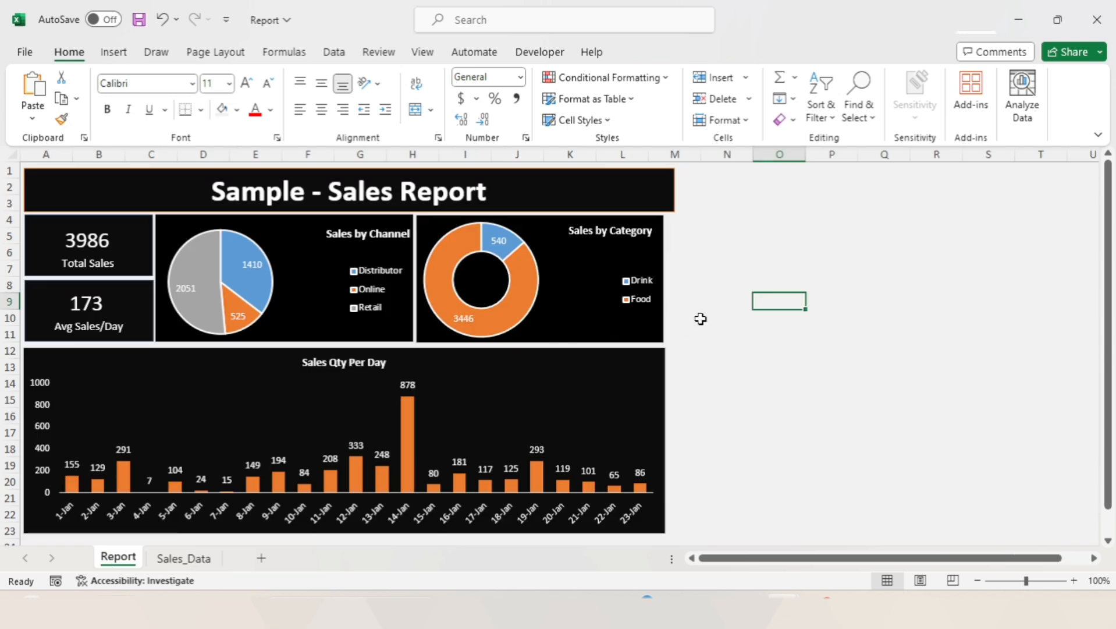
click(728, 283)
key(ctrl+v)
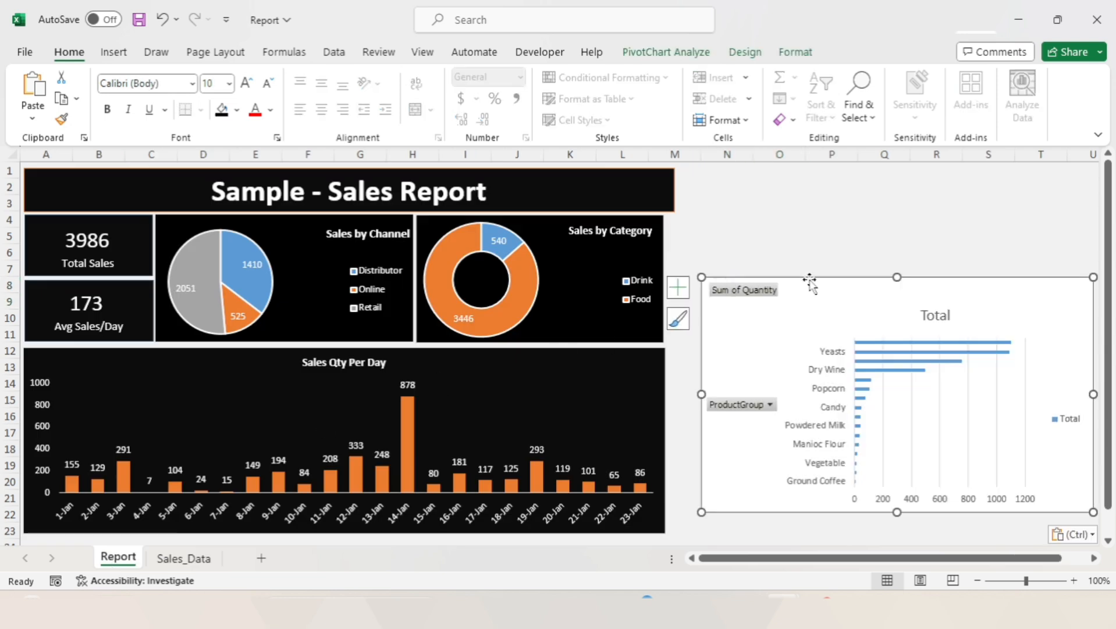
- Narrow the product group chart and extend the report title banner across to column Q
drag(1094, 394, 913, 396)
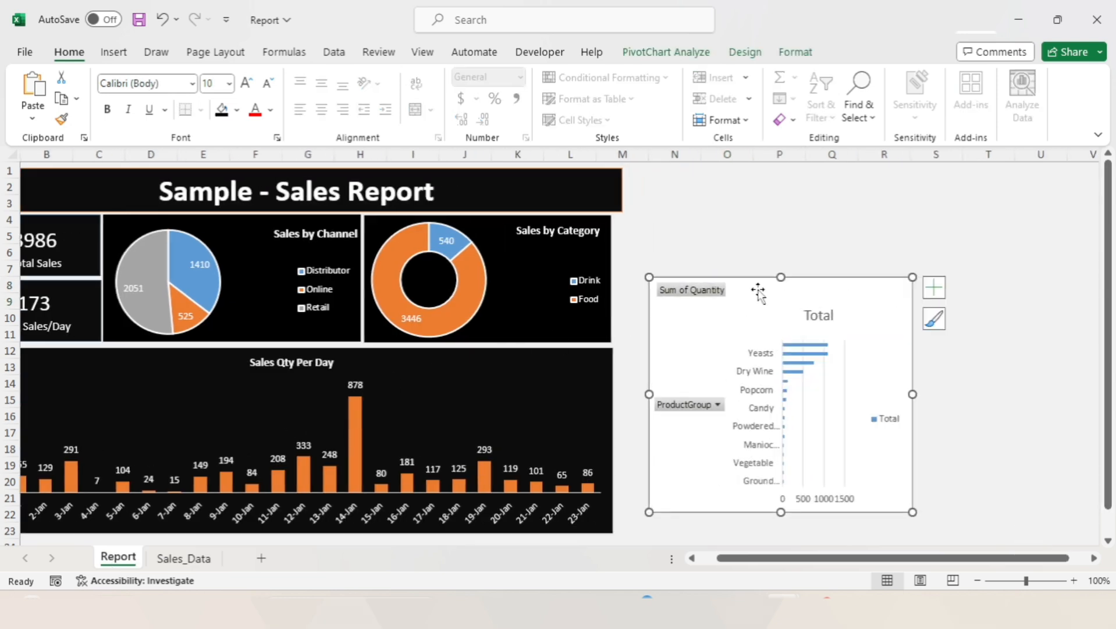
click(619, 194)
drag(621, 191, 853, 201)
- Fit the product group chart beneath the banner at the dashboard's full height, and hide its field buttons and legend
click(821, 286)
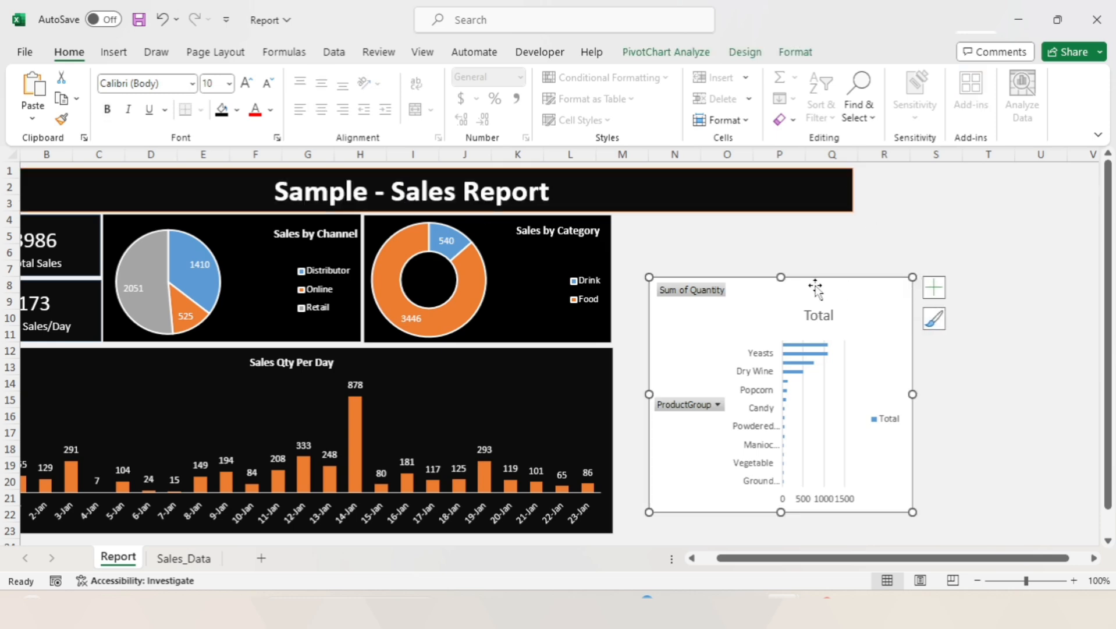
drag(781, 277, 751, 217)
drag(908, 365, 822, 332)
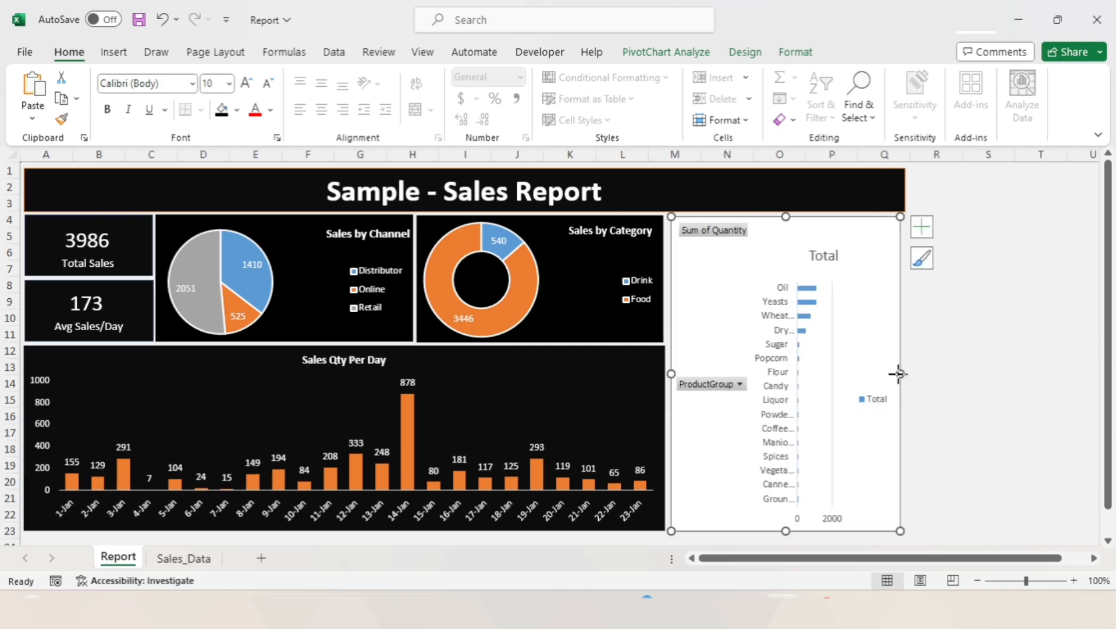
drag(899, 374, 889, 376)
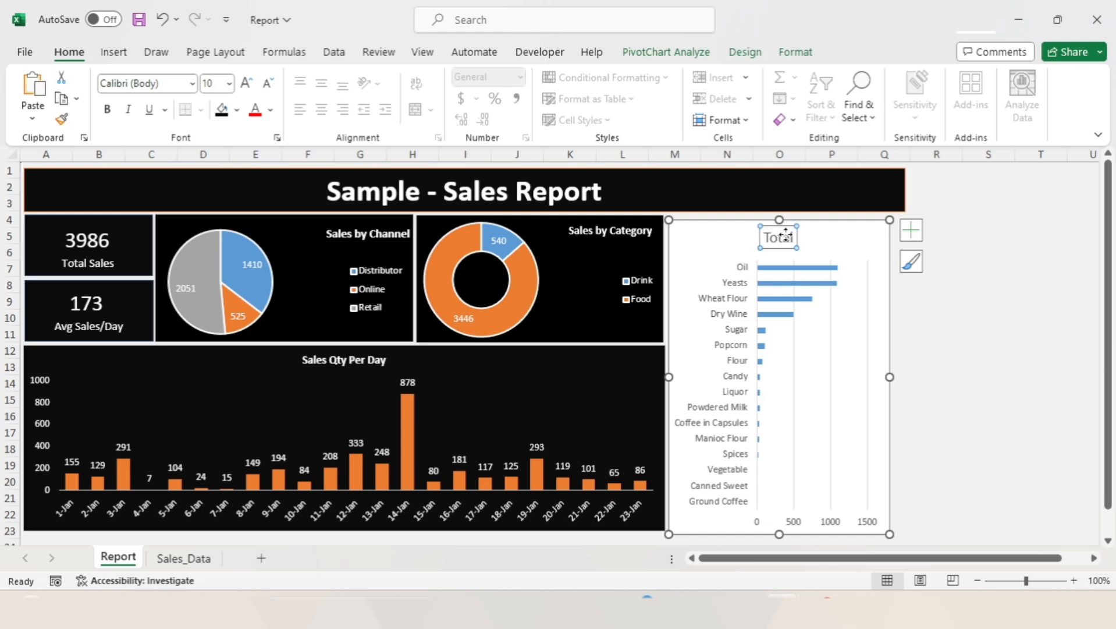
- Title the product group chart "Sales by Product Group" in small white text and fill the chart background black
double_click(778, 231)
text(Sales by Product Group)
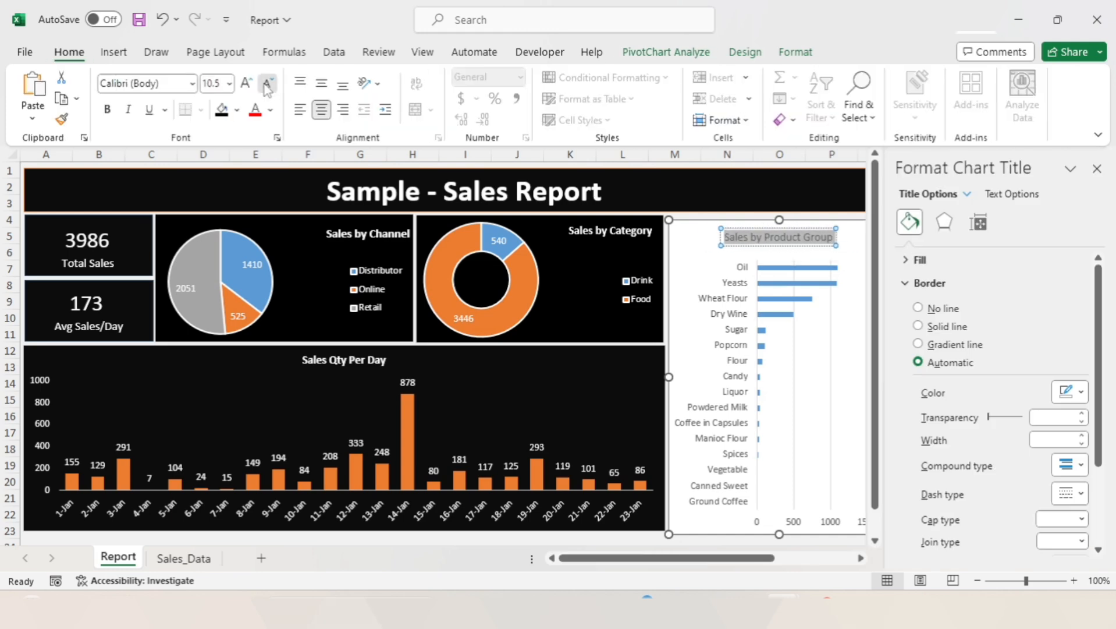
click(796, 52)
- Color the product group bars and gridlines orange, and add data labels with white chart text
right_click(780, 258)
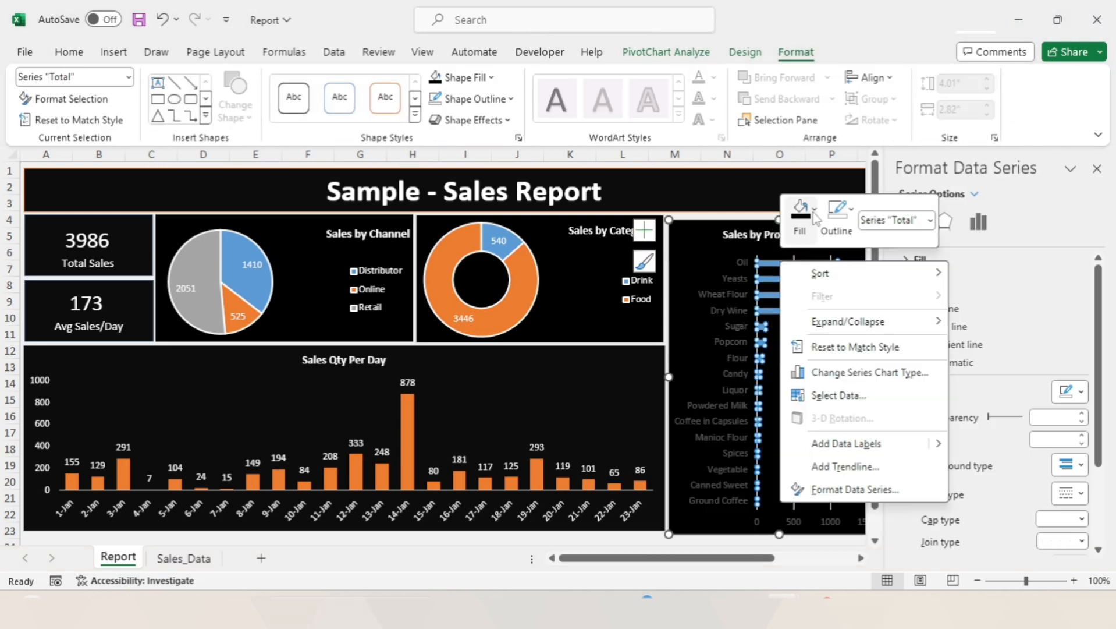
click(794, 407)
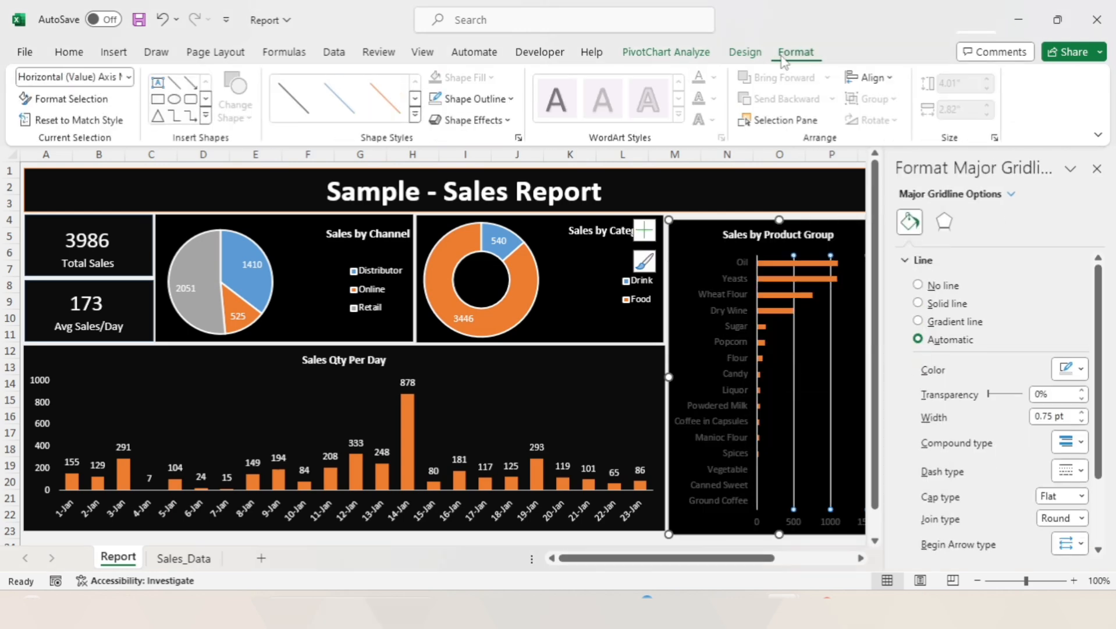
click(757, 500)
right_click(795, 262)
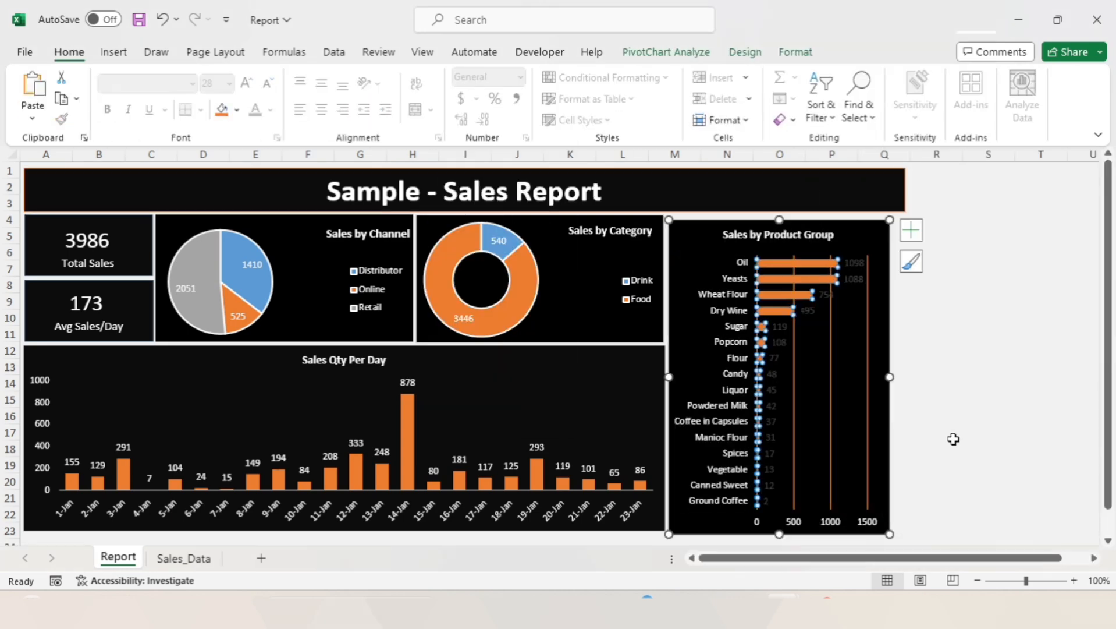
click(971, 304)
- Align the product group chart's top edge with the Sales by Category chart and save the workbook
click(901, 497)
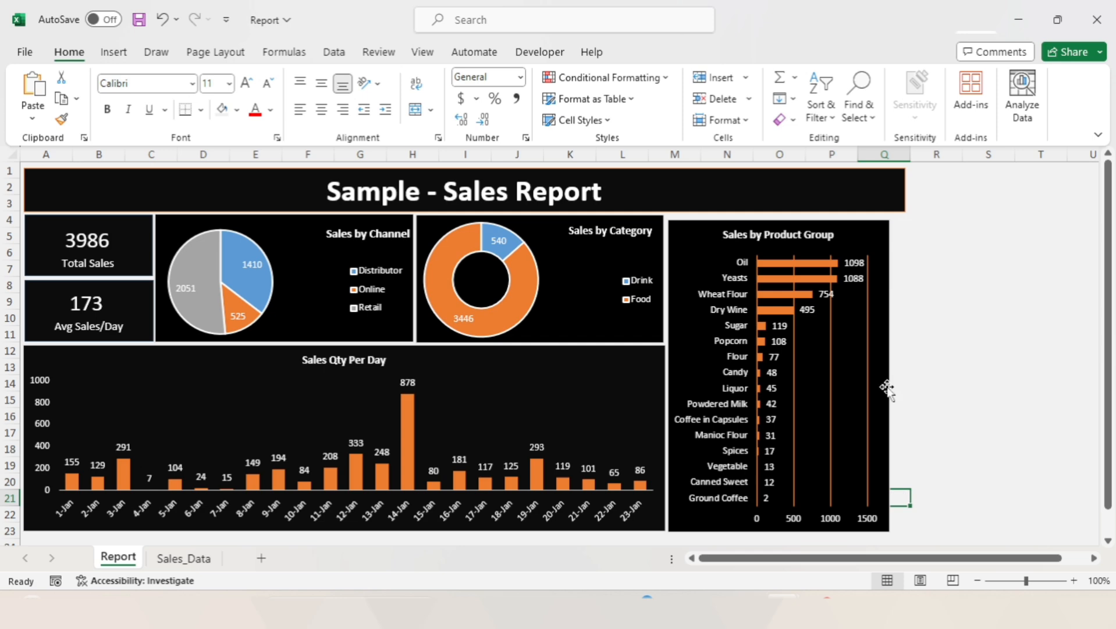
click(887, 384)
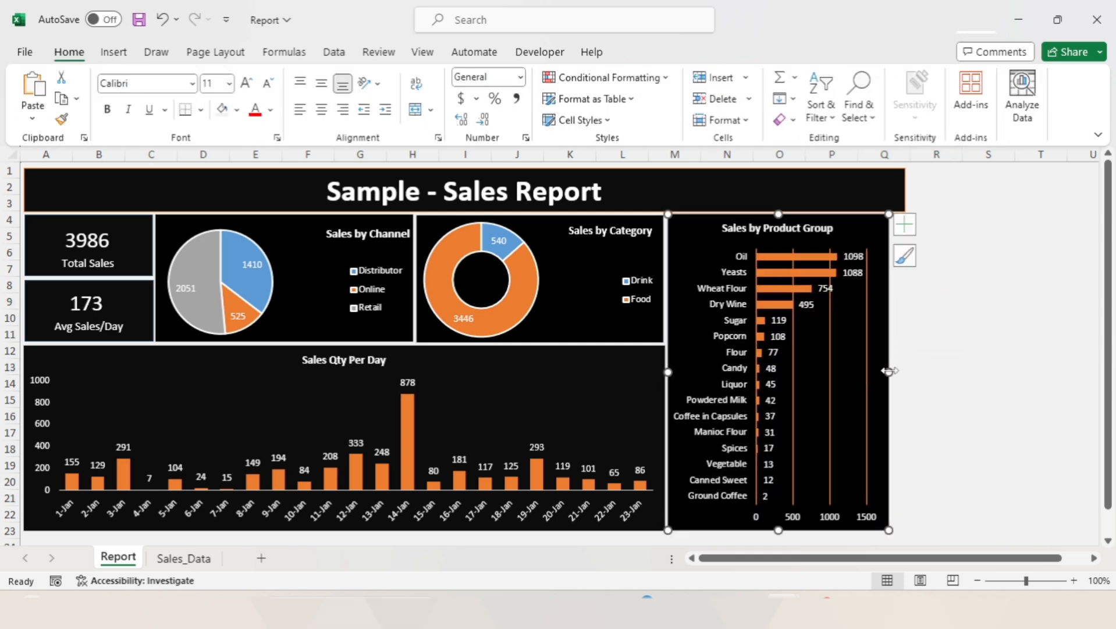
click(936, 368)
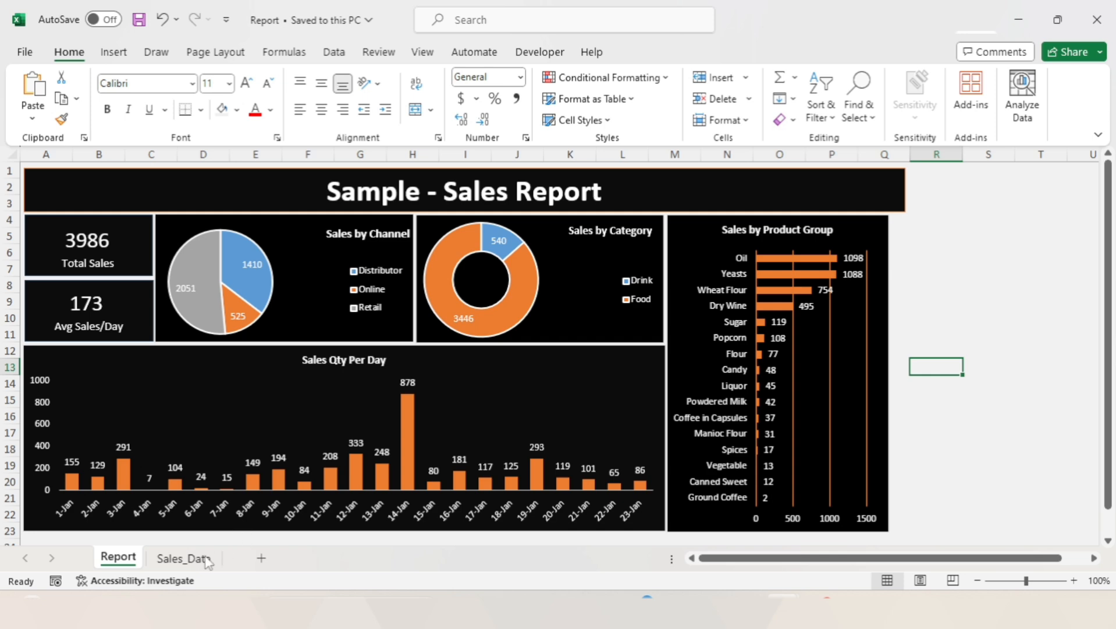
- Copy the product group pivot table on the Sales_Data sheet and paste the copy at P1
click(184, 558)
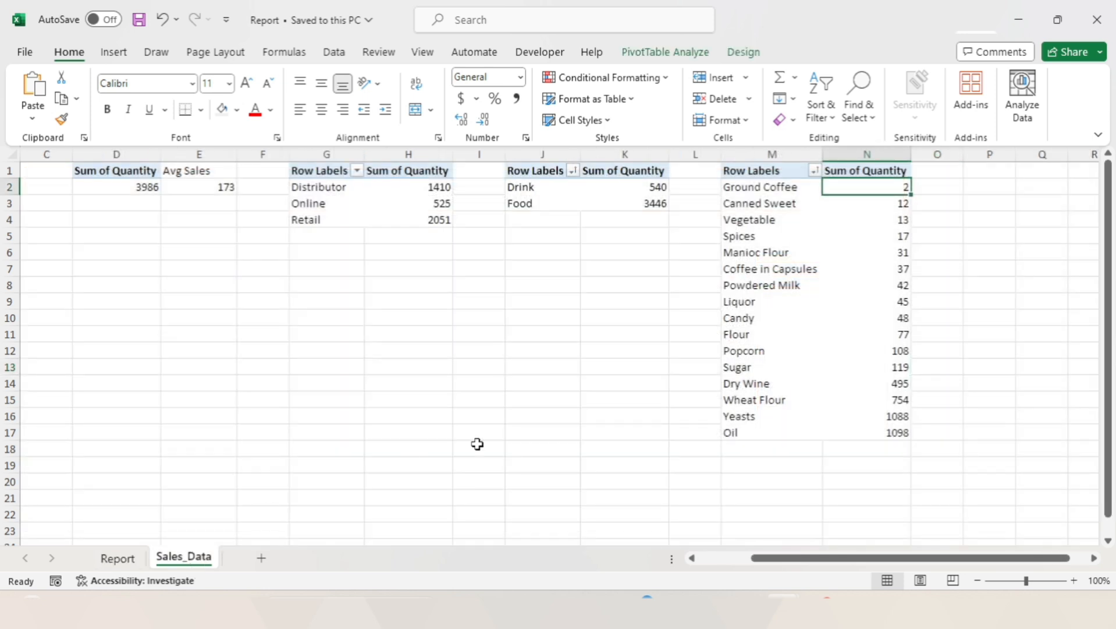
key(Left)
key(Up)
key(shift+Right)
key(ctrl+shift+Down)
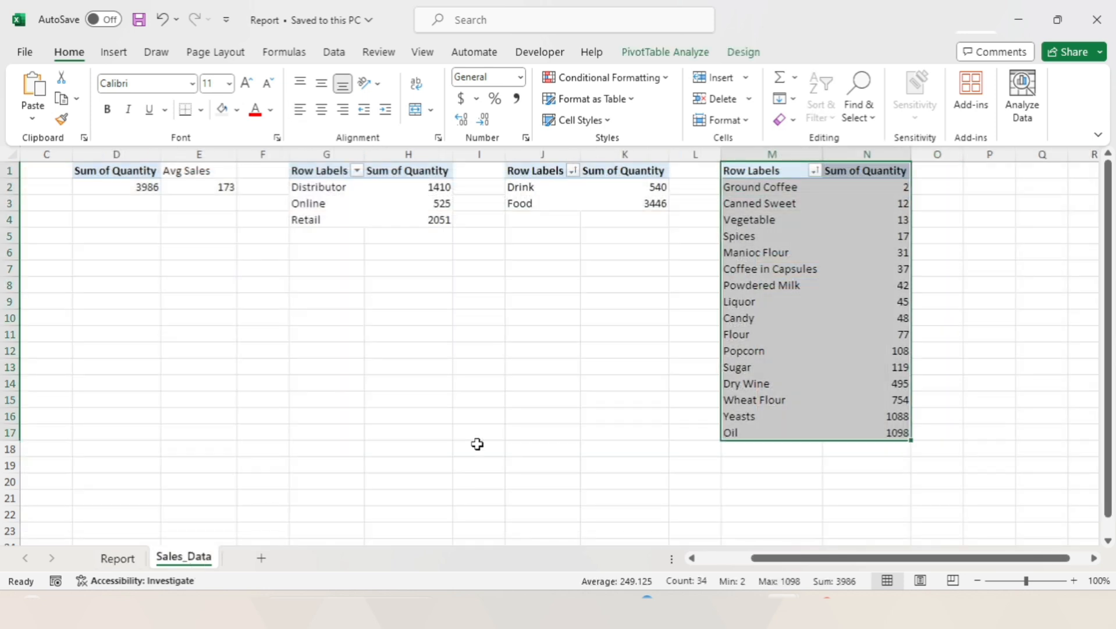
key(ctrl+c)
key(Right)
key(Right)
key(Right)
key(ctrl+v)
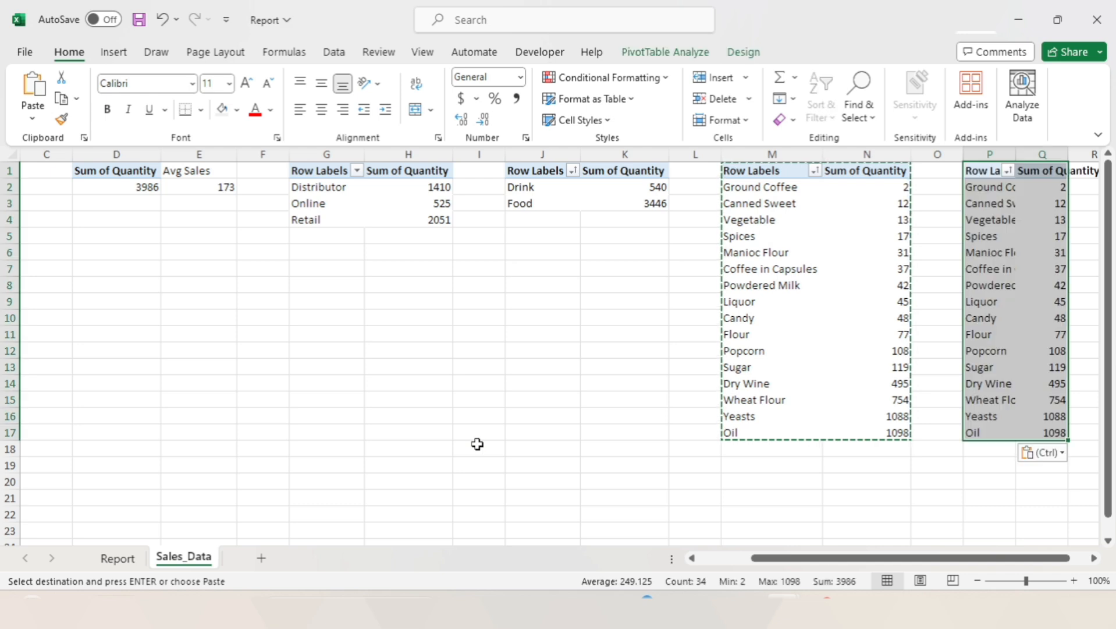
key(Escape)
- Replace ProductGroup with Salesperson as the row field of the pivot table at P1
key(Right)
key(Right)
key(Right)
key(Right)
key(Right)
key(Right)
key(Right)
key(Right)
key(ctrl+Left)
key(Left)
key(Left)
key(Right)
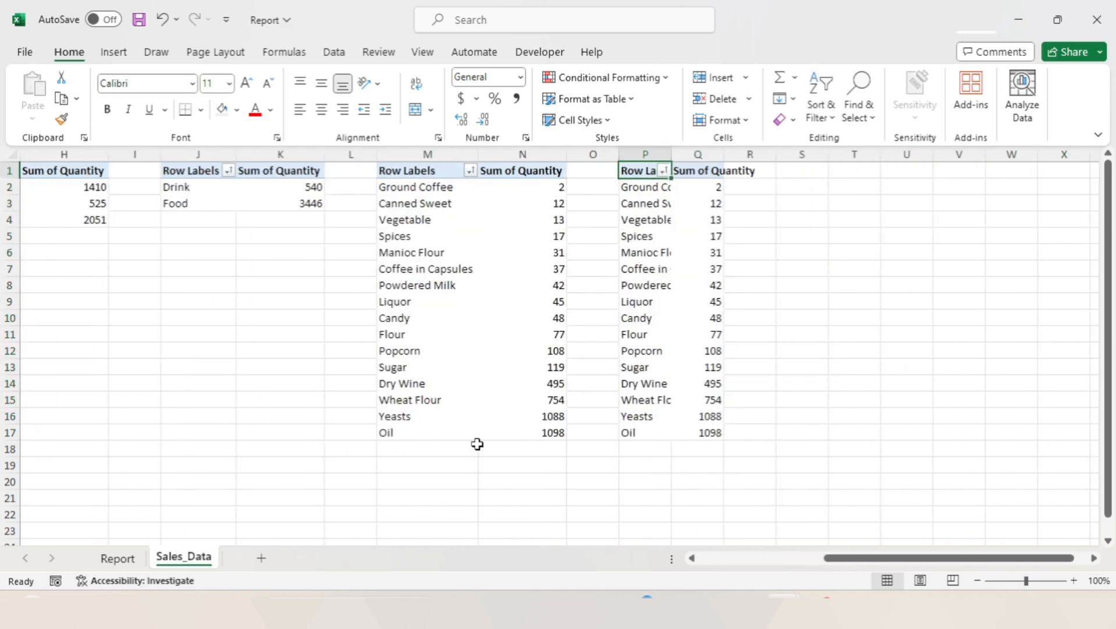
right_click(638, 169)
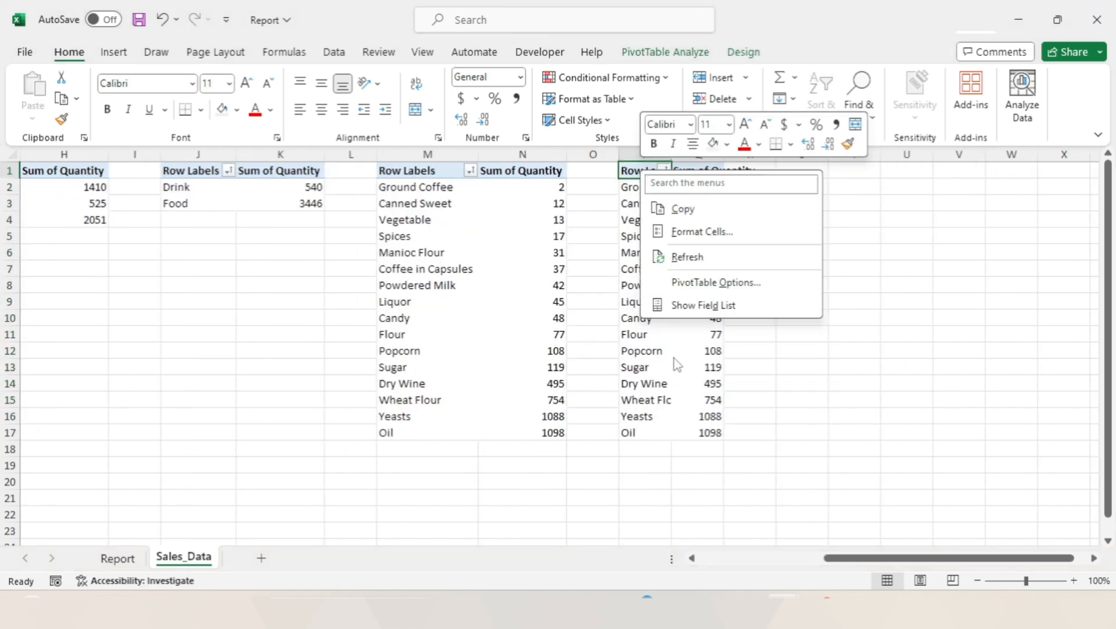
click(698, 306)
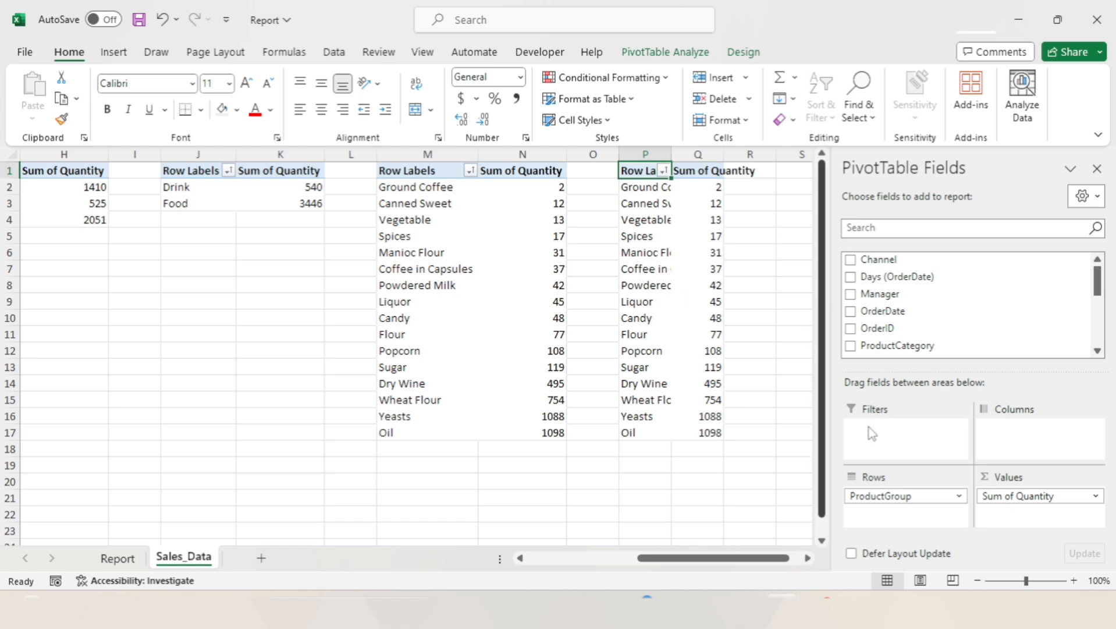
drag(894, 495, 721, 511)
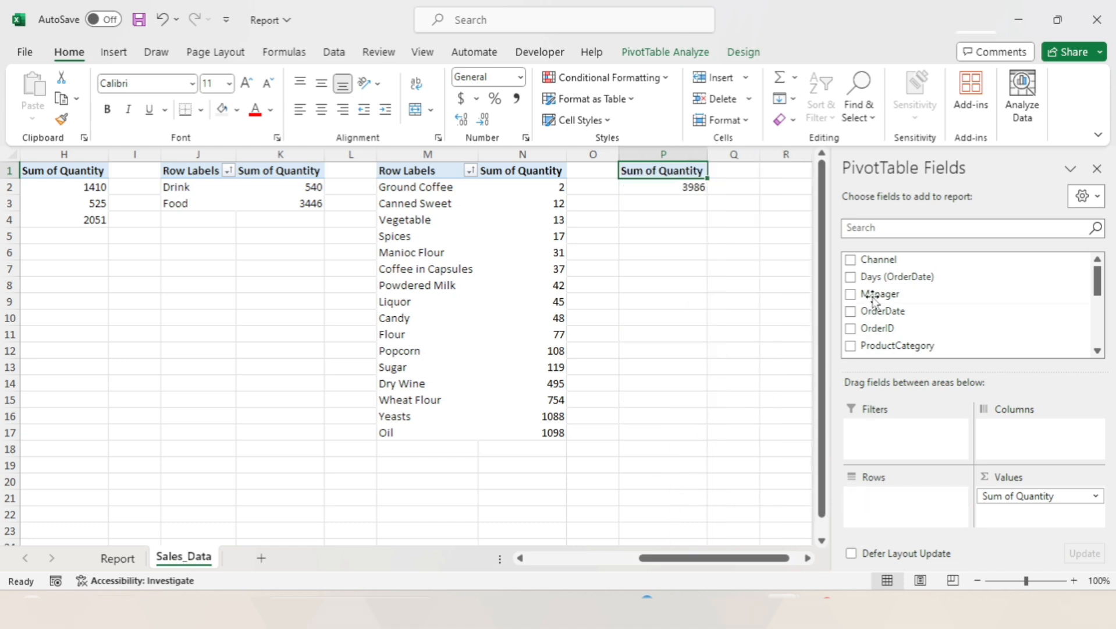
click(889, 228)
text(sal)
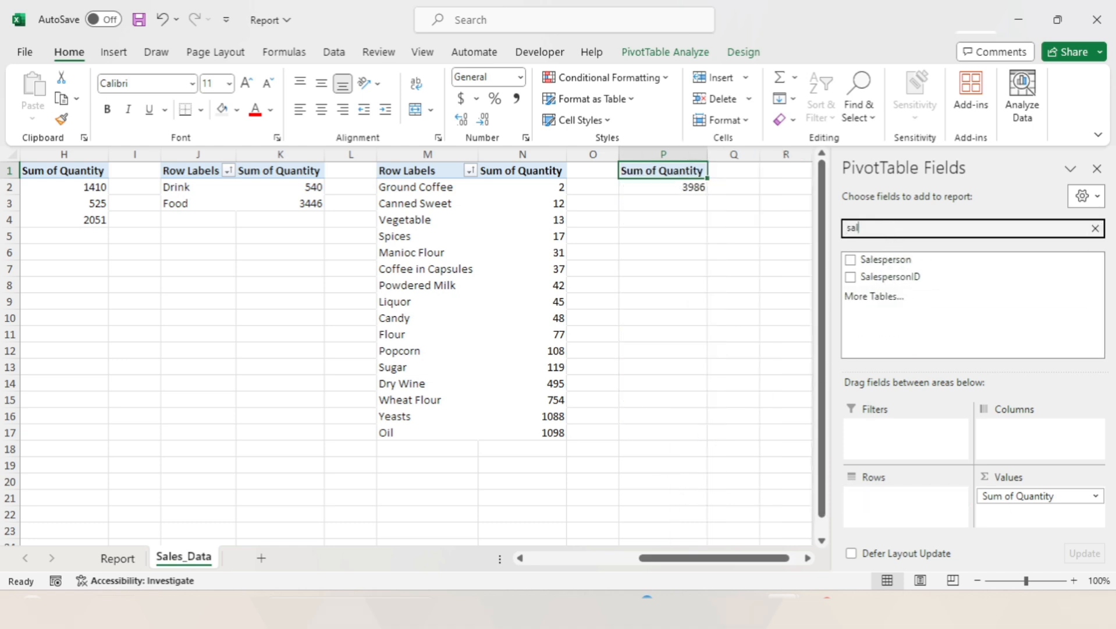
drag(903, 258, 885, 500)
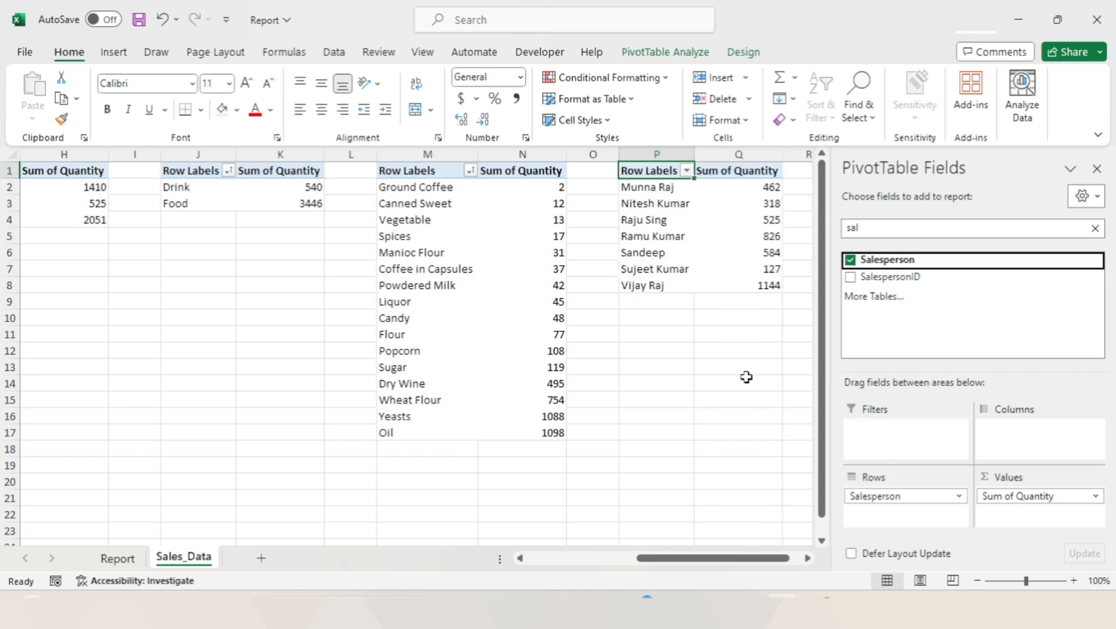
- Filter the salesperson pivot table to the top 3 items by Sum of Quantity
click(687, 171)
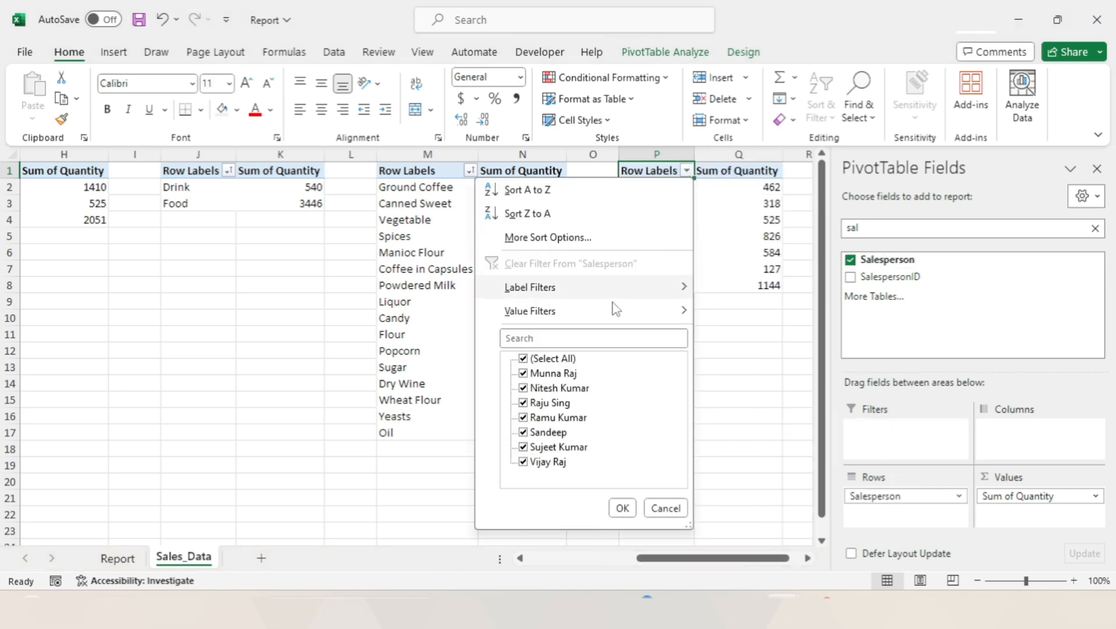
mouse_move(556, 315)
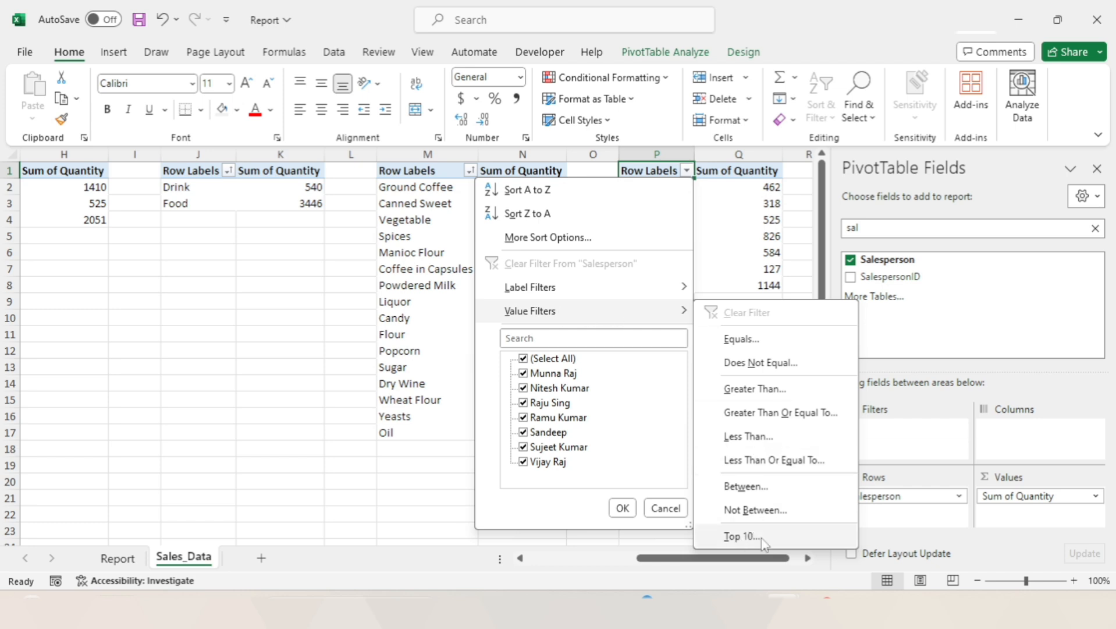
click(743, 536)
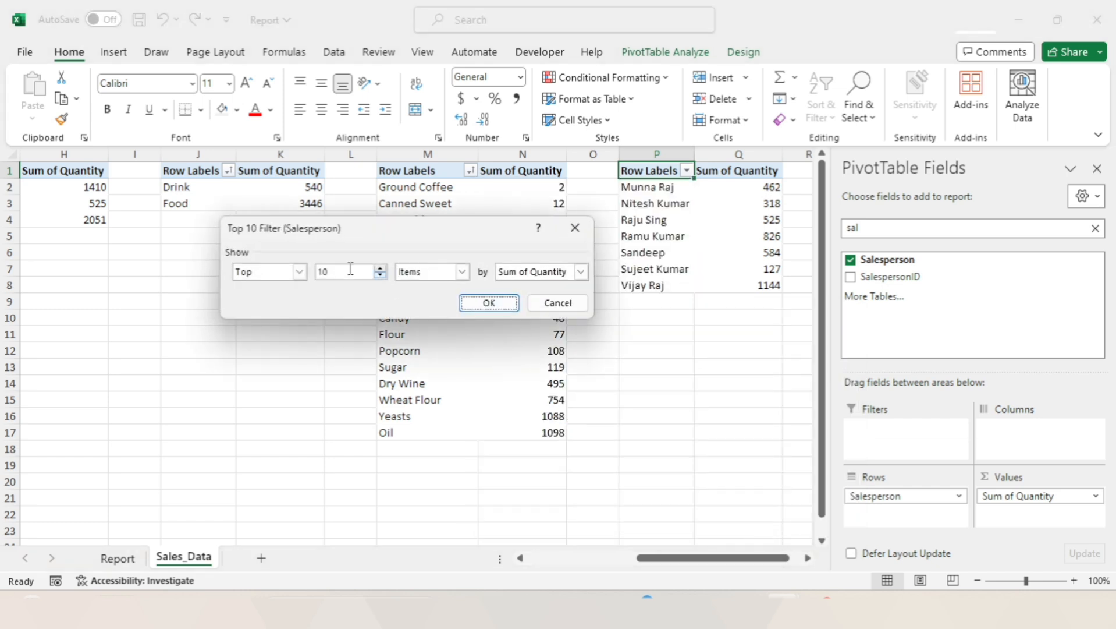
click(346, 272)
key(BackSpace)
click(489, 303)
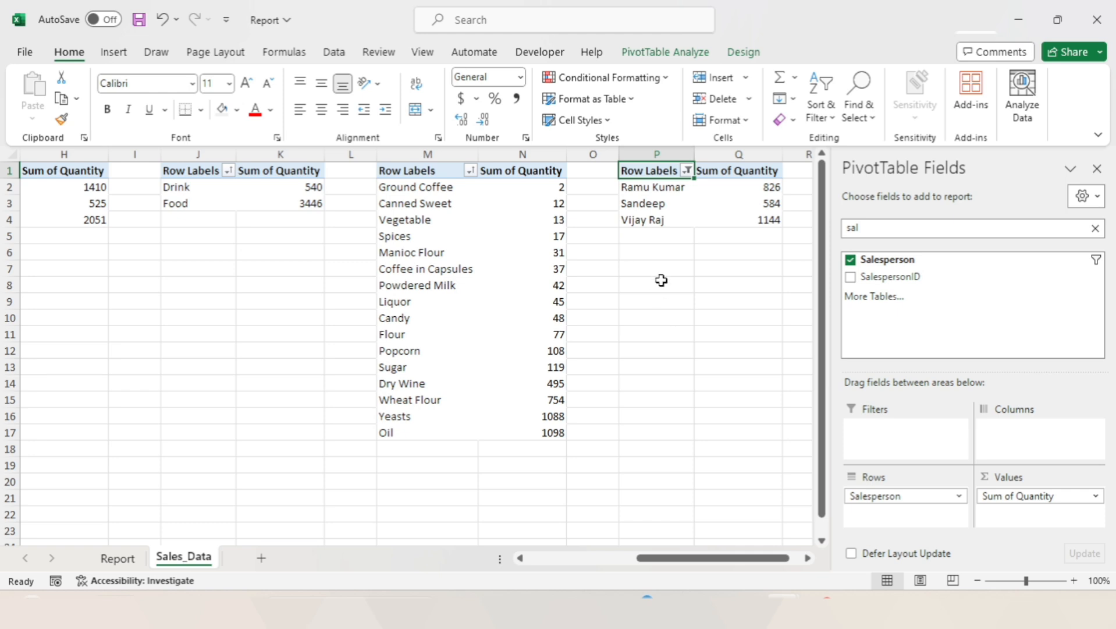
- Insert a clustered column PivotChart from the filtered salesperson pivot table
click(687, 53)
click(873, 96)
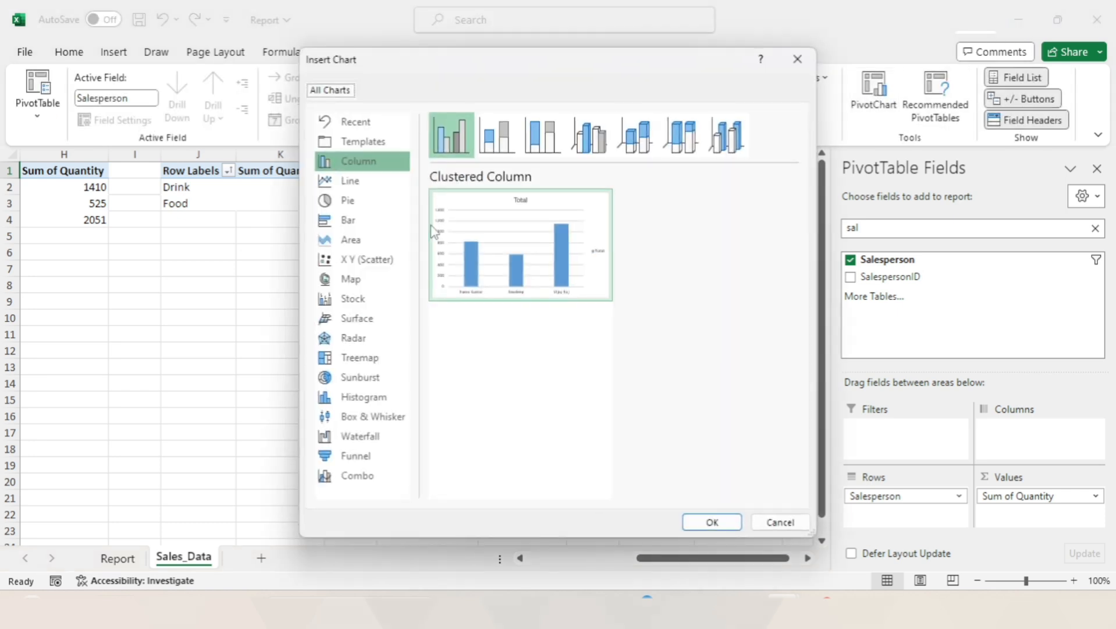
click(711, 522)
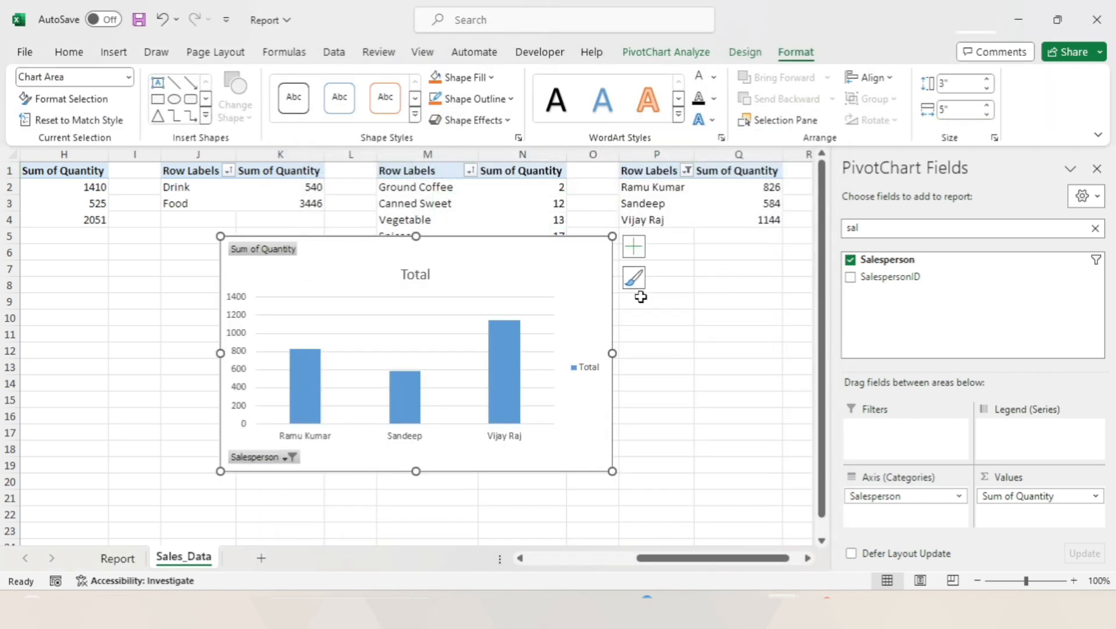
- Move the salesperson chart to the Report sheet beside the product group chart and close the field list
key(Delete)
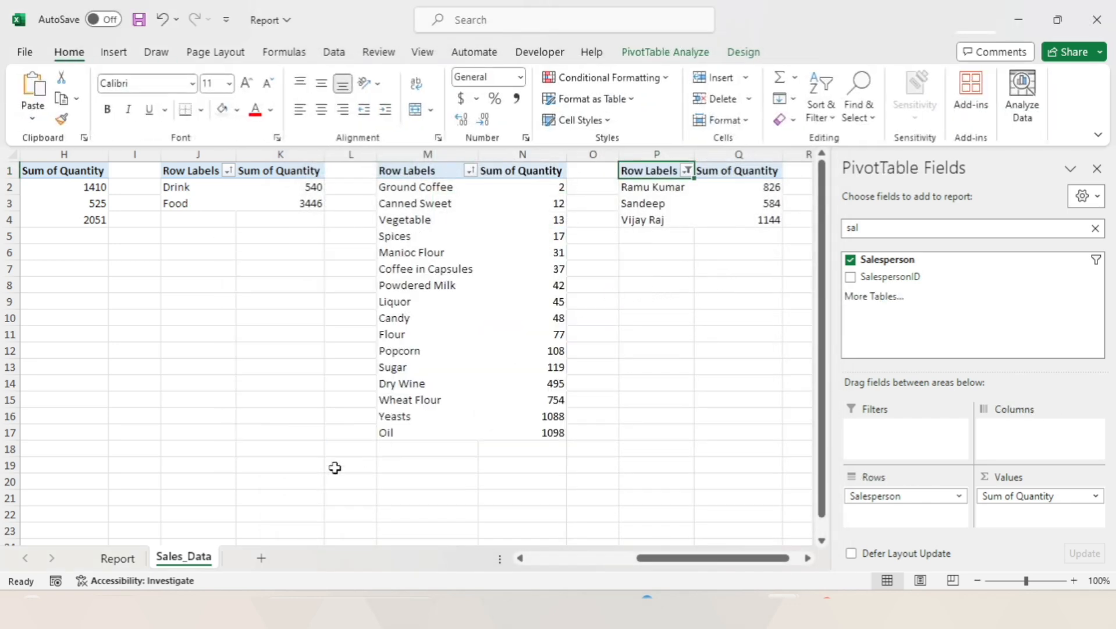
click(119, 558)
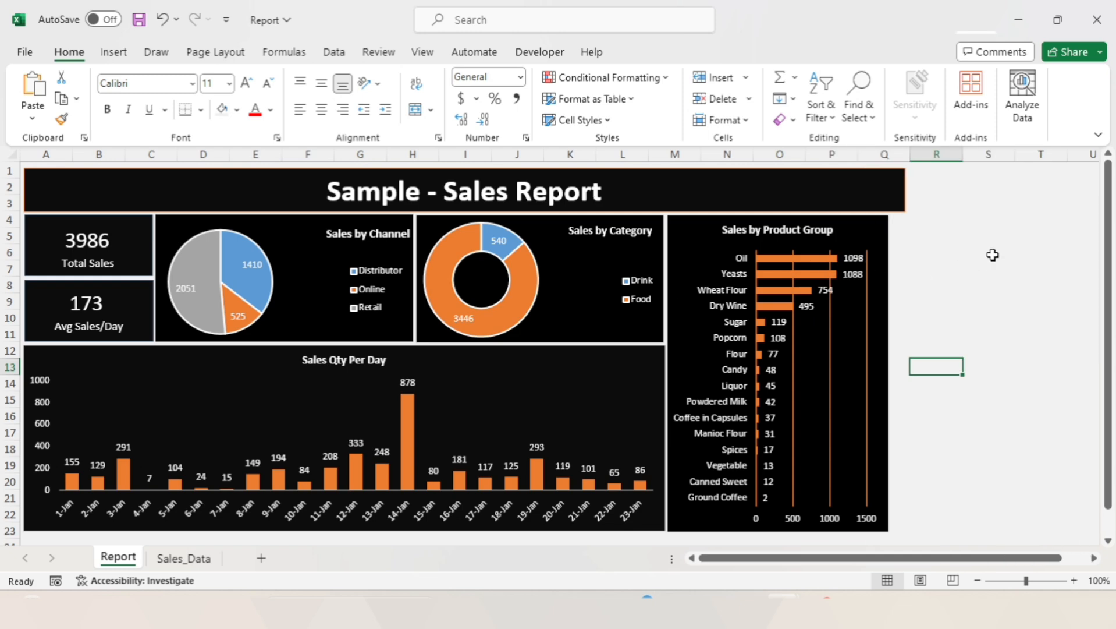
click(949, 252)
key(ctrl+v)
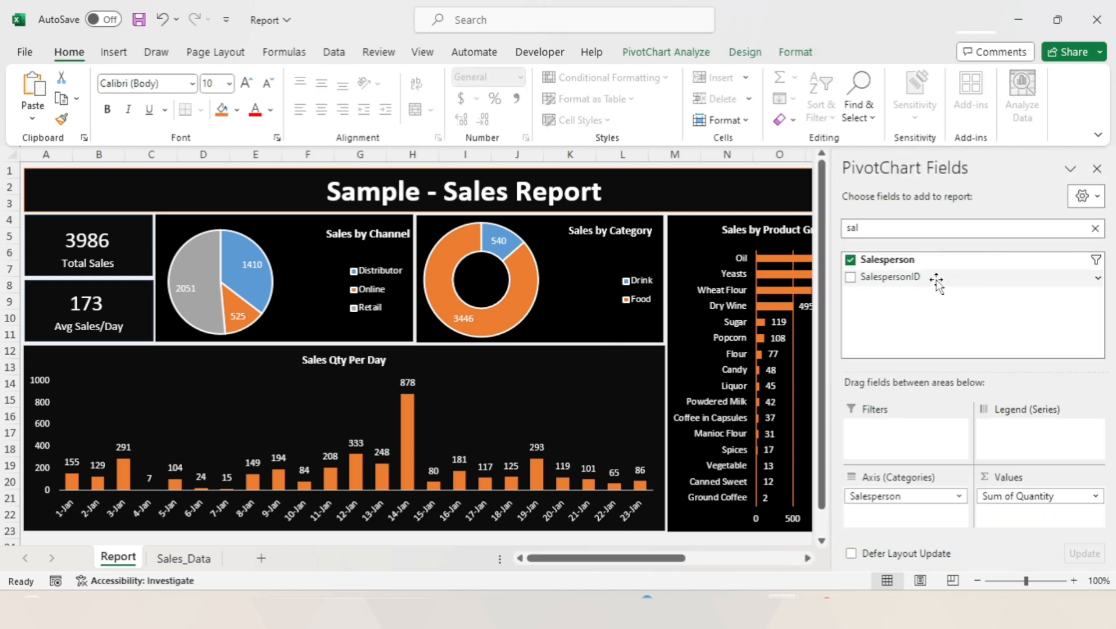
click(1097, 168)
- Shrink the salesperson chart and place it level with the product group chart's top edge, hiding its field buttons and legend
scroll(935, 352, right, 2)
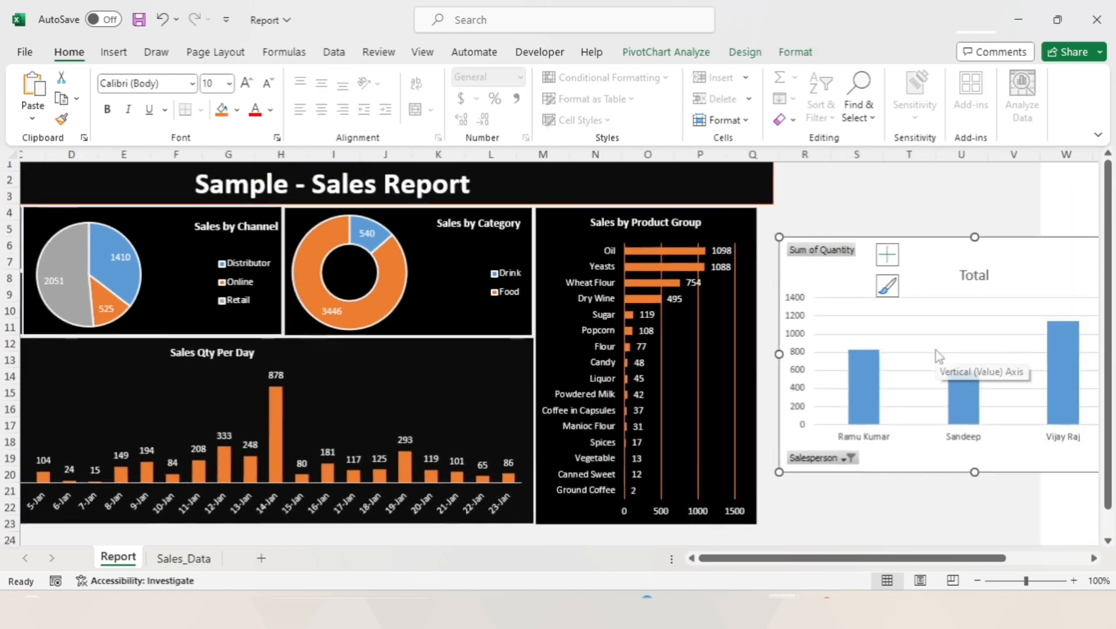
scroll(935, 351, right, 3)
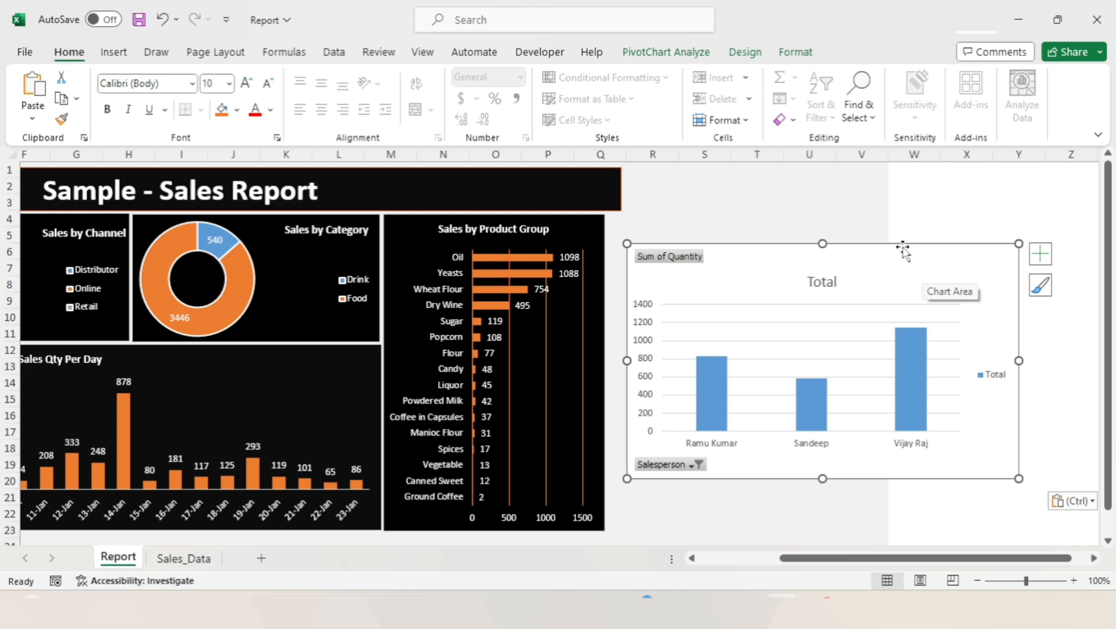
drag(993, 361, 968, 361)
drag(860, 245, 840, 228)
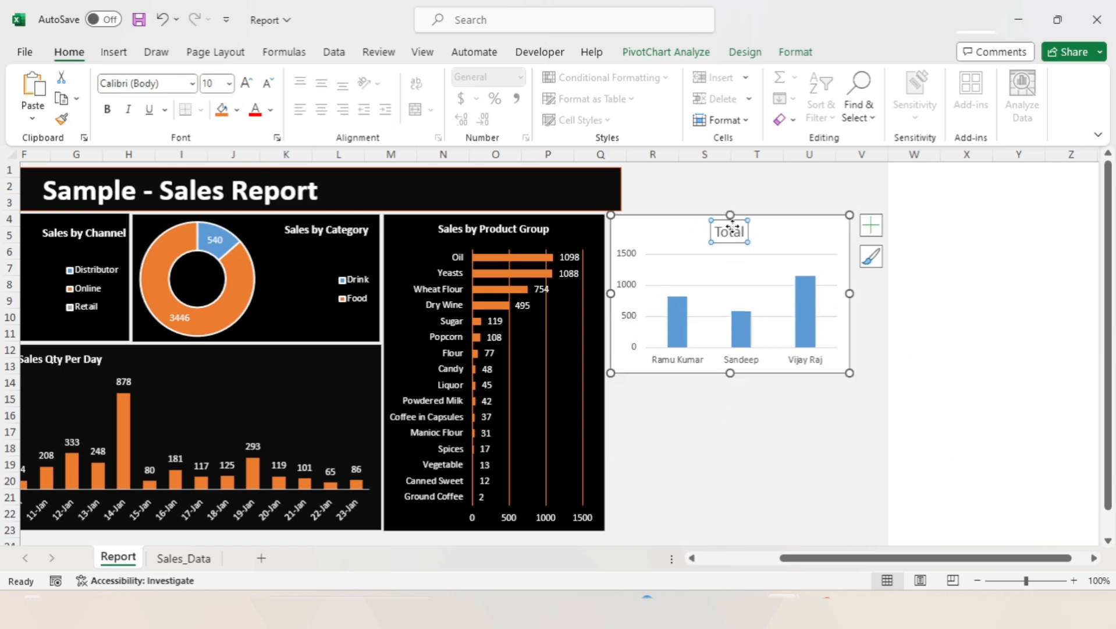
- Title the salesperson chart "Top 3 SalesPerson by Sales"
double_click(728, 229)
text(Top 3 SalesPerson by Sales)
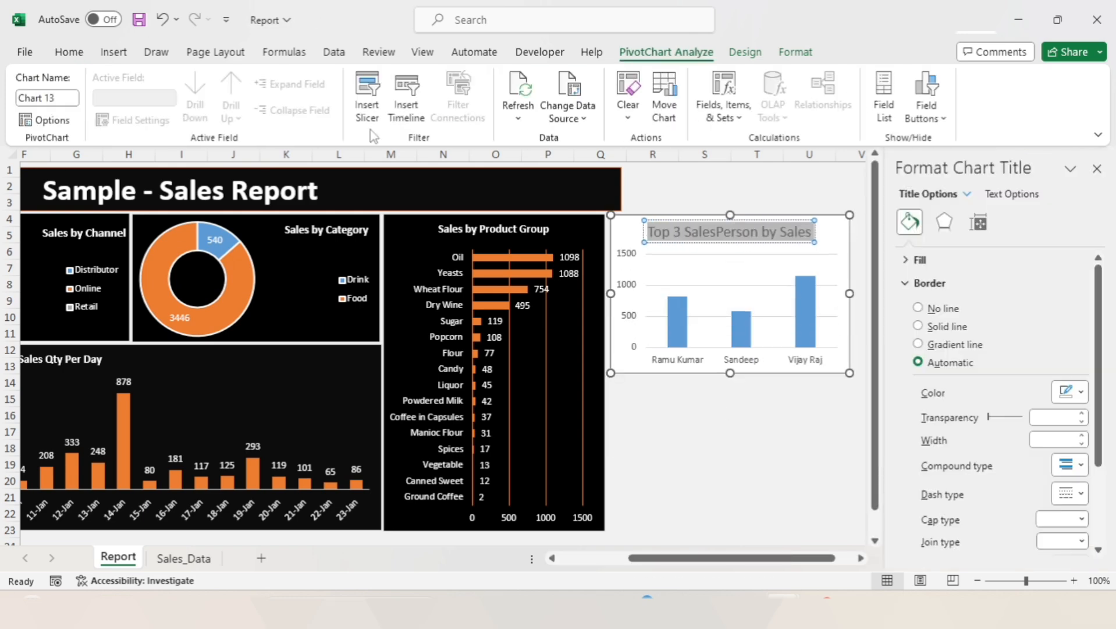
- Fill the salesperson chart's background near-black, make its title white and bold, and colour its columns orange
click(68, 52)
click(796, 51)
click(830, 232)
click(464, 78)
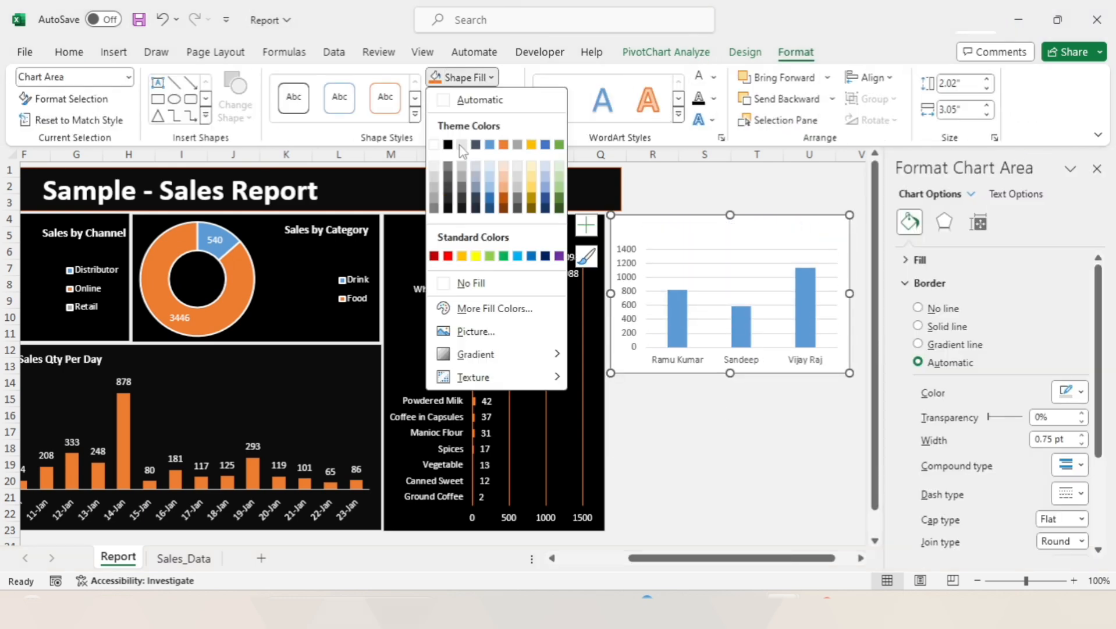
click(461, 206)
click(693, 259)
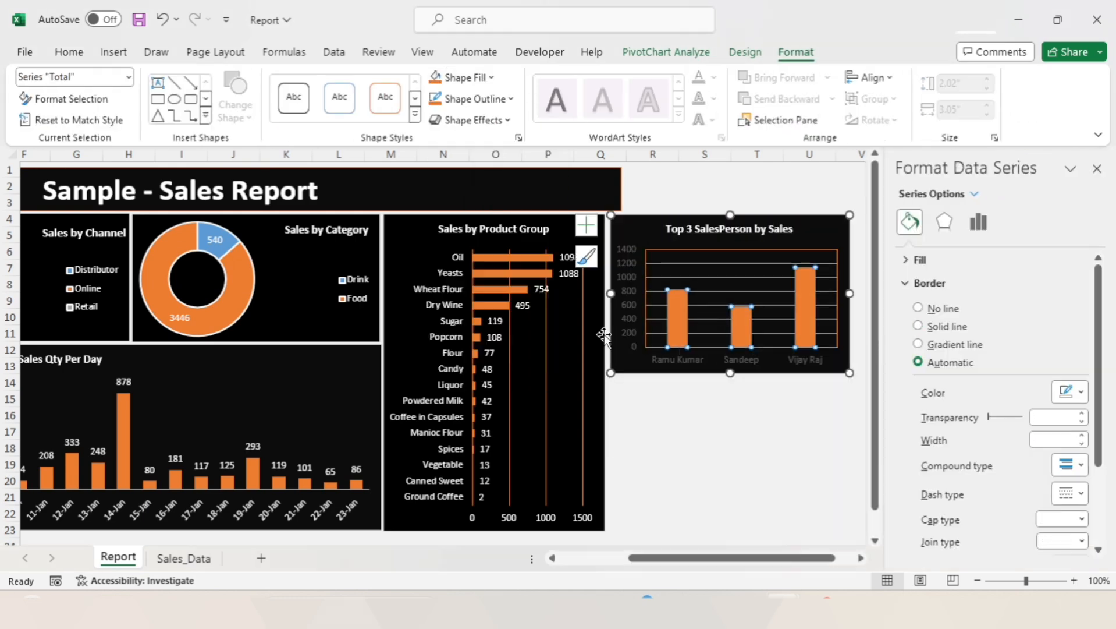
- Remove the salesperson chart's gridlines, add data labels above its columns, and save the workbook
click(675, 263)
key(Delete)
click(675, 254)
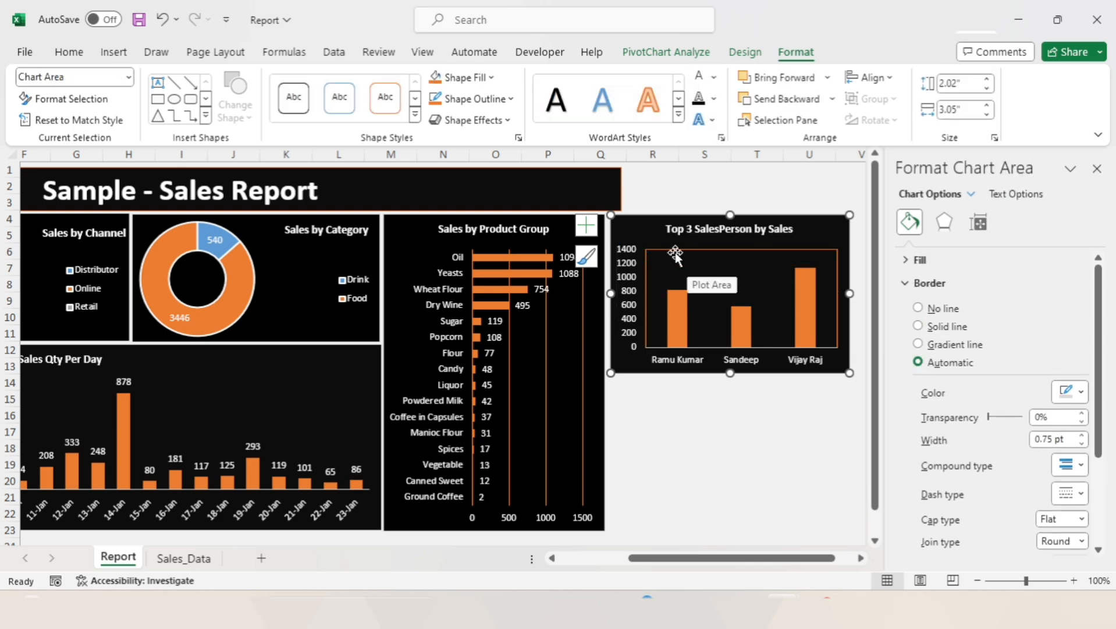
click(735, 340)
click(658, 383)
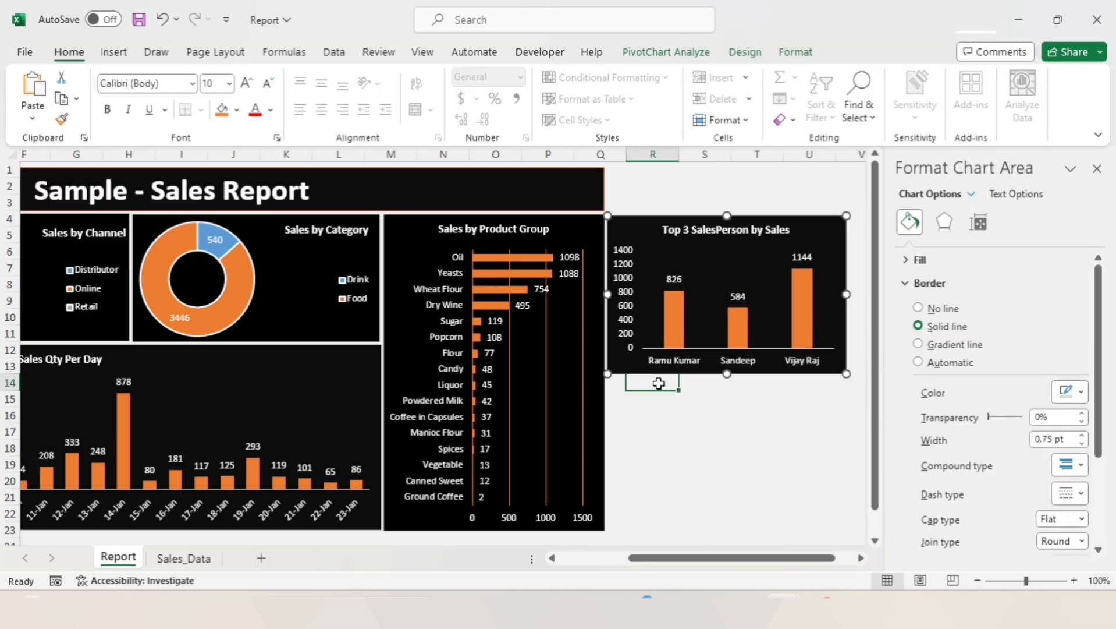
key(ctrl+s)
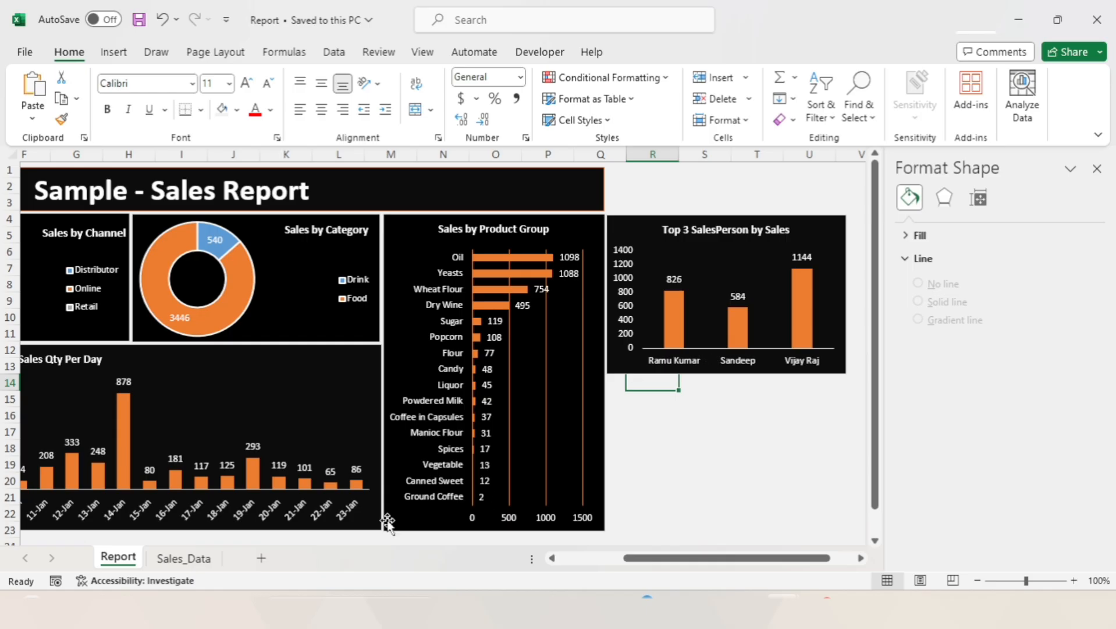
- Copy the salesperson pivot table on the Sales_Data sheet to cell S1 and close the formatting pane
click(192, 559)
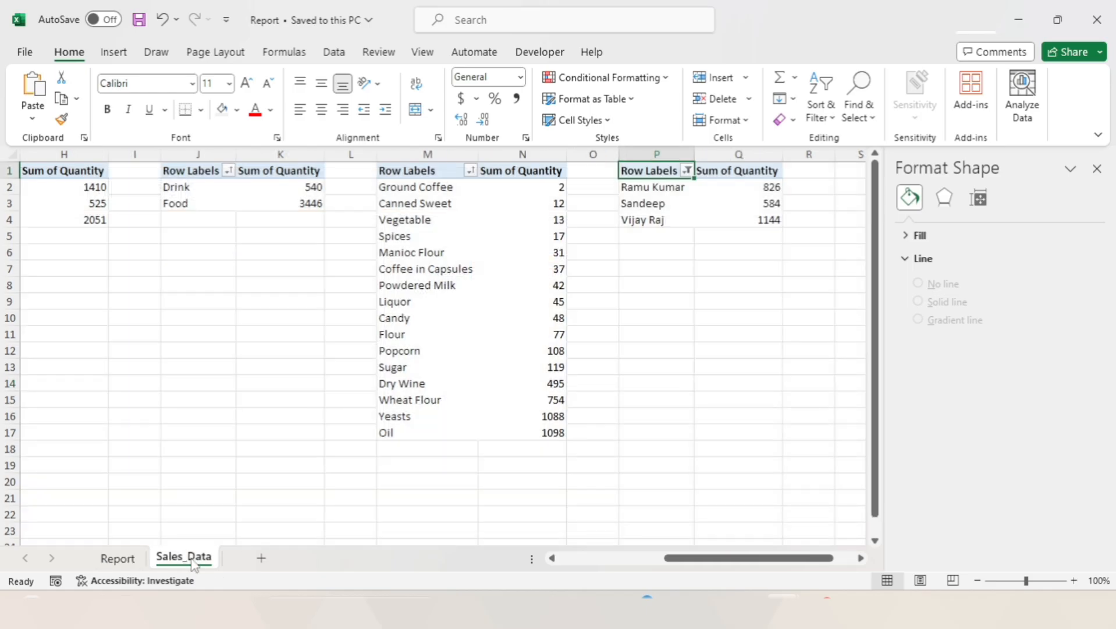
key(shift+Right)
key(ctrl+c)
key(Right)
key(Right)
key(Right)
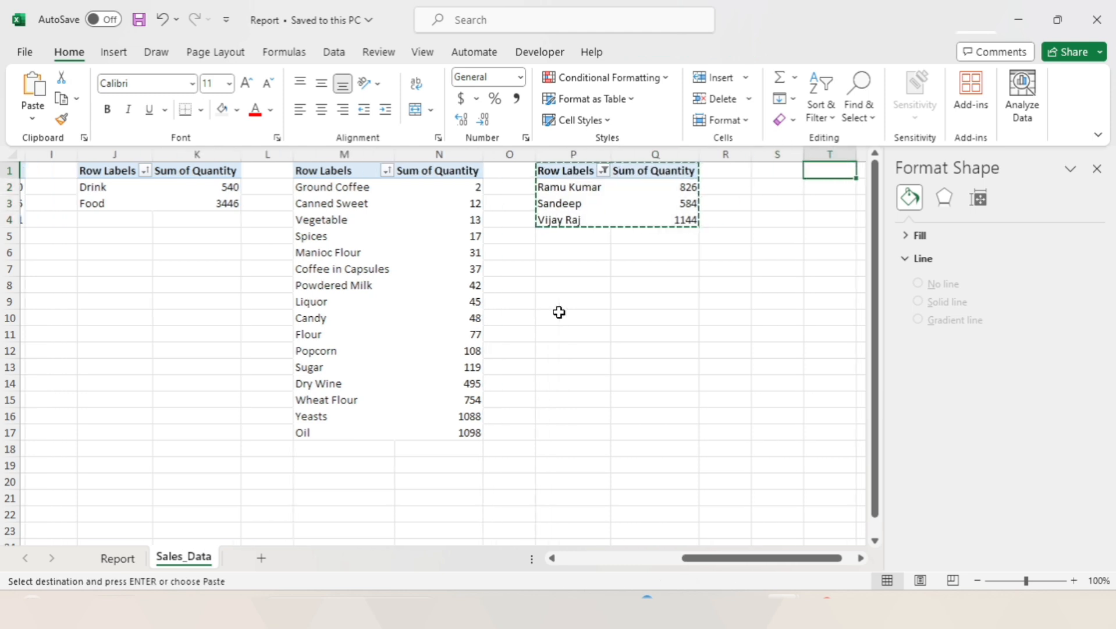
key(Return)
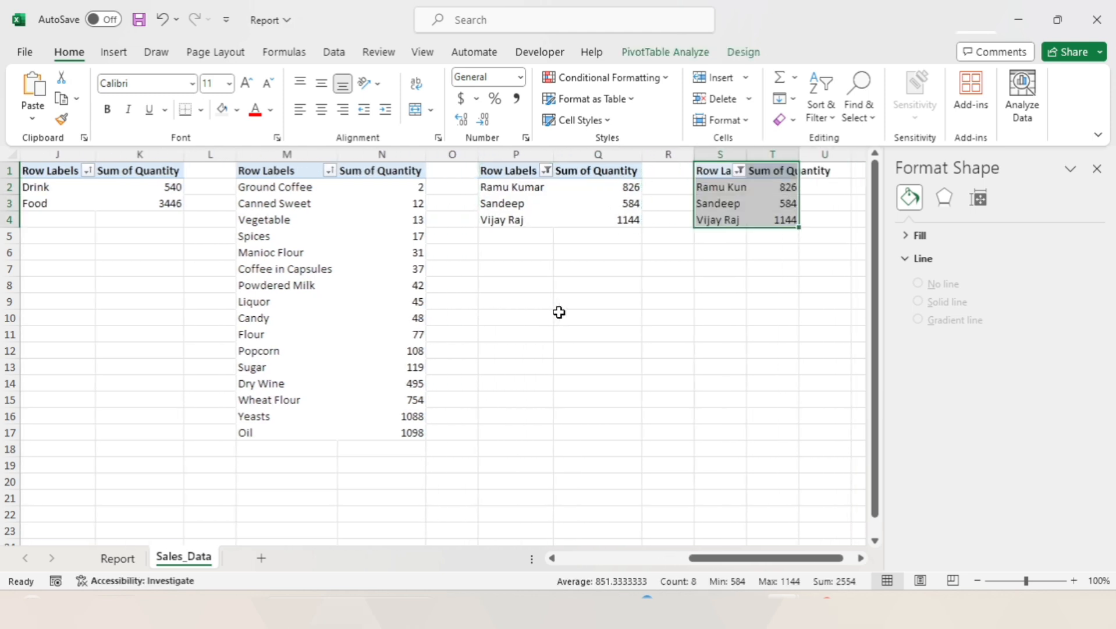
click(1098, 169)
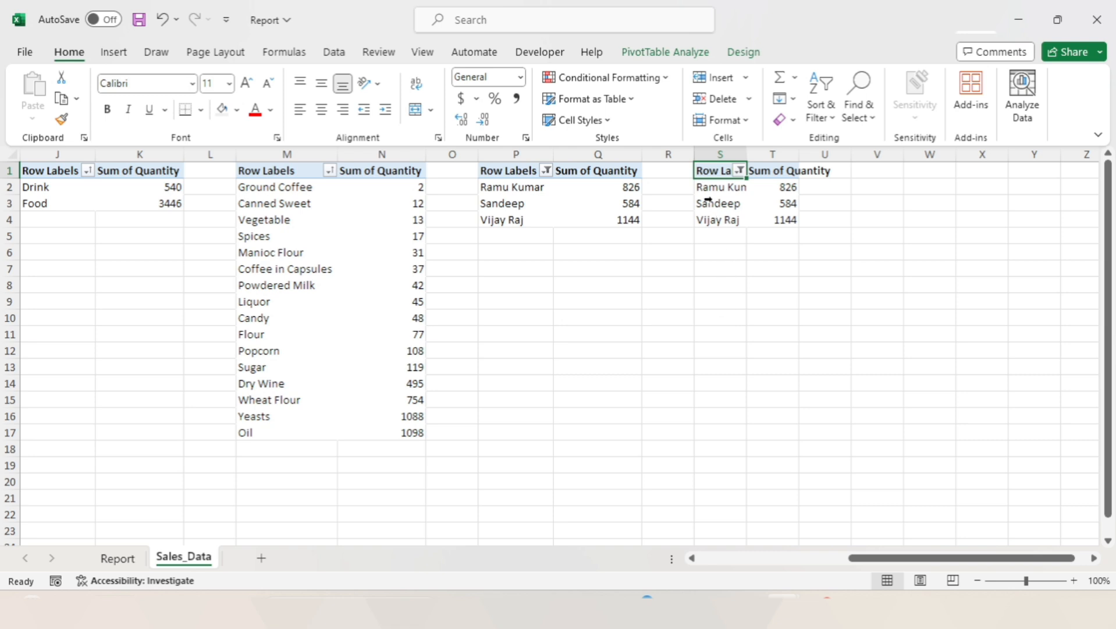
- Replace Salesperson with ProductName as the row field of the copied pivot table, then close the field list
right_click(709, 200)
click(777, 553)
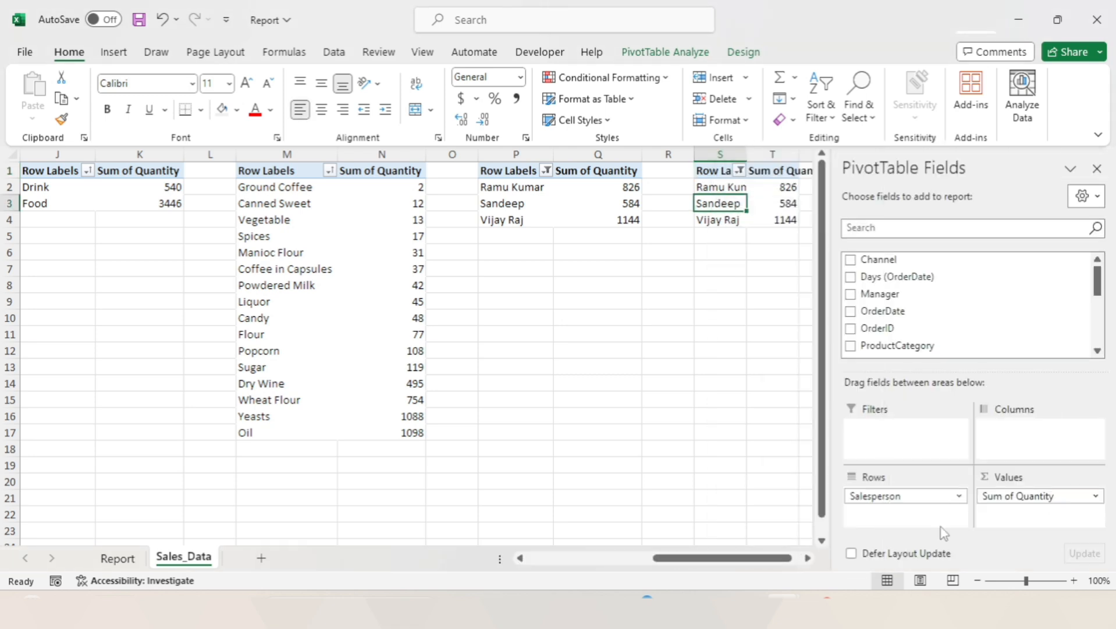
drag(896, 496, 798, 521)
click(932, 227)
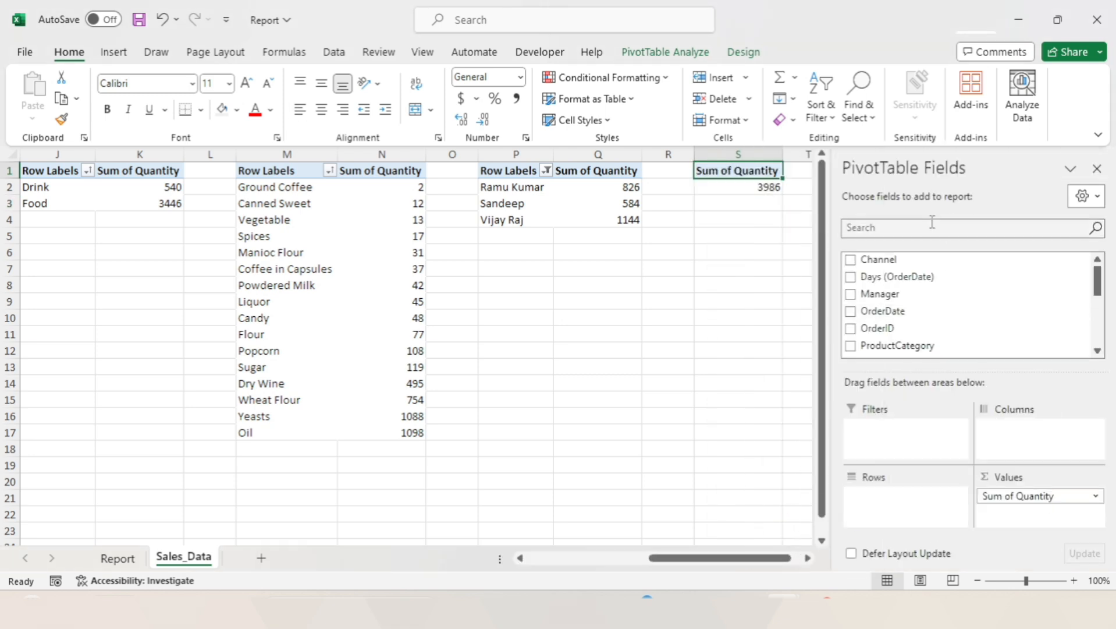
text(Pr)
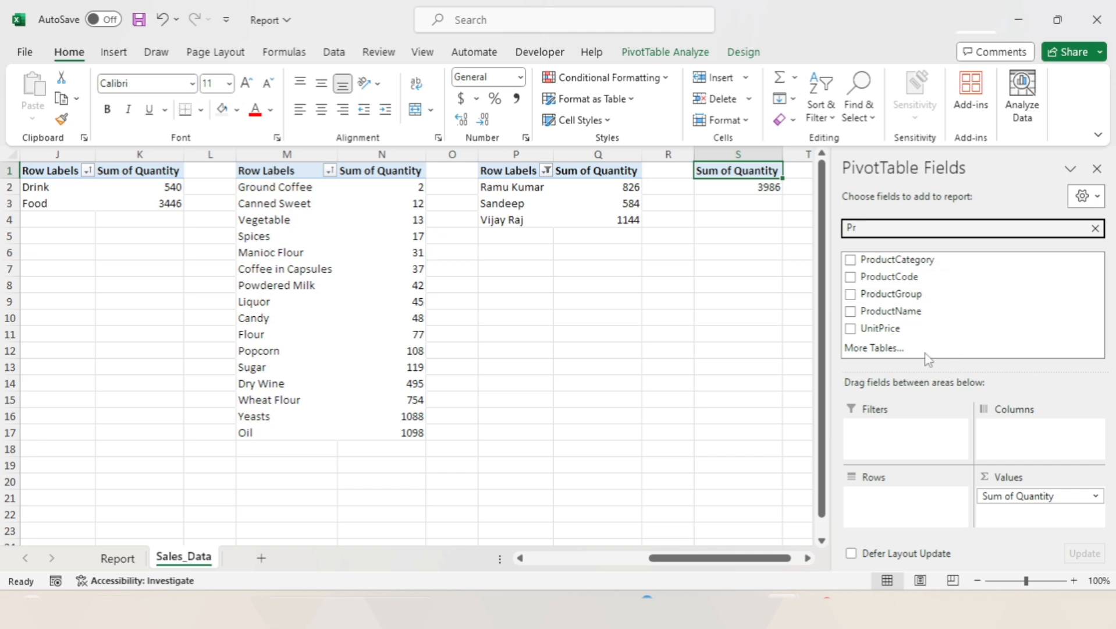
drag(895, 311, 894, 496)
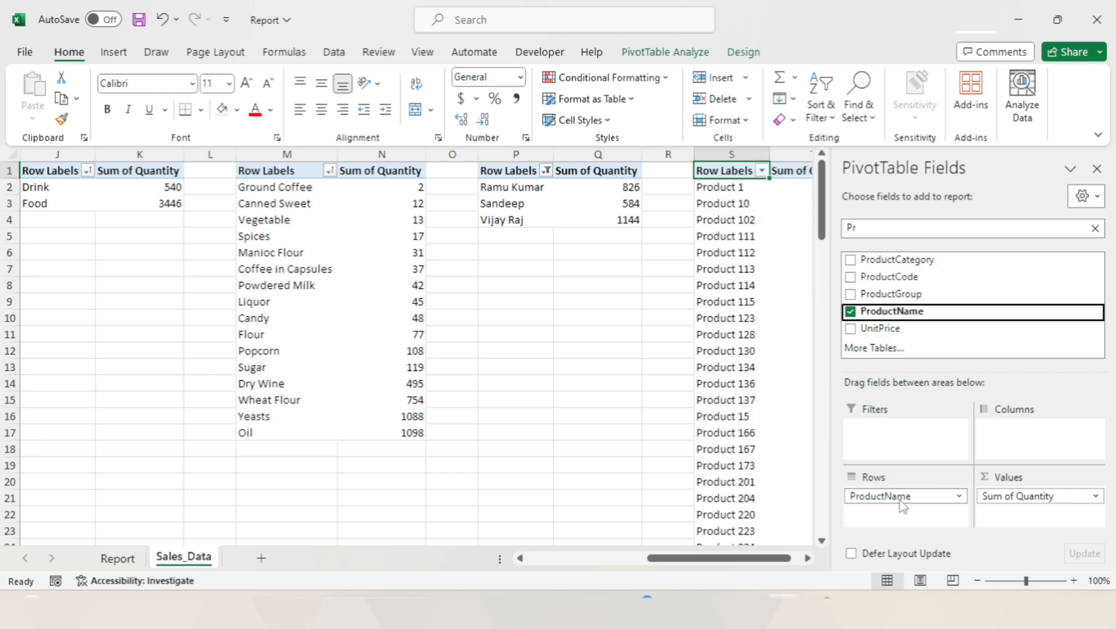
click(1096, 169)
- Filter the product pivot table to the top 5 items by Sum of Quantity
click(761, 170)
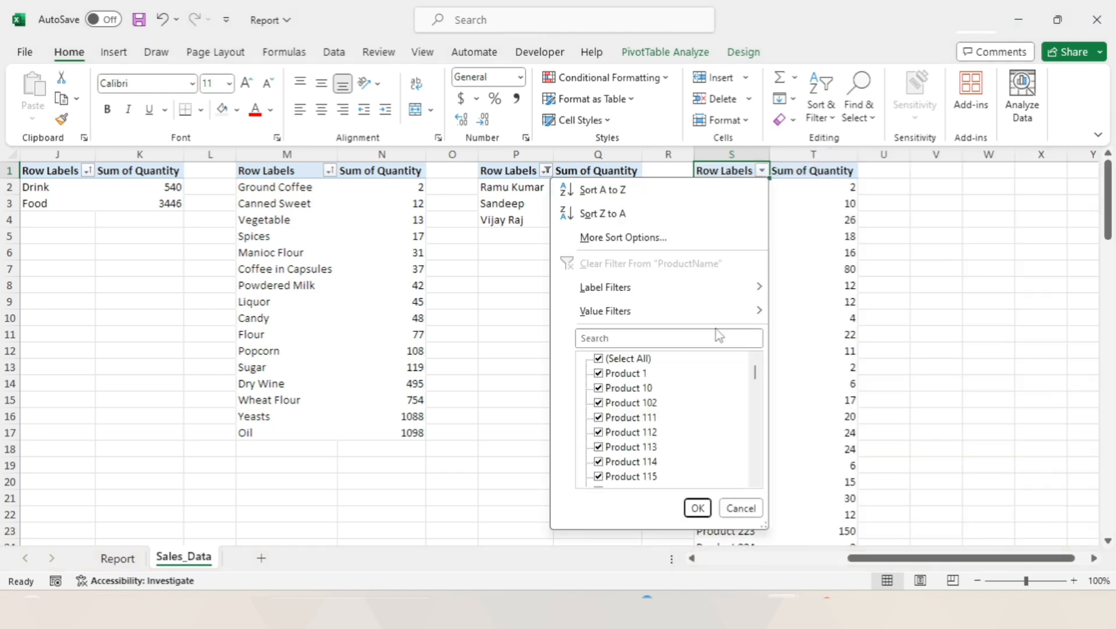
mouse_move(616, 308)
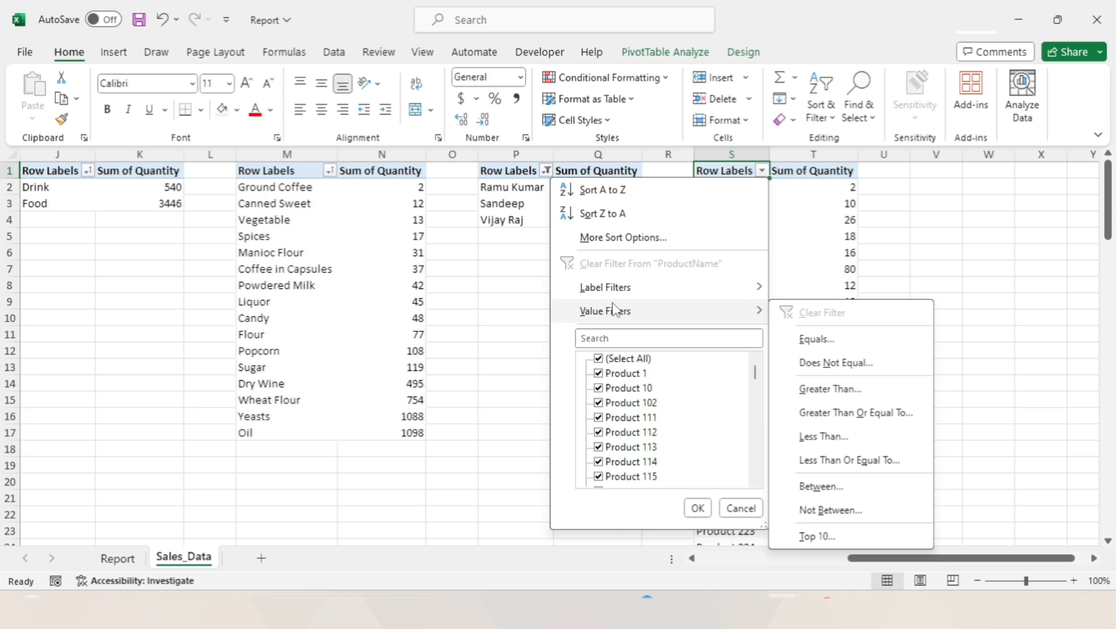
click(815, 535)
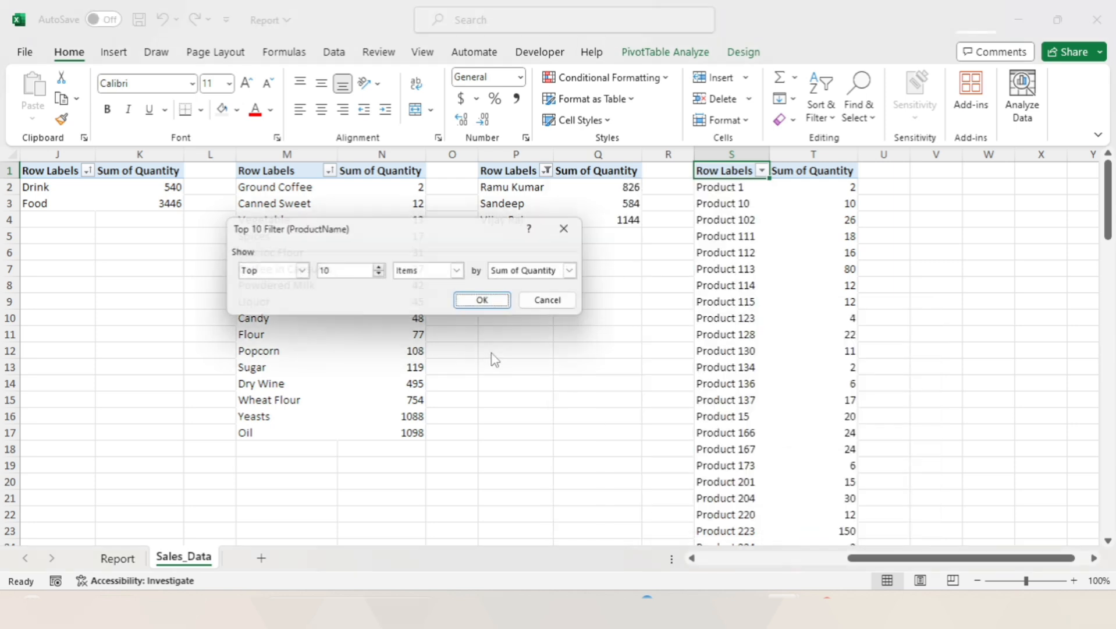
click(337, 269)
key(BackSpace)
key(BackSpace)
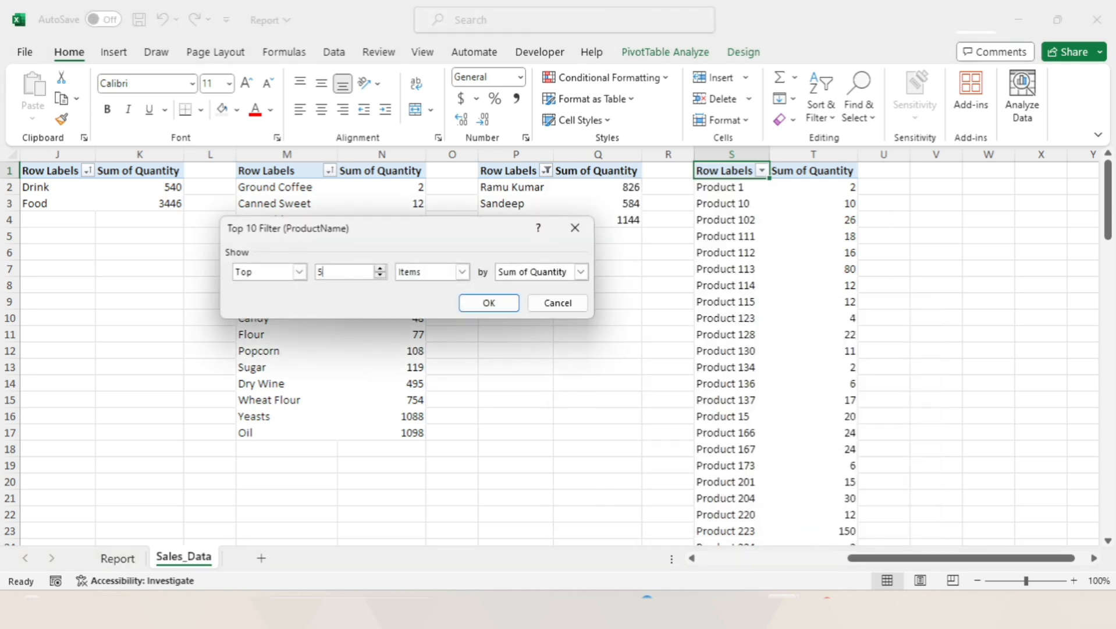
click(472, 304)
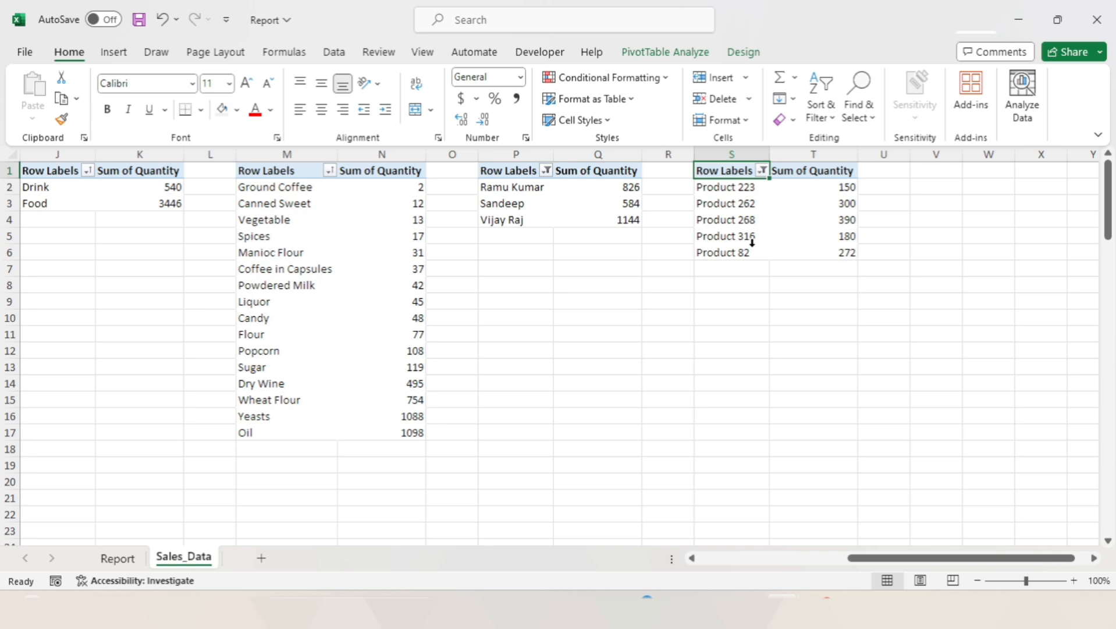
- Sort the product pivot table by Sum of Quantity from smallest to largest
click(829, 186)
right_click(829, 186)
mouse_move(949, 321)
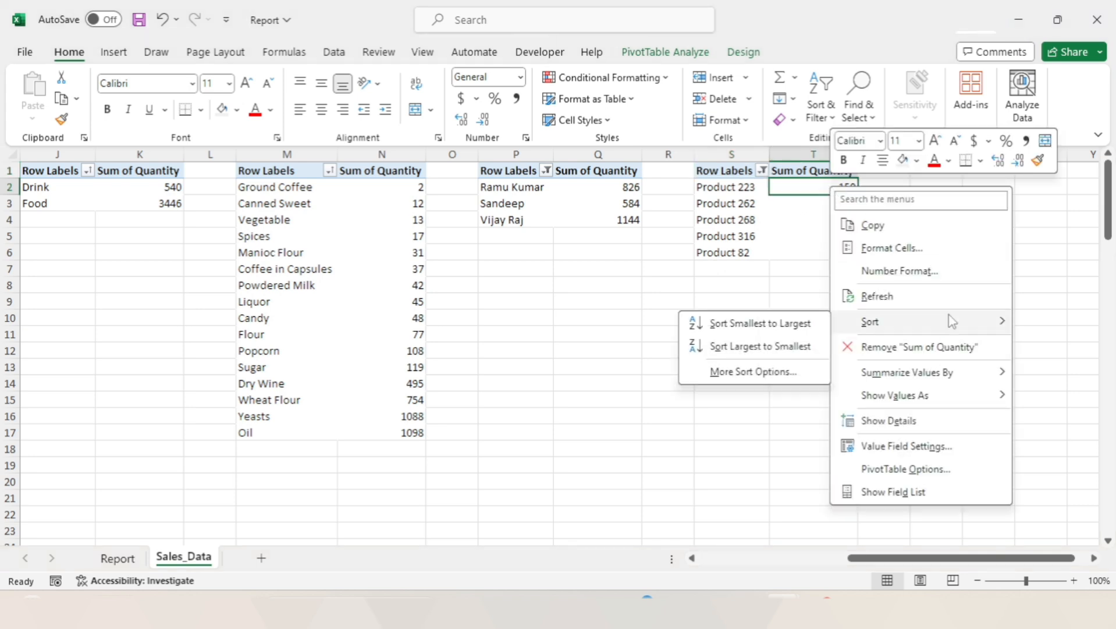
click(770, 331)
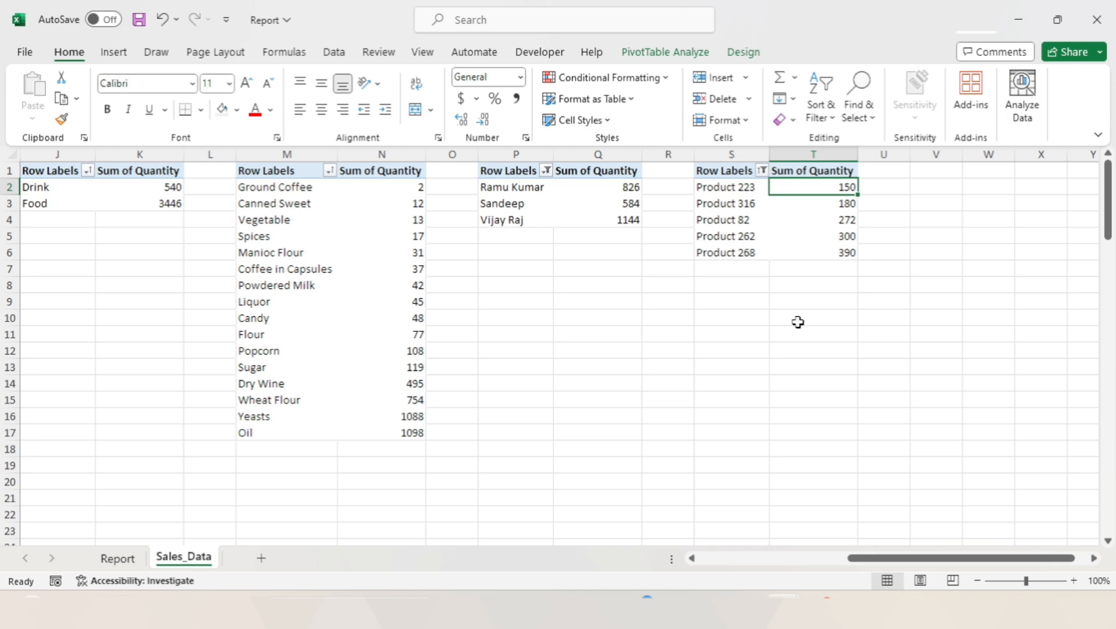
key(Right)
key(Right)
key(Right)
key(Right)
key(Right)
key(Right)
key(Right)
key(Right)
key(Right)
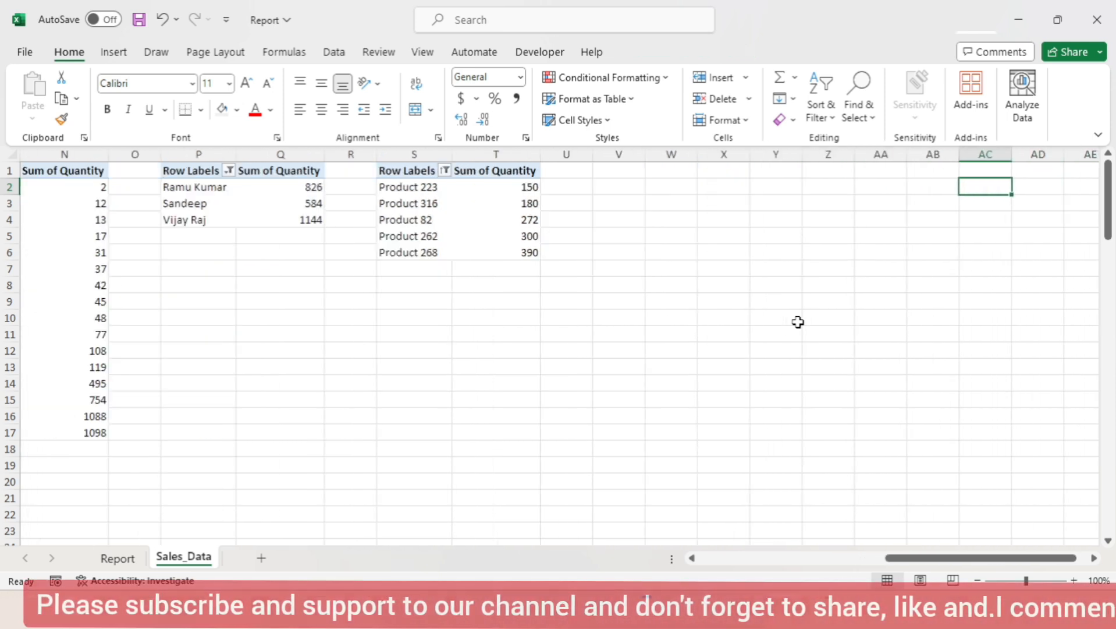
key(Left)
key(Left)
key(Left)
key(Left)
key(Left)
key(Left)
key(Left)
key(Left)
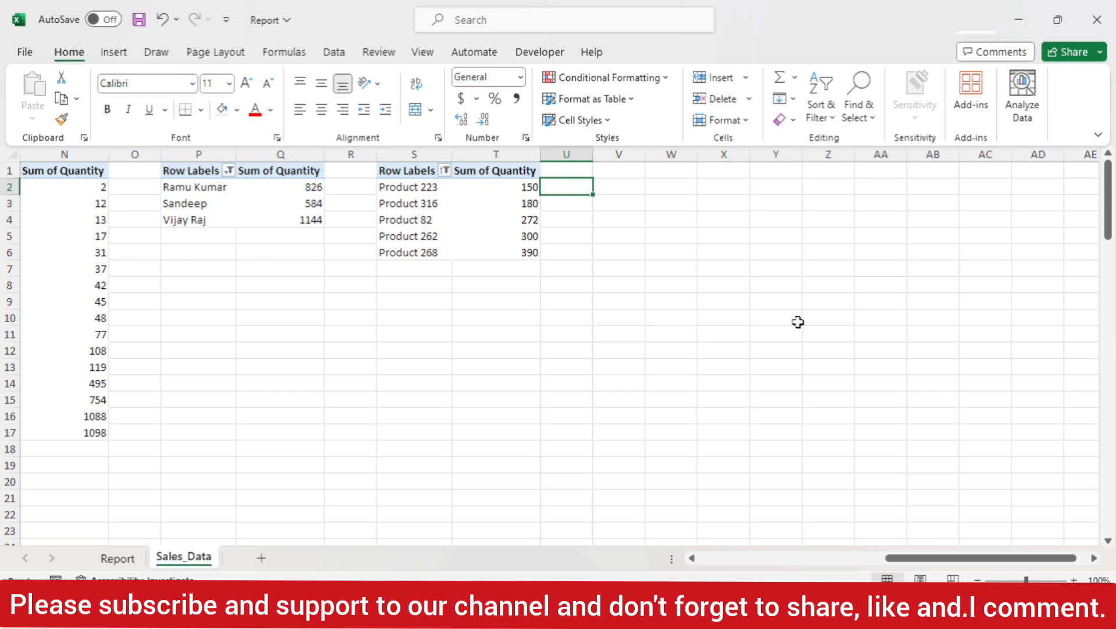
- Copy the product pivot table's two column headings to V1:W1 and autofit the column widths
key(Left)
key(Left)
key(Up)
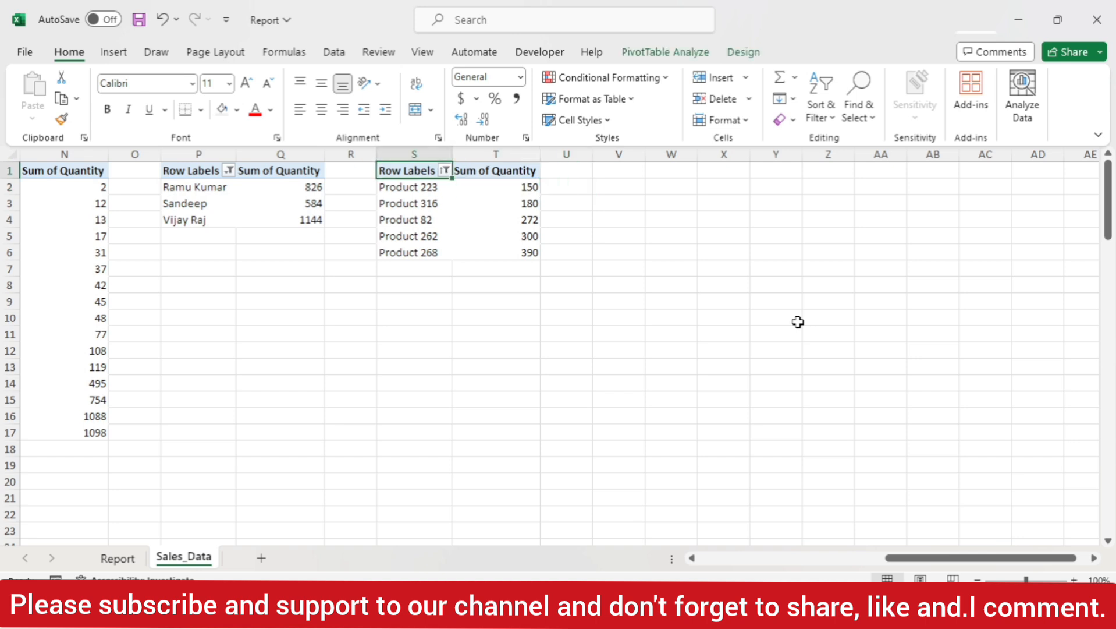
key(shift+Right)
key(ctrl+c)
key(Right)
key(Right)
key(Right)
key(ctrl+v)
key(Escape)
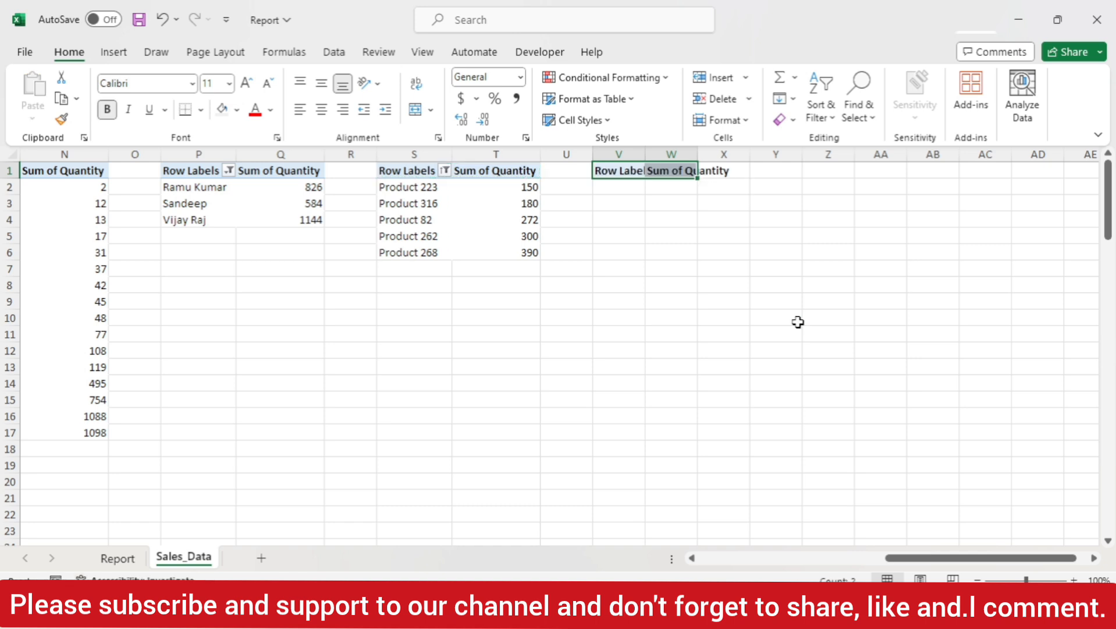
key(alt+h)
key(o)
key(i)
- Enter the formula =S2 in cell V2 to link it to the first product name in the pivot table
key(Down)
text(=)
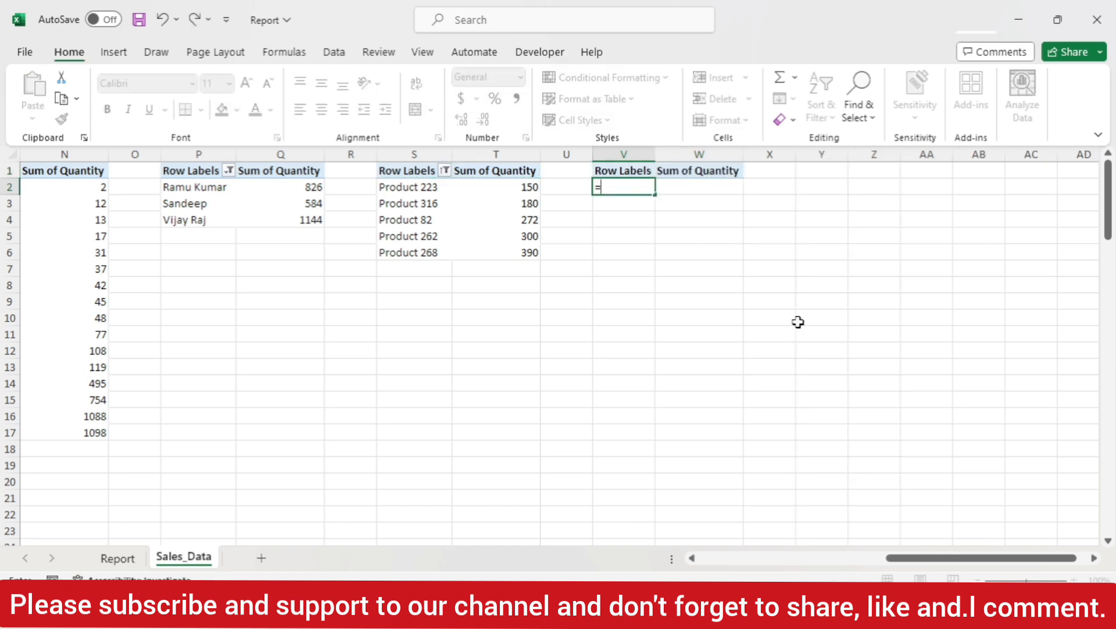
key(Left)
key(Left)
key(Left)
key(Return)
key(Up)
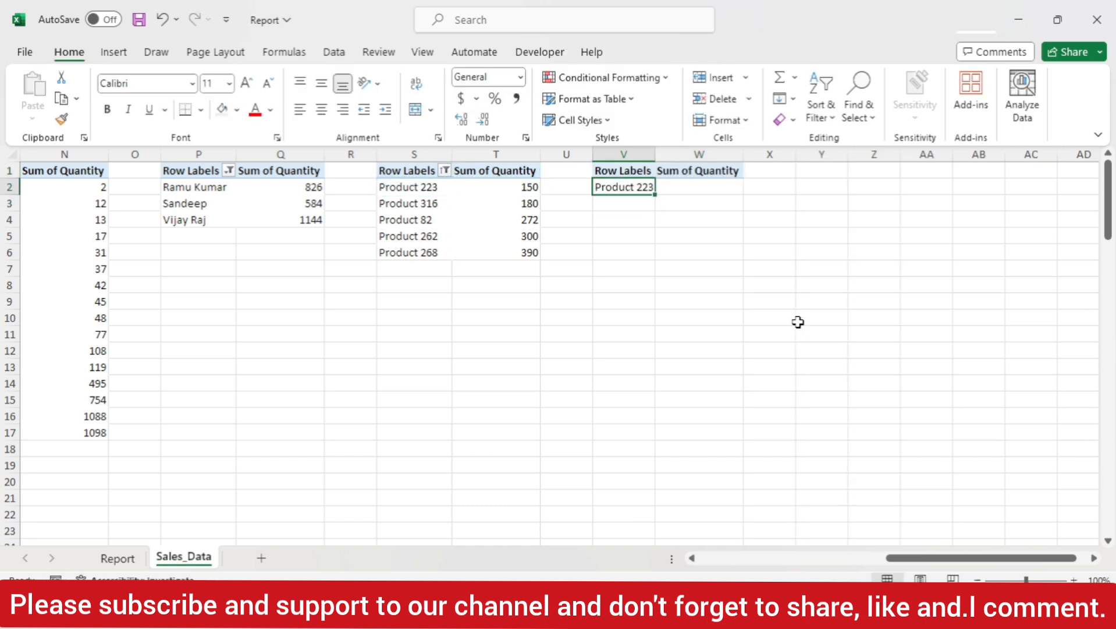
- Copy the V2 formula across the range V2:W6, making sure W2 refers to T2
key(ctrl+c)
key(shift+Right)
key(shift+Down)
key(shift+Down)
key(shift+Down)
key(shift+Down)
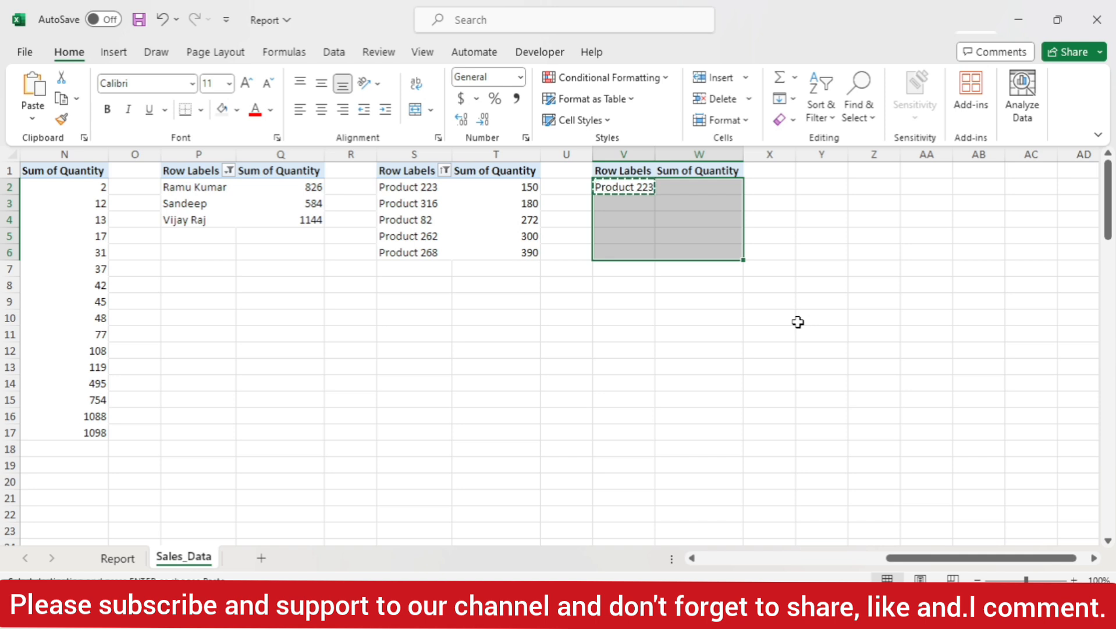
key(ctrl+v)
key(Right)
text(=)
key(Left)
key(Left)
key(Left)
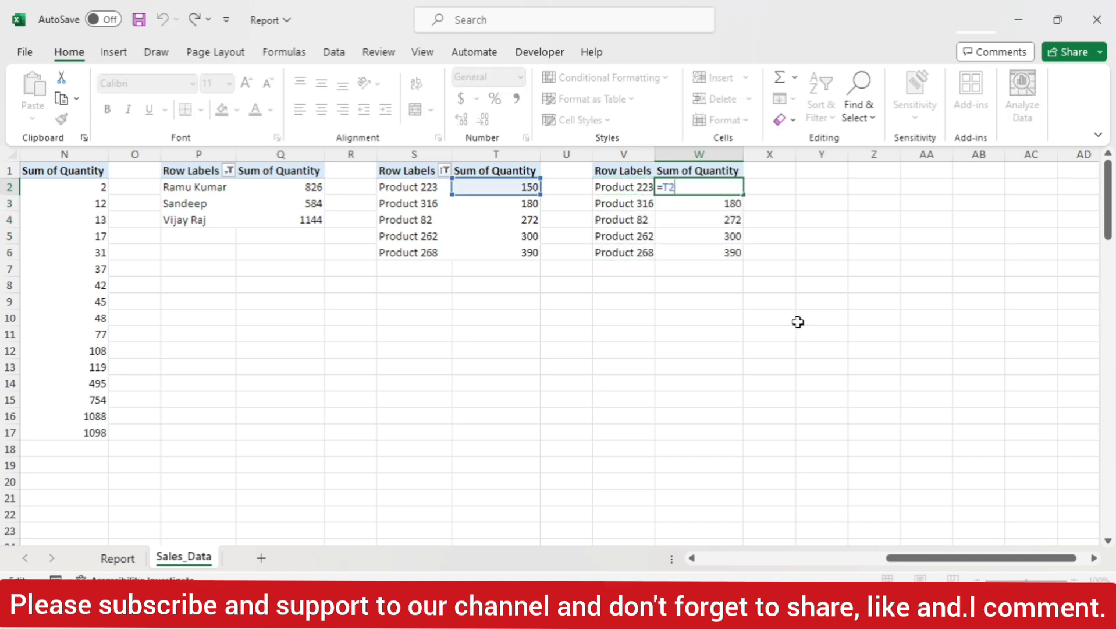
key(Return)
- Autofit the column widths of the linked product range starting at V1
key(Left)
key(Up)
key(Up)
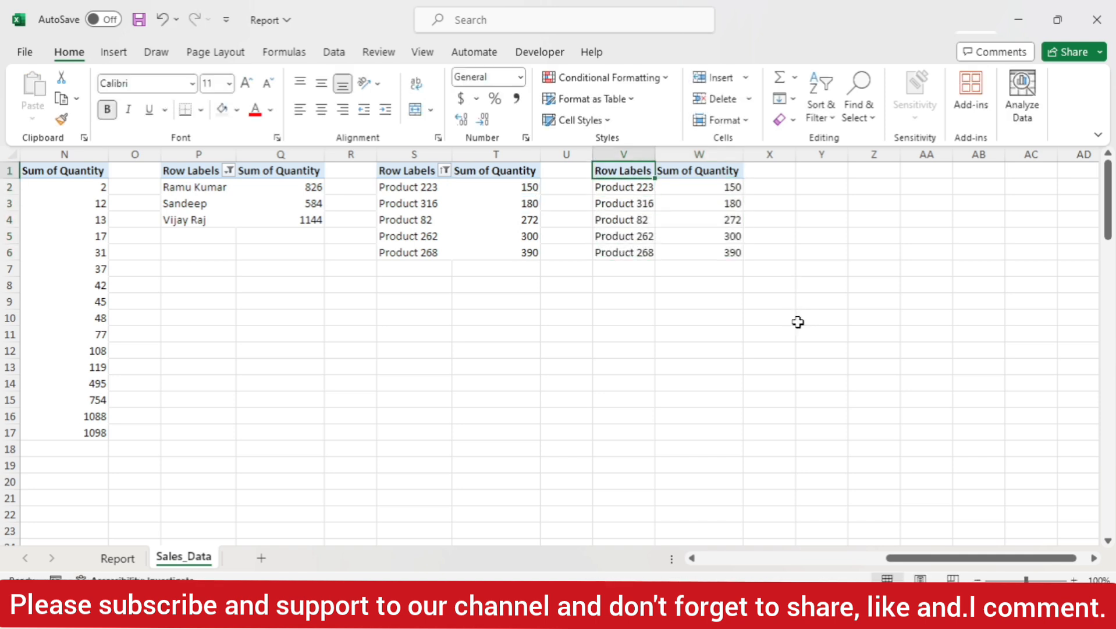
key(ctrl+shift+Down)
key(alt+h)
key(o)
key(i)
key(Down)
key(Up)
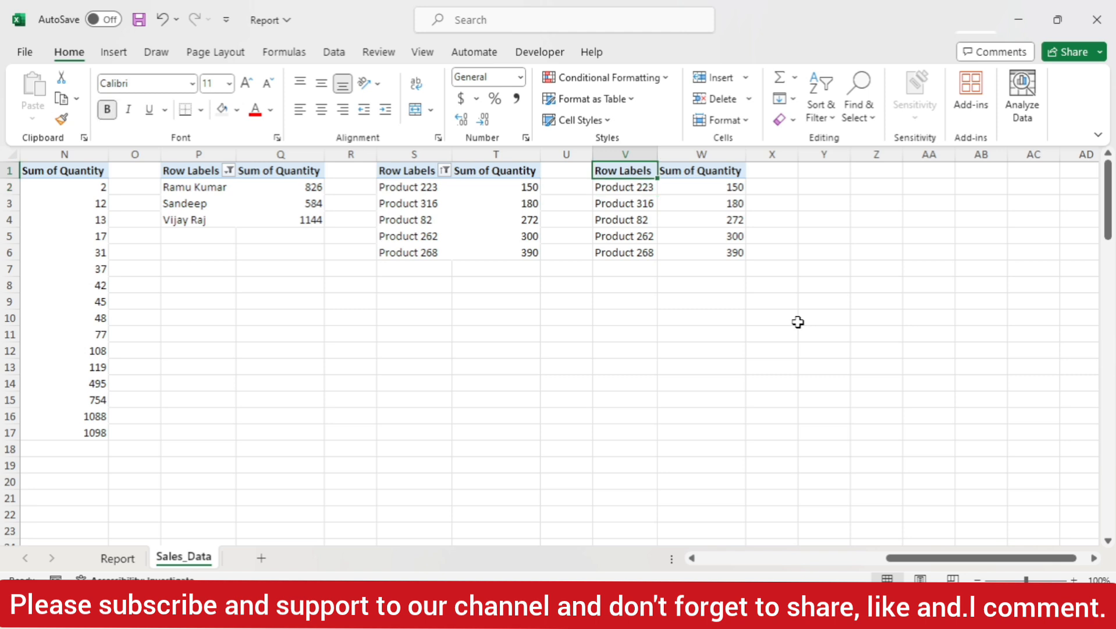
- Convert the linked product range V1:W6 into a table with headers
key(ctrl+t)
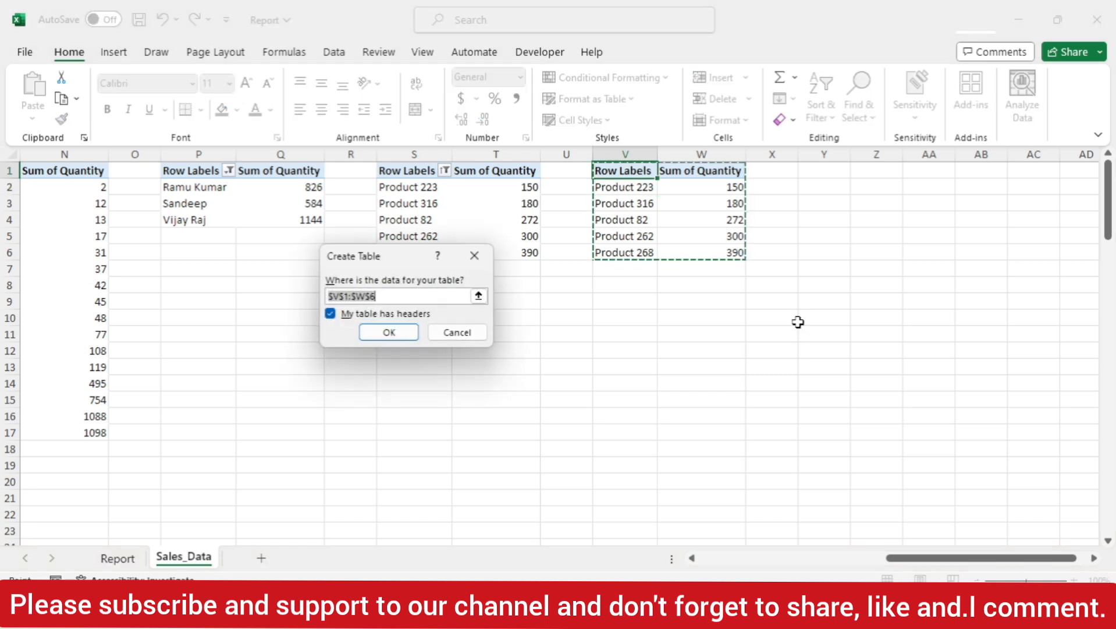
key(Return)
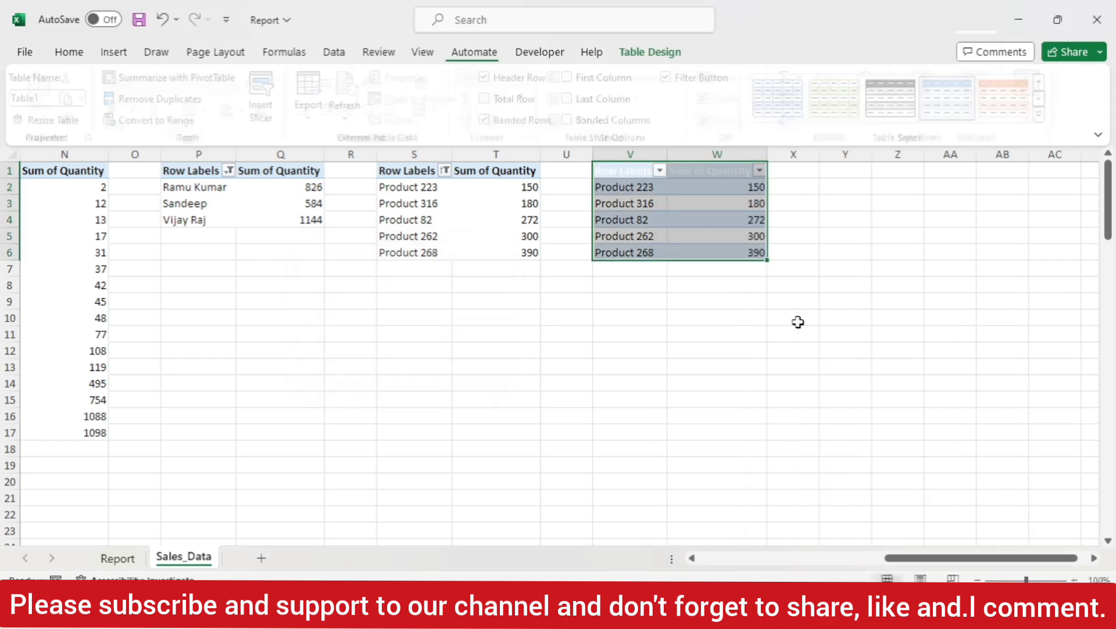
click(671, 222)
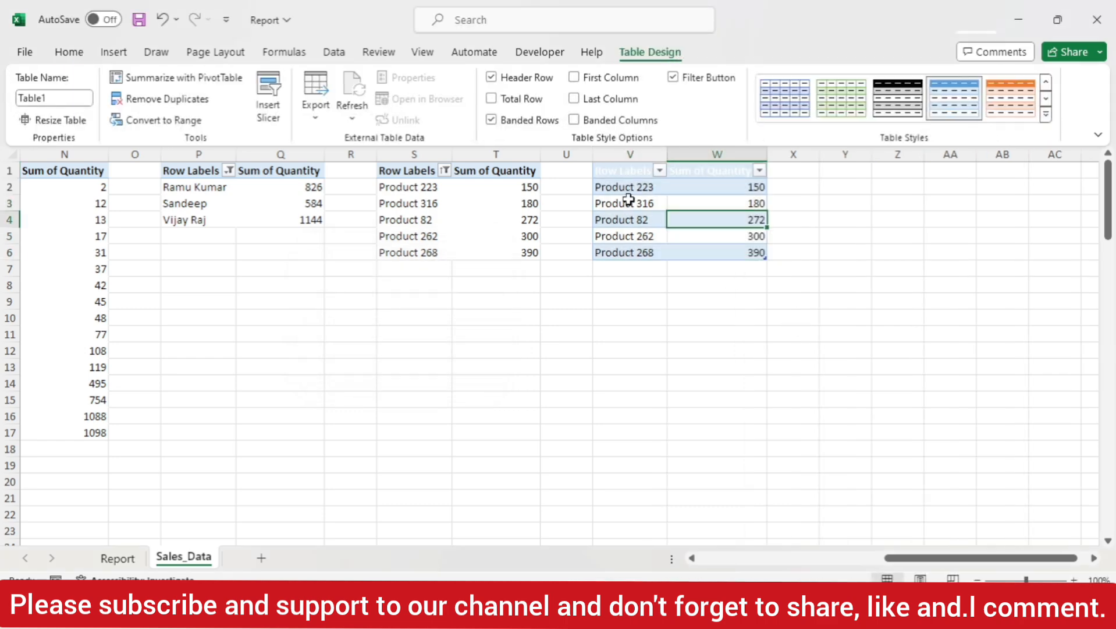
- Insert a treemap chart from the linked product table
click(113, 51)
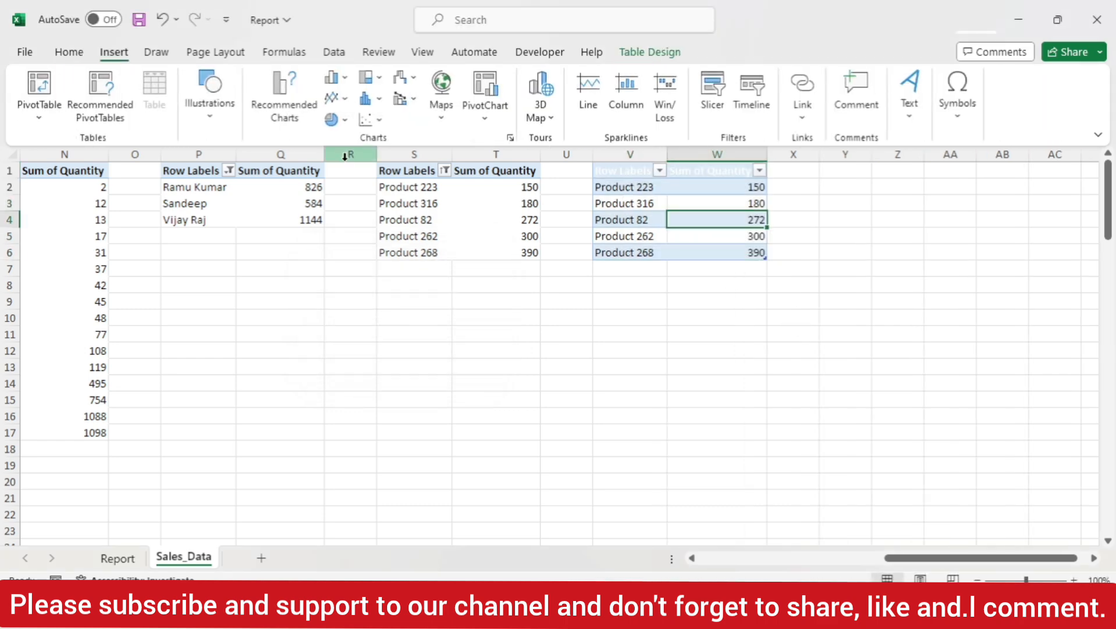
click(371, 78)
click(381, 144)
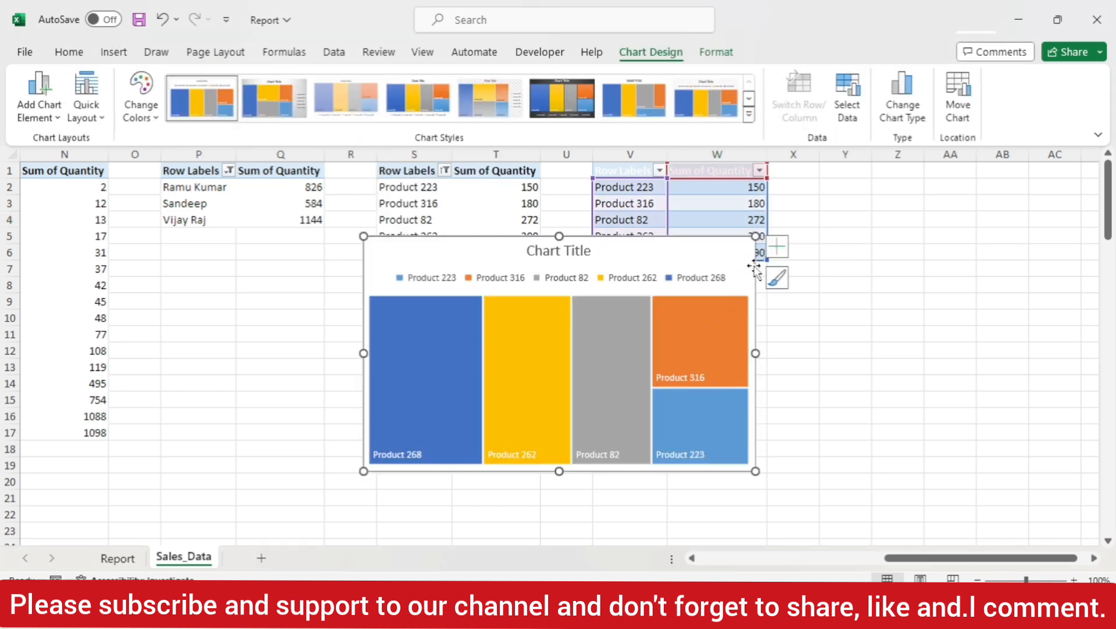
- Move the treemap chart from Sales_Data to the Report sheet and shrink it to about 3.43" wide by 2.38" high
key(Delete)
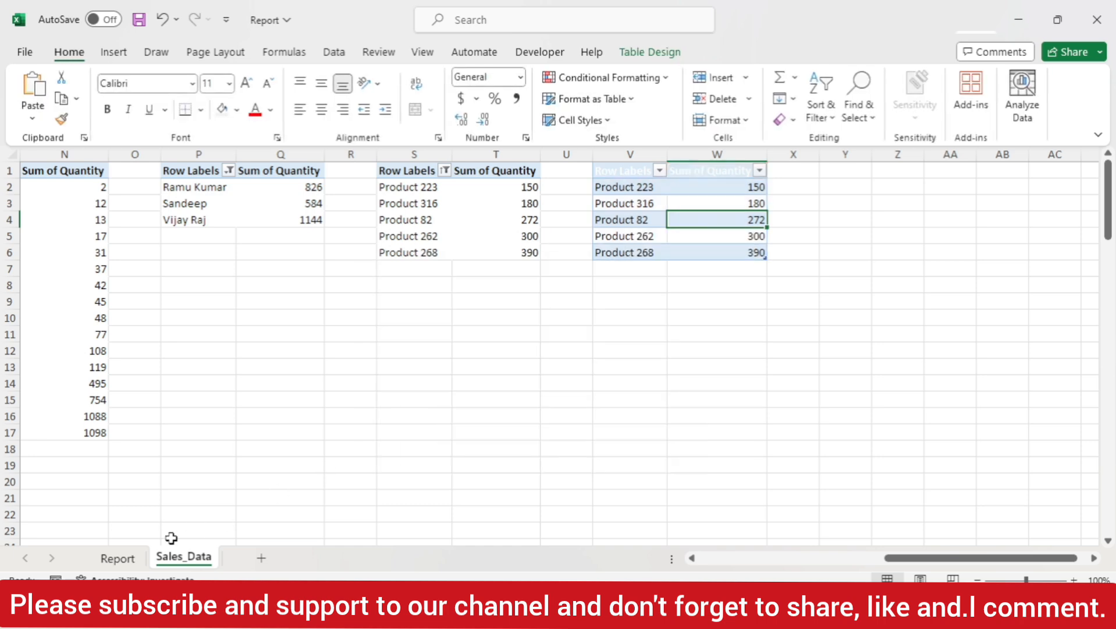
click(118, 558)
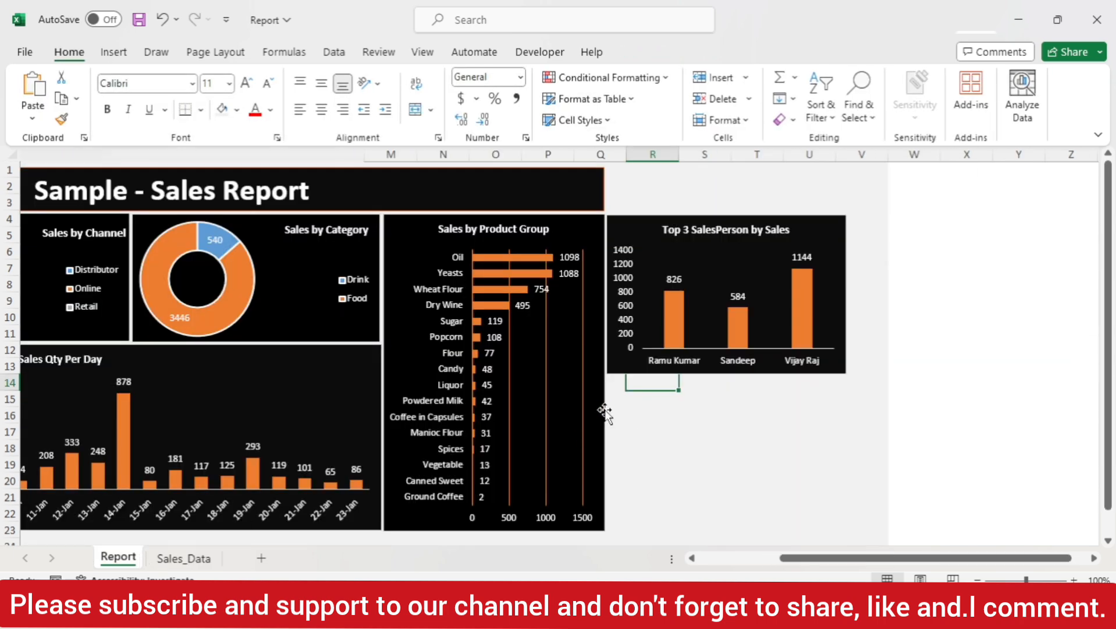
key(ctrl+v)
drag(888, 363, 762, 201)
drag(895, 441, 770, 393)
- Remove the legend from the treemap chart on the Report sheet
double_click(636, 224)
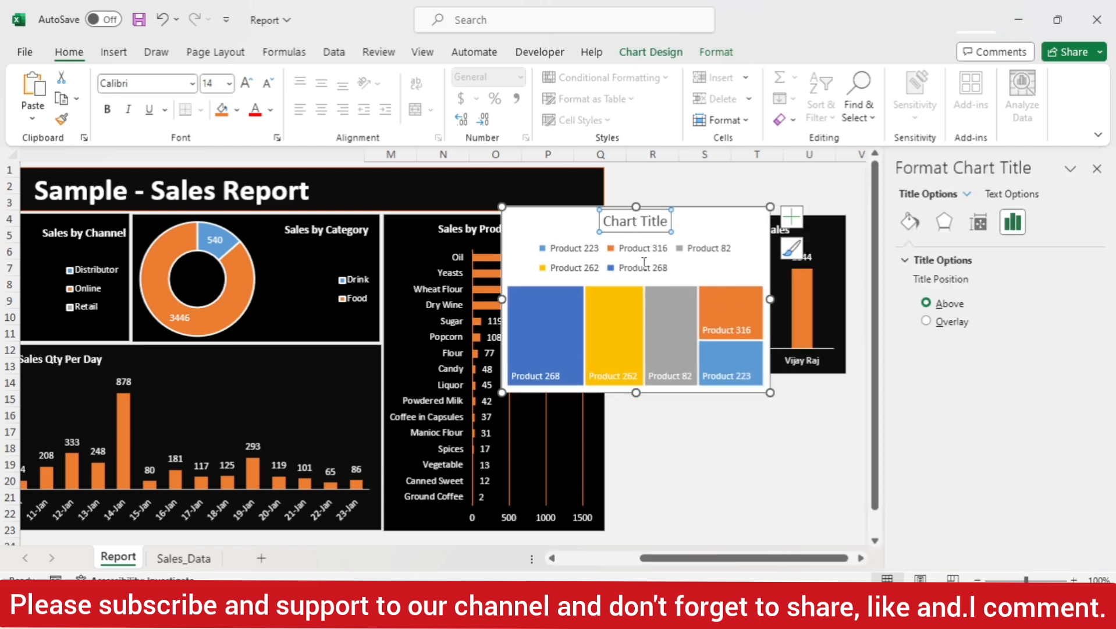
click(645, 269)
key(Delete)
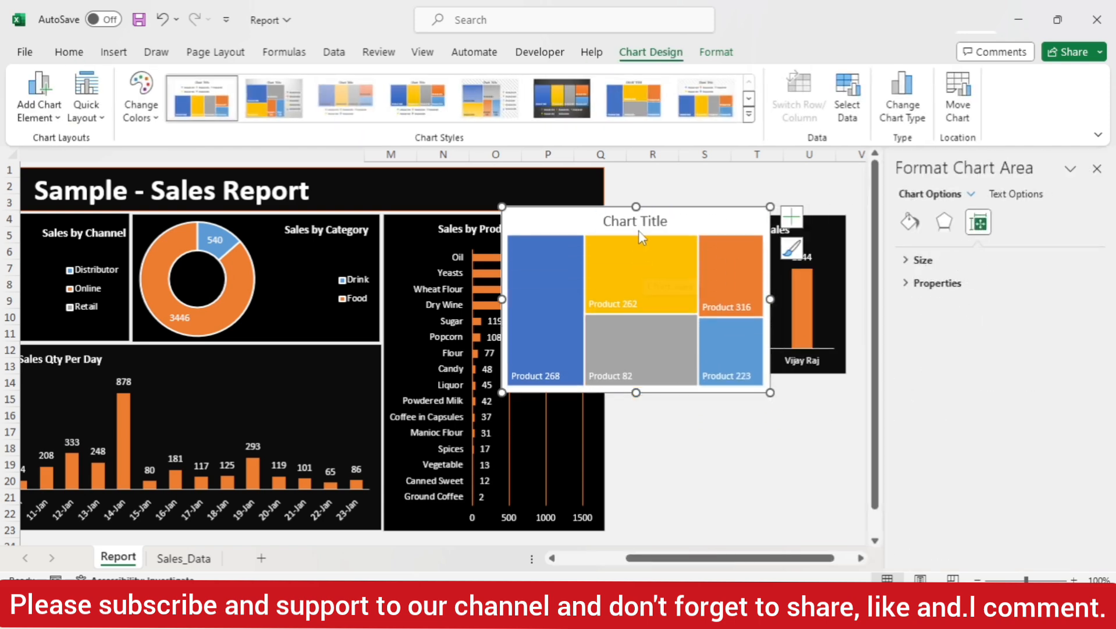
- Title the treemap chart "Top 5 Product by sales" and reduce the title's font size to 10.5
click(643, 230)
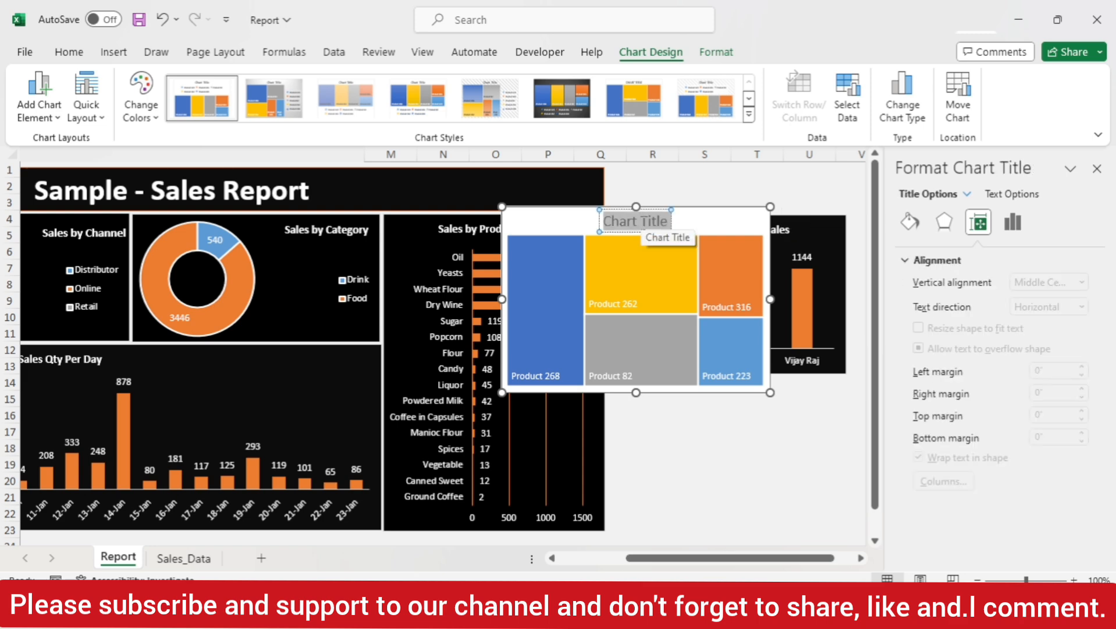
text(Top)
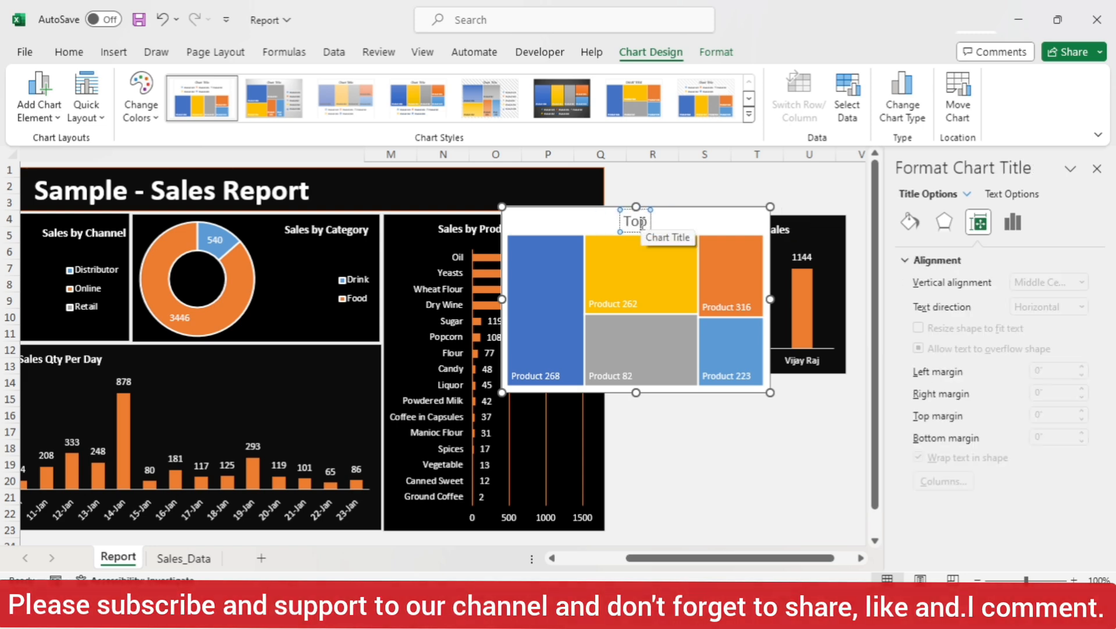
text( 5 Product)
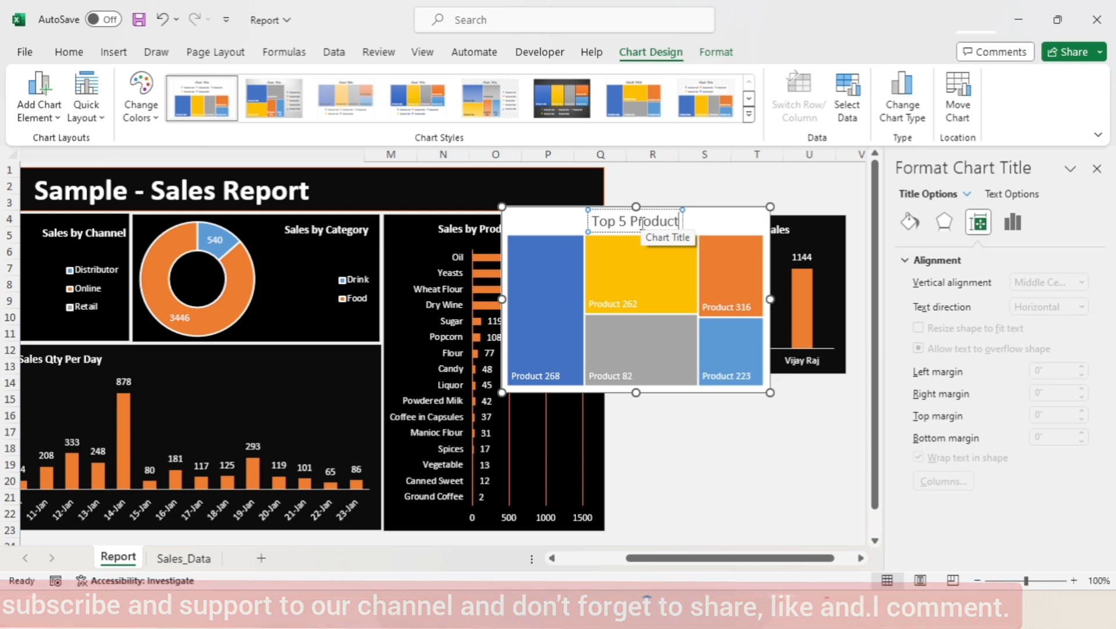
text( by sales)
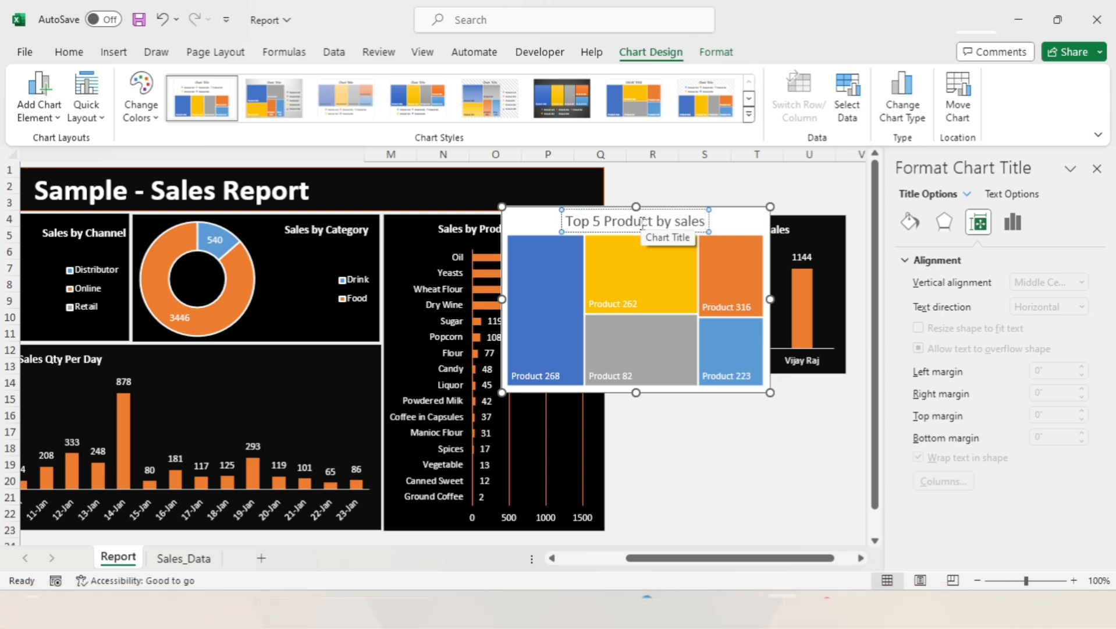
key(ctrl+a)
click(68, 52)
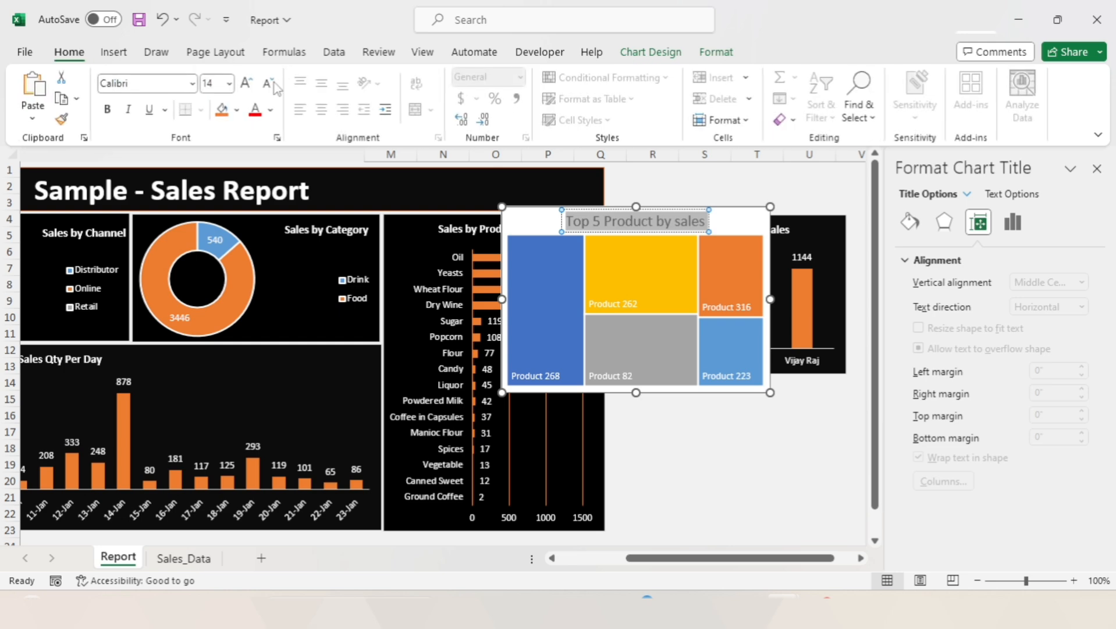
click(269, 85)
click(267, 85)
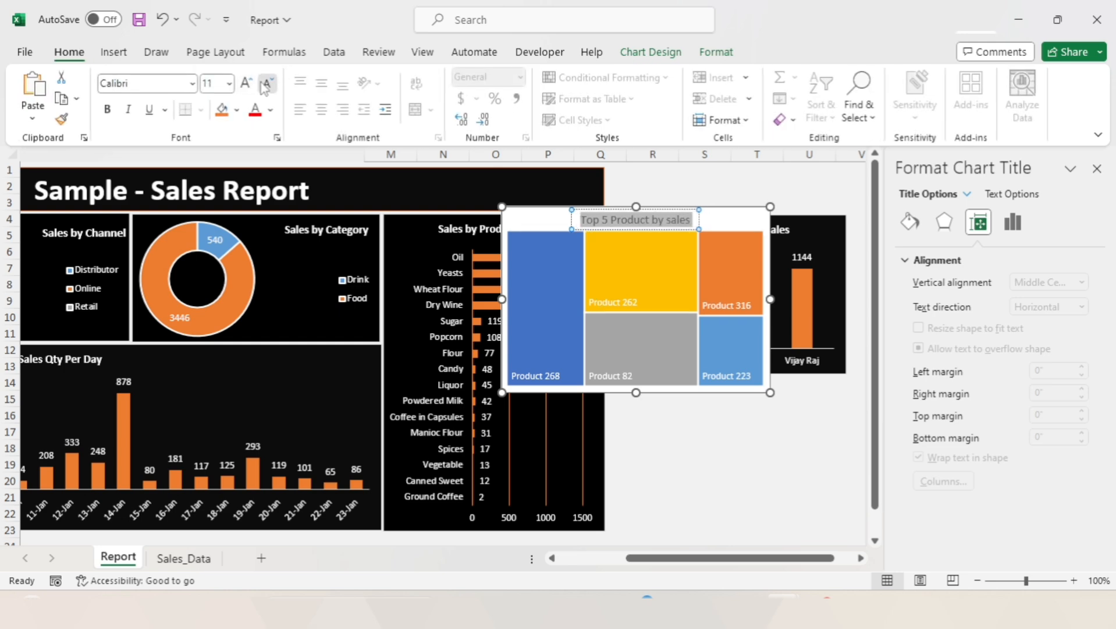
click(267, 84)
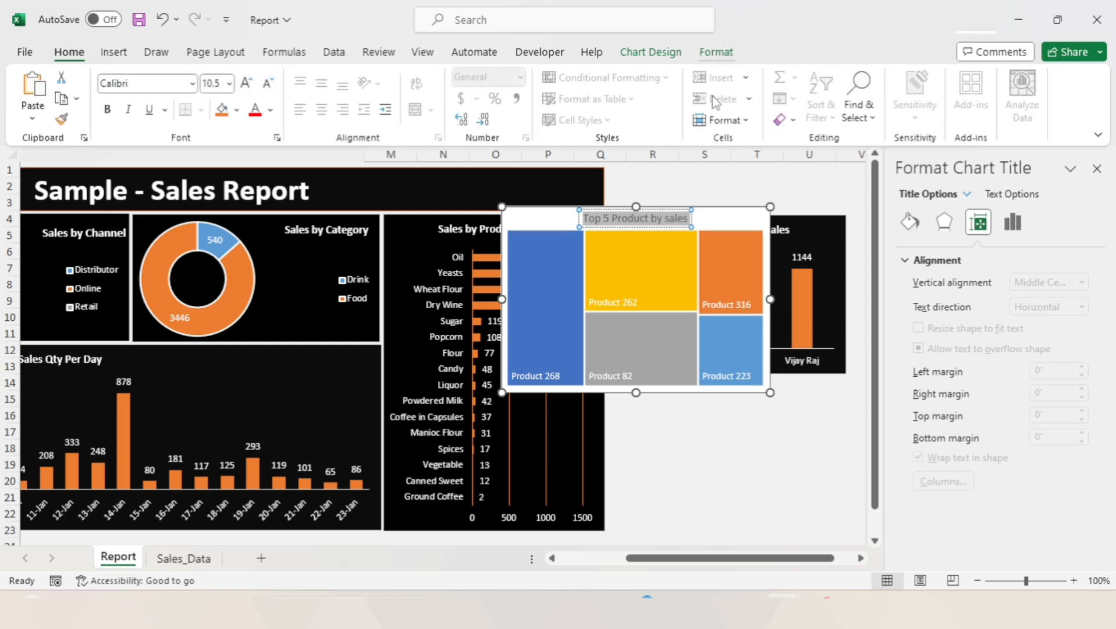
- Color the treemap's title text white and fill its chart area with the darkest near-black theme shade
click(716, 52)
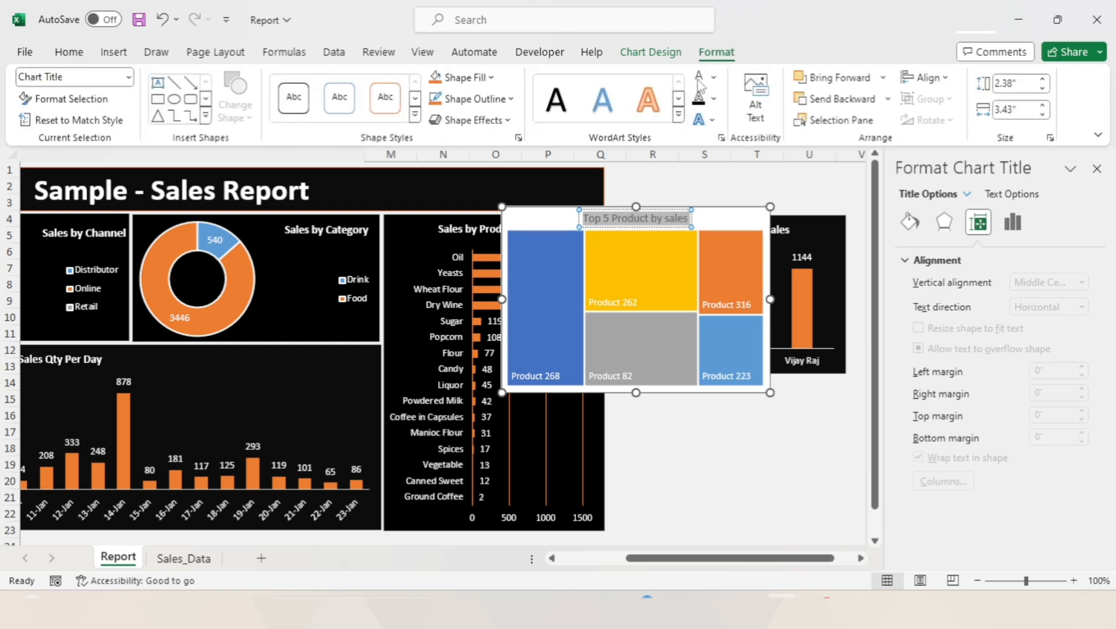
click(736, 220)
click(460, 77)
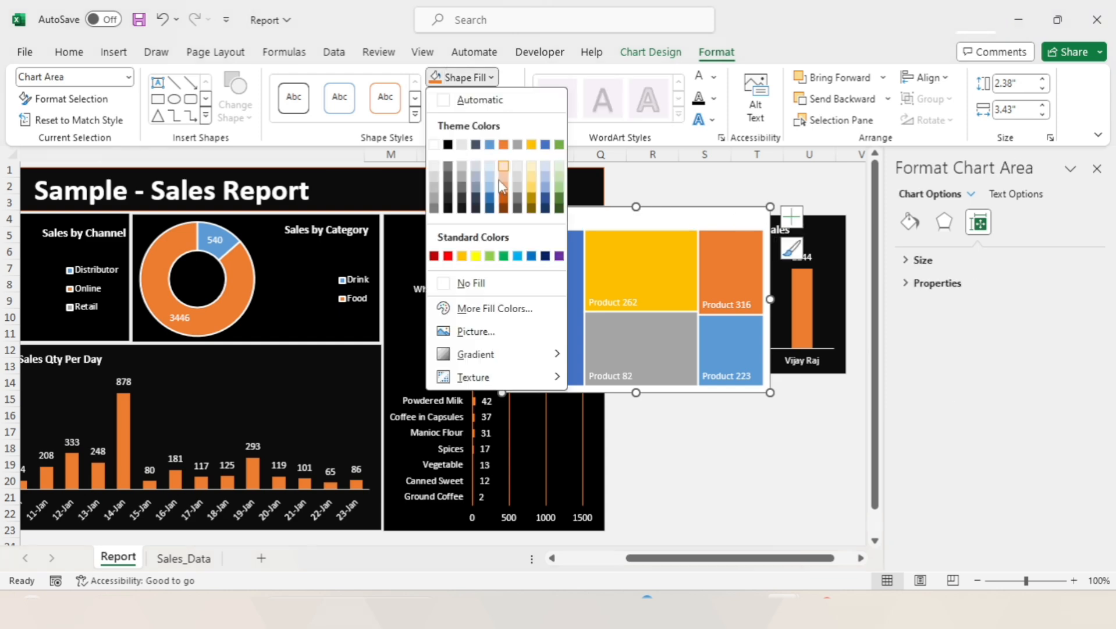
click(449, 209)
click(556, 189)
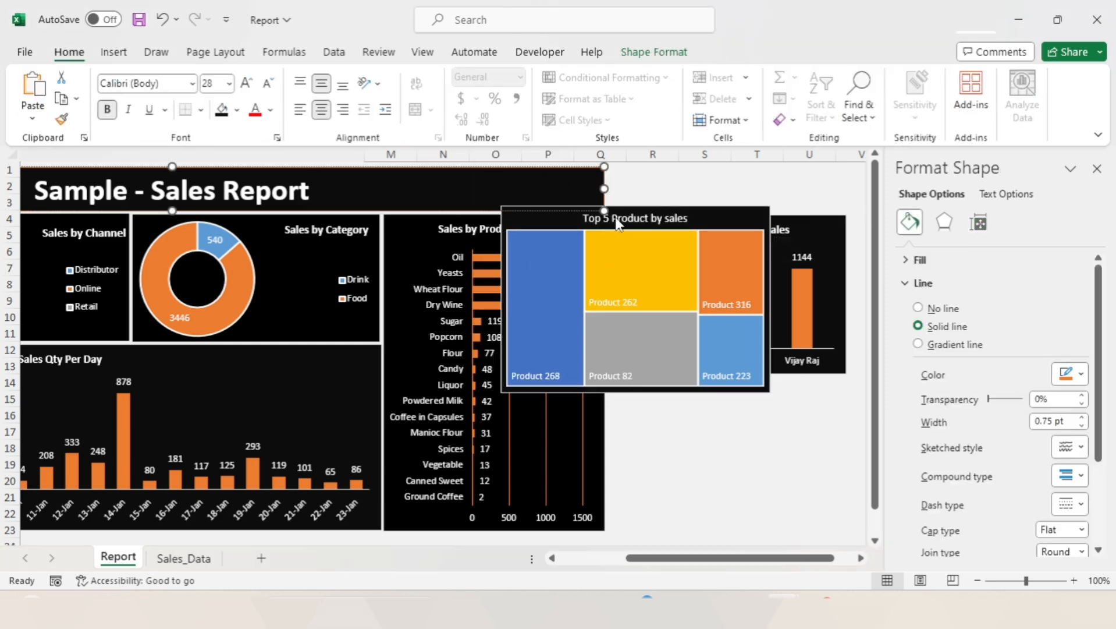
click(618, 224)
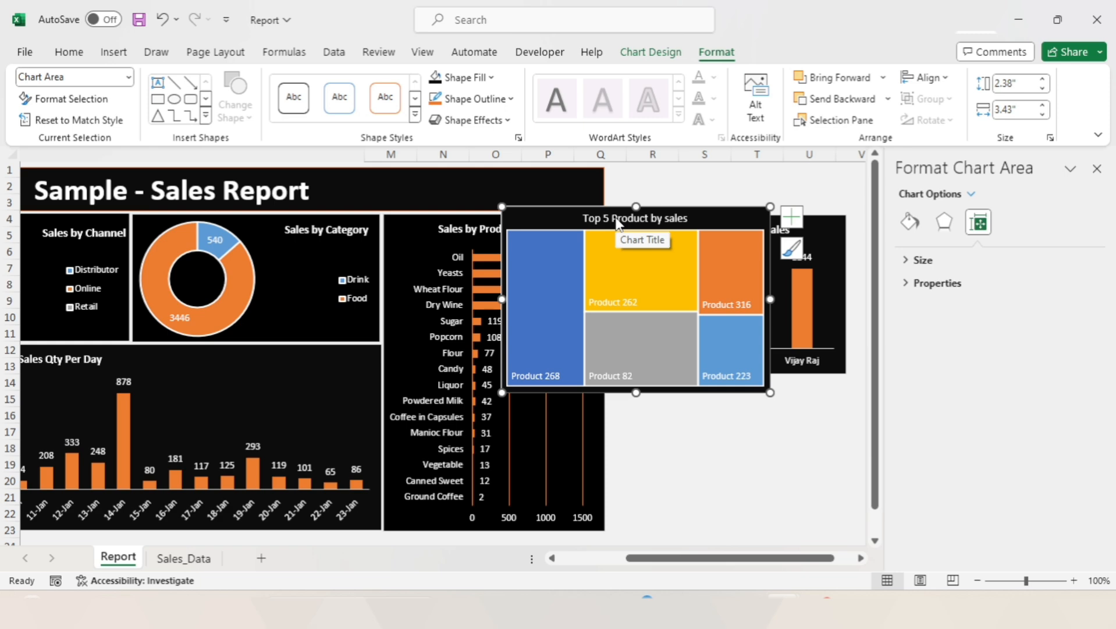
click(625, 221)
key(Escape)
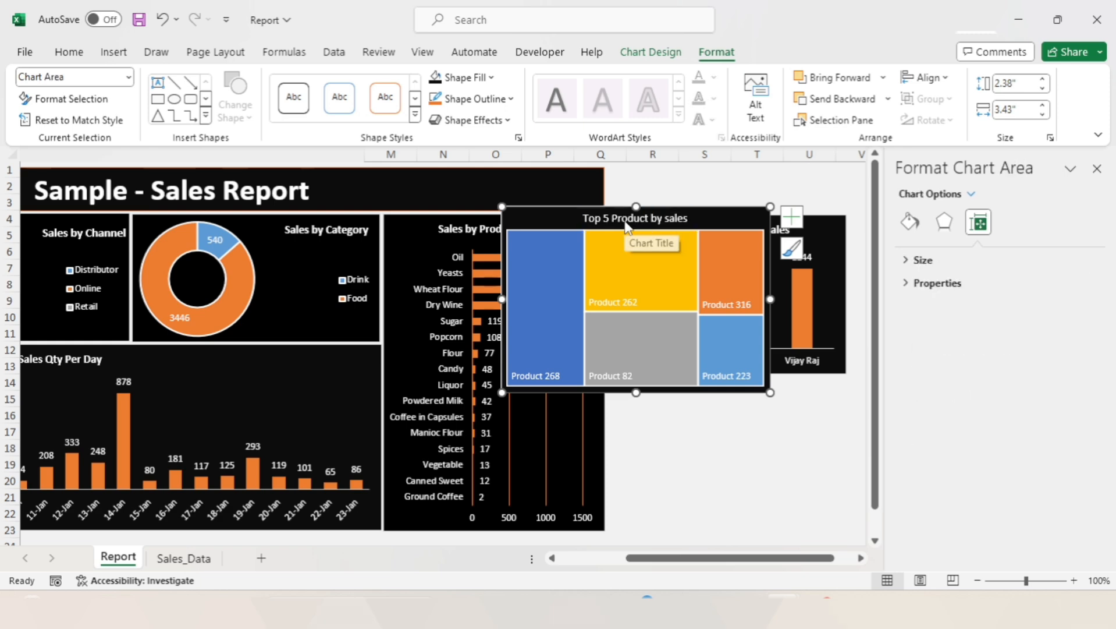
- Place the treemap directly below the Top 3 SalesPerson chart and resize it to about 3.03" by 2.06" to match that chart's width
drag(736, 394, 824, 543)
click(1097, 169)
scroll(930, 392, down, 1)
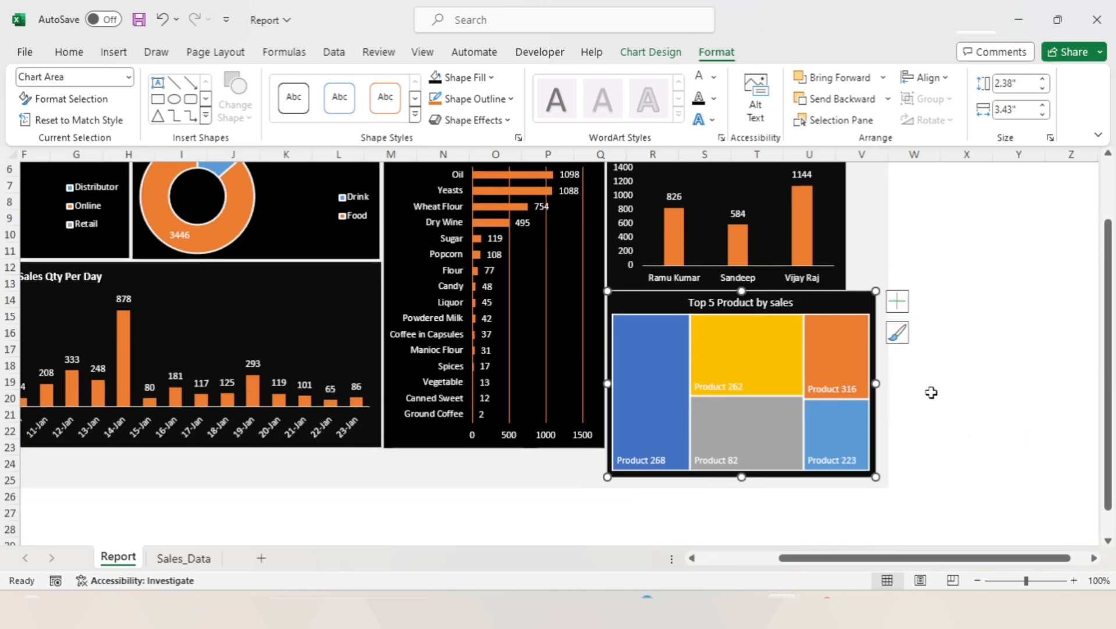
drag(866, 476, 845, 450)
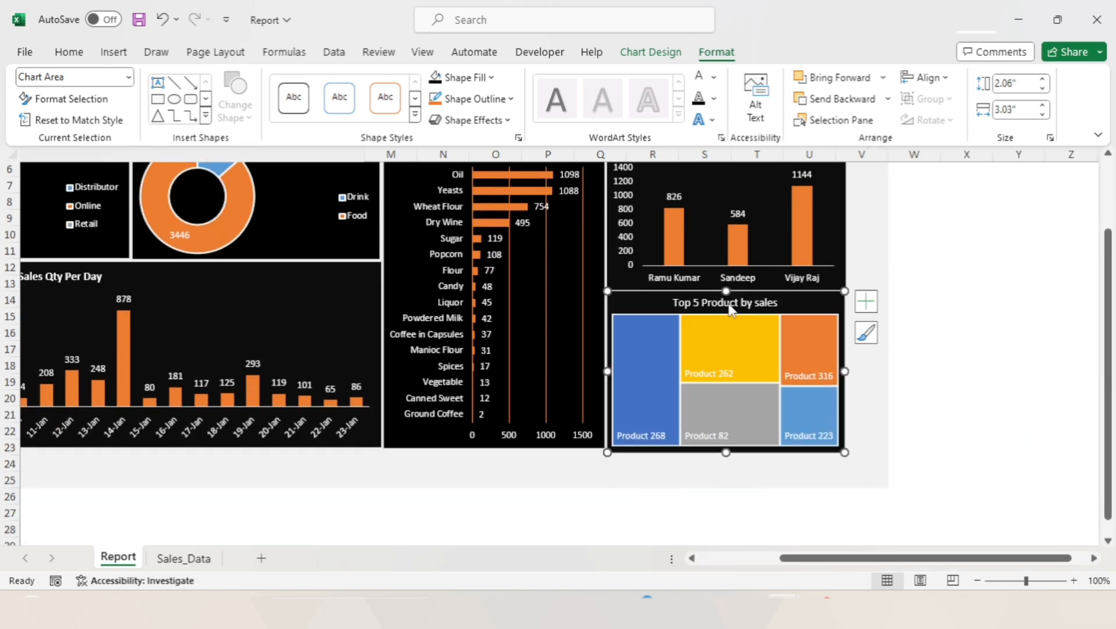
click(897, 328)
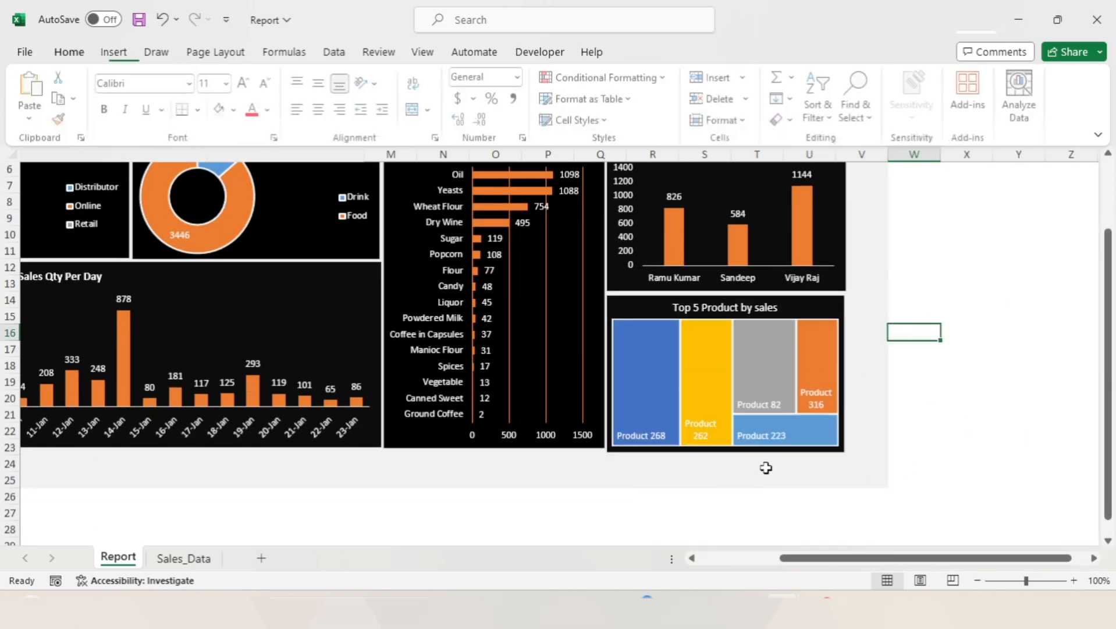
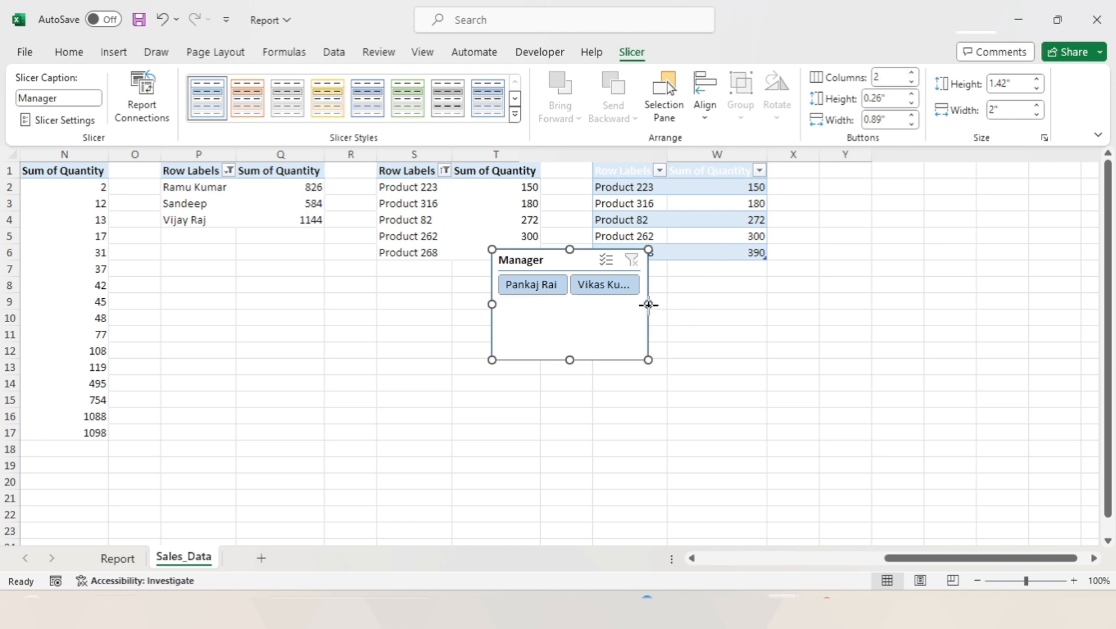
- Widen the Manager slicer to about 2.45" and turn off its header display in the slicer settings
drag(648, 304, 683, 303)
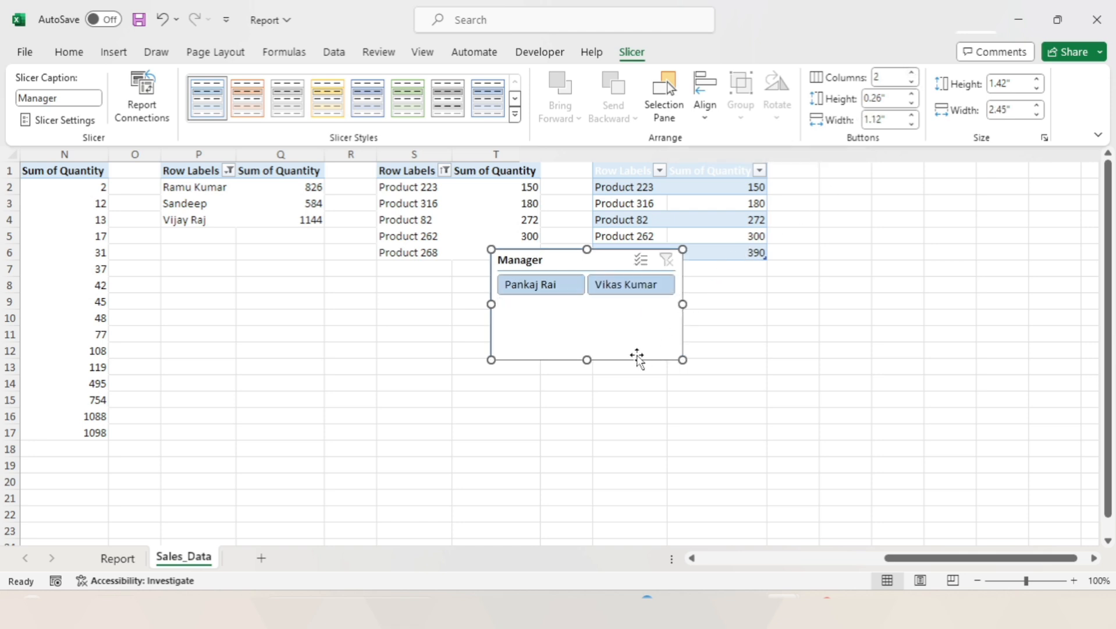
drag(590, 350, 592, 346)
right_click(593, 349)
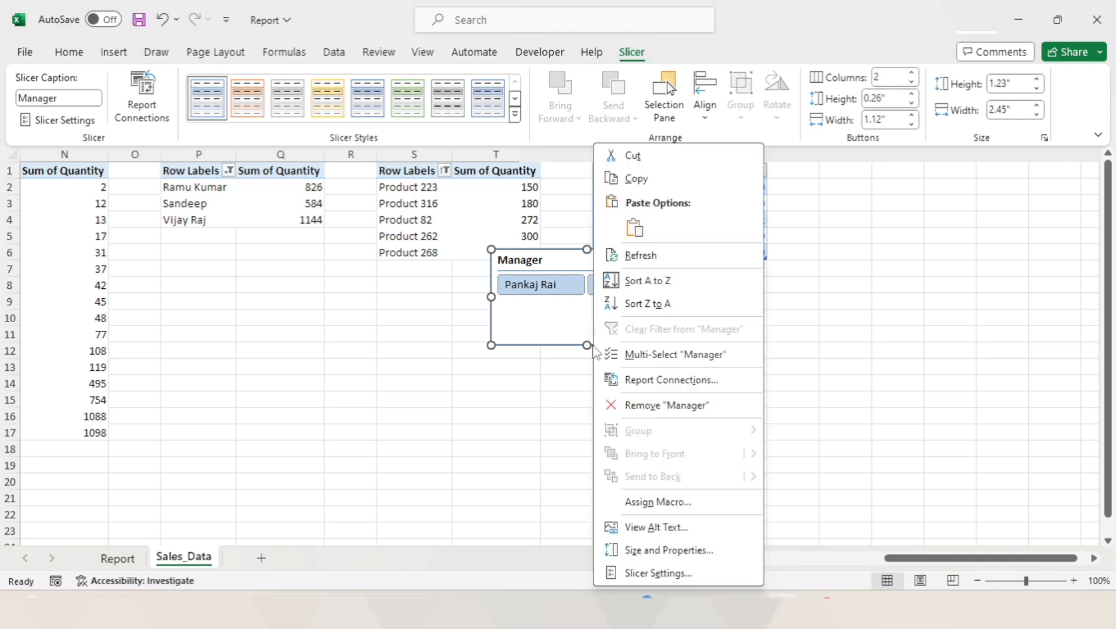
click(655, 574)
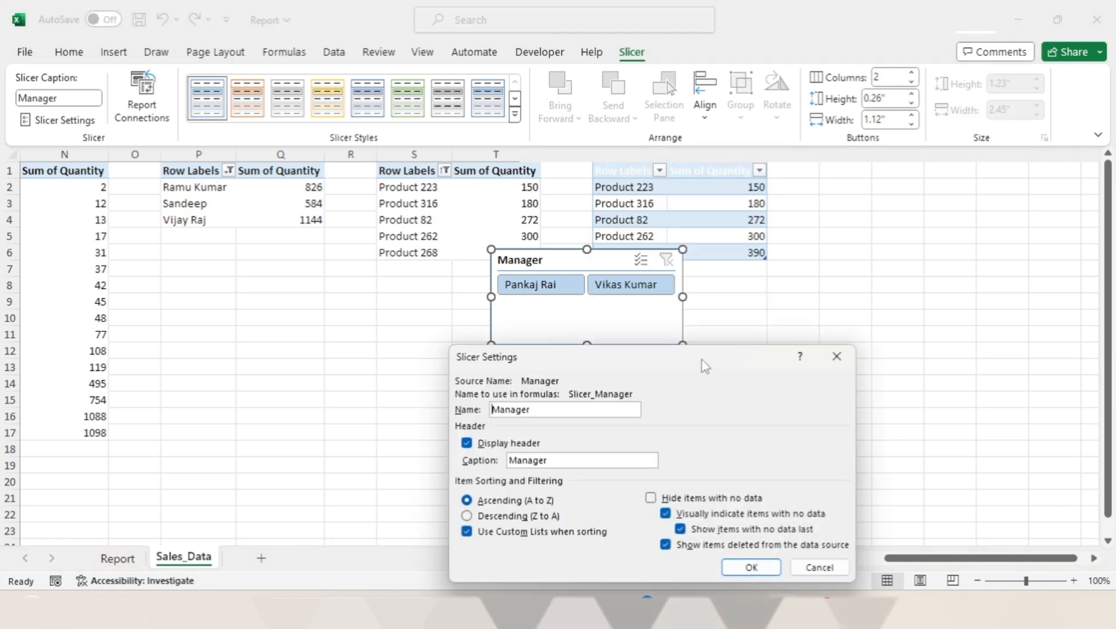
drag(702, 365, 763, 169)
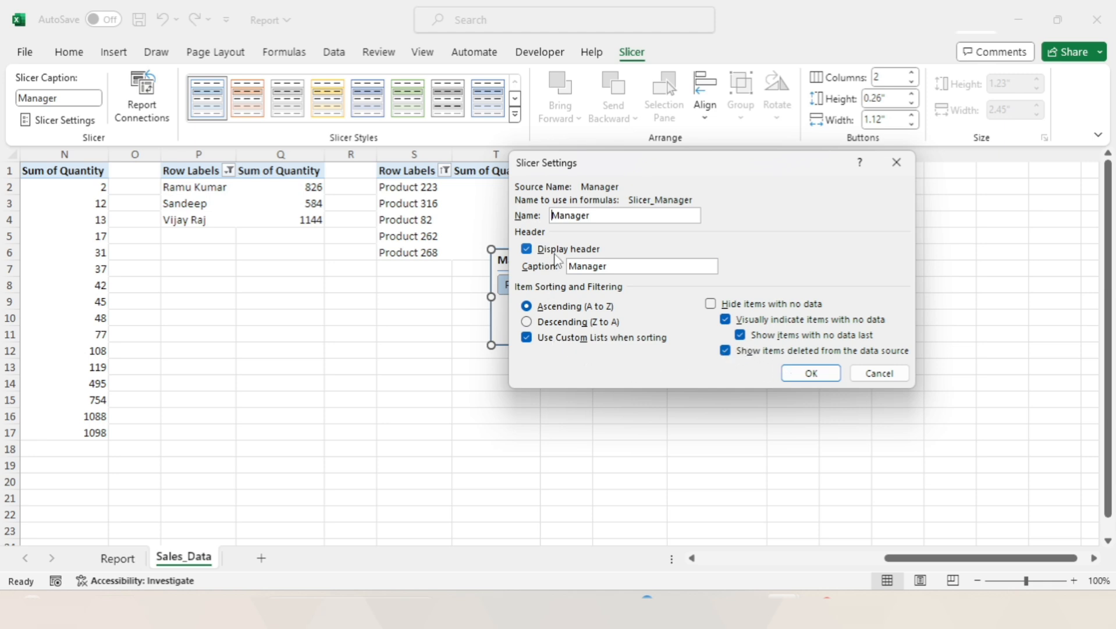
click(527, 249)
click(799, 374)
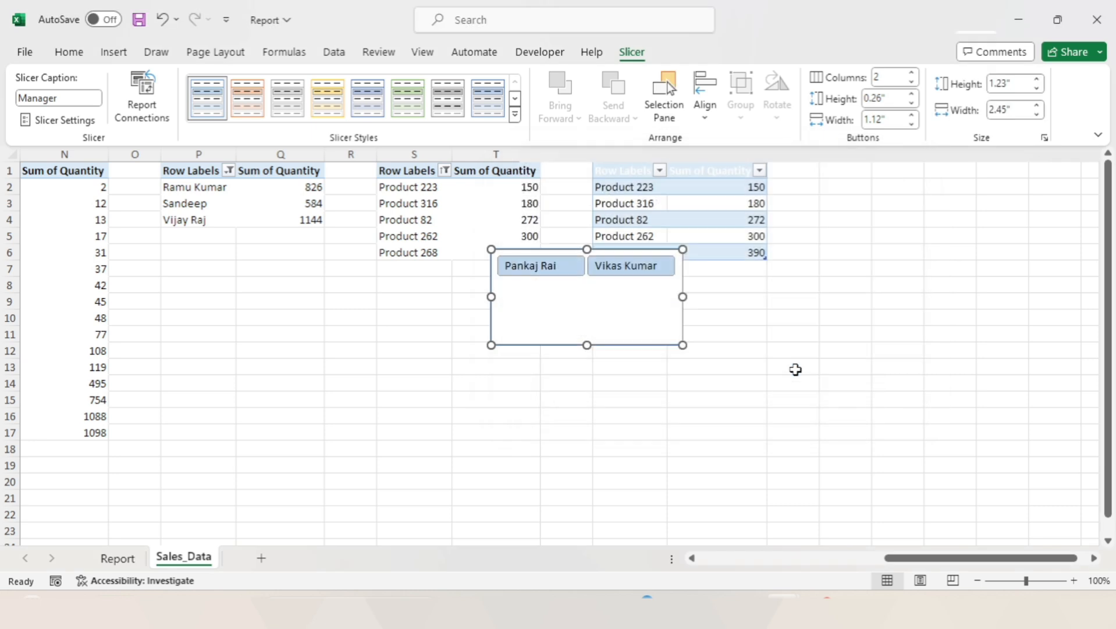
- Shorten the Manager slicer to about 0.52" high and move it from Sales_Data to the Report sheet
drag(582, 321, 583, 290)
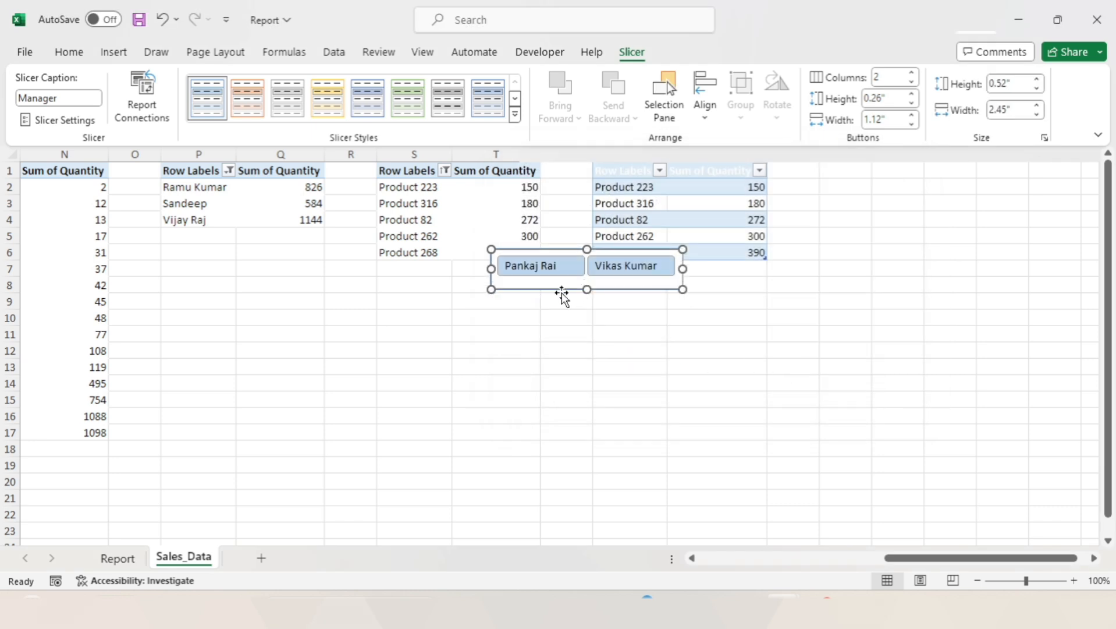
key(ctrl+x)
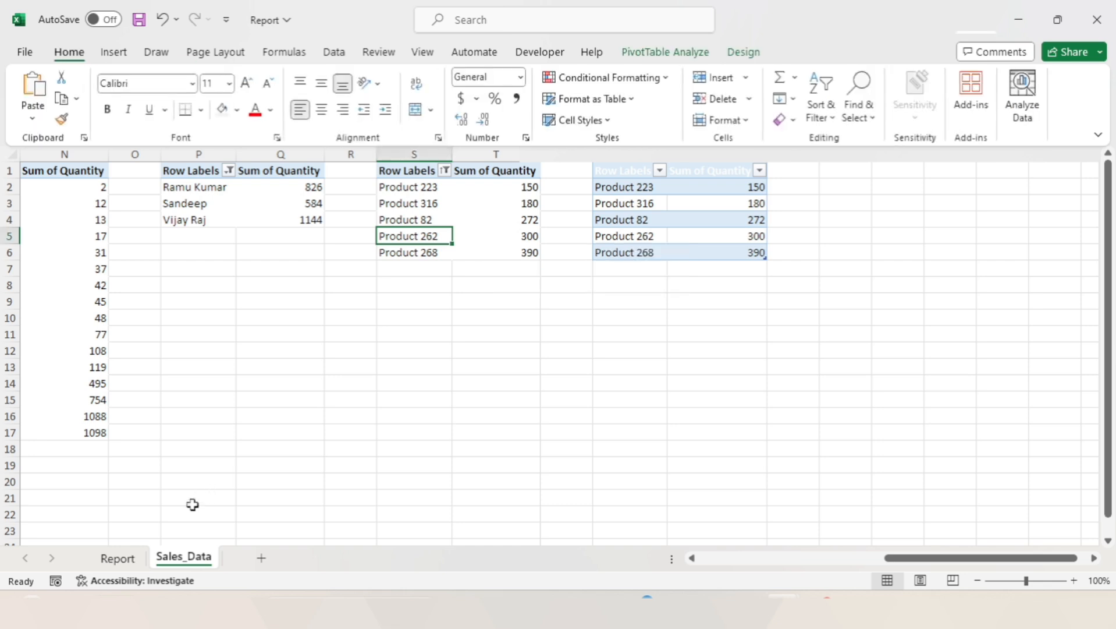
click(117, 558)
scroll(827, 256, right, 1)
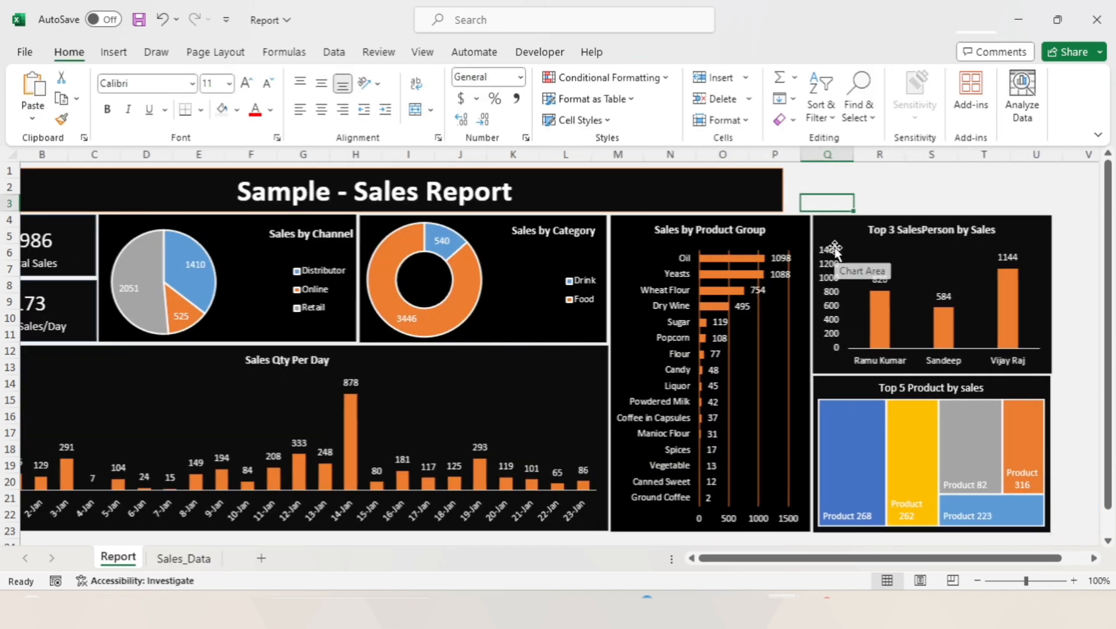
key(ctrl+v)
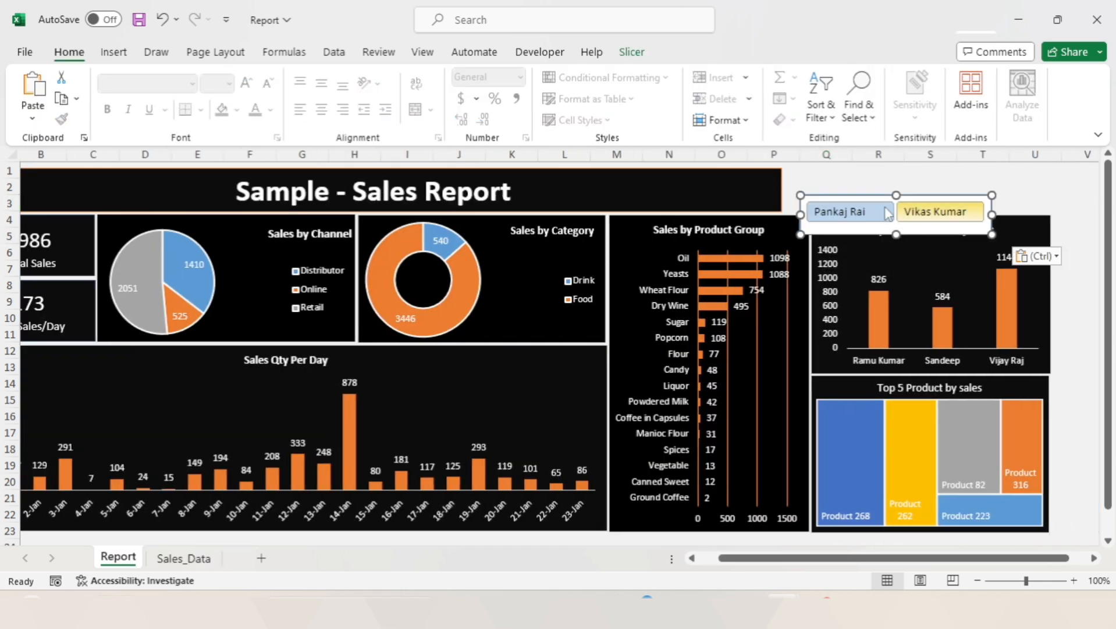
- Fit the Manager slicer beside the report title banner, matching the banner's height and ending flush with the Top 3 SalesPerson chart's right edge
drag(865, 193, 854, 169)
drag(977, 187, 1046, 188)
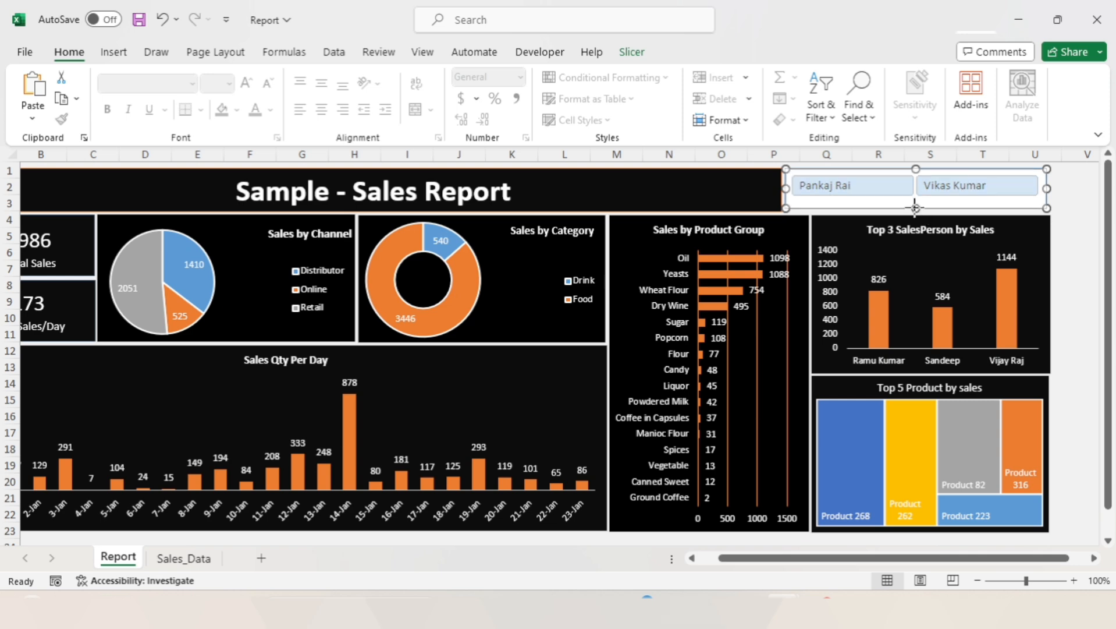
click(1058, 223)
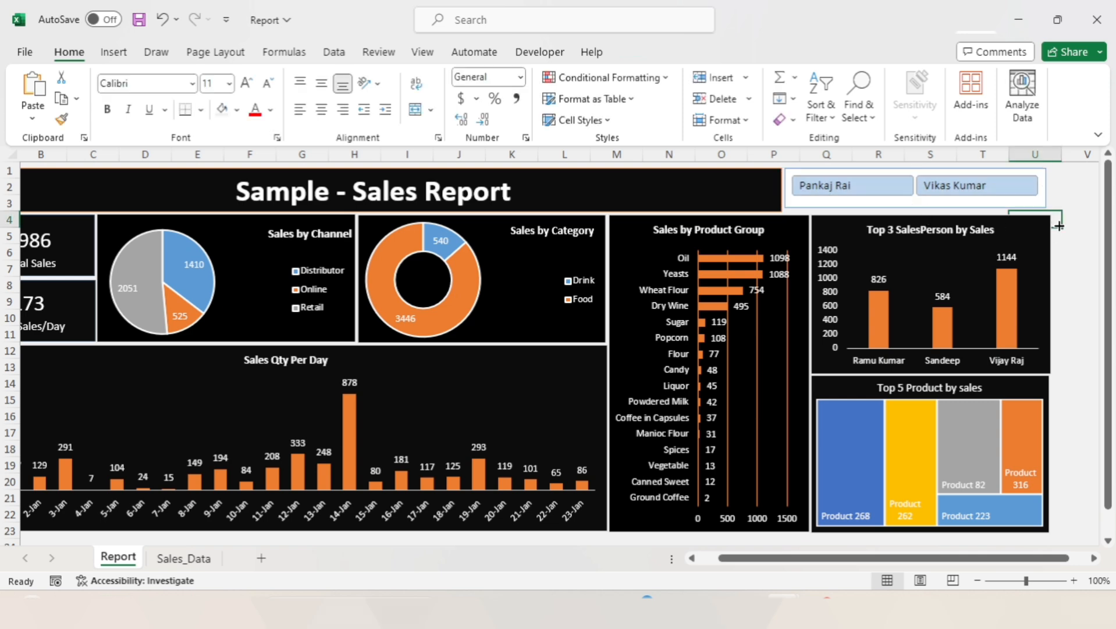
click(916, 207)
drag(917, 207, 918, 212)
key(Left)
key(Left)
key(Left)
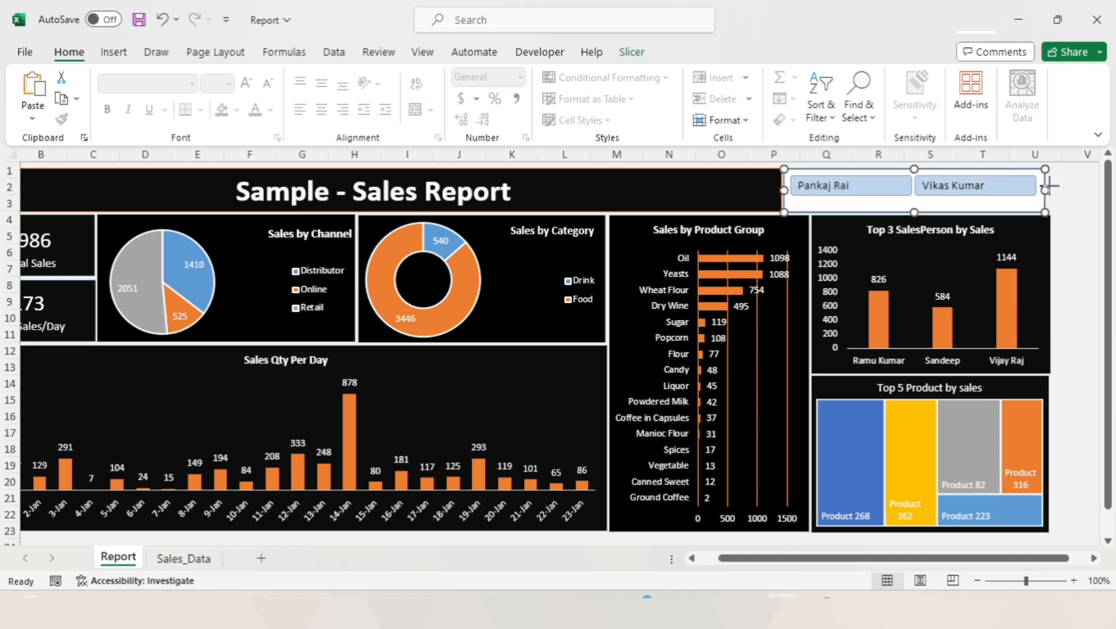
drag(1048, 185, 1053, 187)
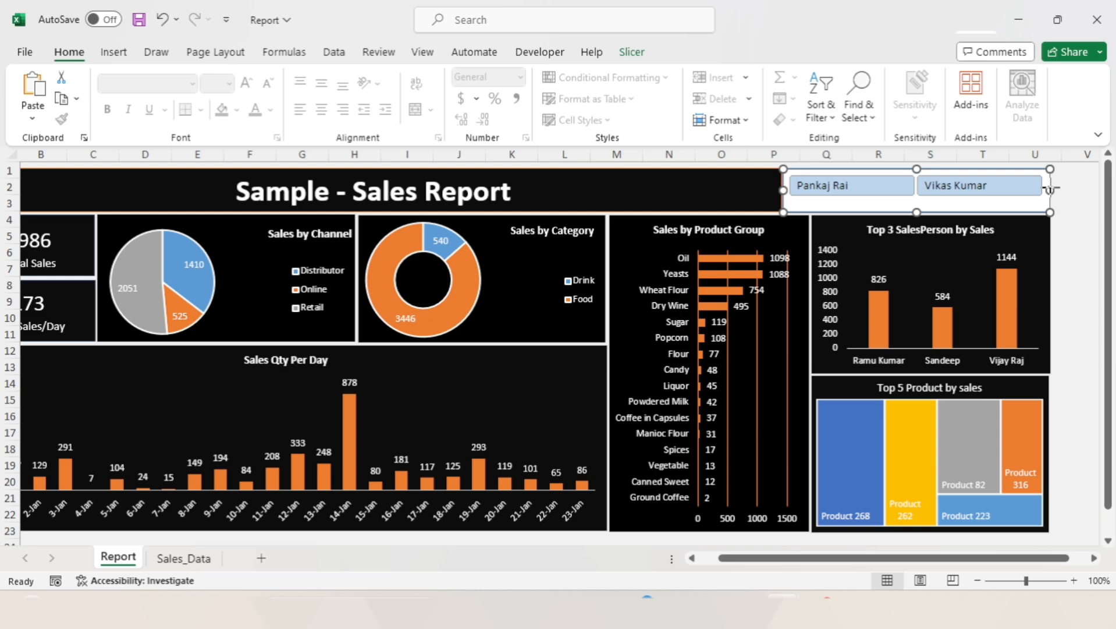
click(1067, 202)
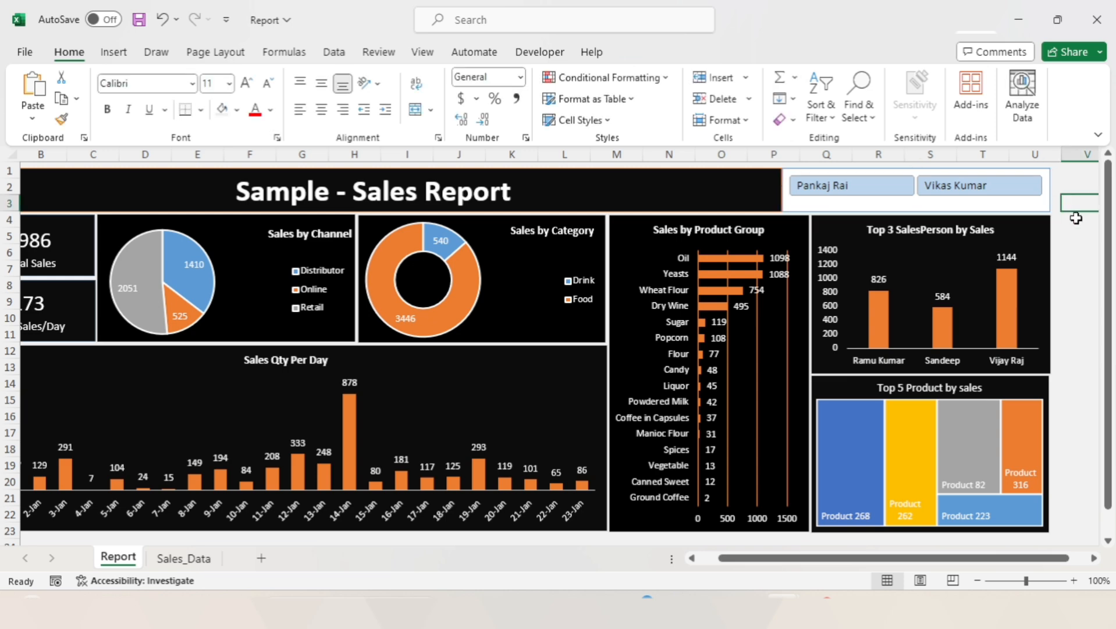
click(888, 212)
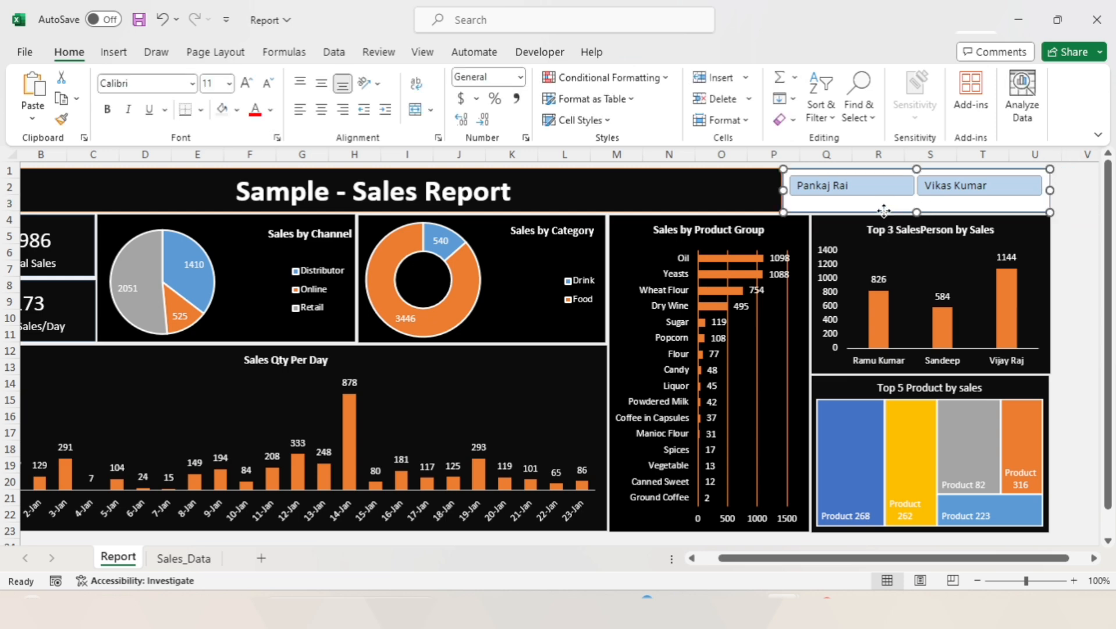
- Start a new slicer style for the Manager slicer and give its Whole Slicer element a near-black background fill
click(632, 52)
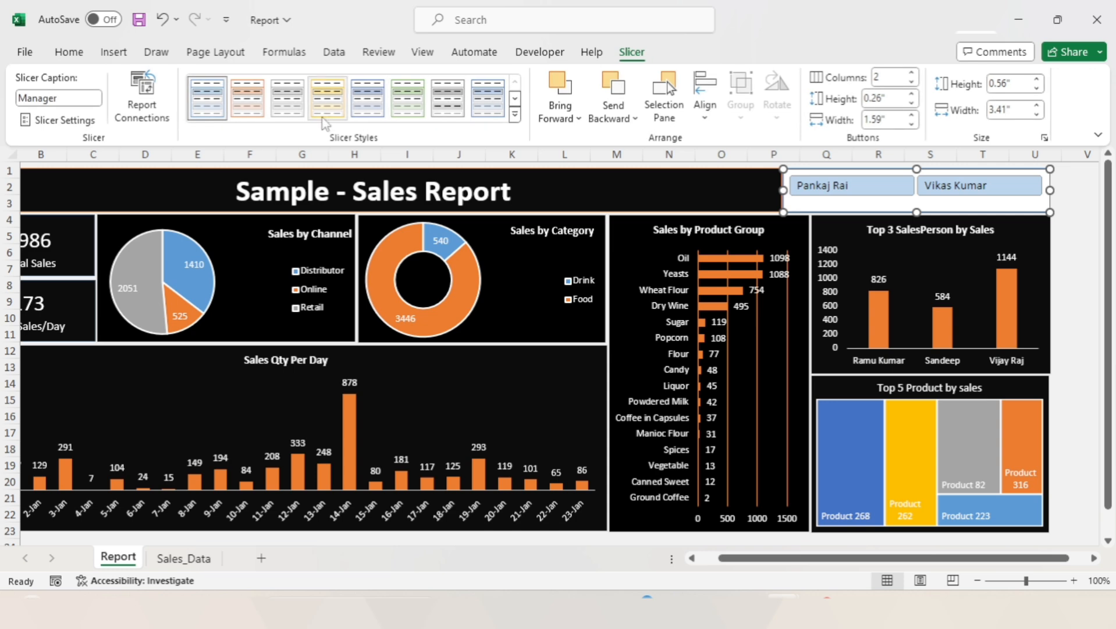
click(515, 116)
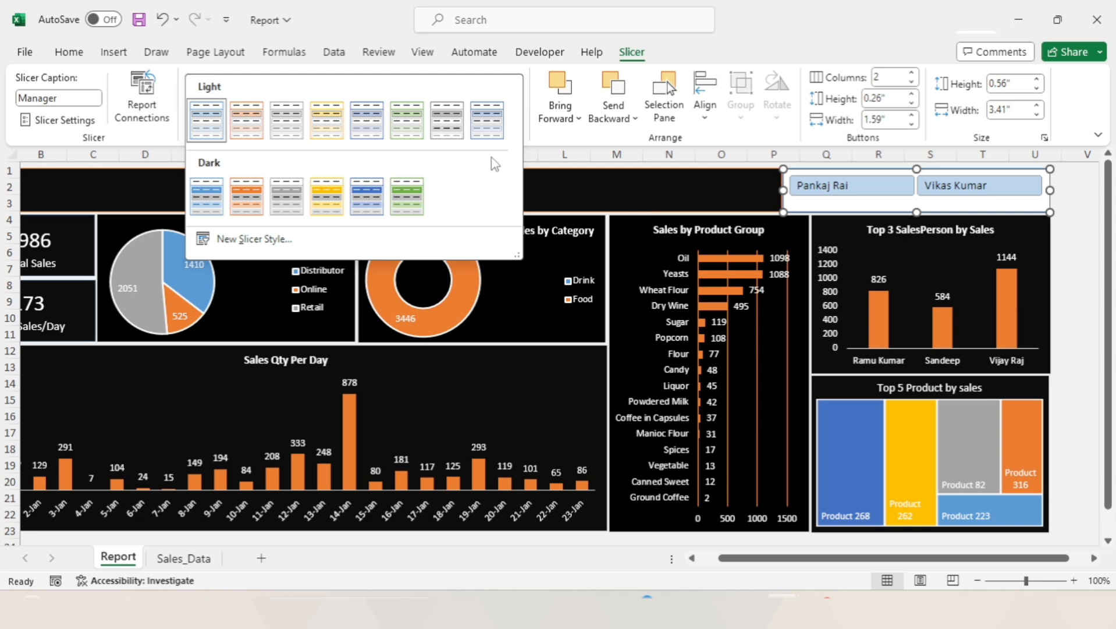
click(257, 243)
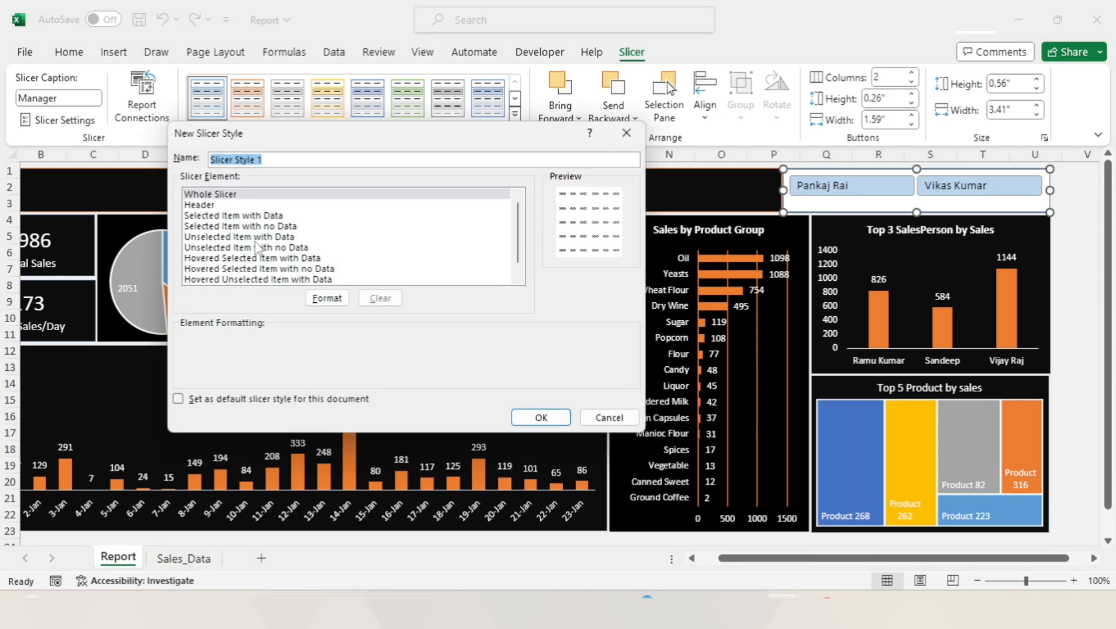
click(222, 196)
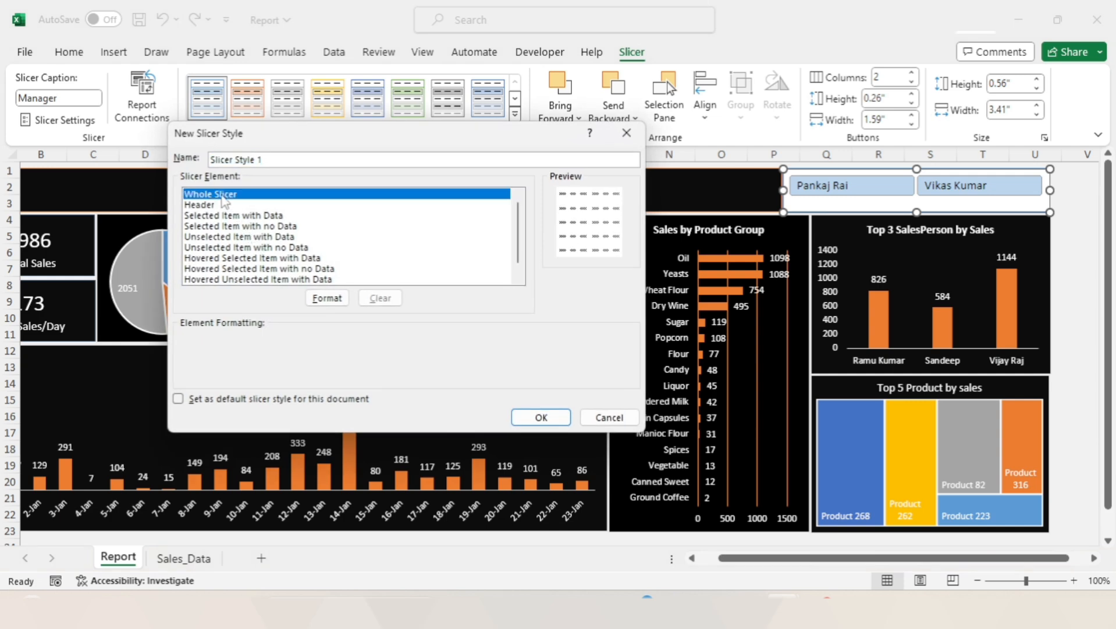
click(326, 298)
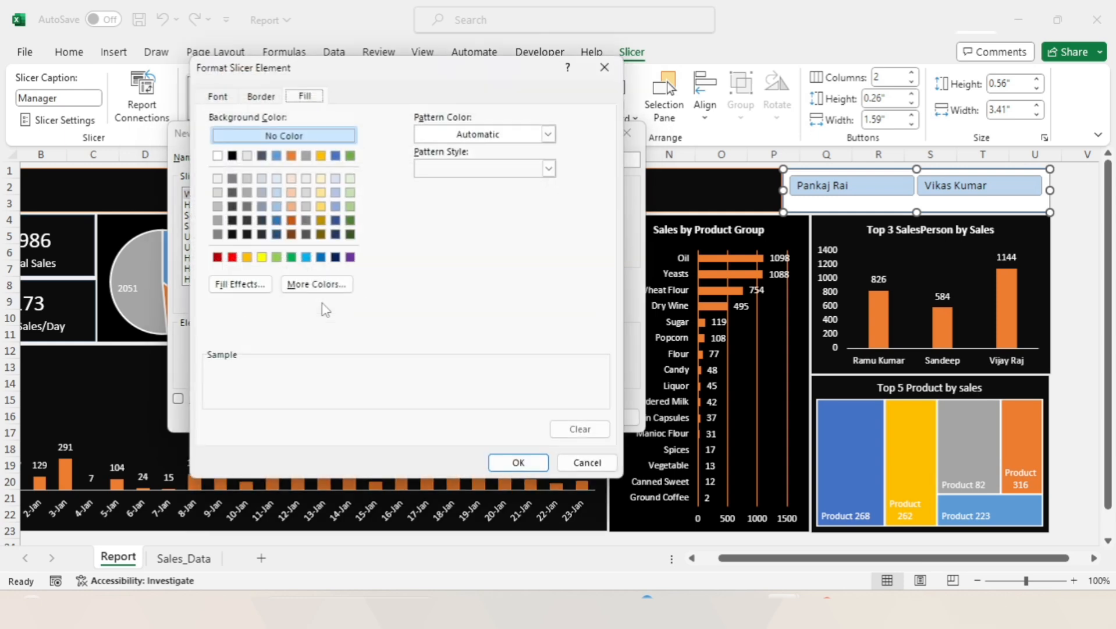
click(586, 463)
click(217, 197)
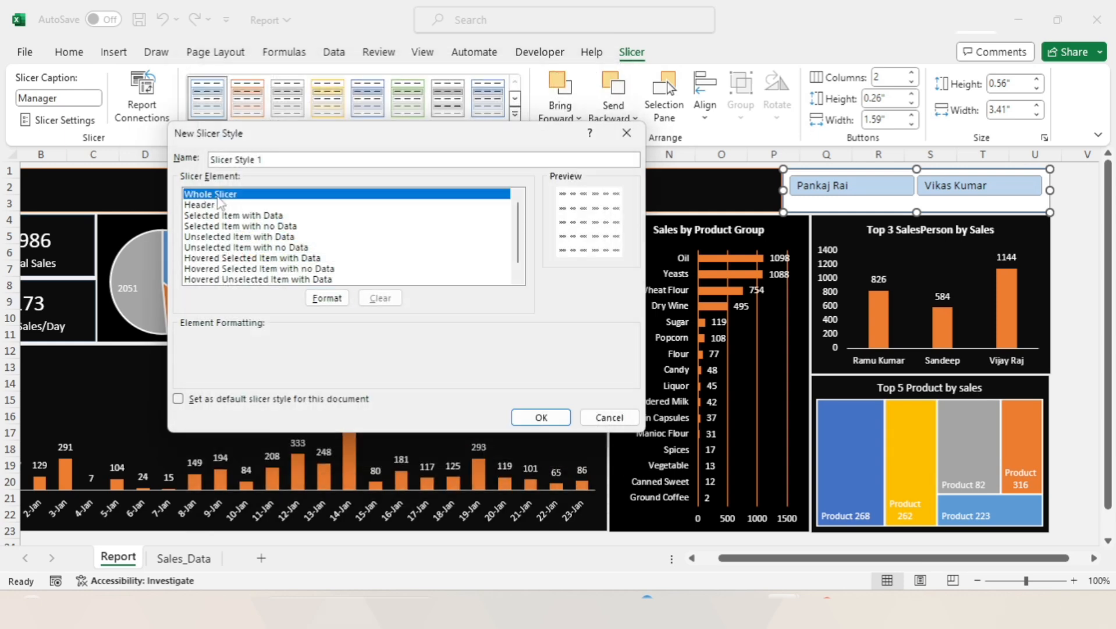
click(323, 298)
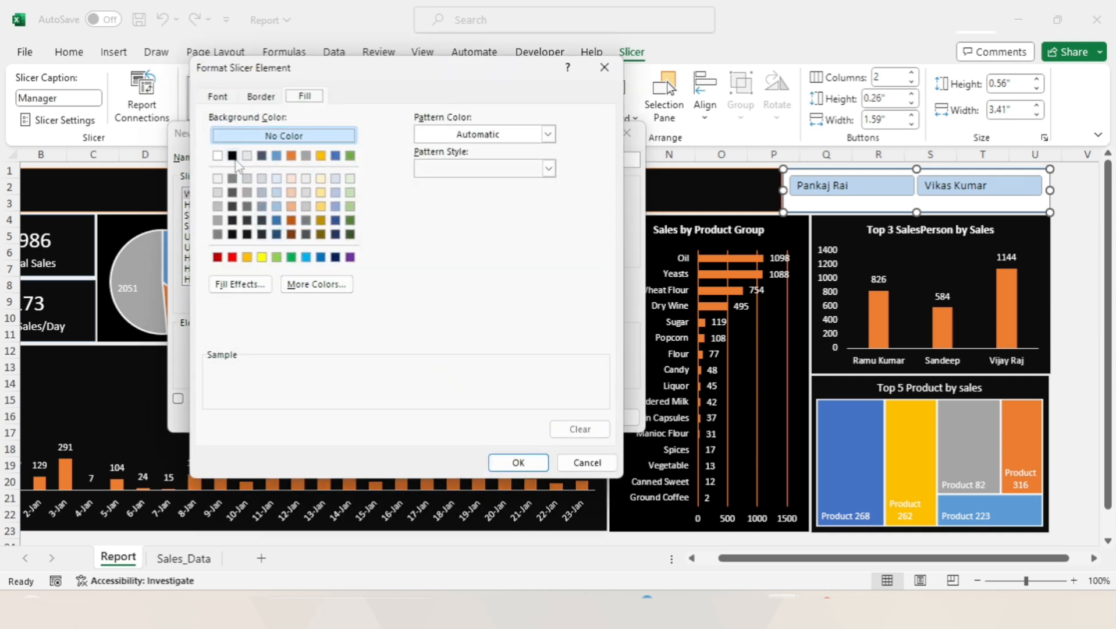
click(233, 235)
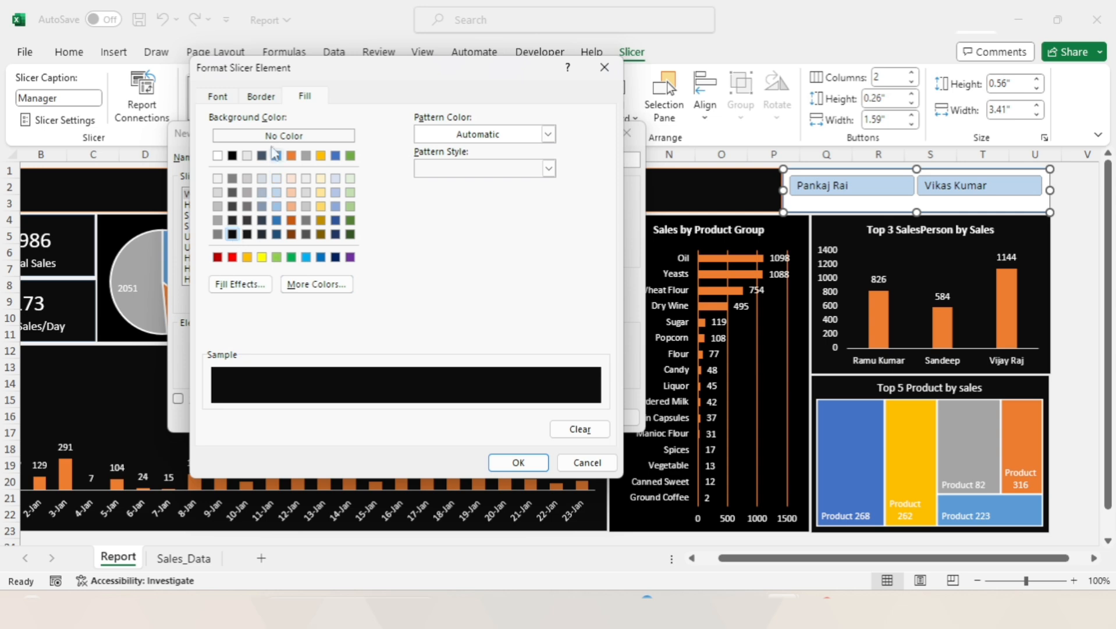
- Add a white outline border to the Whole Slicer element
click(262, 97)
click(300, 265)
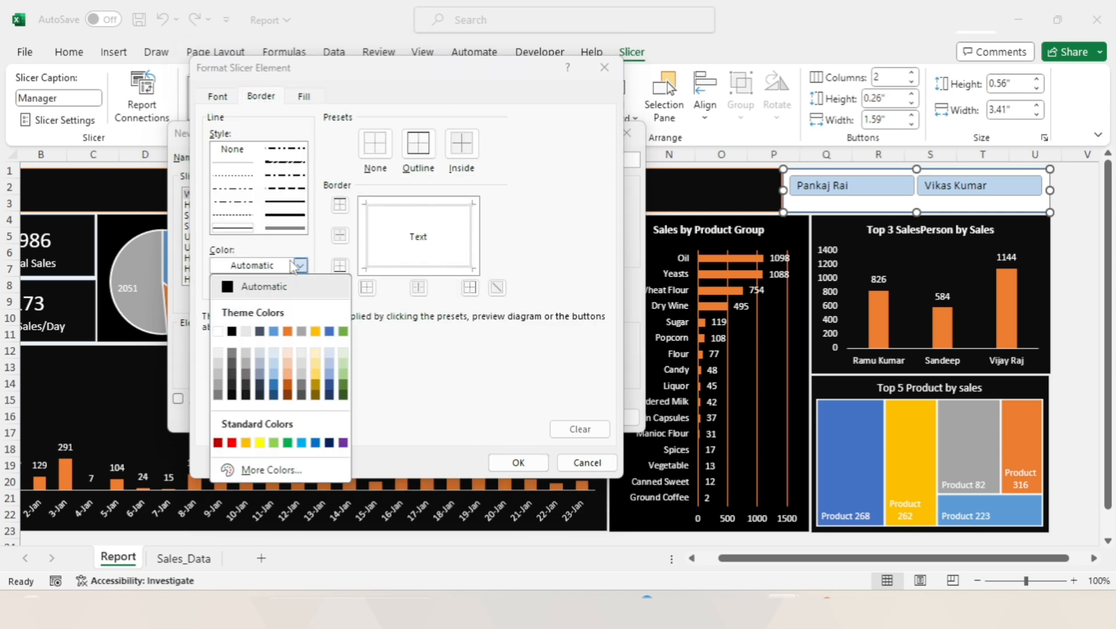
click(217, 331)
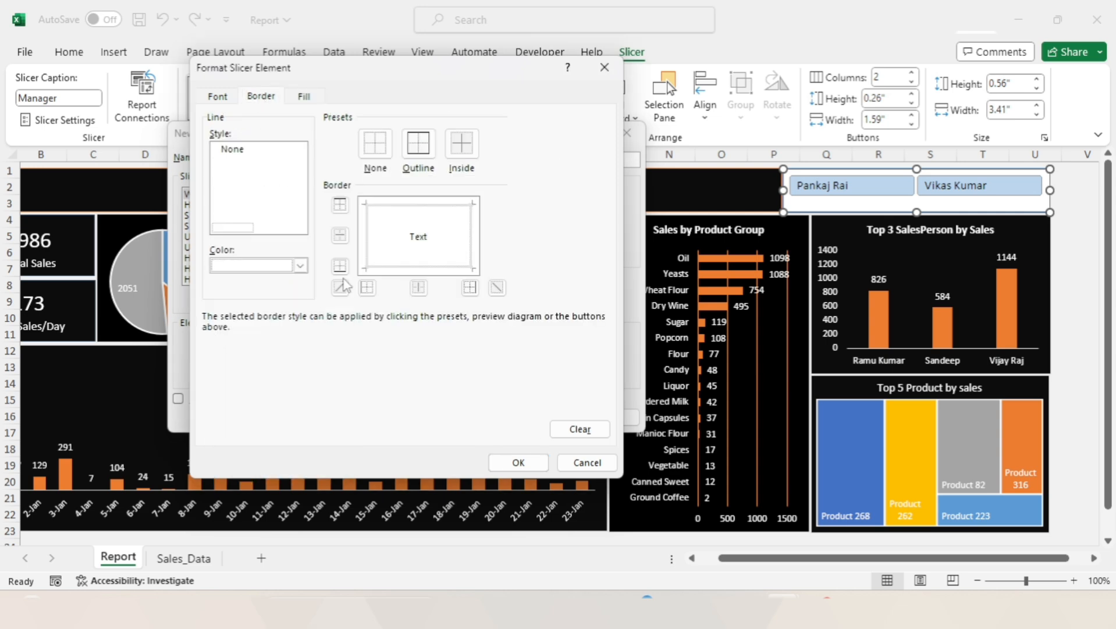
click(418, 145)
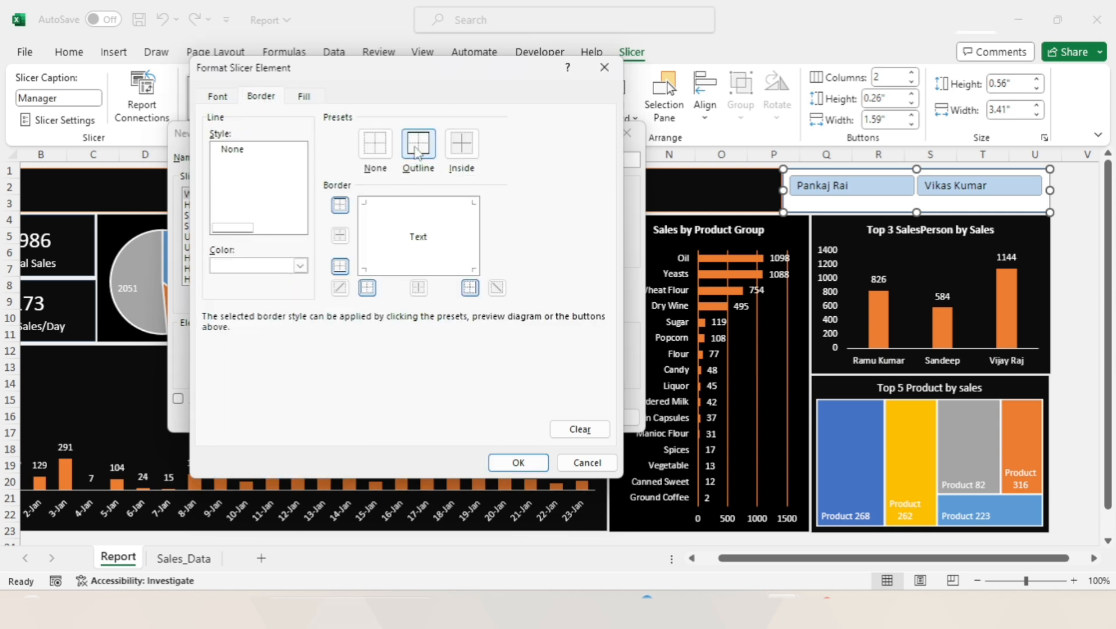
- Set the Whole Slicer element's font to size 10 in white and apply its formatting
click(224, 99)
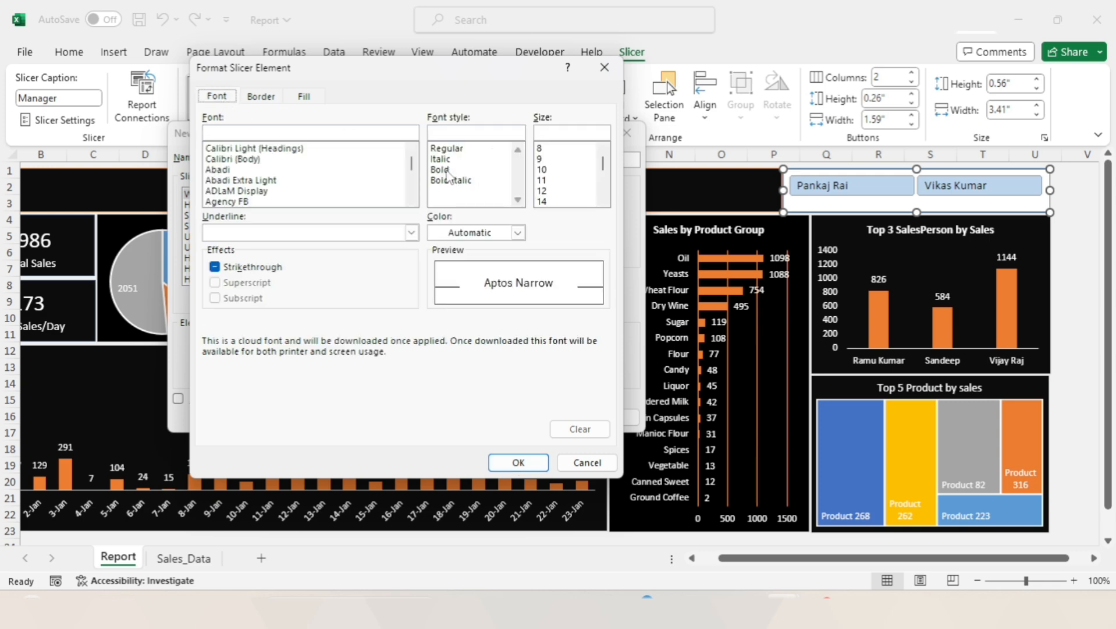
click(543, 169)
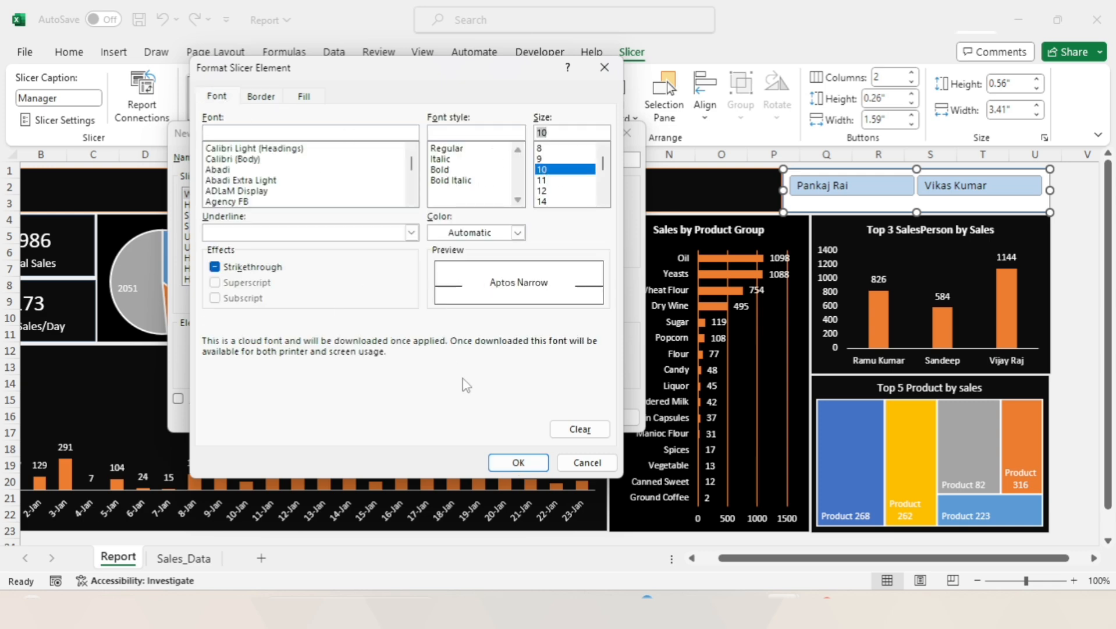
click(517, 232)
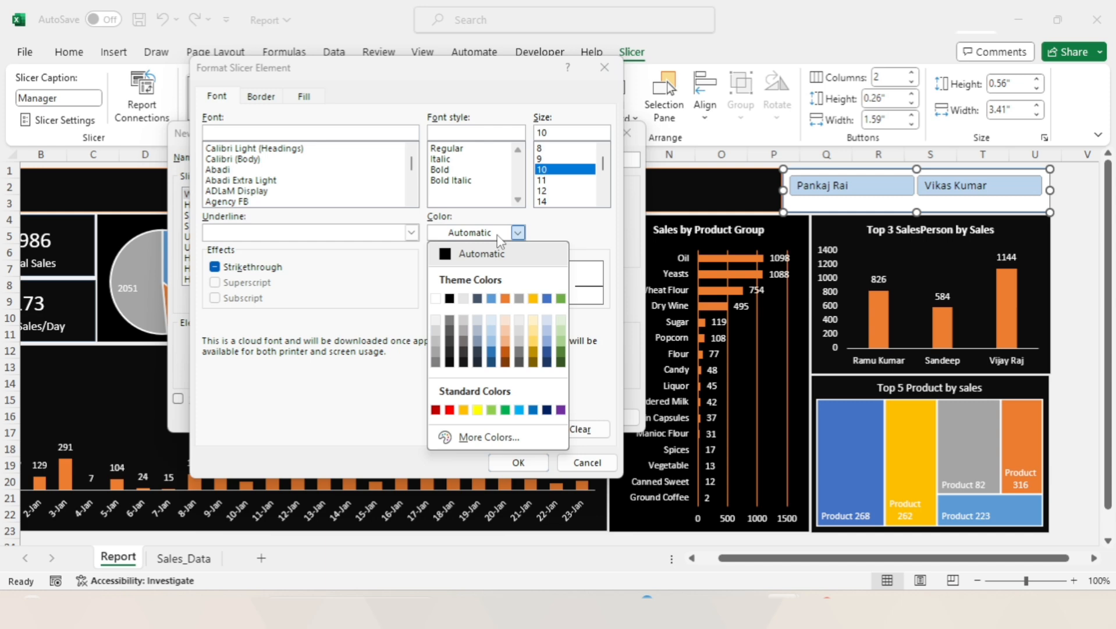
click(435, 298)
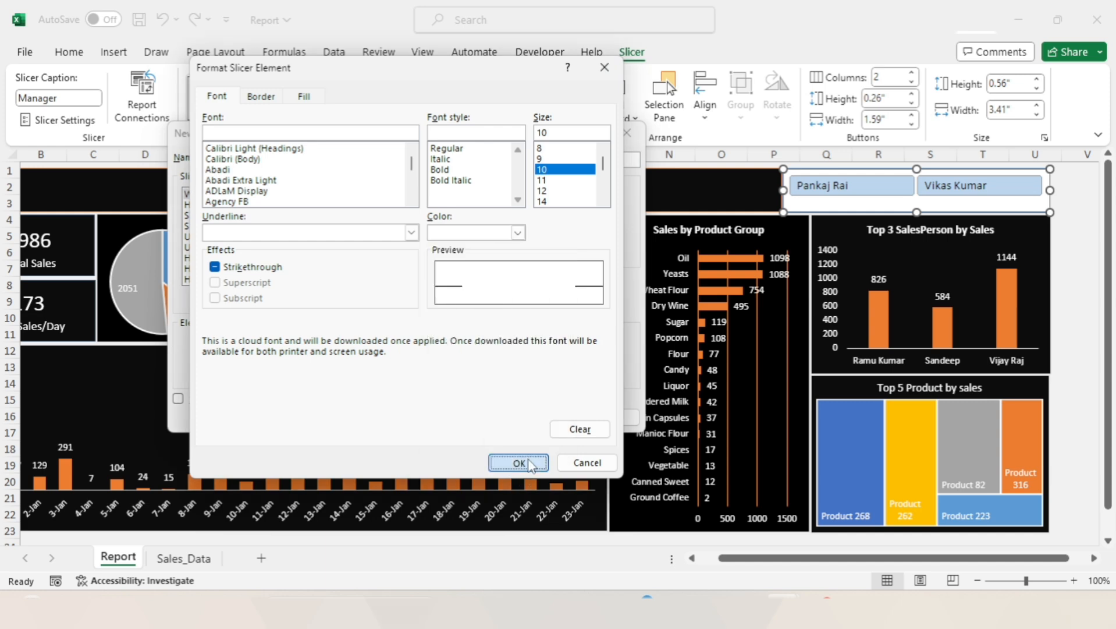
click(529, 463)
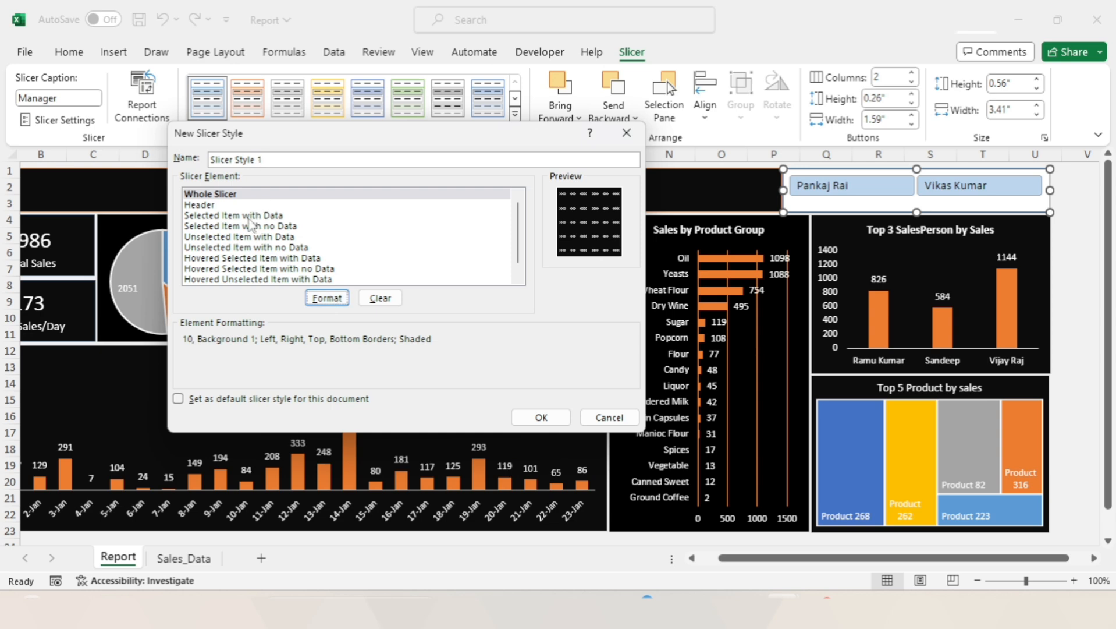
- Set the font of the Selected Item with Data element to bold, size 10, in white
click(220, 216)
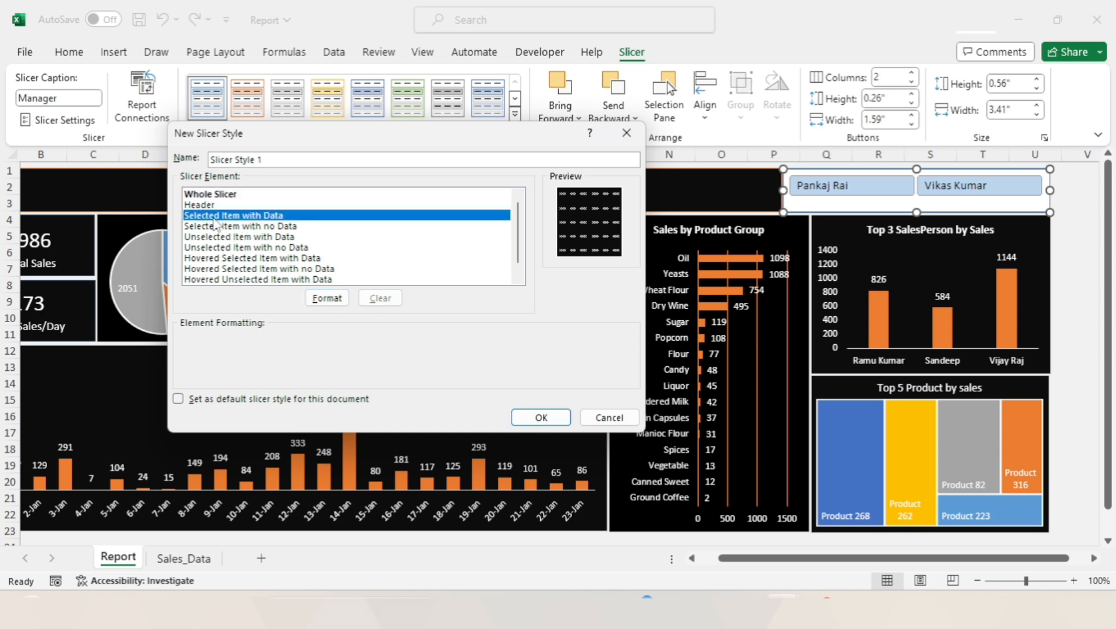
click(327, 297)
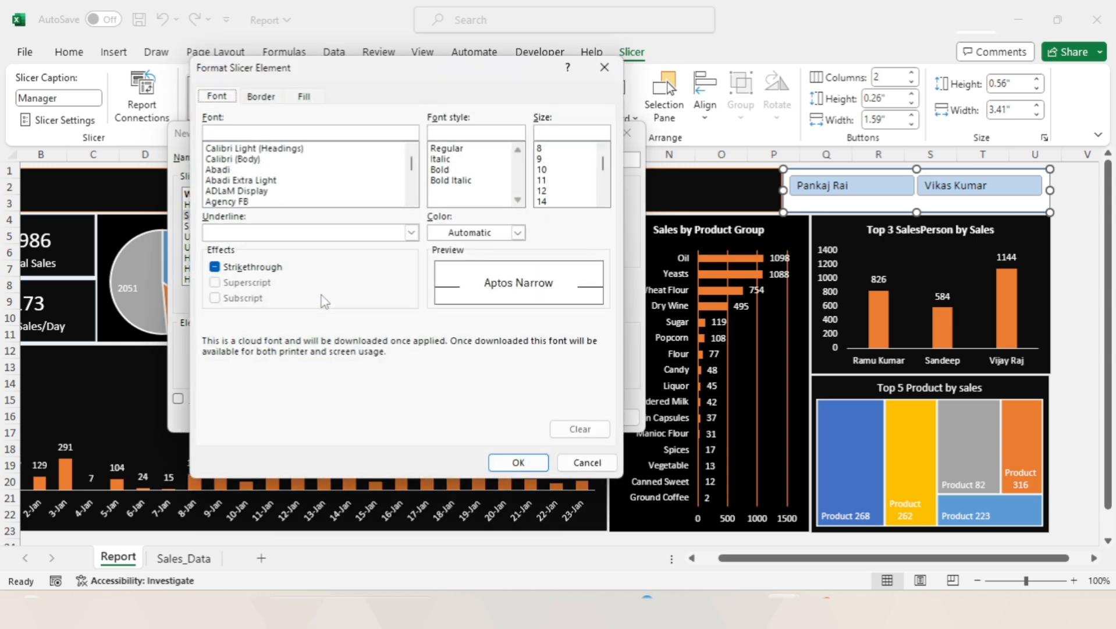
click(454, 170)
click(542, 170)
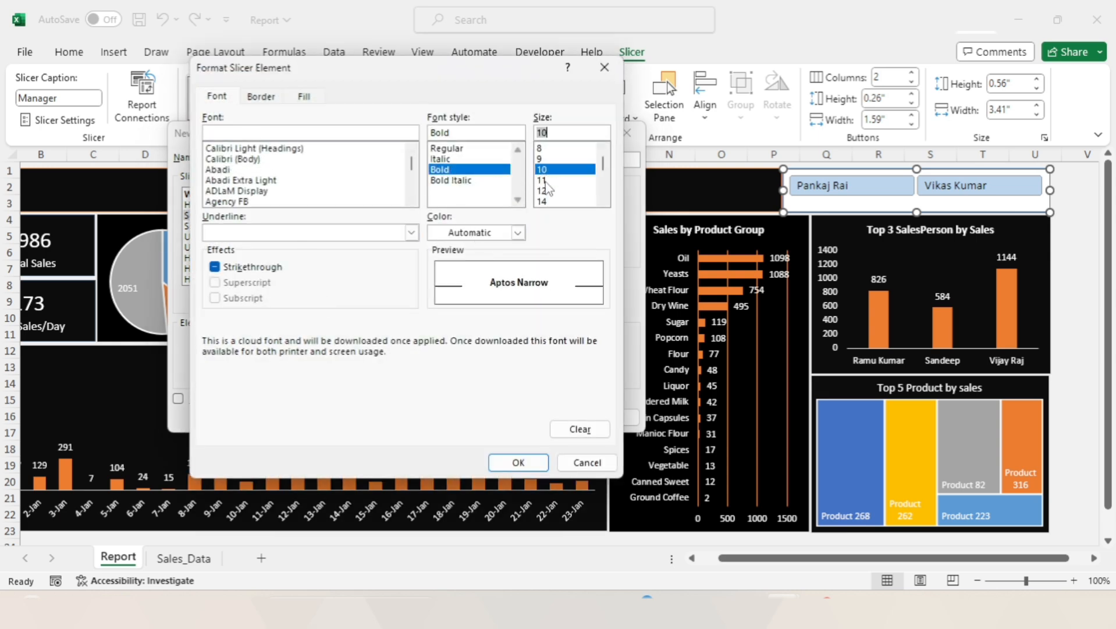
click(518, 232)
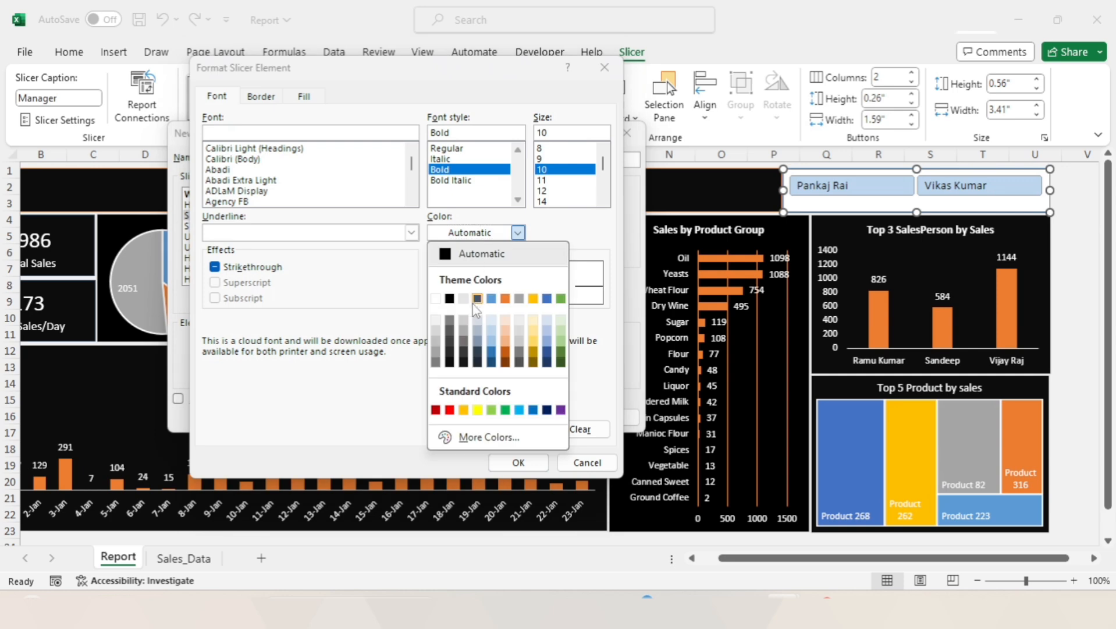
click(436, 298)
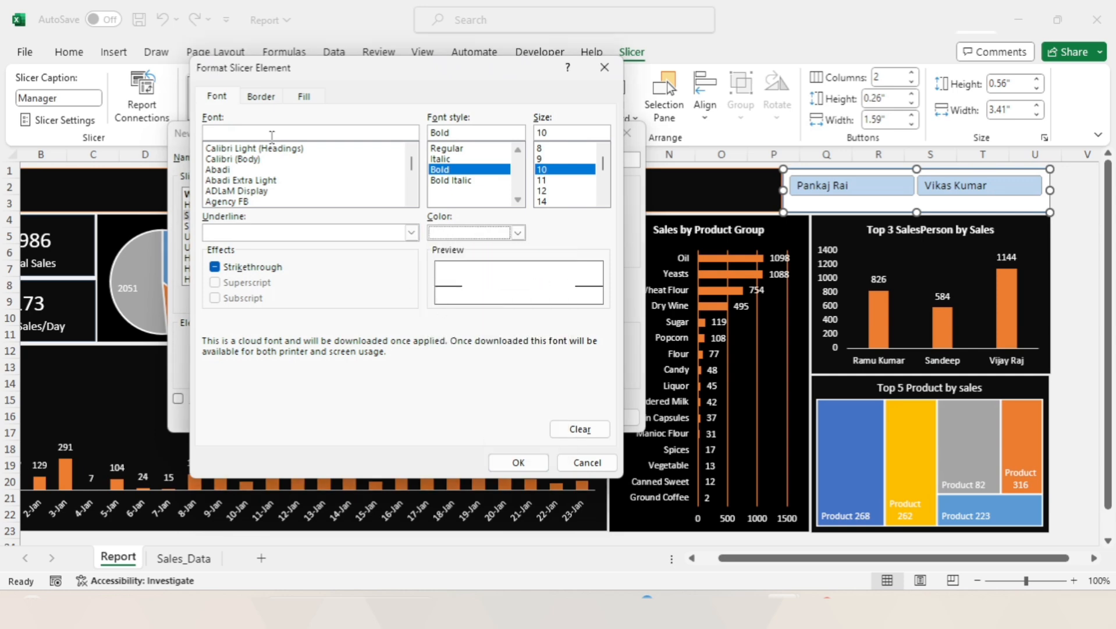
- Add a white outline border to the Selected Item with Data element and apply its formatting
click(261, 97)
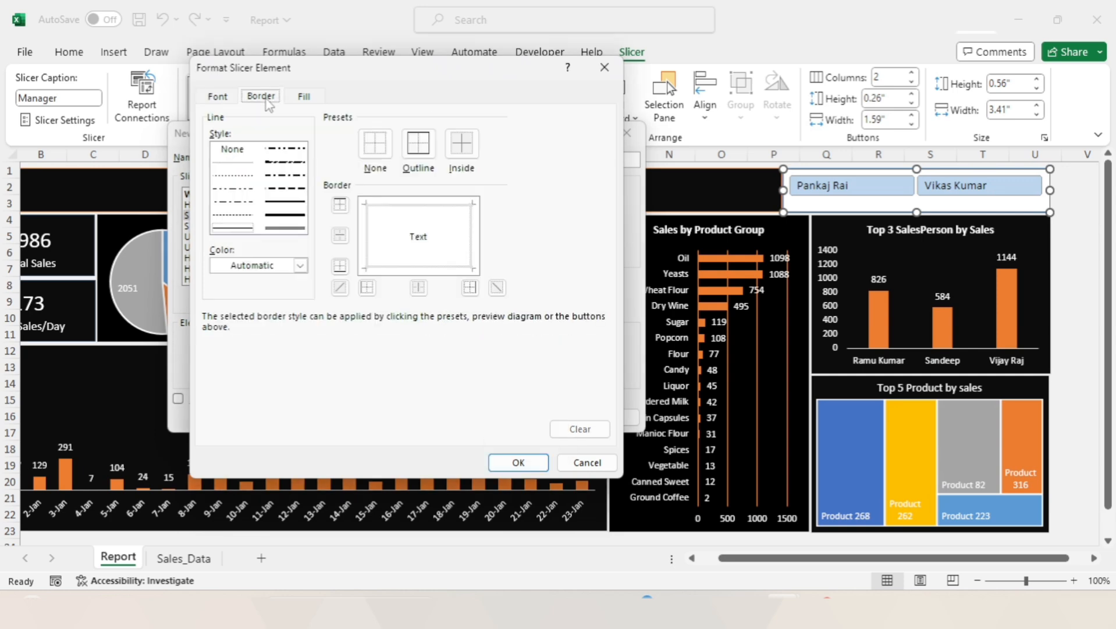
click(300, 266)
click(218, 331)
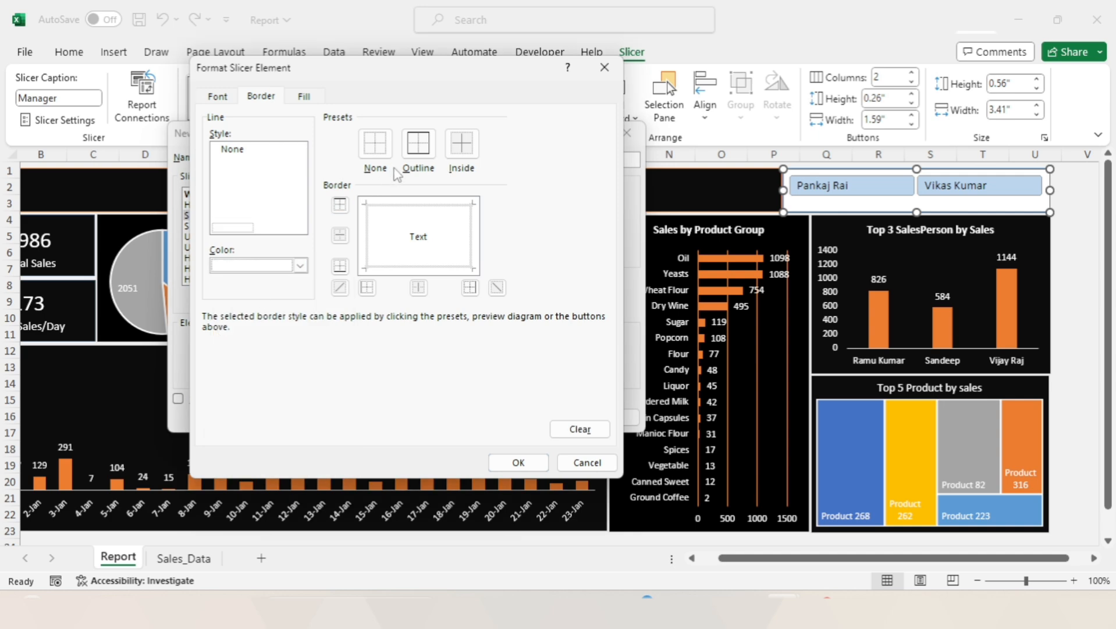
click(418, 143)
click(517, 463)
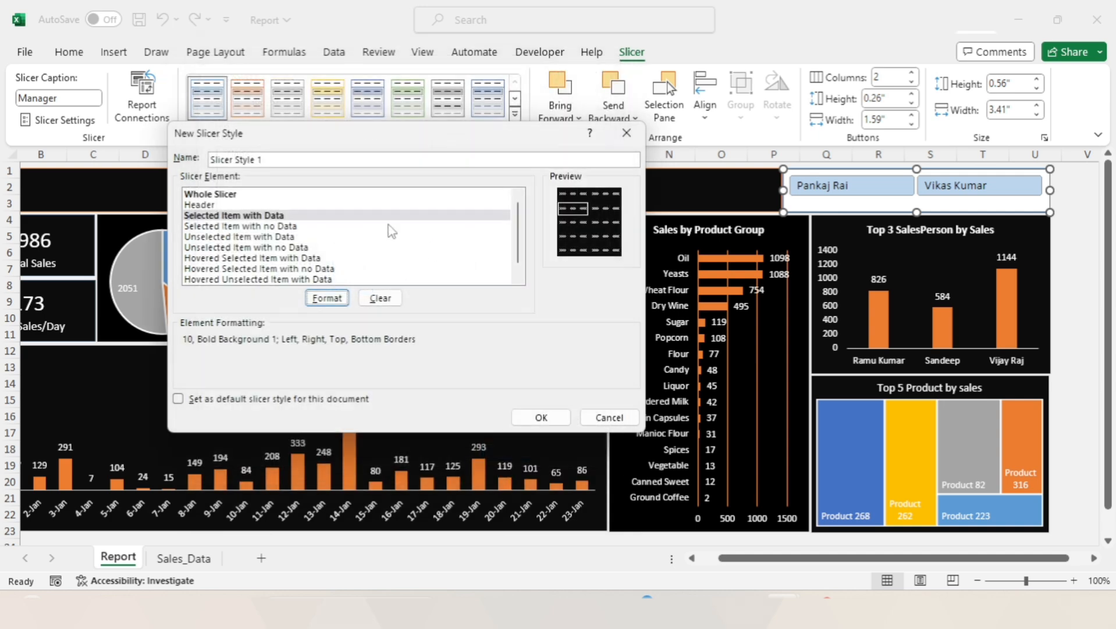
- Fill the Selected Item with Data element with the theme orange
click(327, 298)
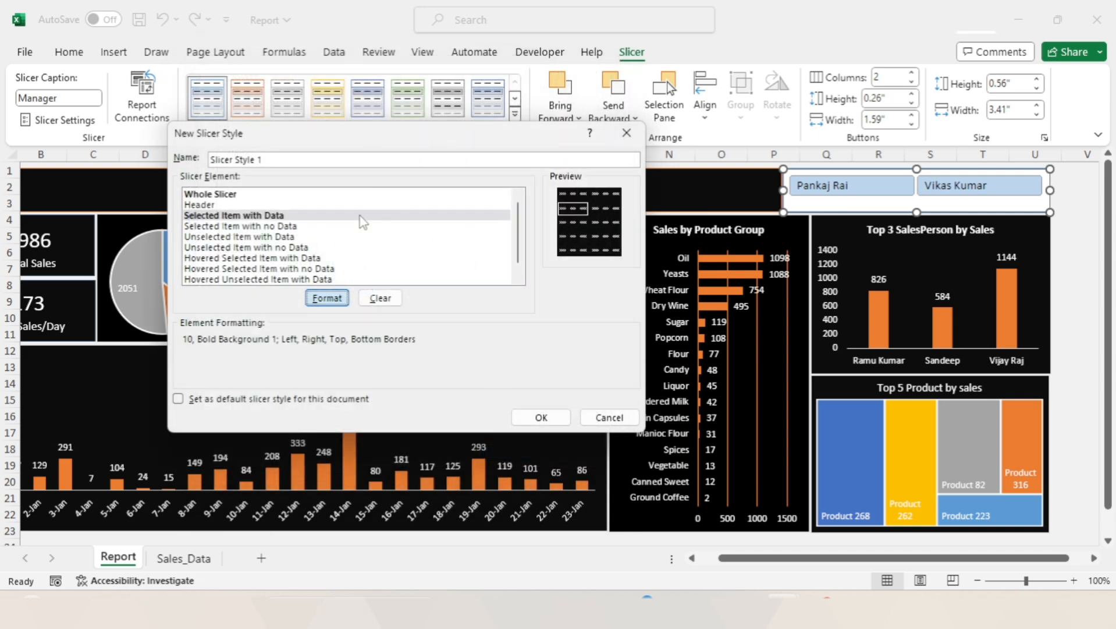
click(301, 97)
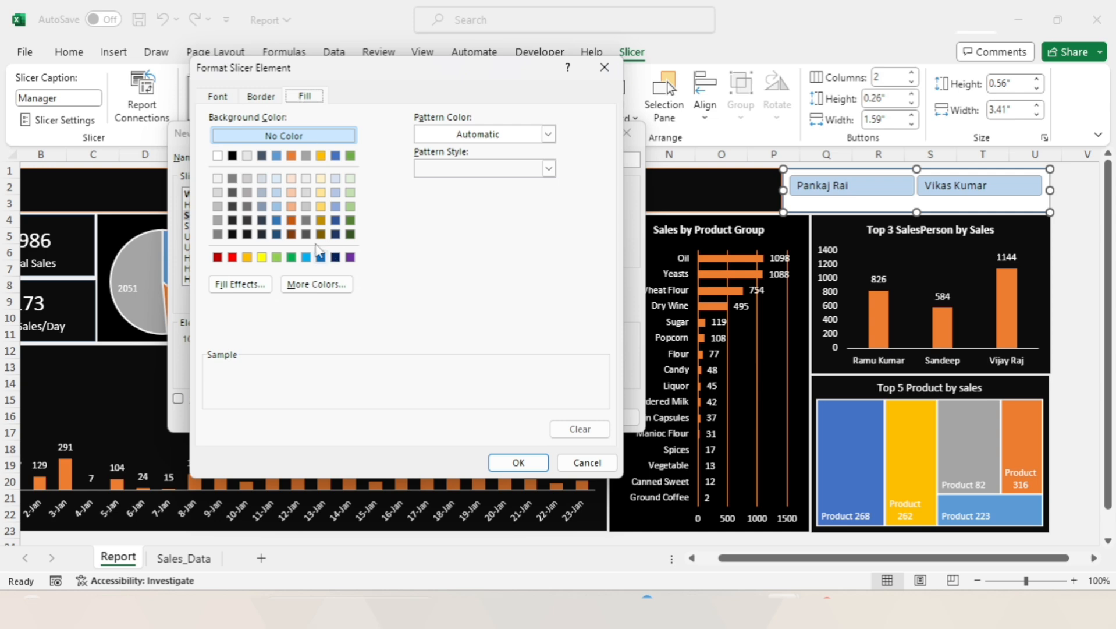
click(291, 156)
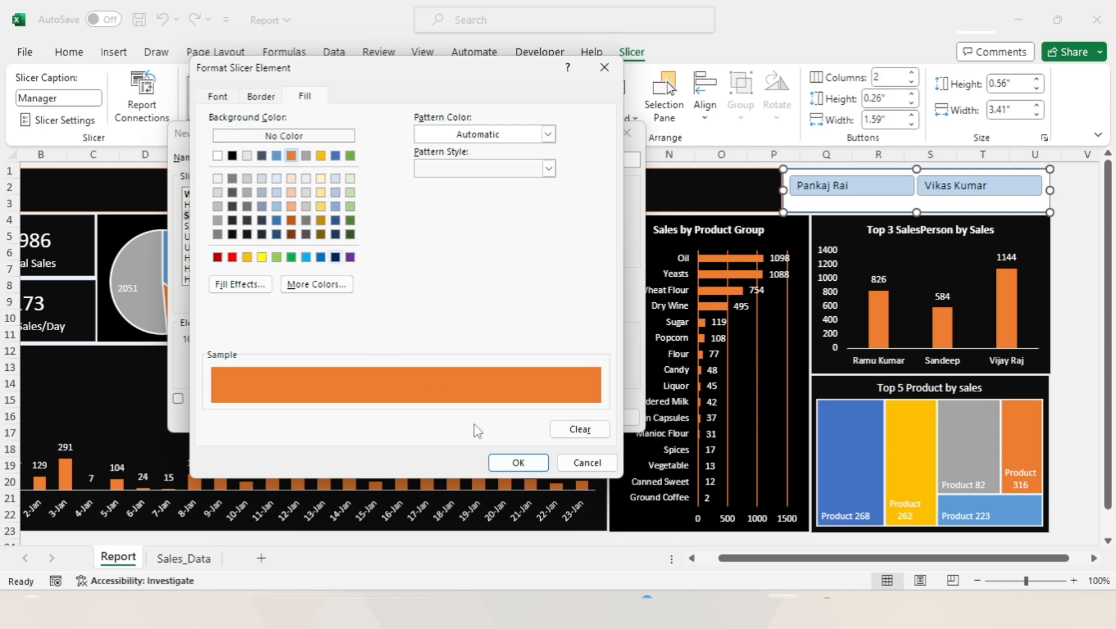
click(516, 462)
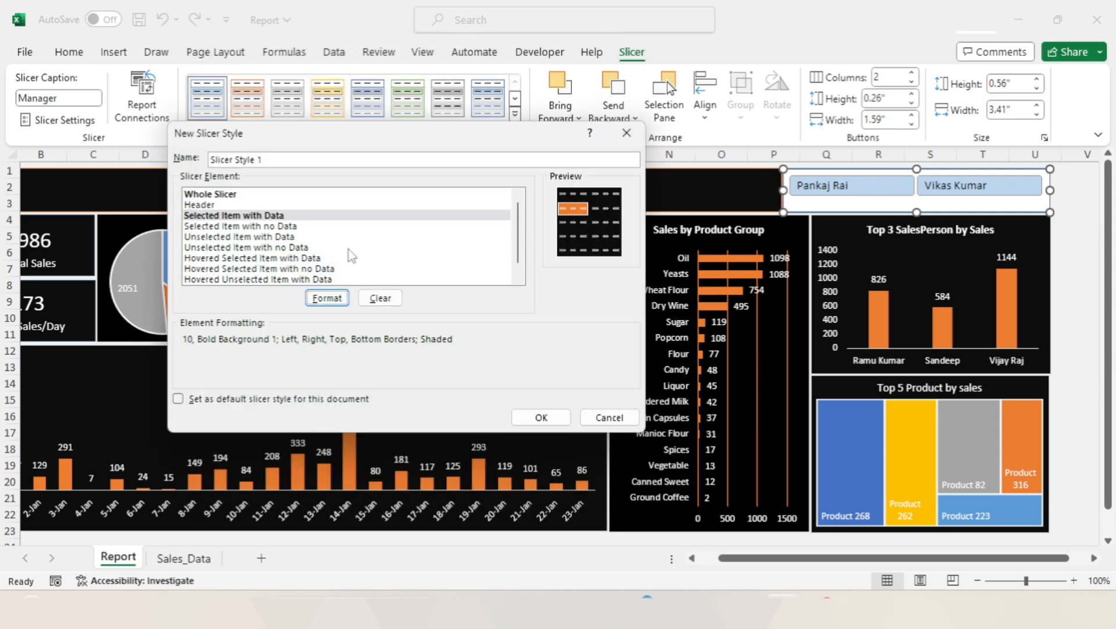
- Give the Unselected Item with Data element a theme orange fill and a white outline border
click(203, 237)
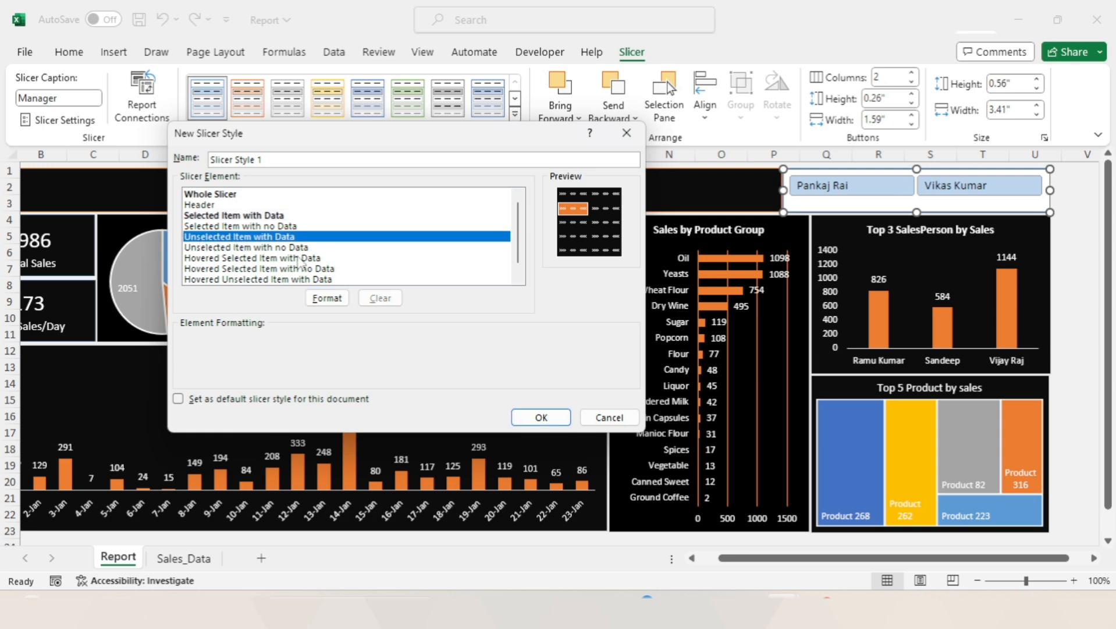
click(327, 298)
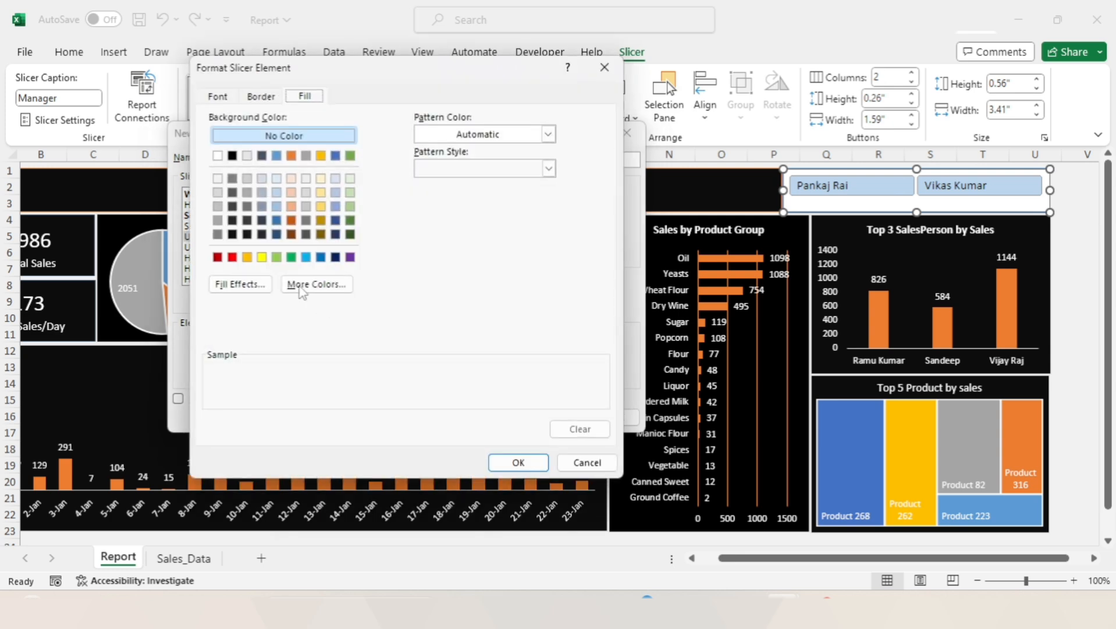
click(292, 155)
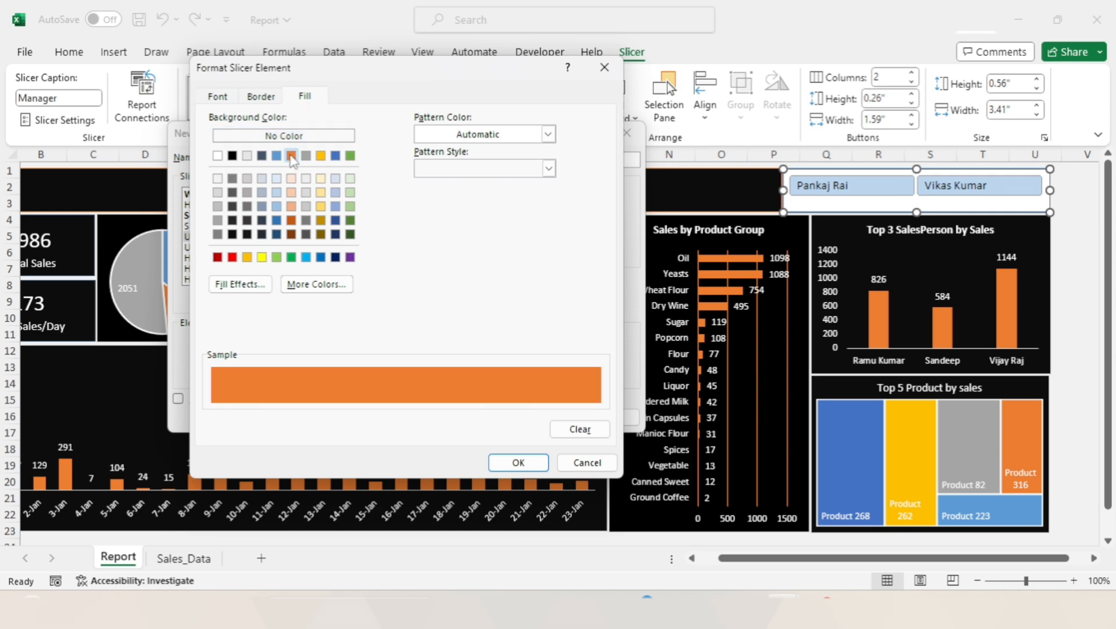
click(262, 96)
click(275, 270)
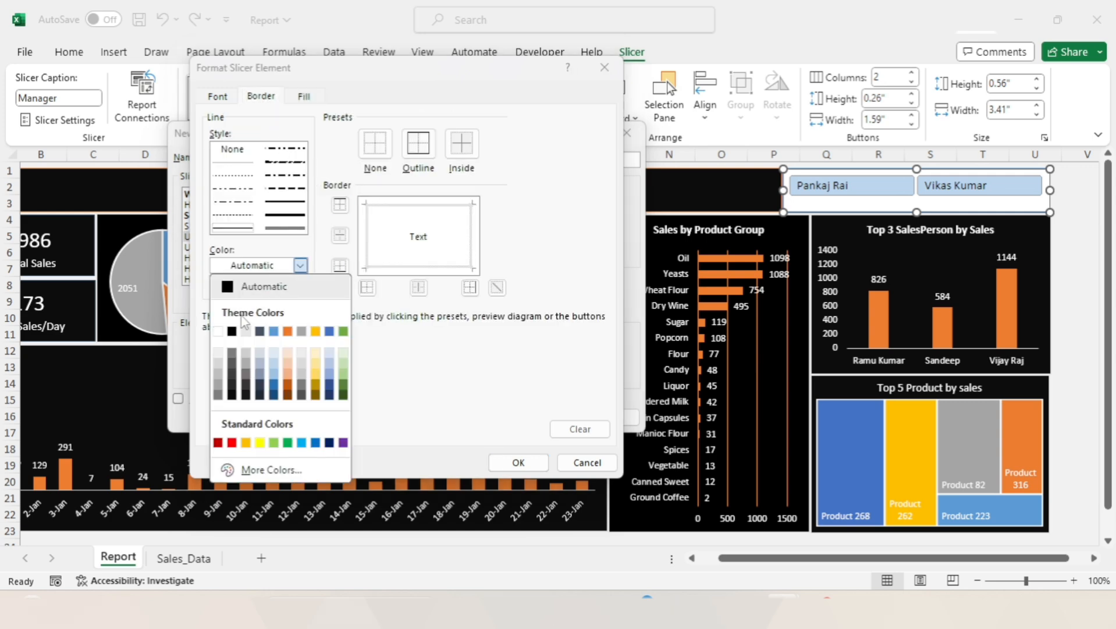
click(219, 332)
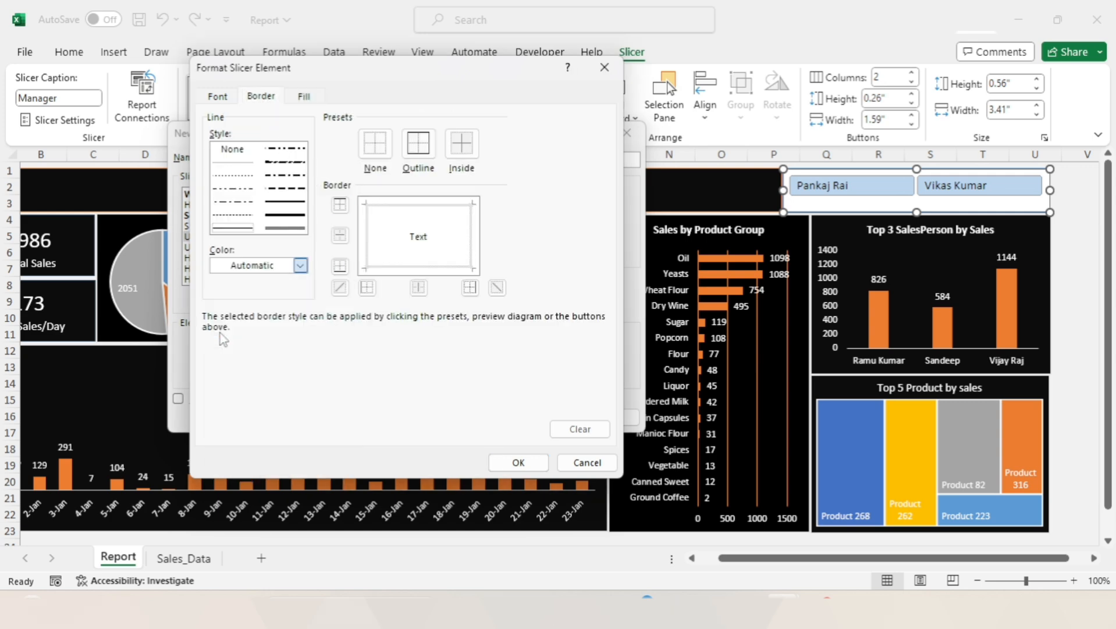
click(418, 143)
click(517, 460)
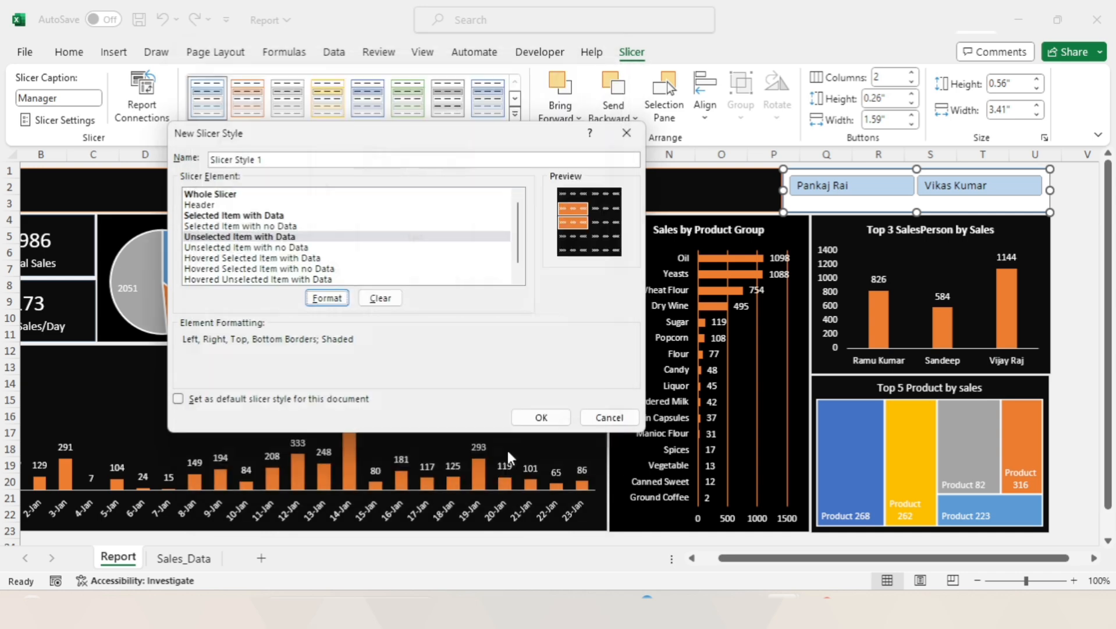
- Set the font of the Unselected Item with Data element to size 10 in white
click(328, 298)
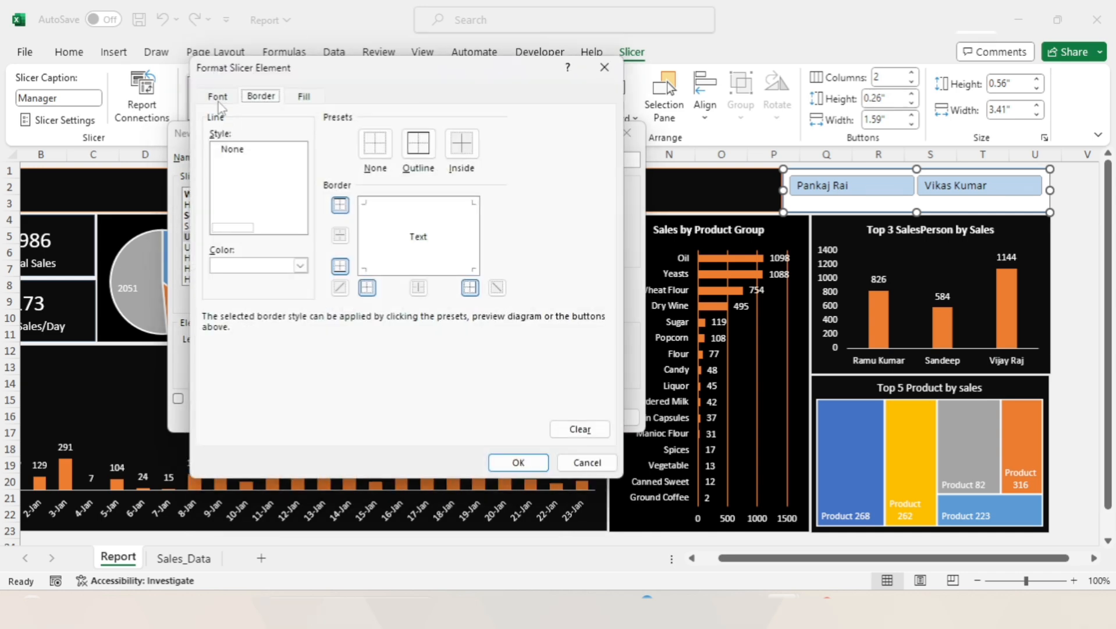
click(218, 100)
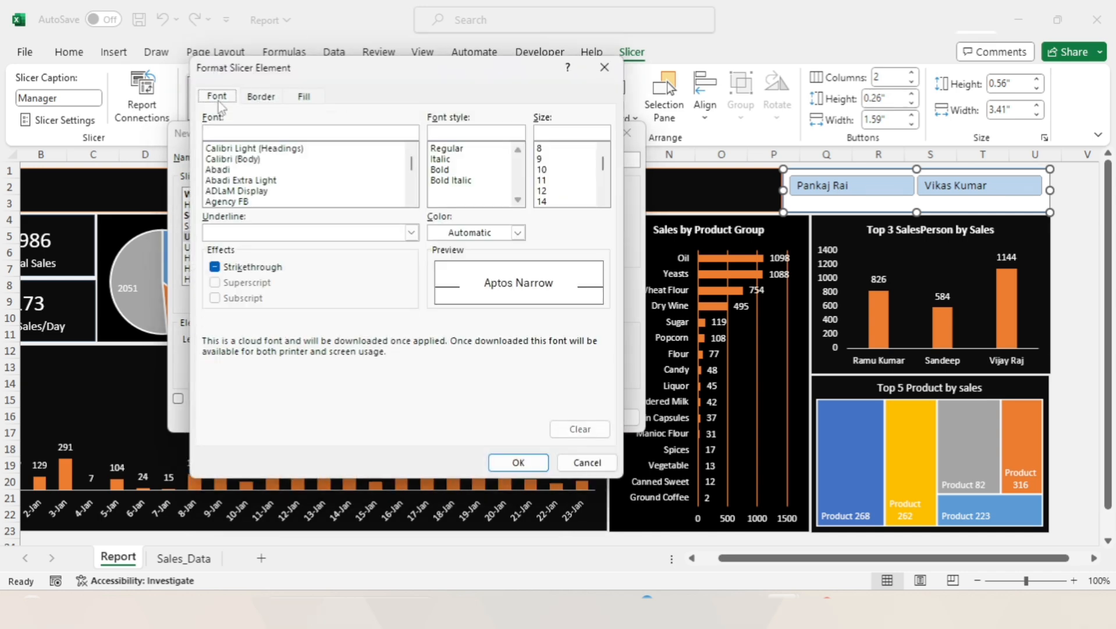
click(548, 170)
click(471, 234)
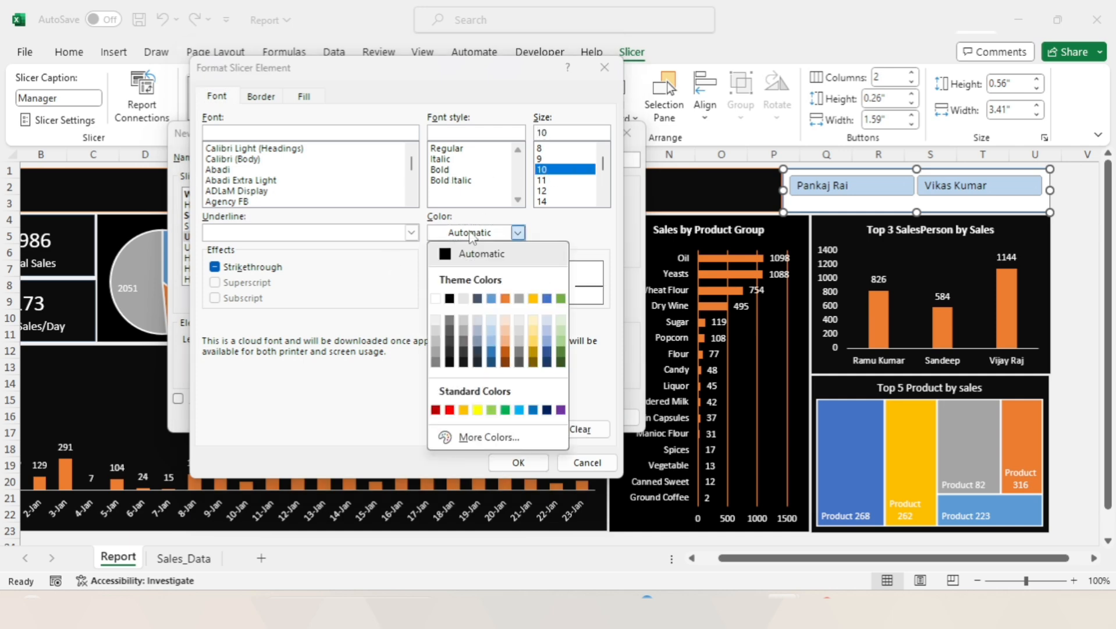
click(448, 319)
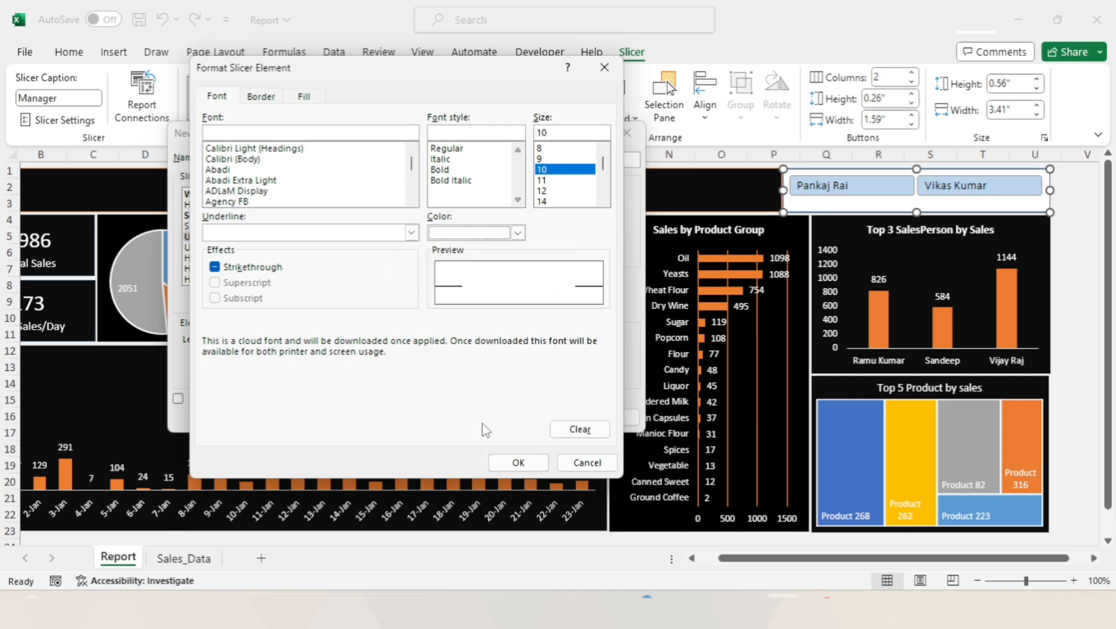
click(512, 461)
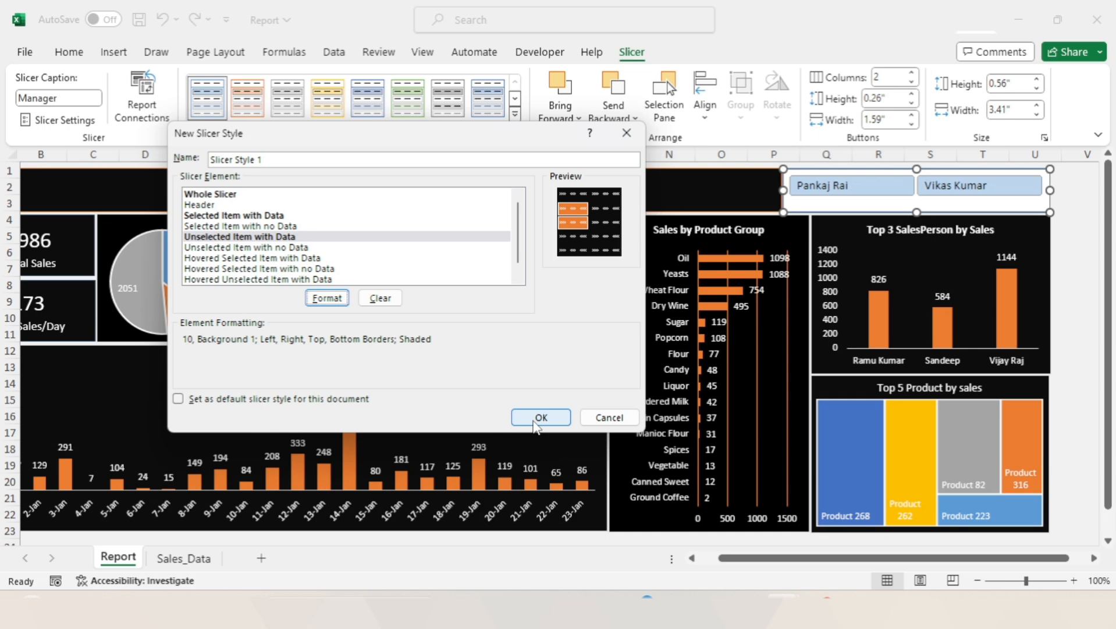
- Save the new slicer style and apply it to the Manager slicer
click(535, 418)
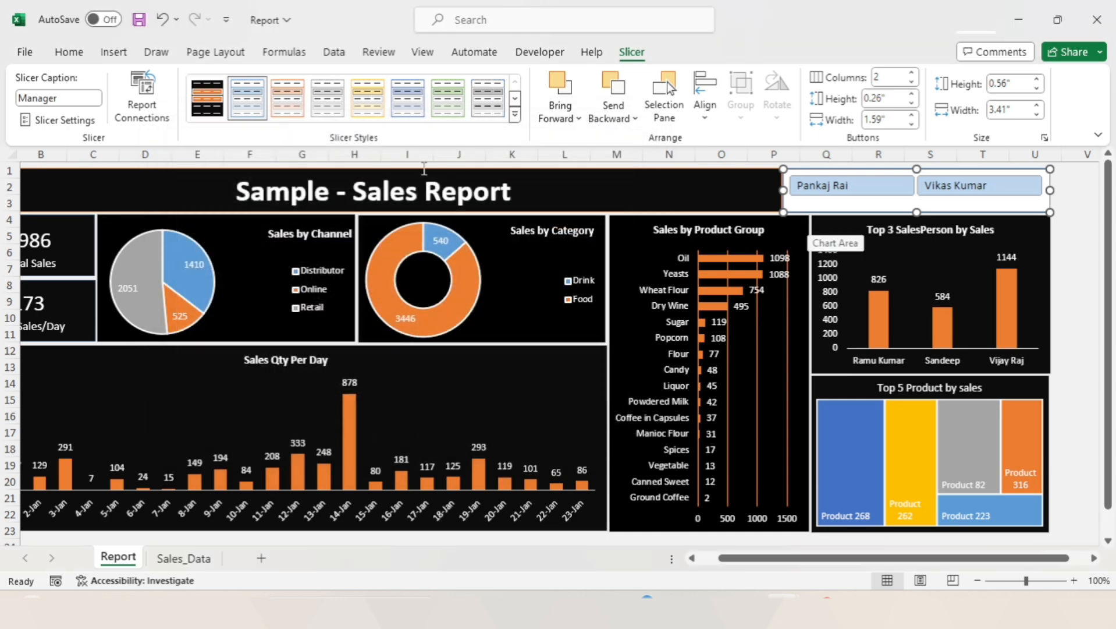
click(196, 93)
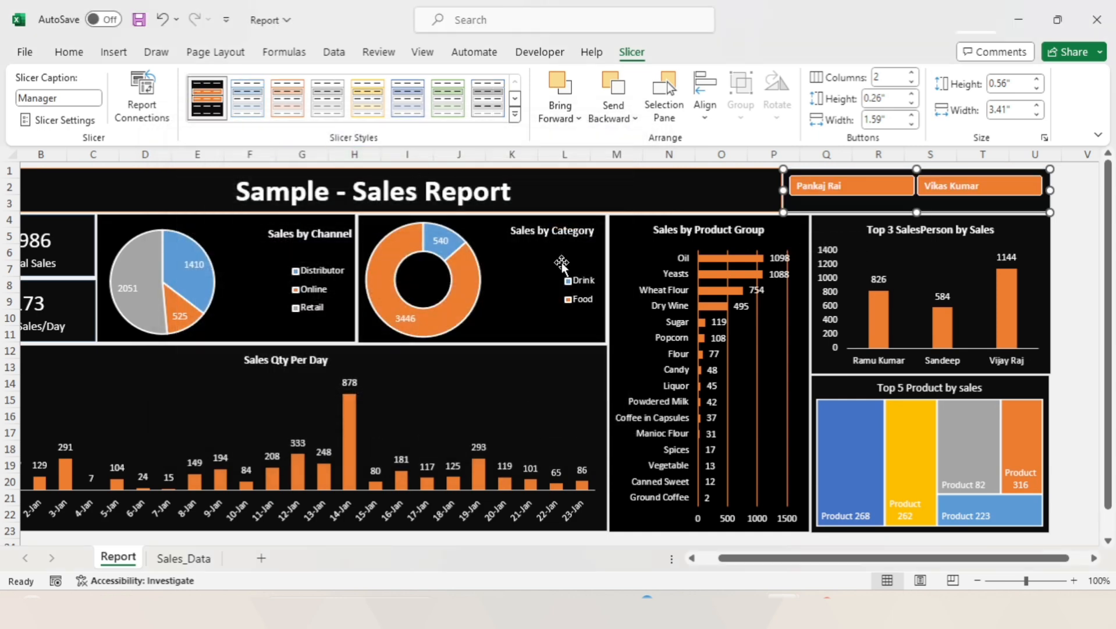
click(1072, 225)
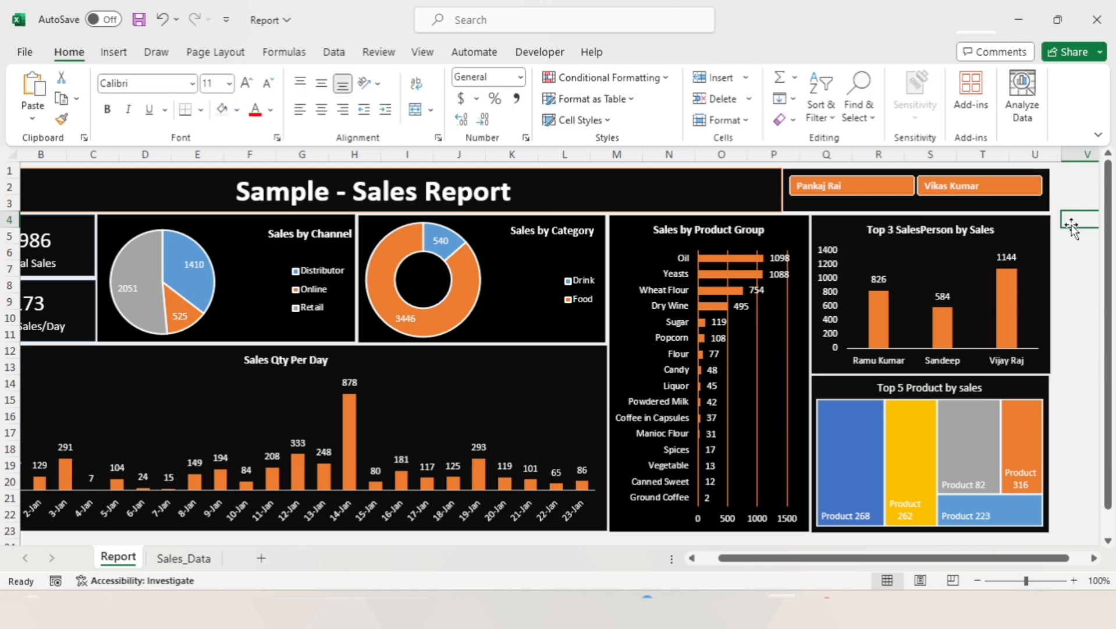
- Filter by the first manager in the slicer and connect the slicer to PivotTable1 through PivotTable6 as well
click(846, 192)
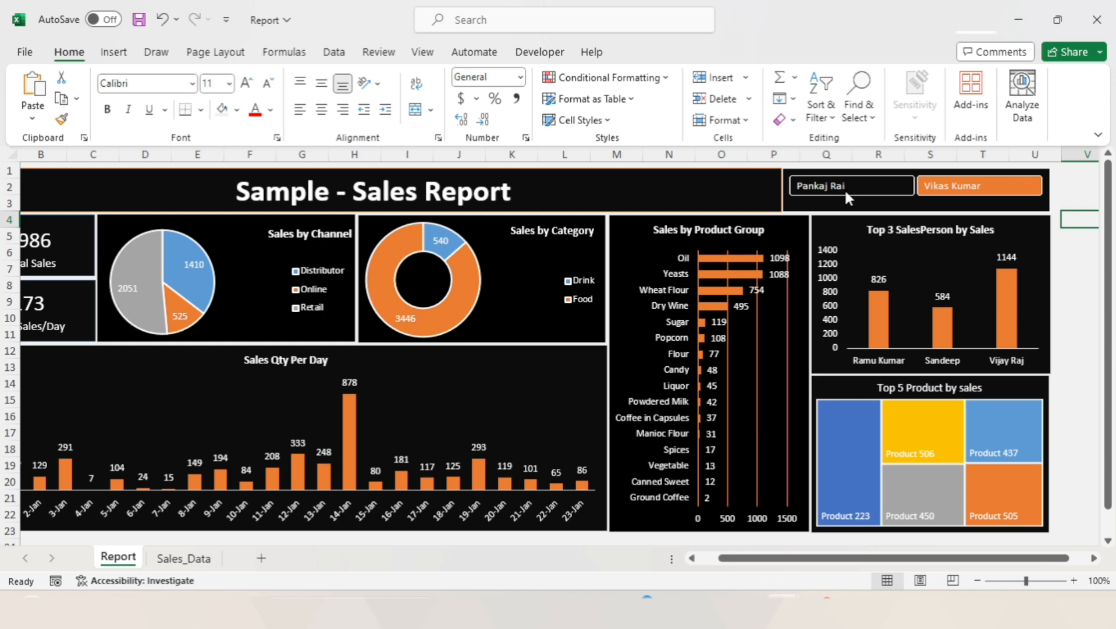
click(841, 206)
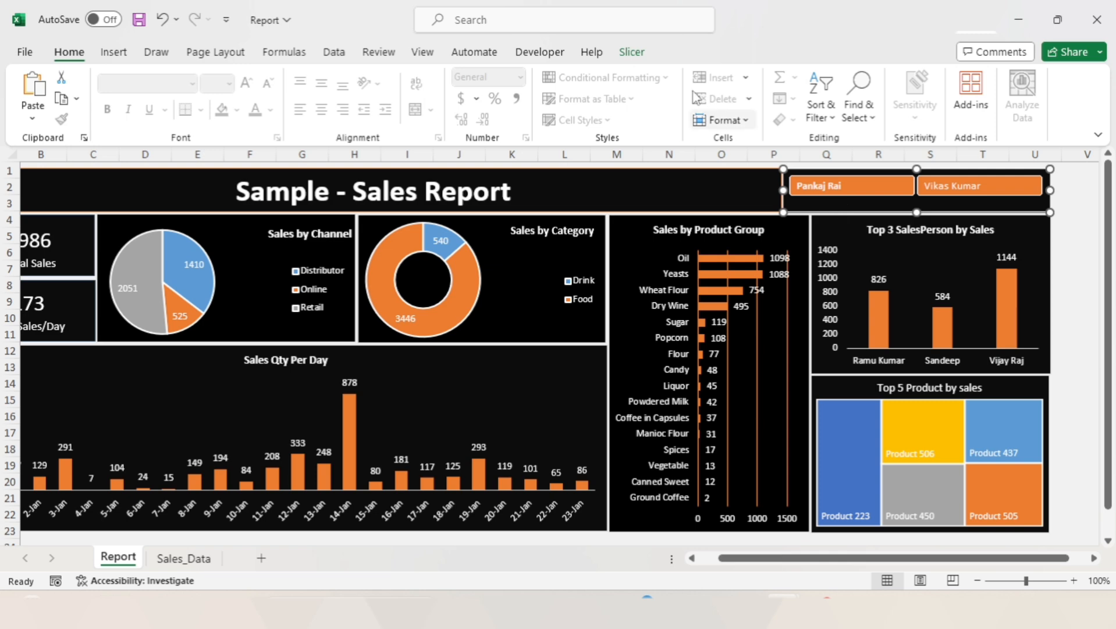
click(632, 53)
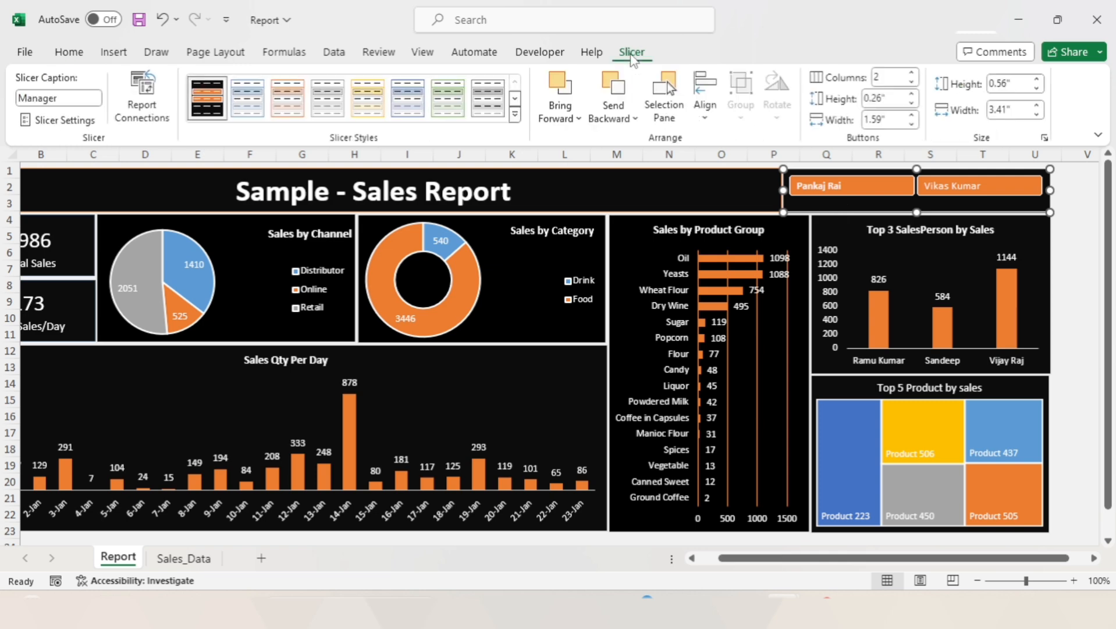
click(151, 105)
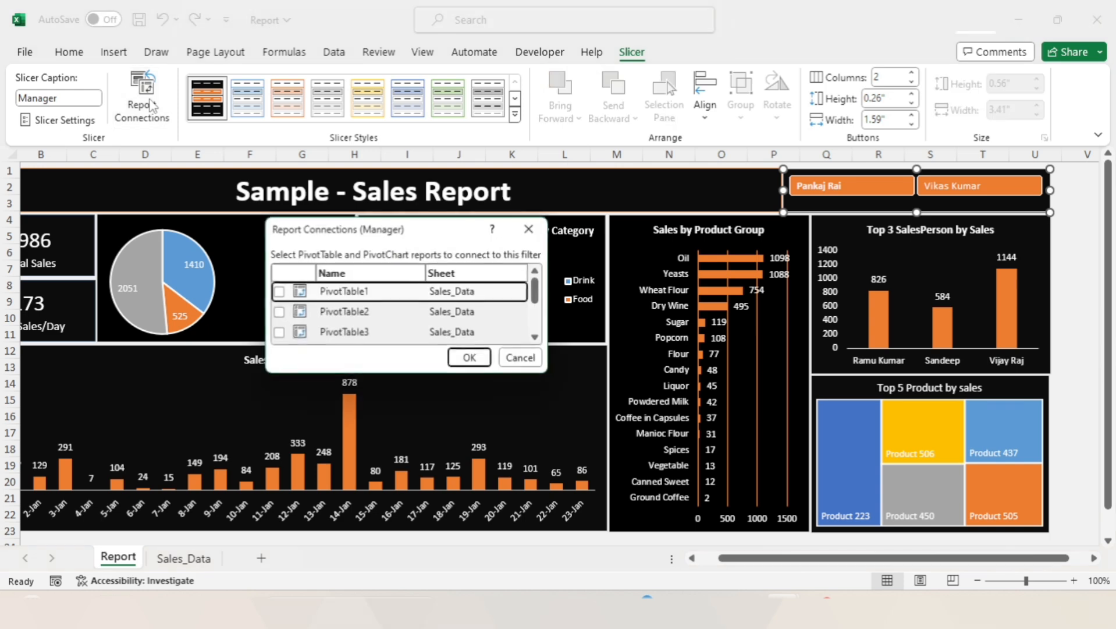
drag(546, 370, 641, 512)
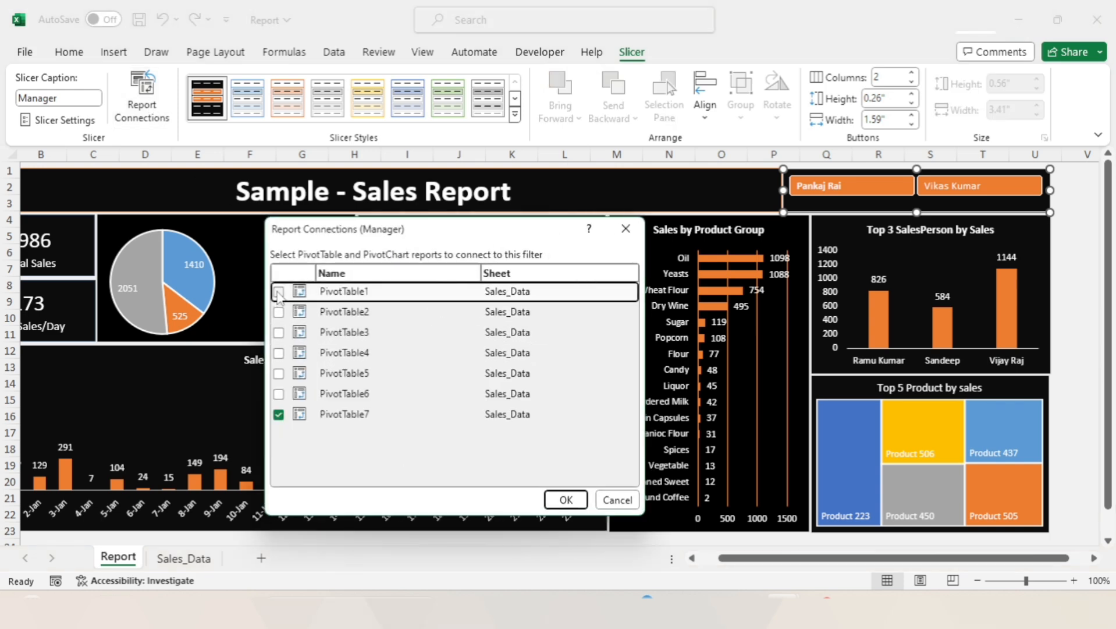
click(279, 393)
click(278, 373)
click(279, 353)
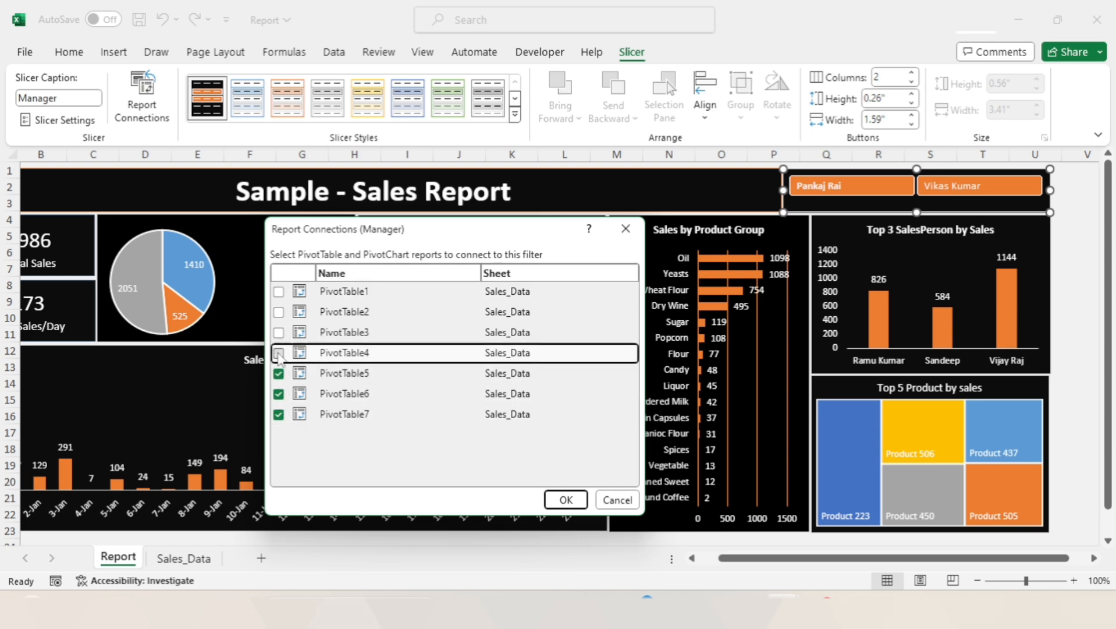
click(279, 333)
click(278, 312)
click(278, 292)
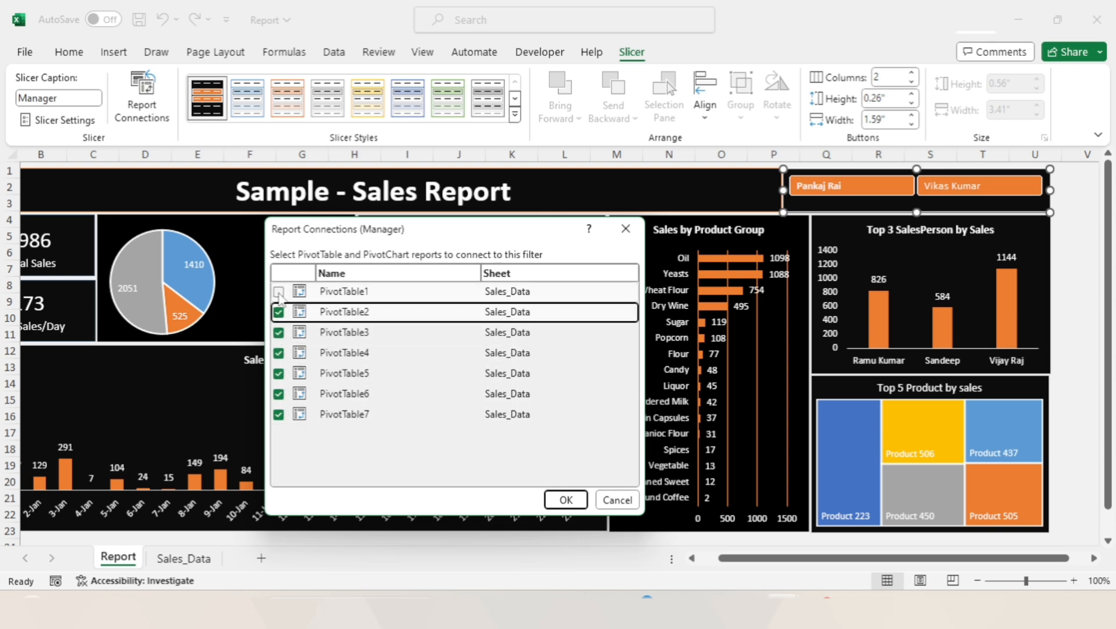
click(565, 499)
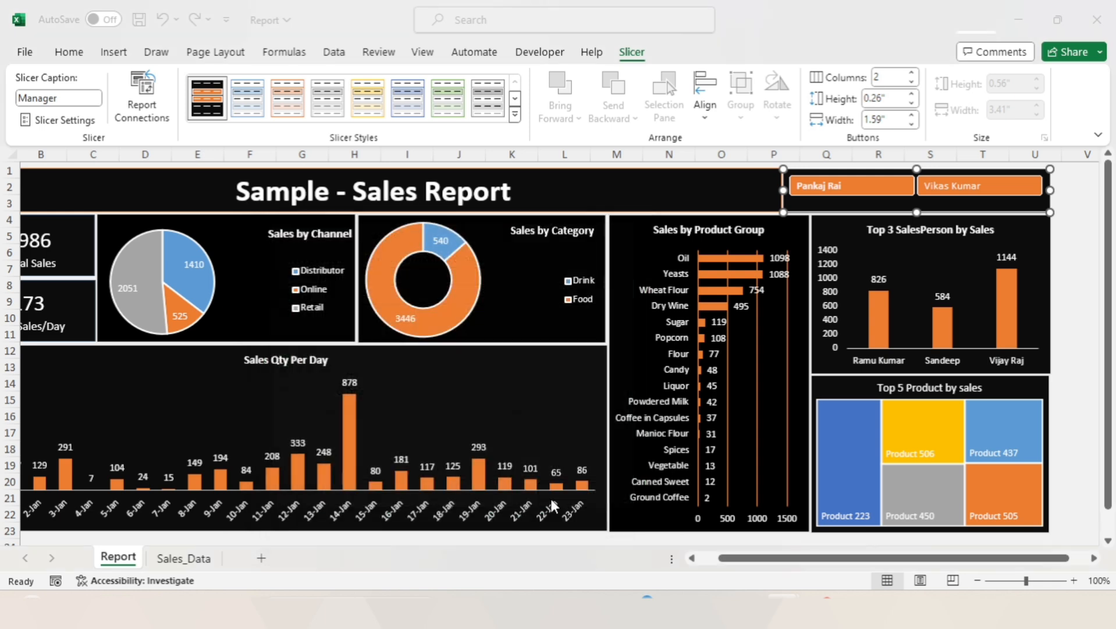
- Test the Manager slicer on the dashboard by filtering by each manager in turn, and clear its filter
click(1060, 224)
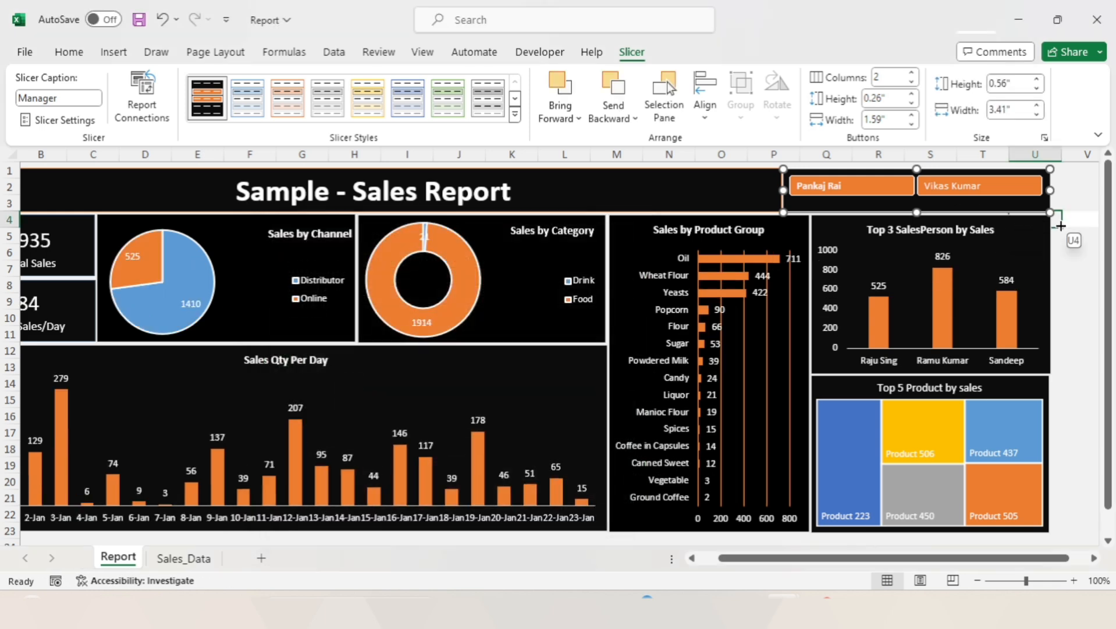
click(879, 185)
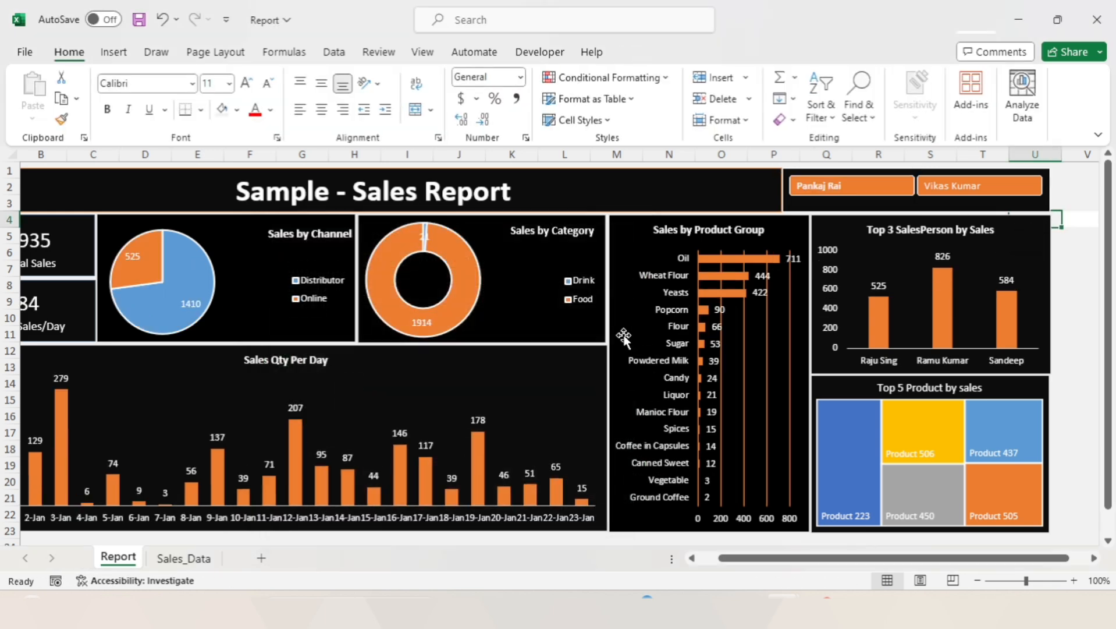
scroll(623, 337, left, 2)
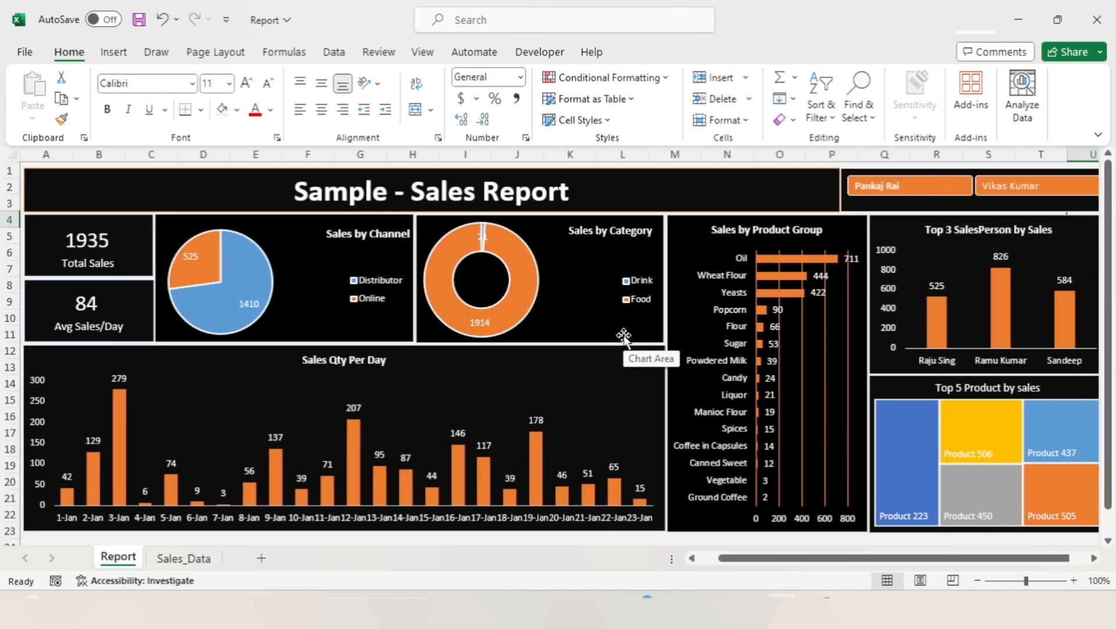
click(1013, 188)
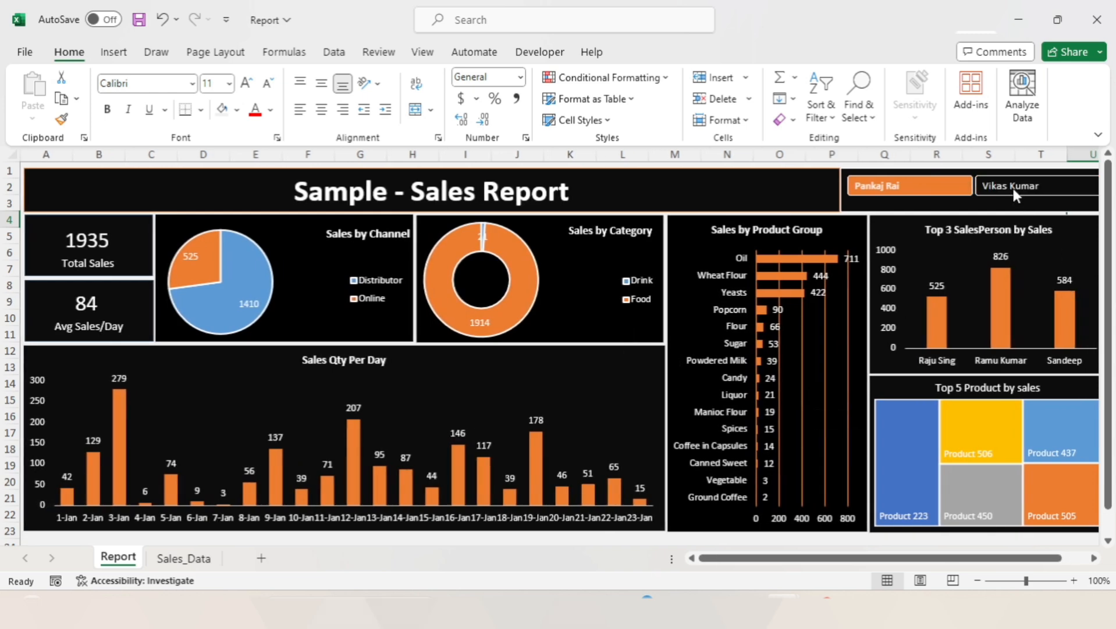
click(938, 183)
click(918, 192)
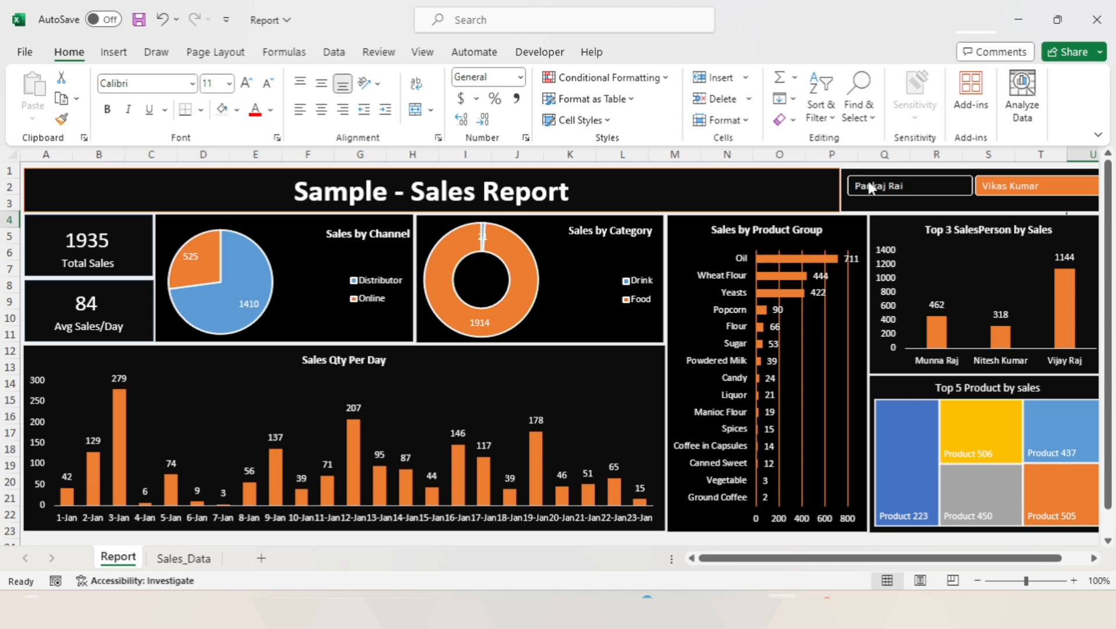
right_click(871, 187)
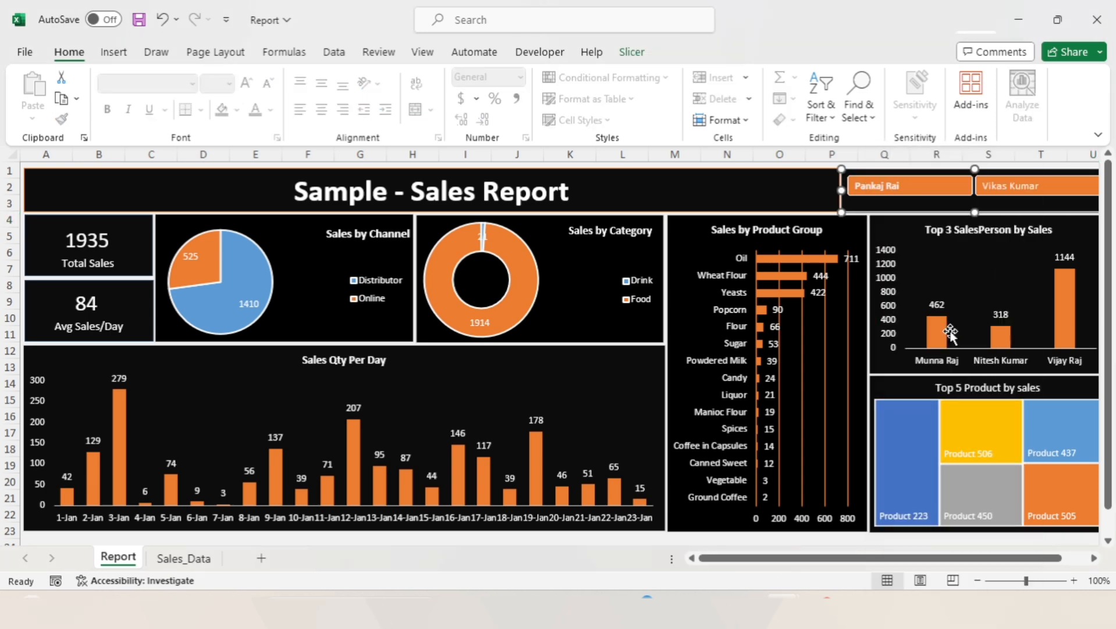
click(949, 330)
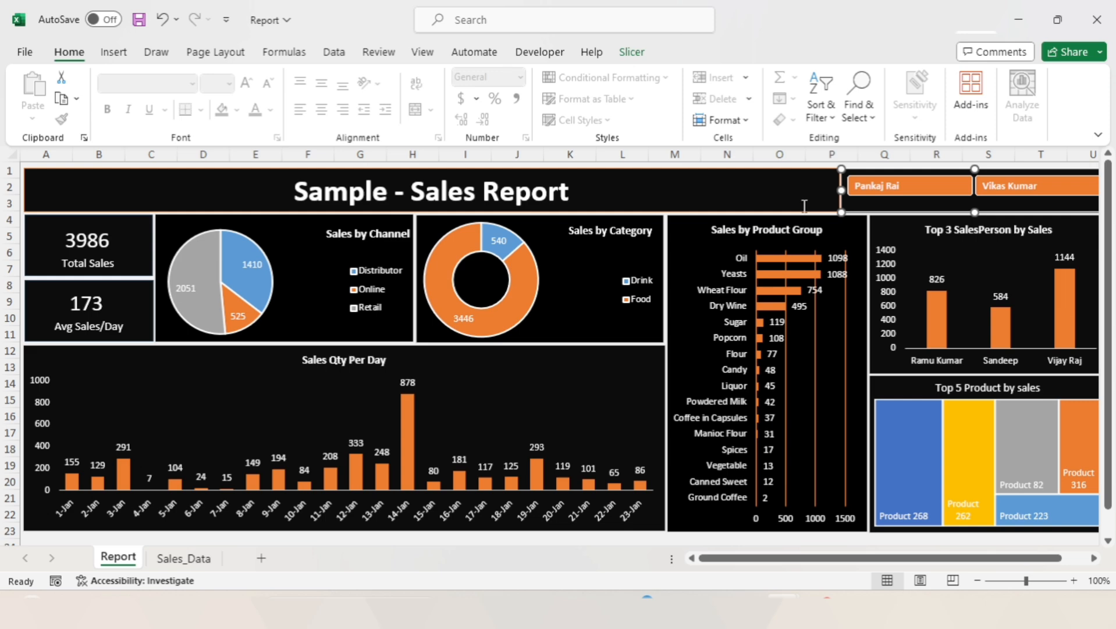
- Save the Report workbook and open the Sales_Data_24 workbook from the YT folder
key(ctrl+s)
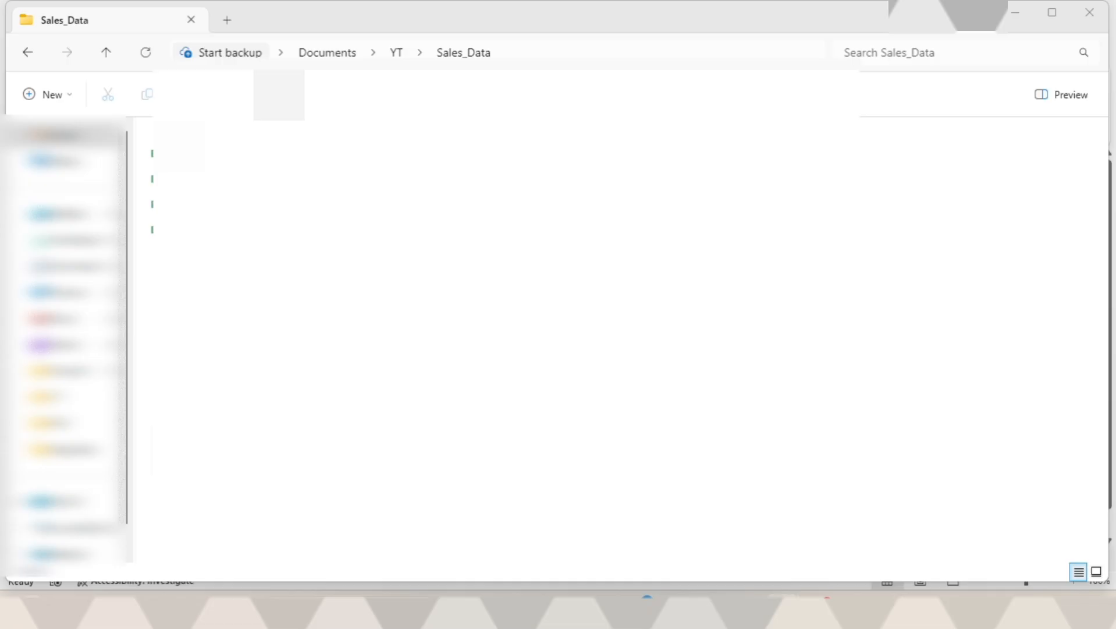
key(alt+Left)
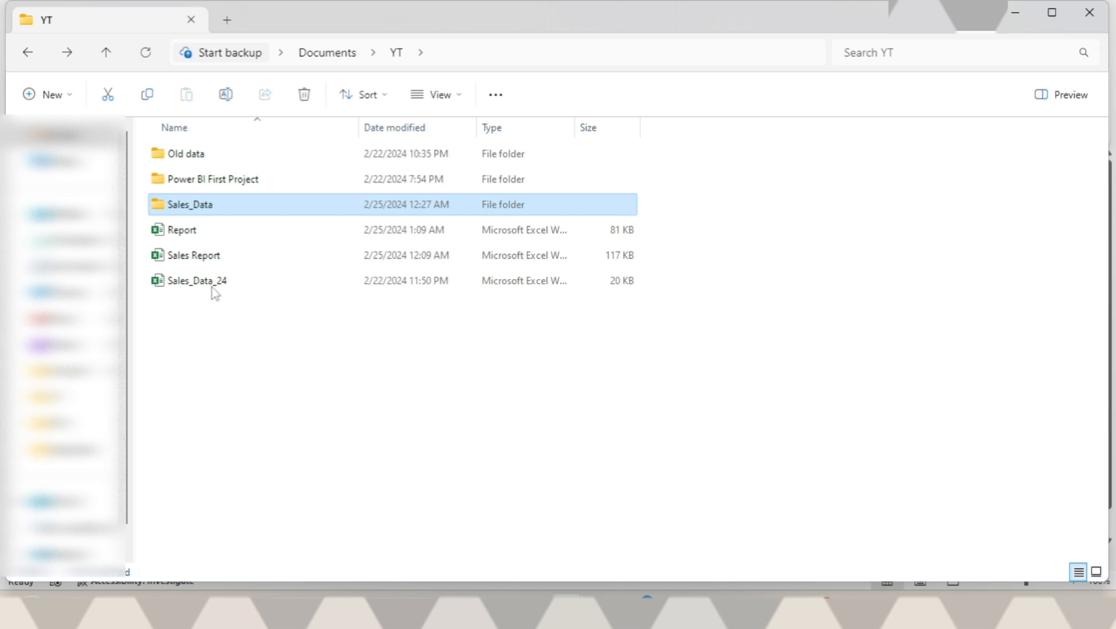
click(210, 281)
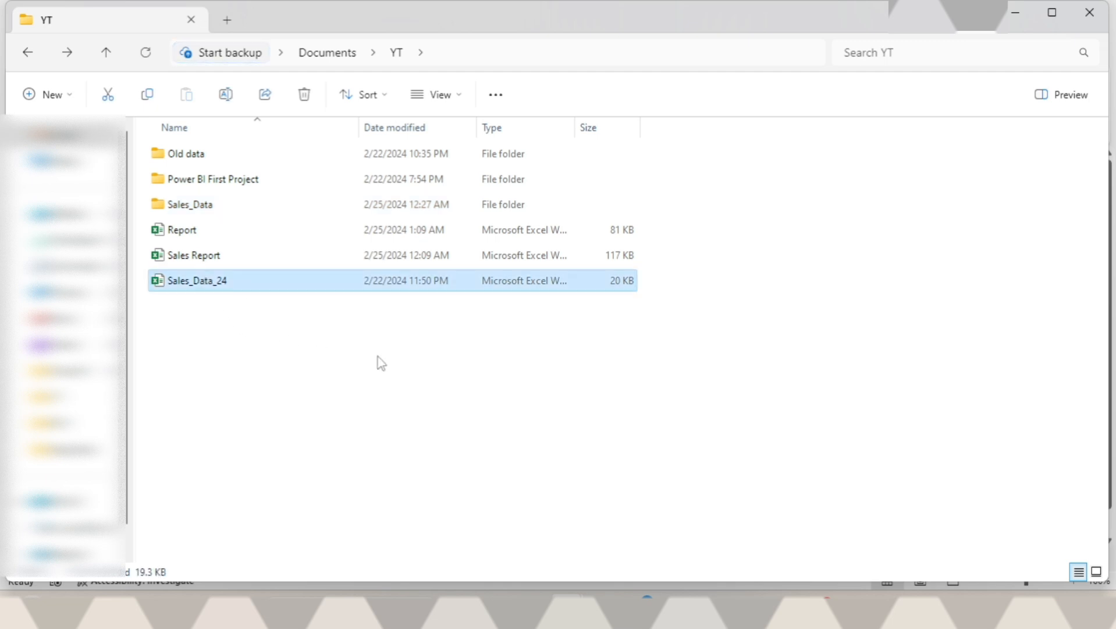
key(alt+Tab)
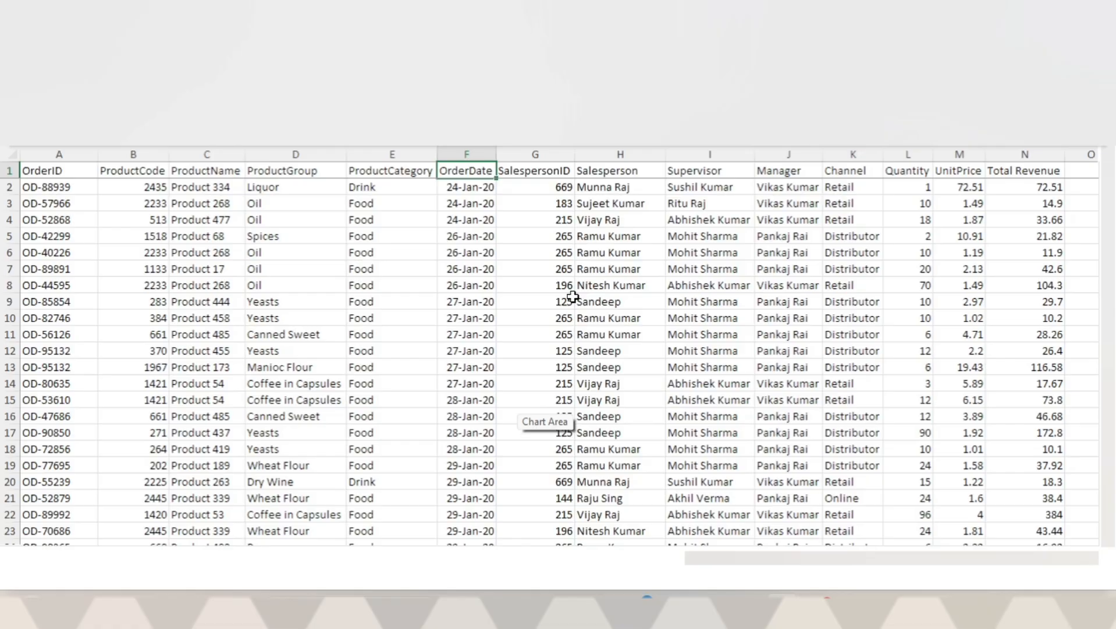
- Add filters to the data headers and check which dates the OrderDate column contains
click(335, 52)
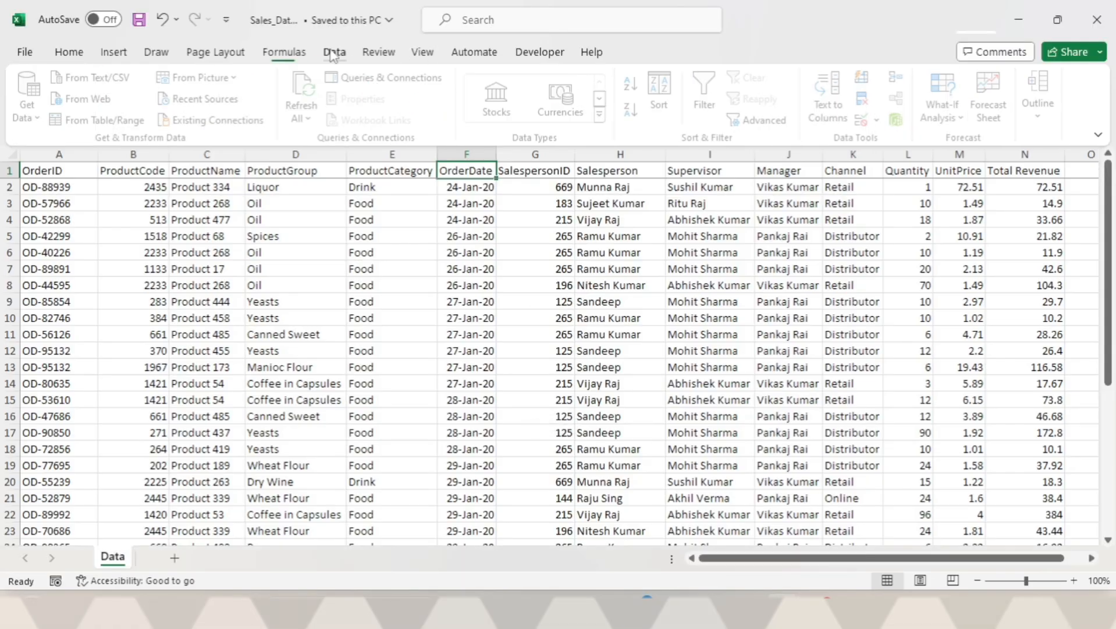
click(709, 93)
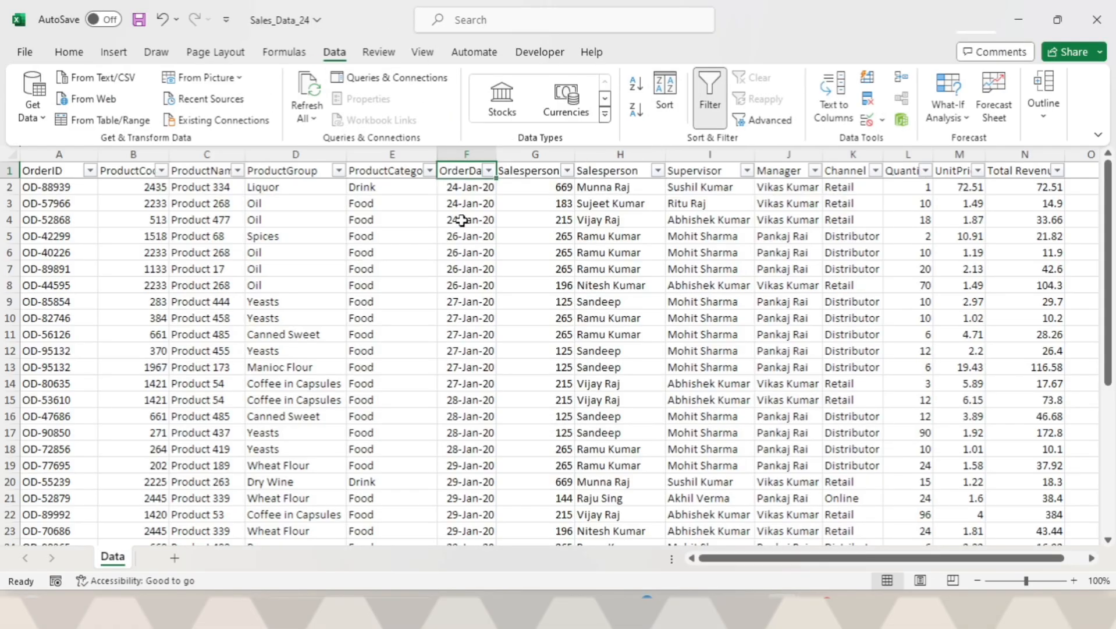
click(490, 172)
scroll(389, 438, down, 1)
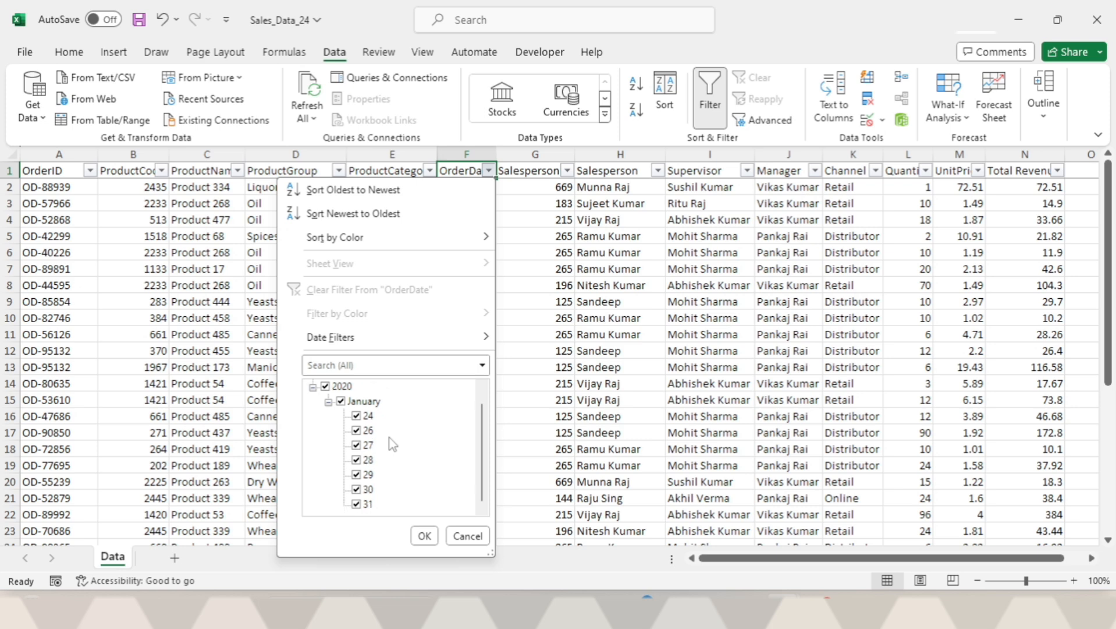
click(467, 535)
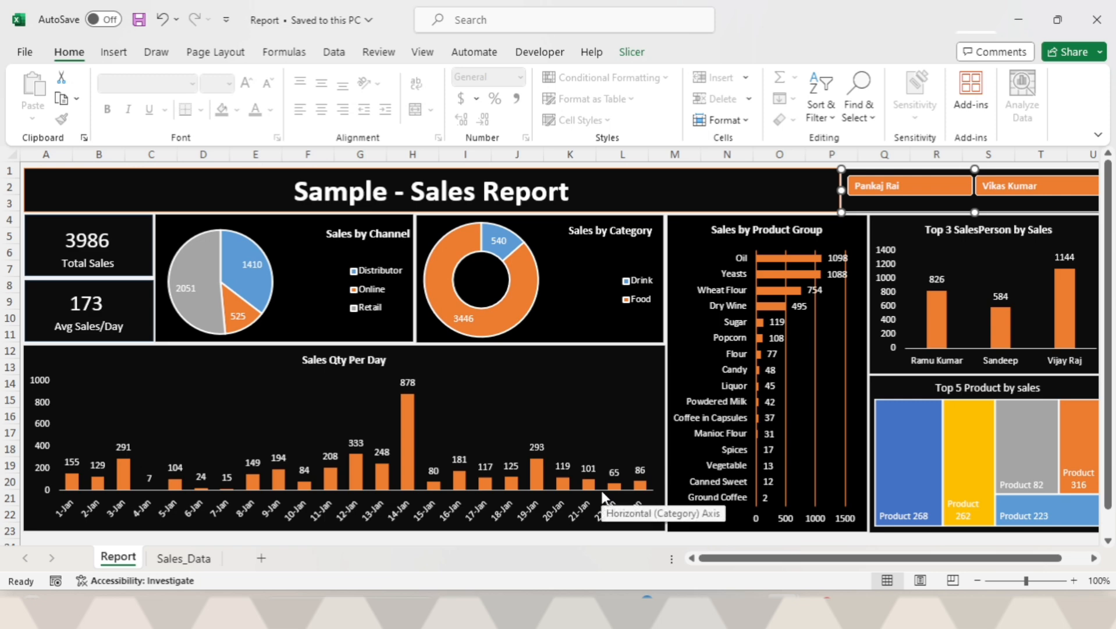
click(750, 197)
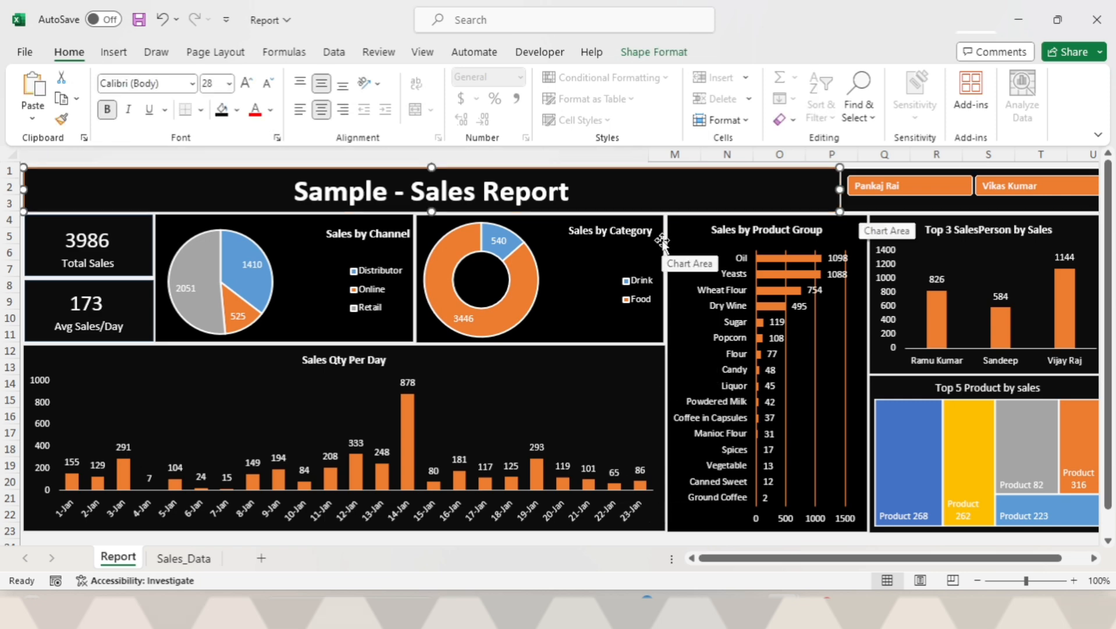
click(551, 194)
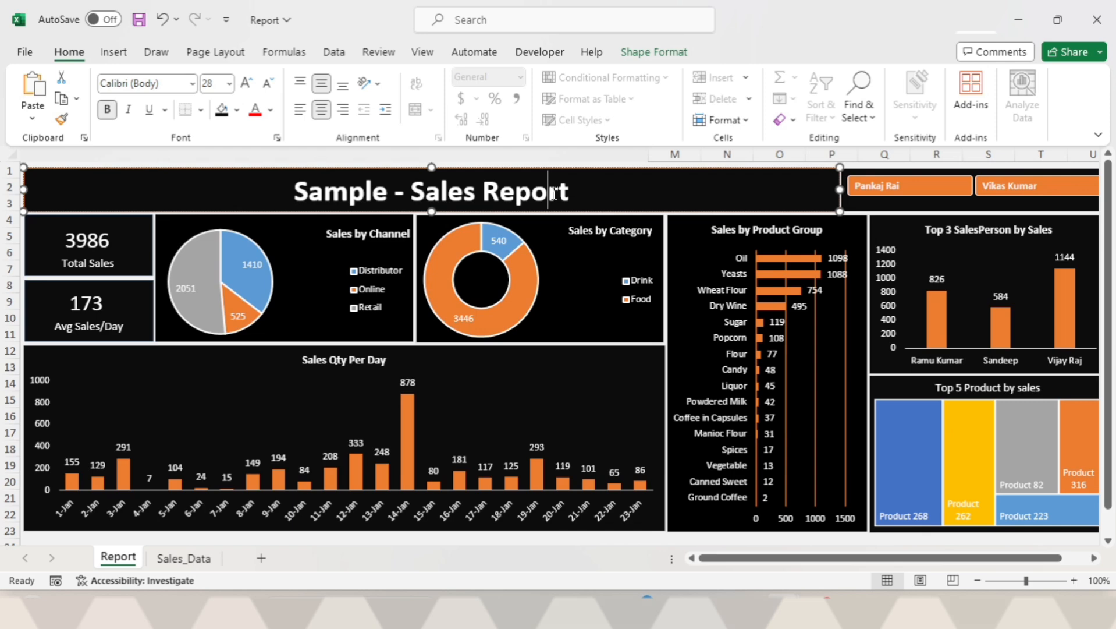
key(ctrl+a)
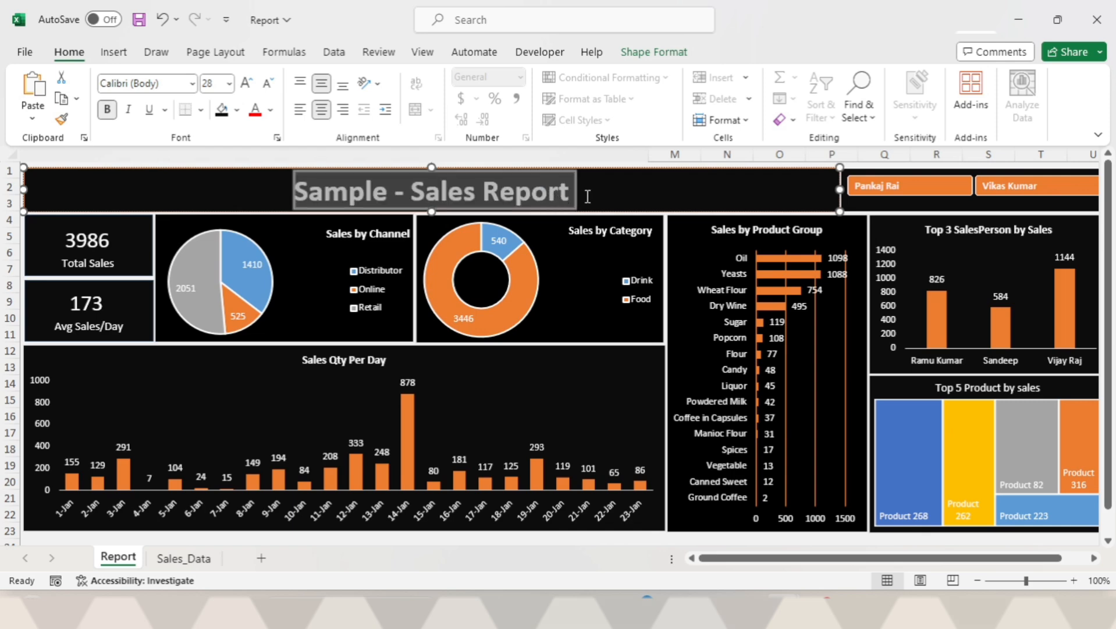
key(Escape)
- Enter an INDEX formula in cell Y1 of the Sales_Data sheet that returns column A's last entry, using COUNTA of column A as the row number
click(184, 558)
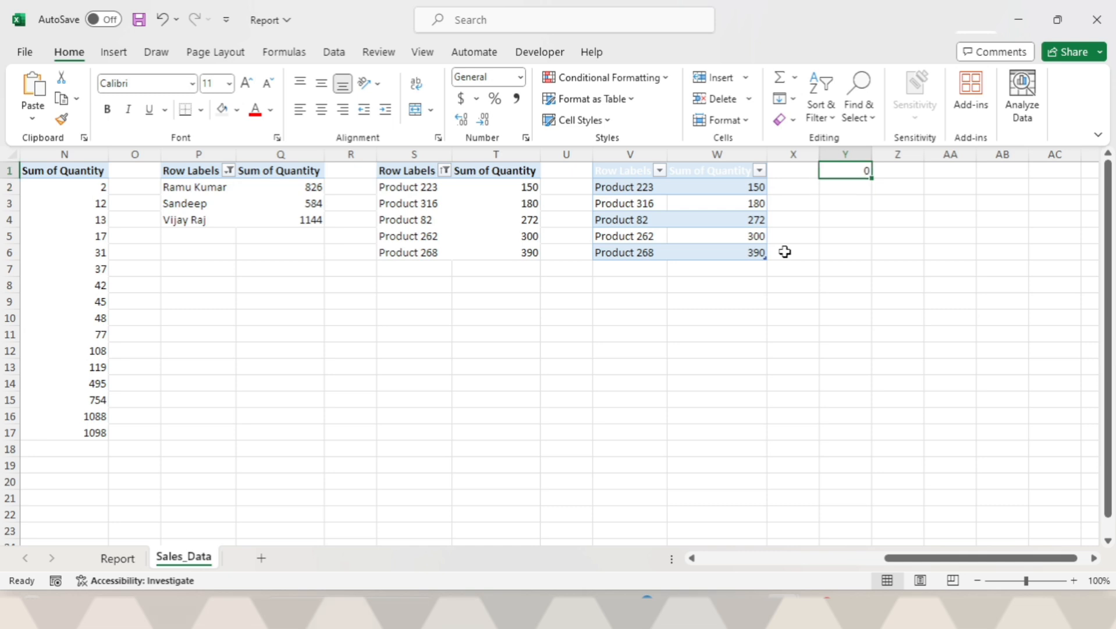
text(=in)
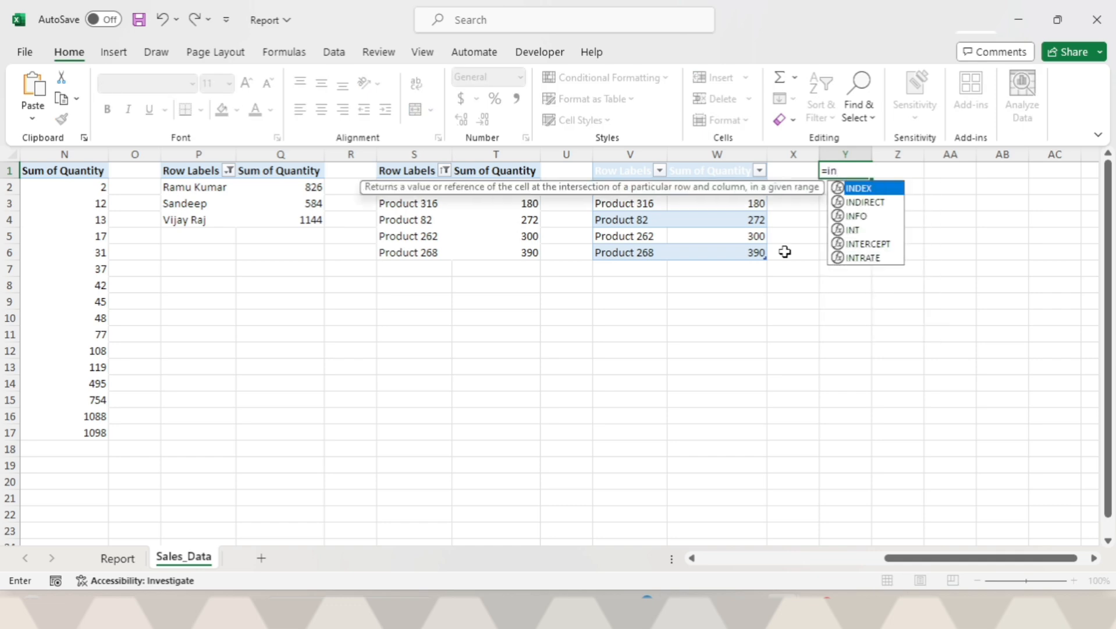
key(Tab)
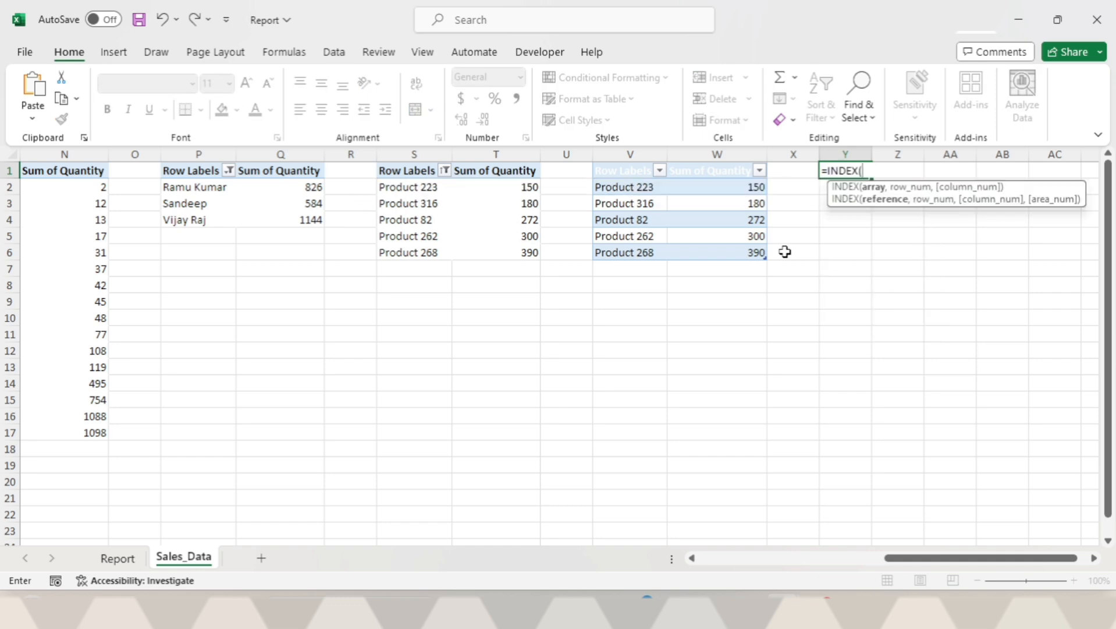
key(ctrl+Left)
key(ctrl+Left)
key(ctrl+Left)
key(ctrl+Left)
key(ctrl+Left)
key(ctrl+Left)
key(ctrl+Left)
key(ctrl+Left)
key(ctrl+Left)
key(ctrl+Left)
key(ctrl+Left)
key(ctrl+Left)
key(ctrl+Left)
key(ctrl+Left)
key(ctrl+Left)
key(ctrl+Left)
key(ctrl+space)
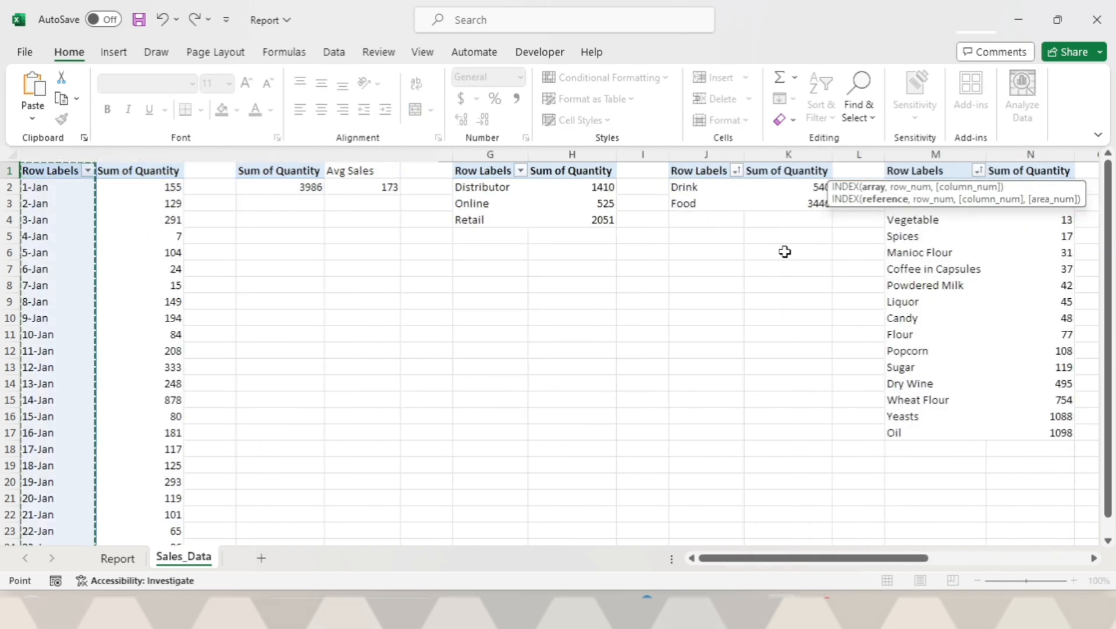
text(,)
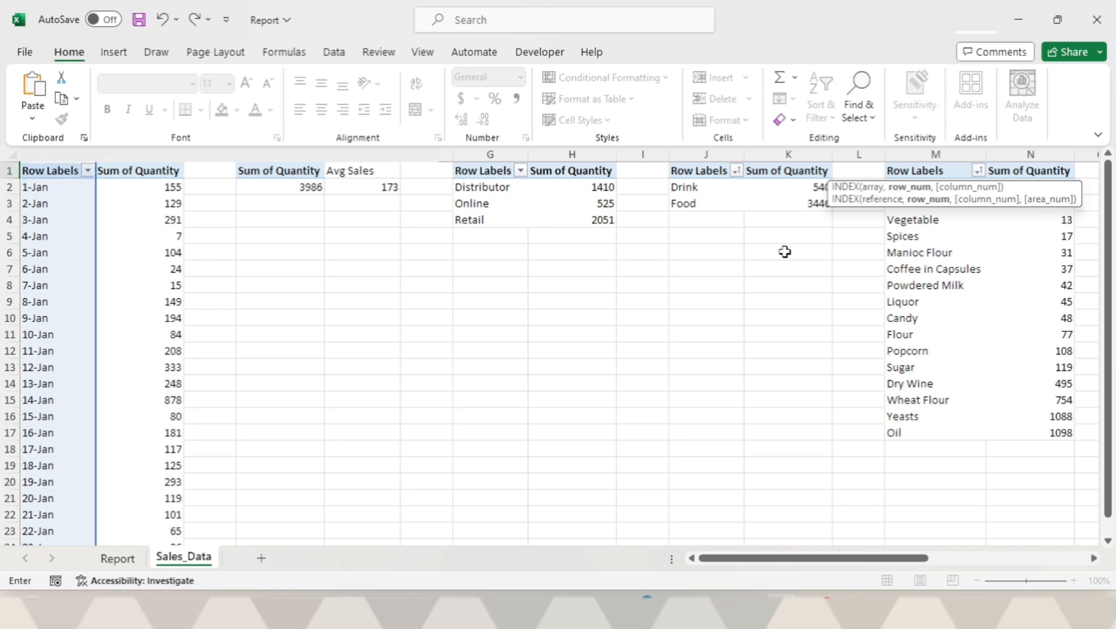
text(count)
key(Down)
key(Tab)
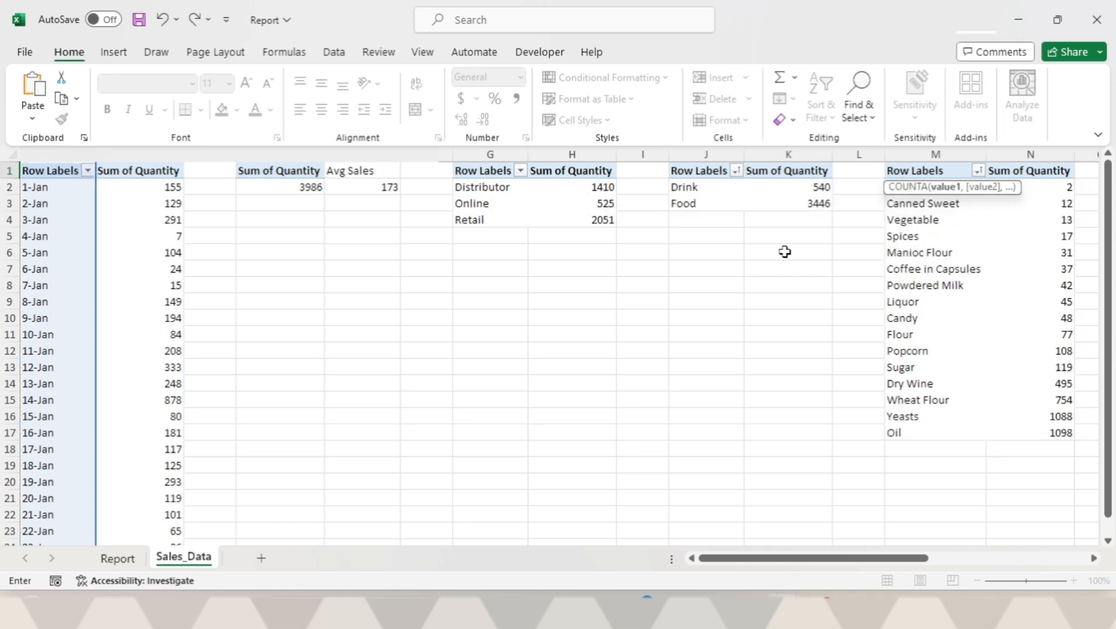
key(ctrl+Left)
key(ctrl+Left)
key(ctrl+Left)
key(ctrl+Left)
key(ctrl+Left)
key(ctrl+Left)
key(ctrl+Left)
key(ctrl+Left)
key(ctrl+Left)
key(ctrl+Left)
key(ctrl+Left)
key(ctrl+Left)
key(ctrl+Left)
key(ctrl+Left)
key(ctrl+Left)
key(ctrl+Left)
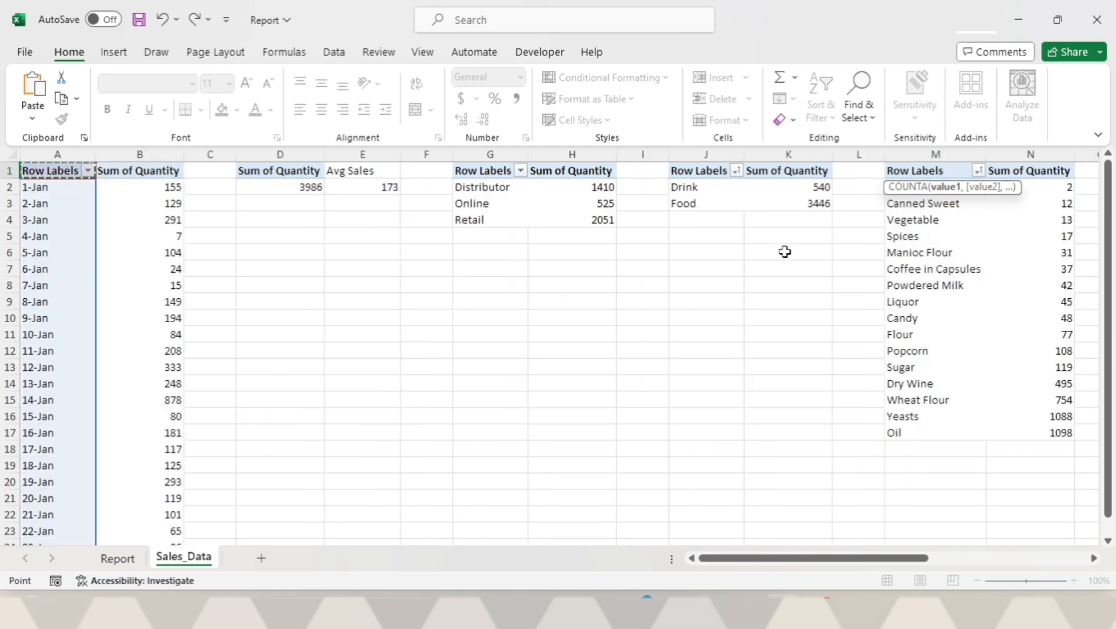
key(Down)
key(Up)
key(ctrl+shift+Down)
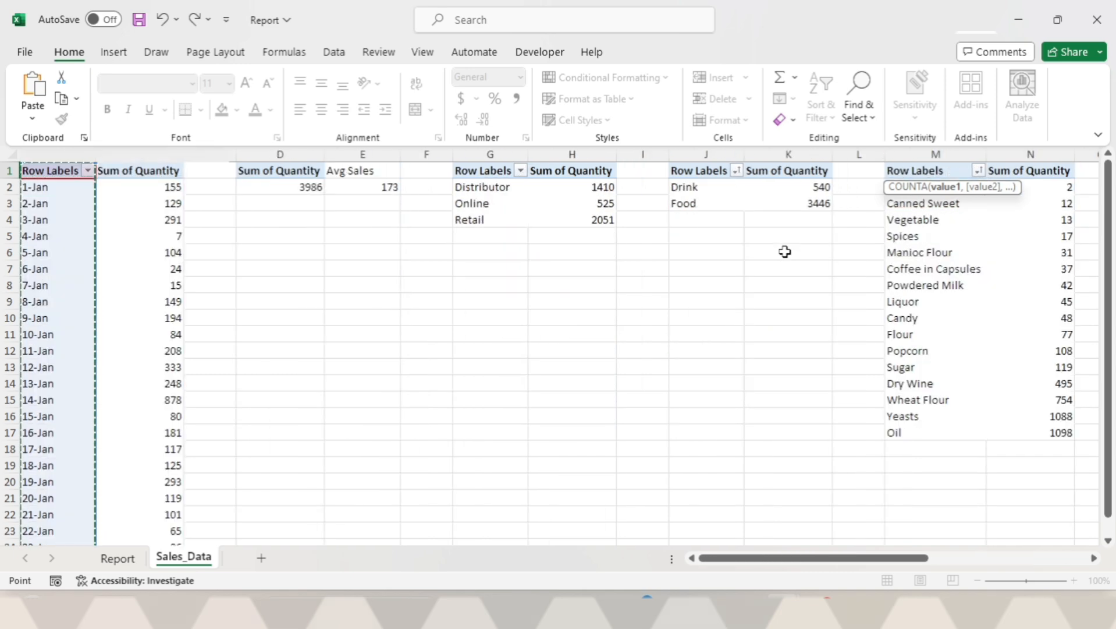
text())
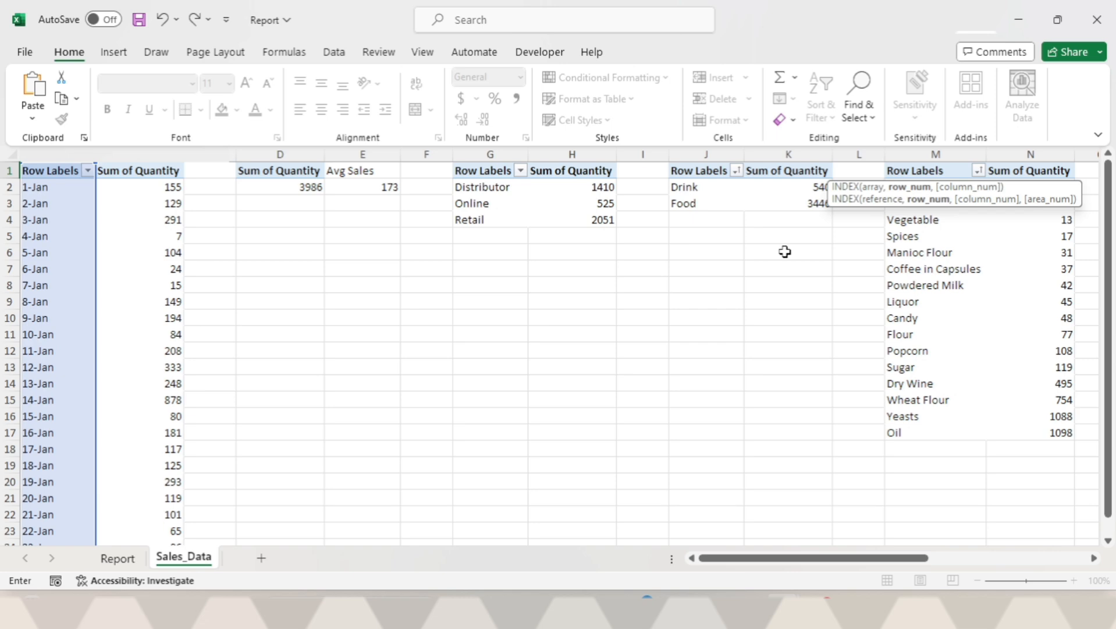
text())
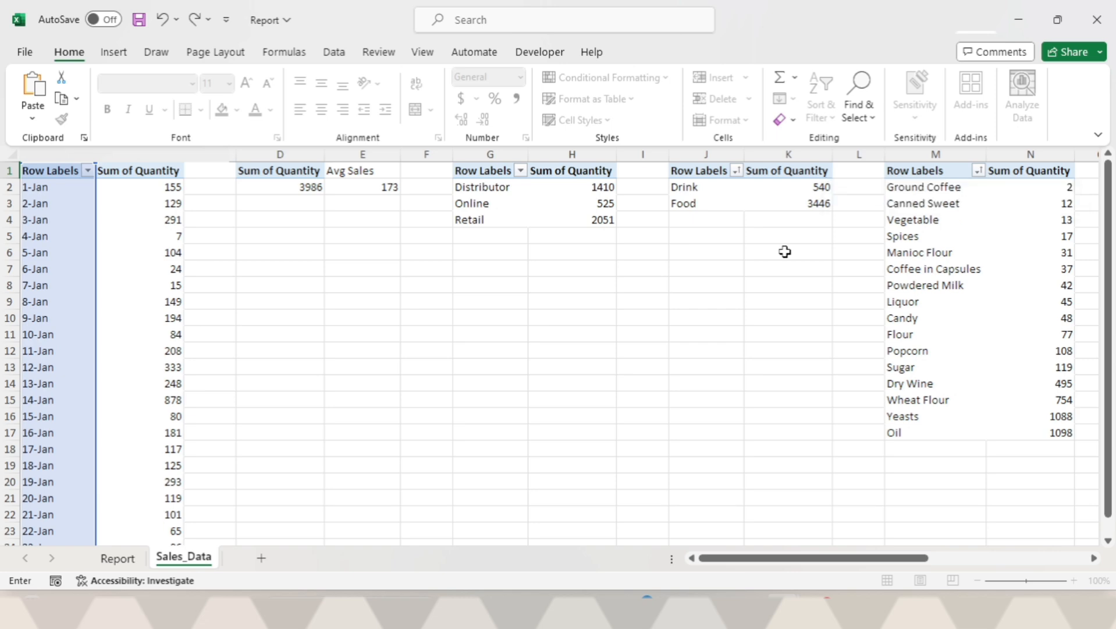
key(Return)
- Center the date in cell Y1 horizontally
key(Up)
key(Right)
key(Right)
key(Right)
key(Right)
key(Right)
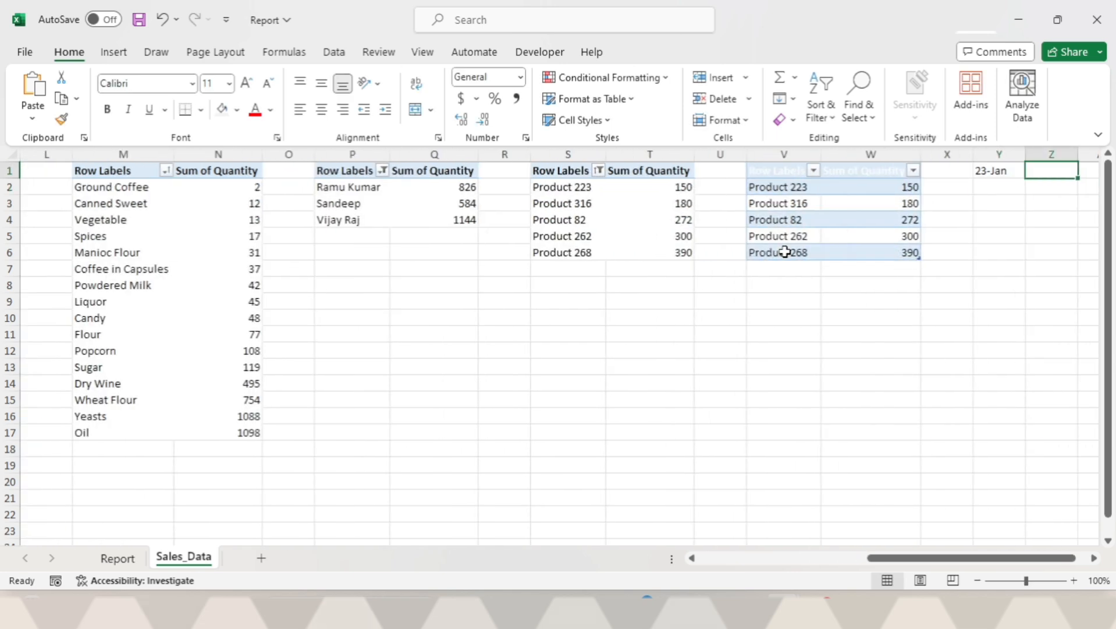
key(Left)
key(Left)
key(Left)
key(Left)
key(Left)
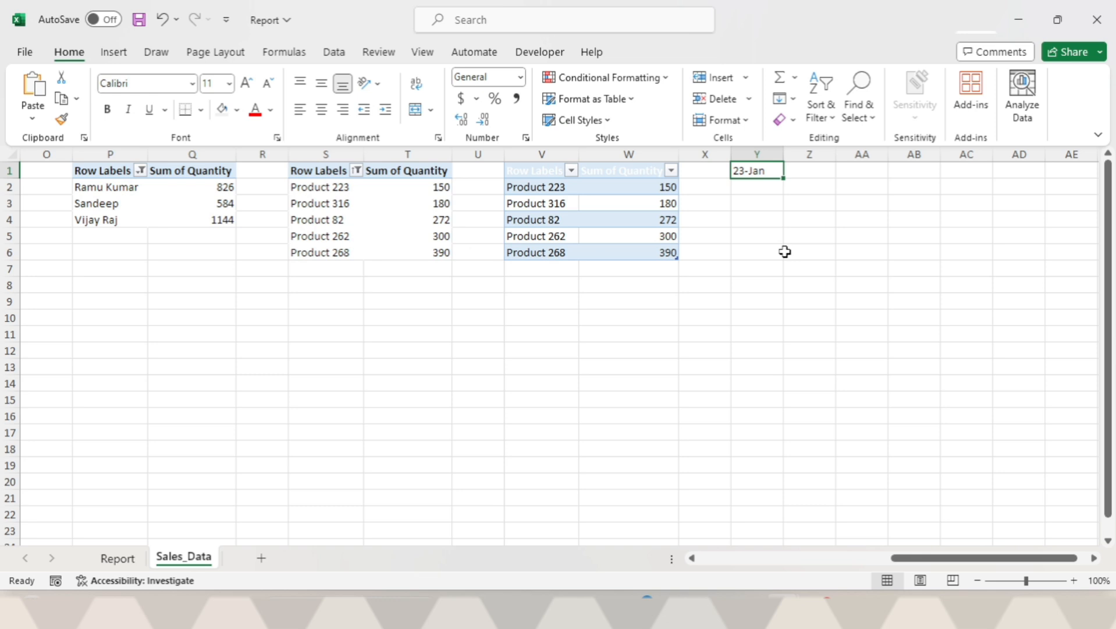
key(alt+h)
key(a)
key(c)
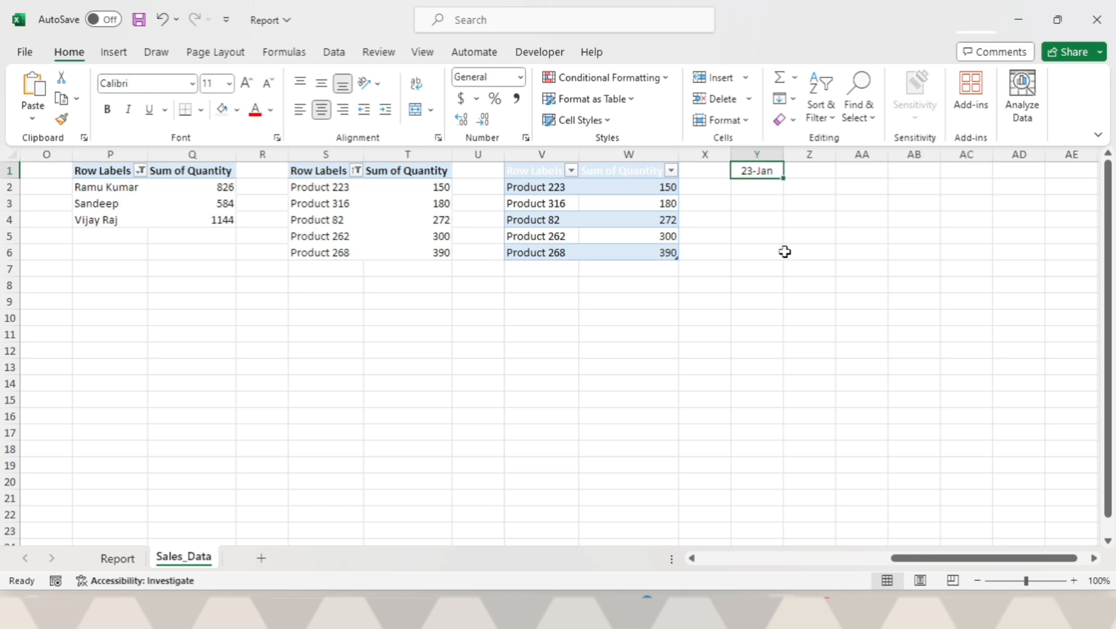
- Enter a formula in cell Z1 joining the text "Sample - Sales Report till " with the date in Y1
key(Right)
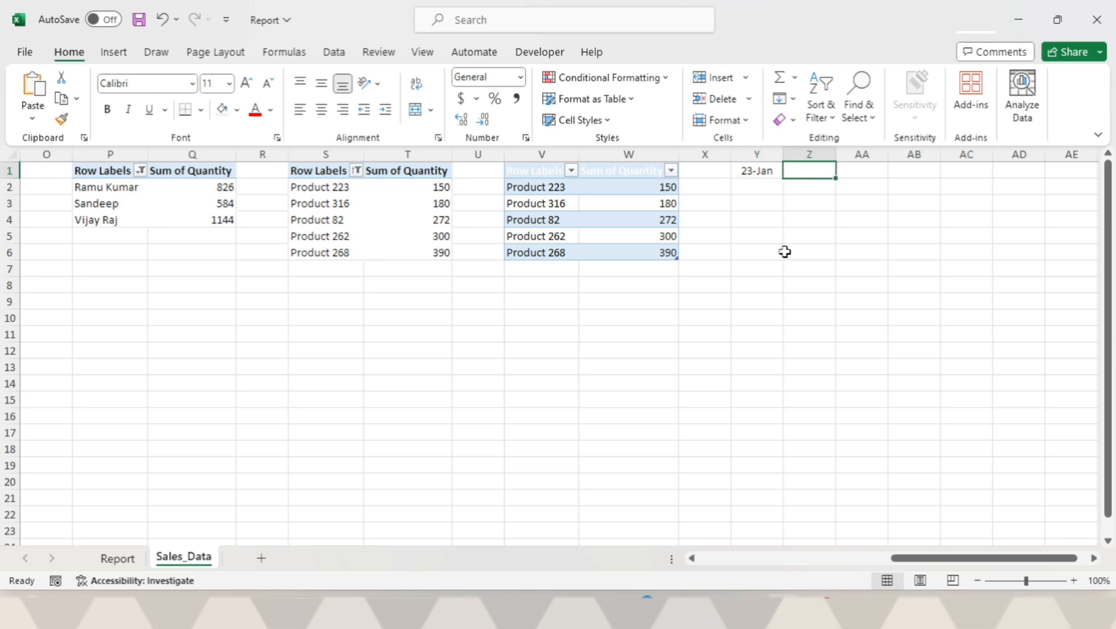
text(=)
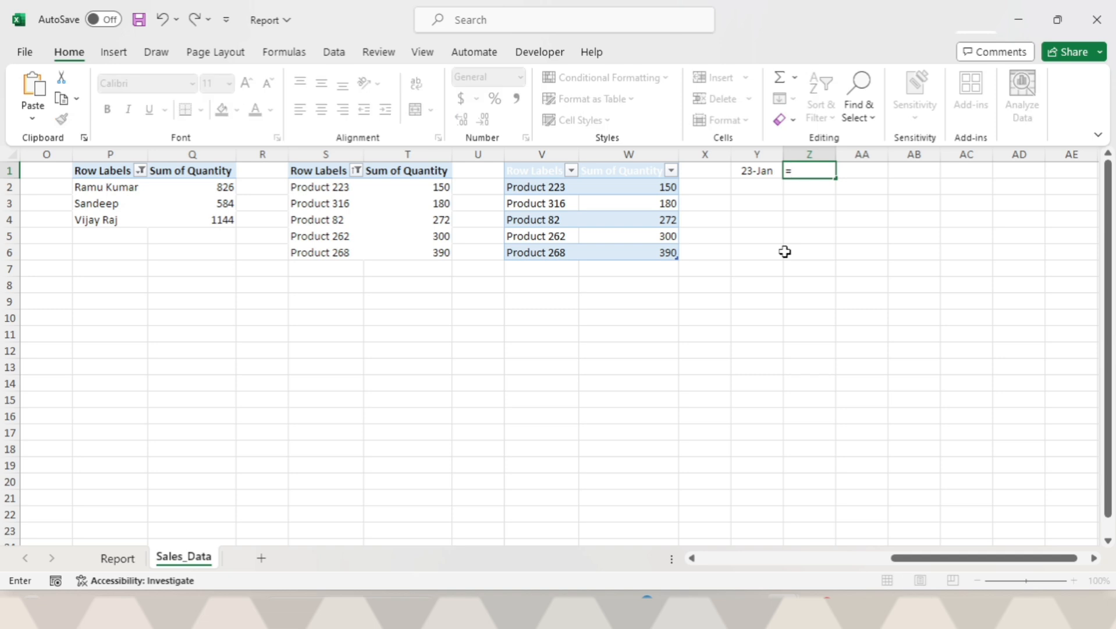
text("Sample - Sales Report till "&)
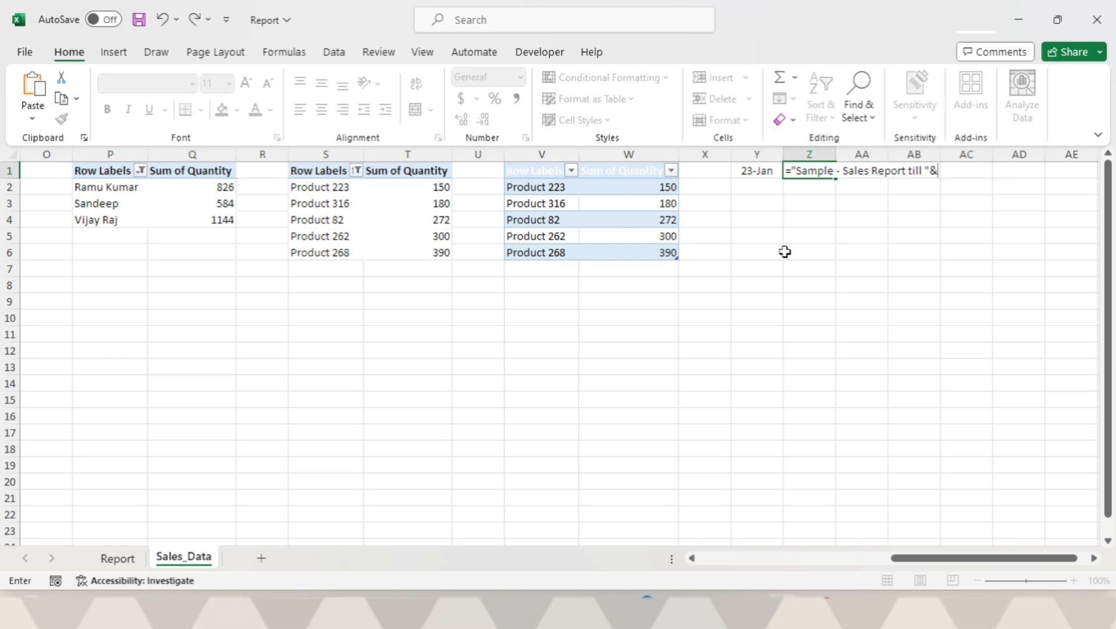
click(754, 171)
key(Return)
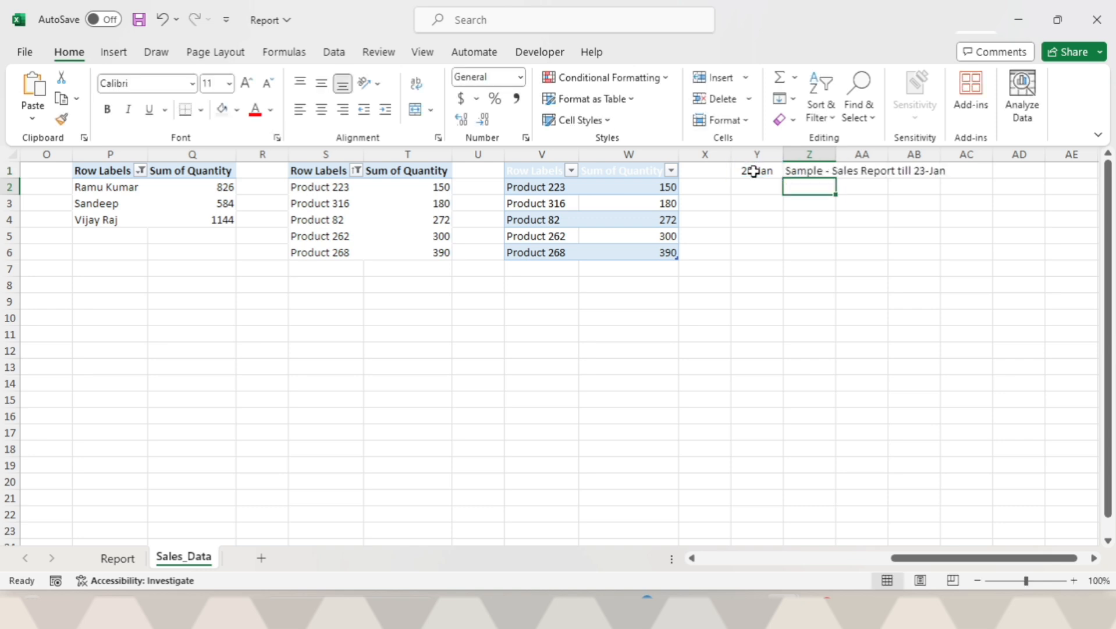
key(Up)
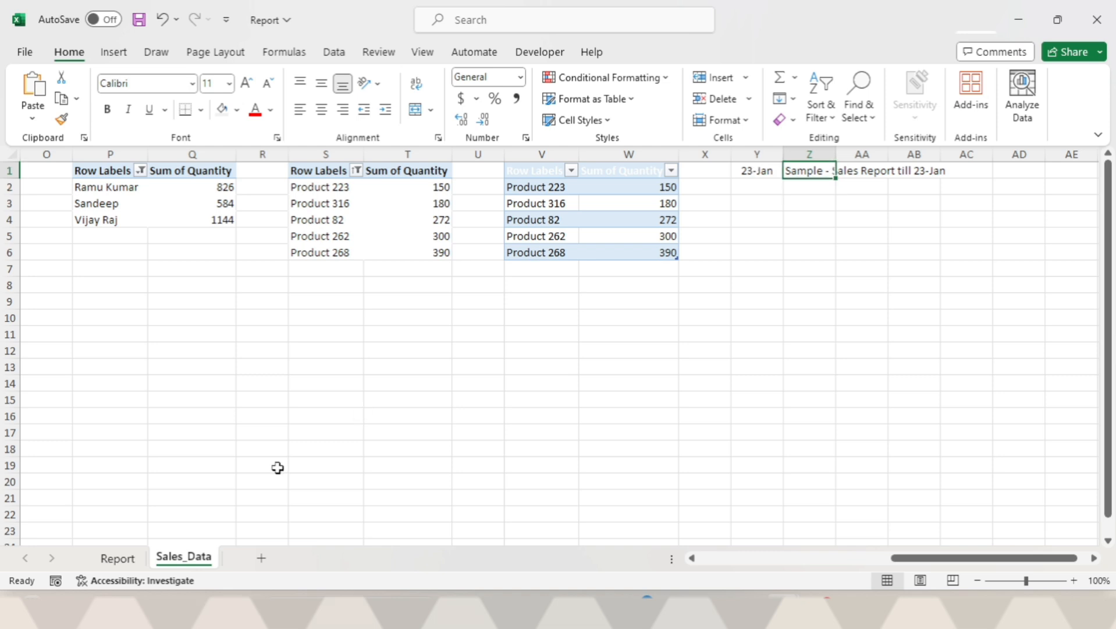
- Show the formula bar on the Report sheet and clear the dashboard title text box
click(118, 557)
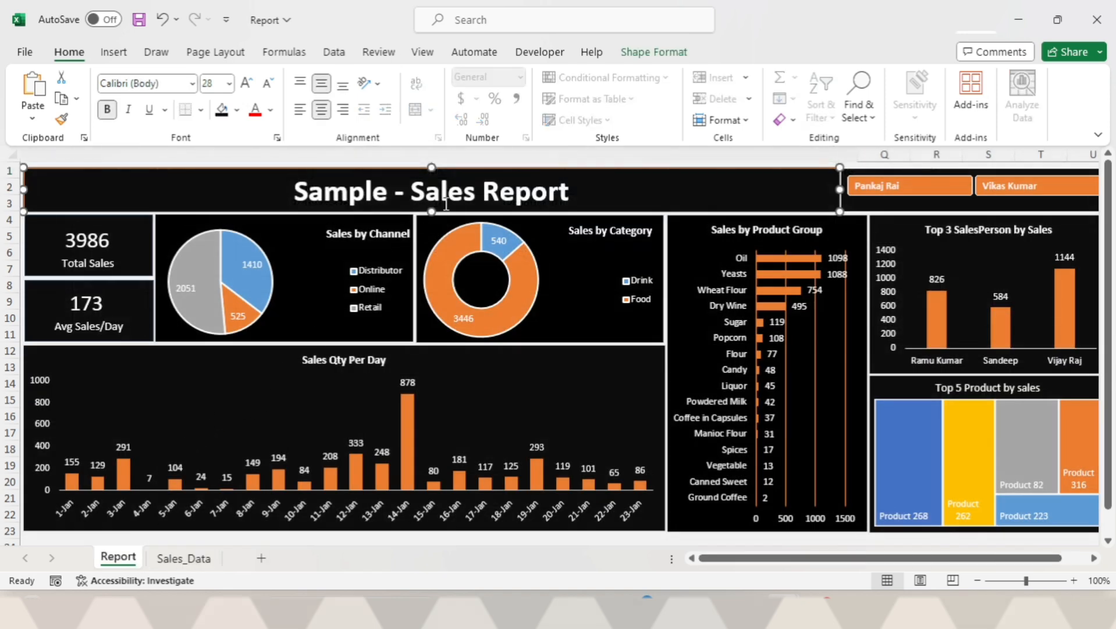
click(447, 198)
key(ctrl+a)
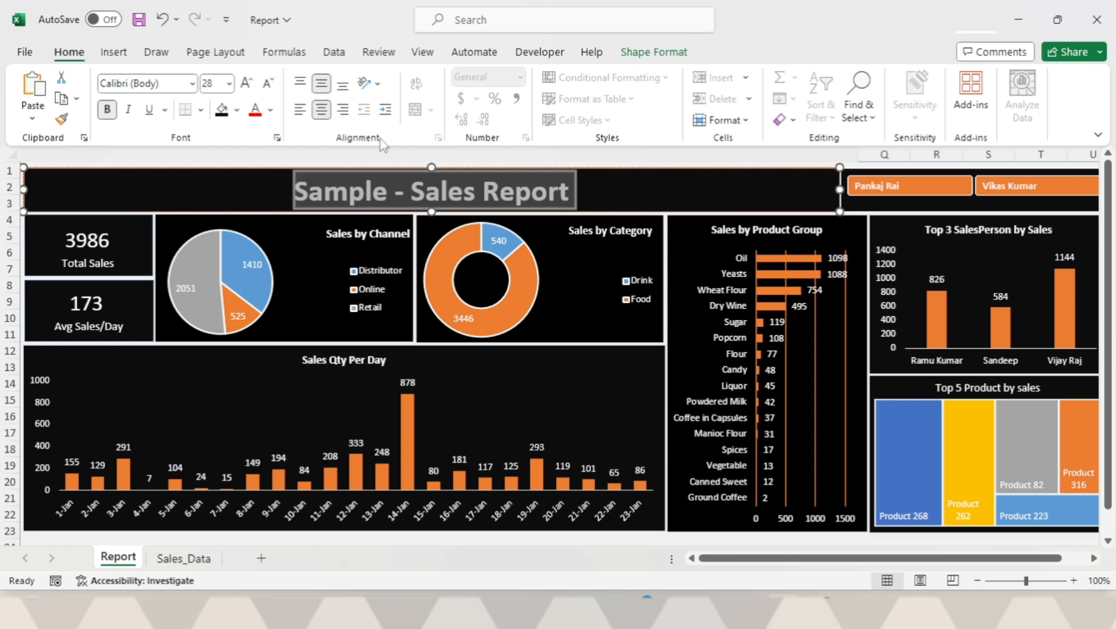
click(379, 52)
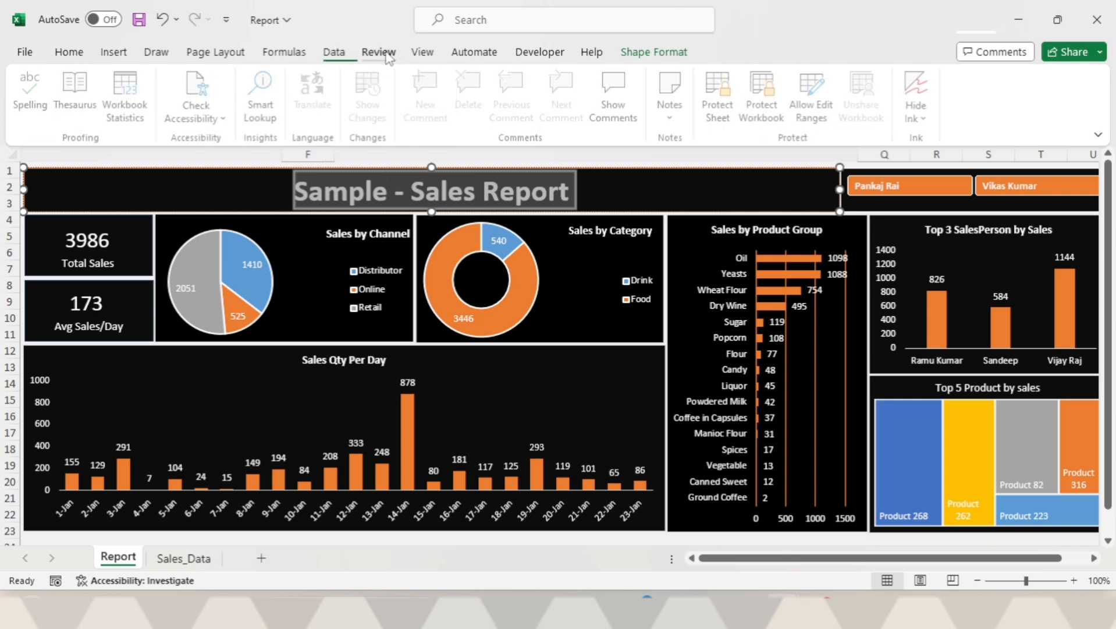
click(423, 51)
click(485, 119)
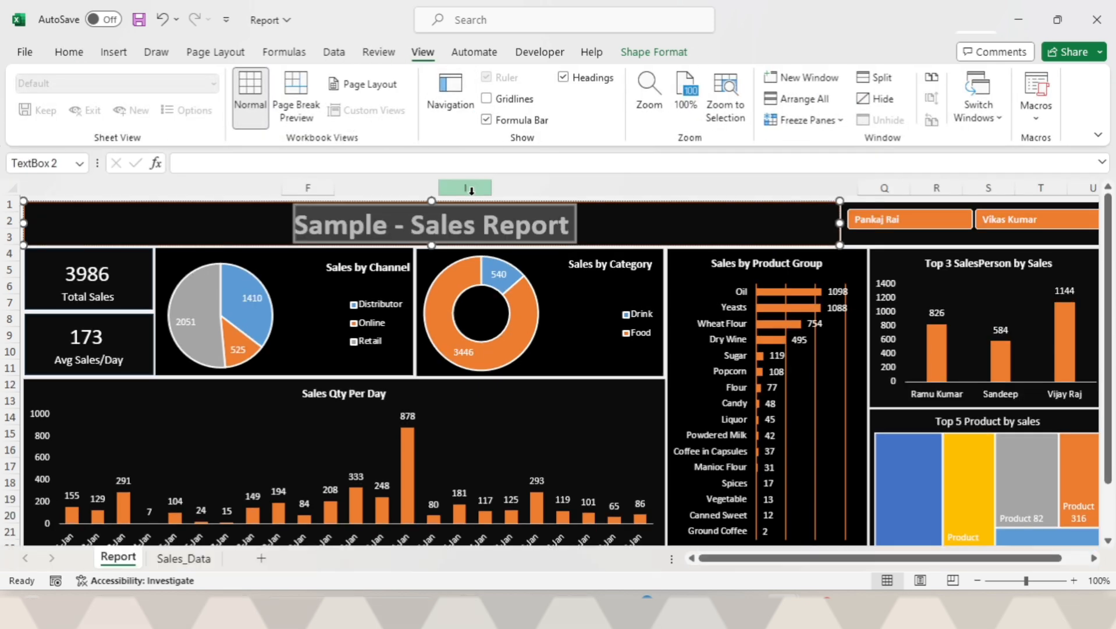
key(Delete)
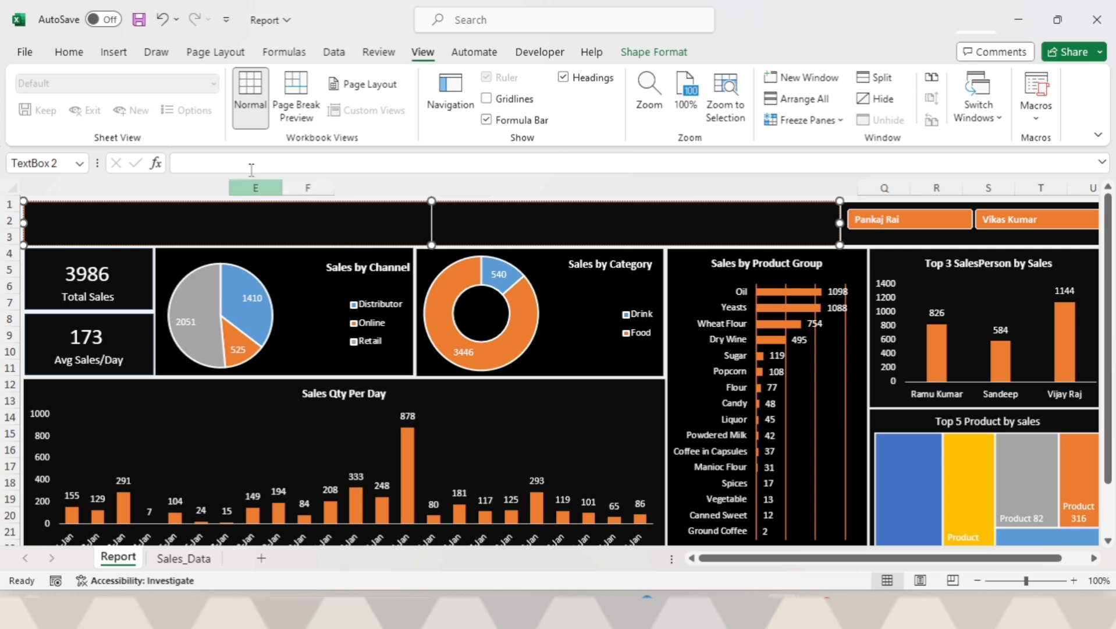
- Link the title text box to cell Z1 of the Sales_Data sheet with the formula =Sales_Data!Z1
click(221, 157)
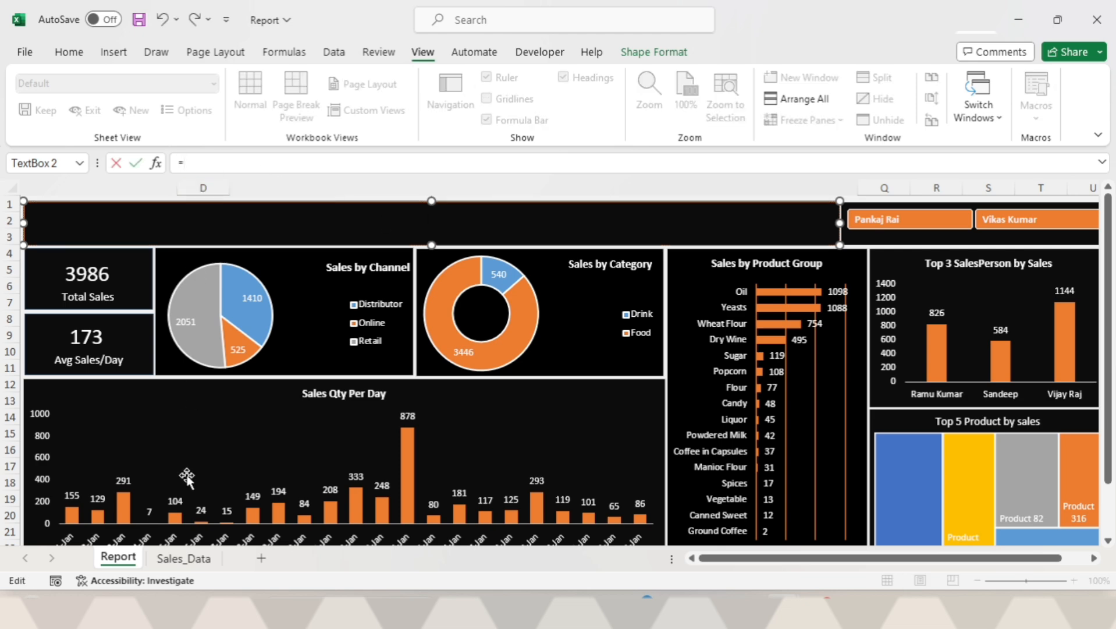
click(183, 558)
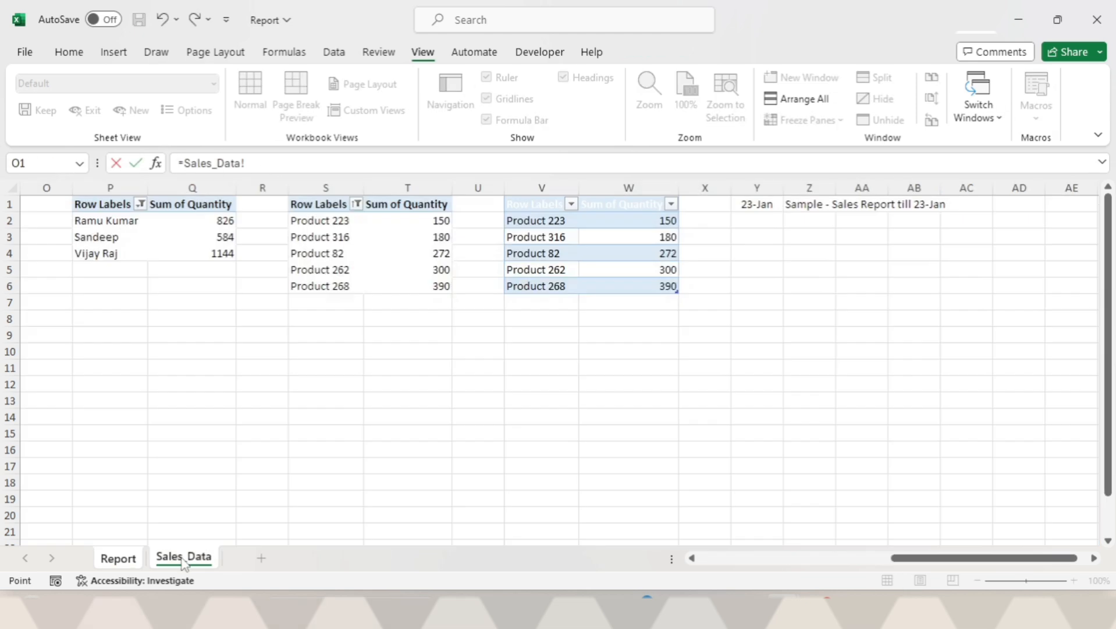
click(811, 203)
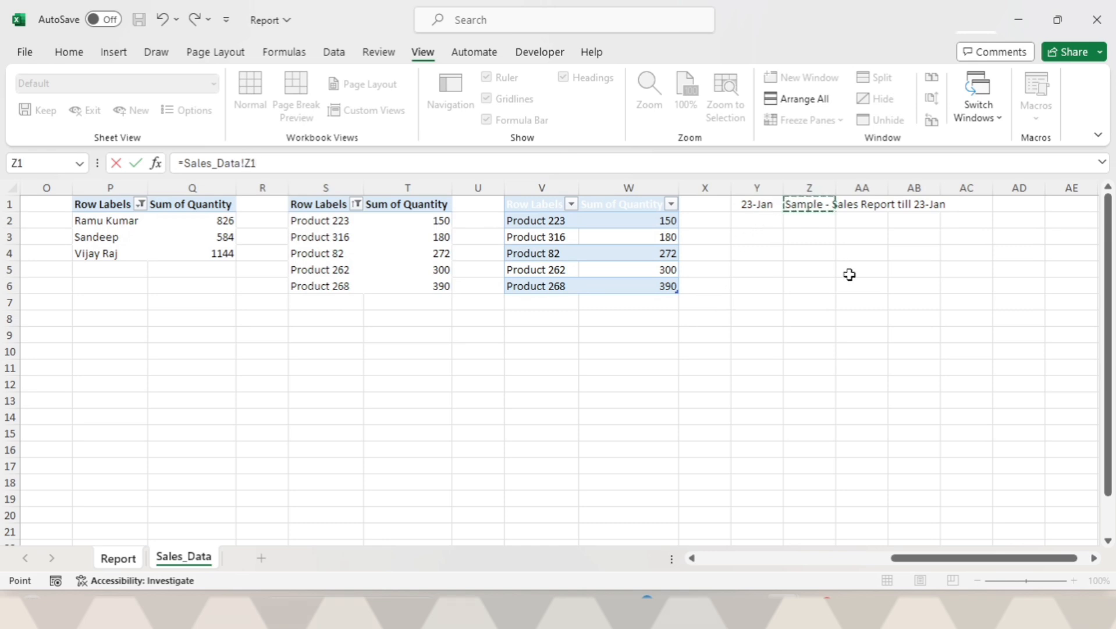
key(Return)
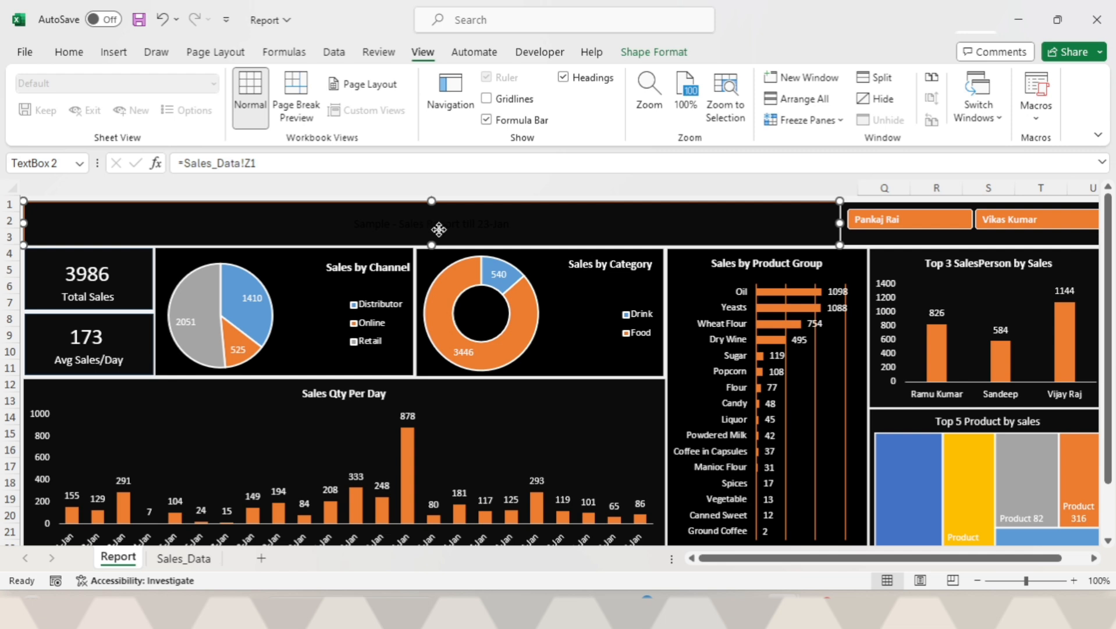
- Fill the linked dashboard title text with white
key(ctrl+a)
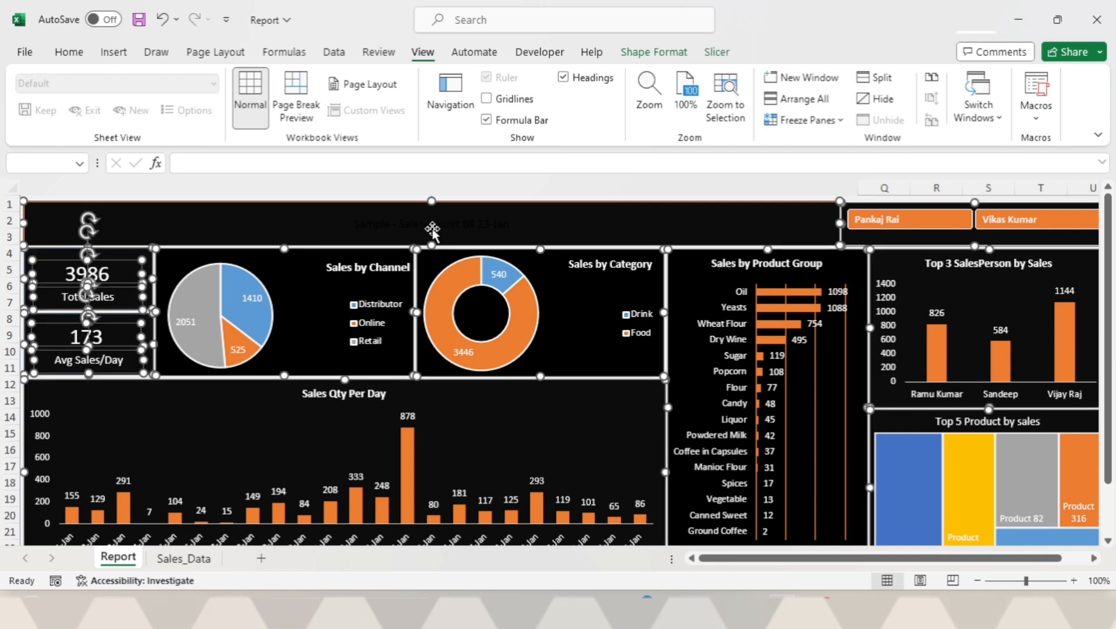
key(Escape)
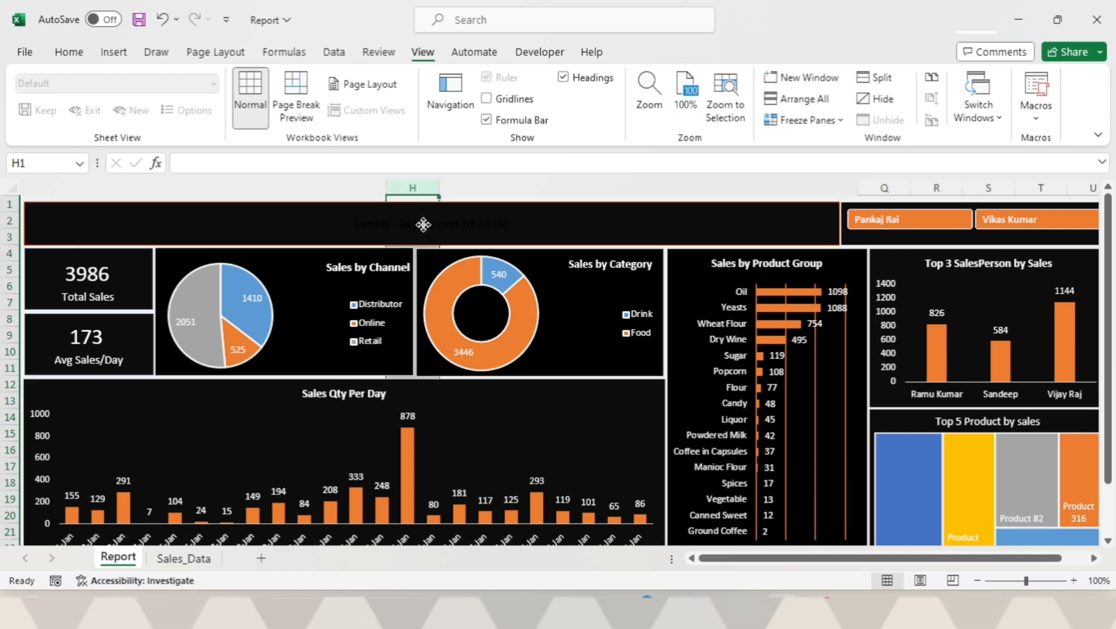
click(423, 224)
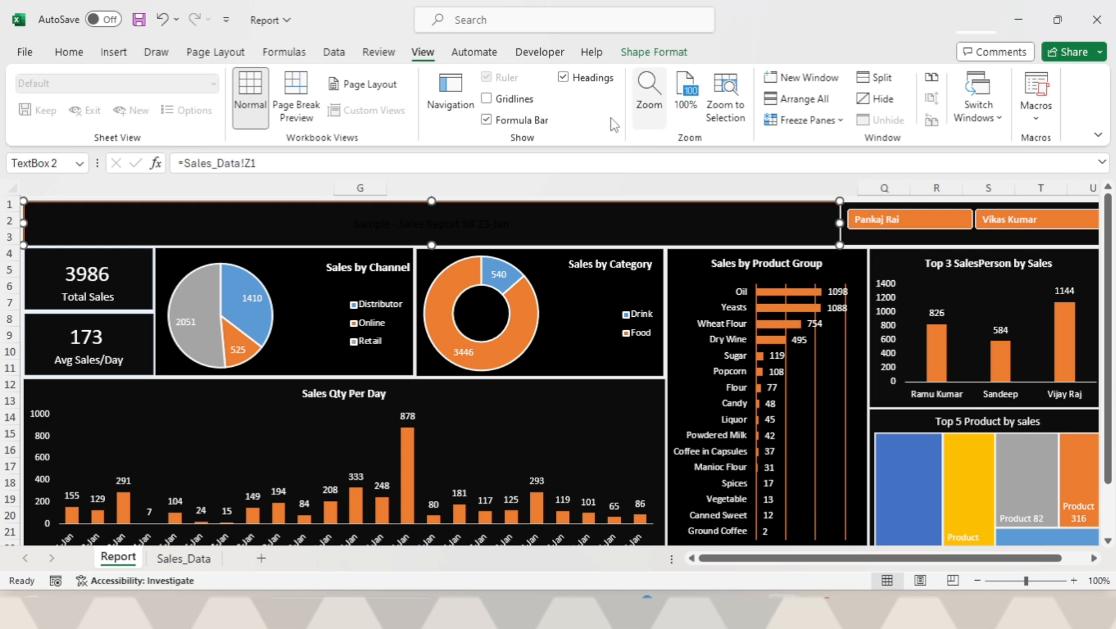
click(654, 52)
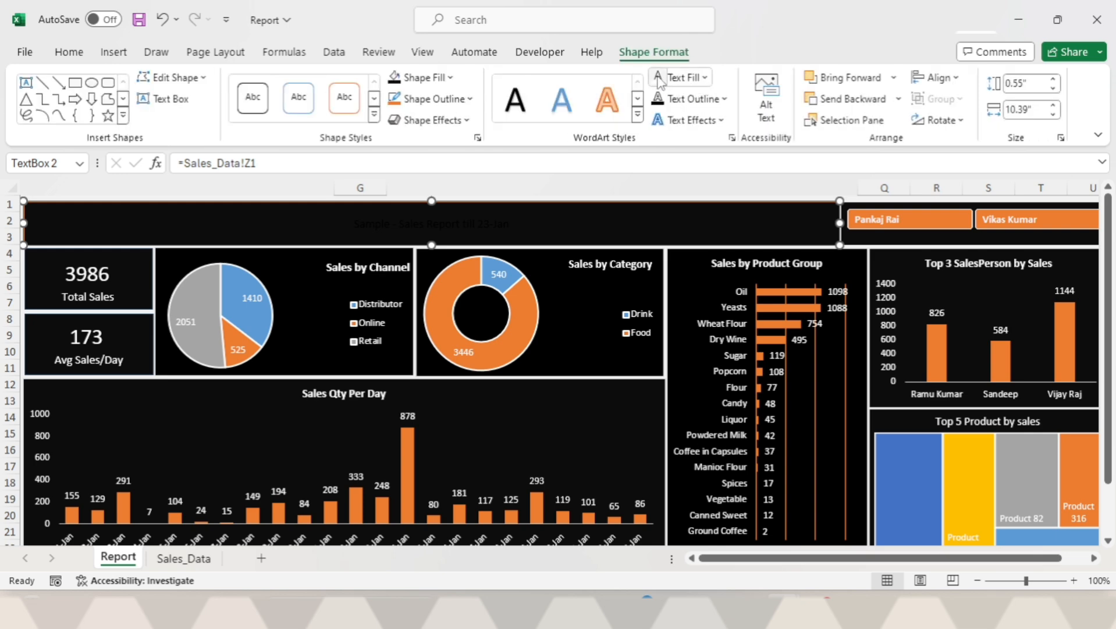
click(658, 78)
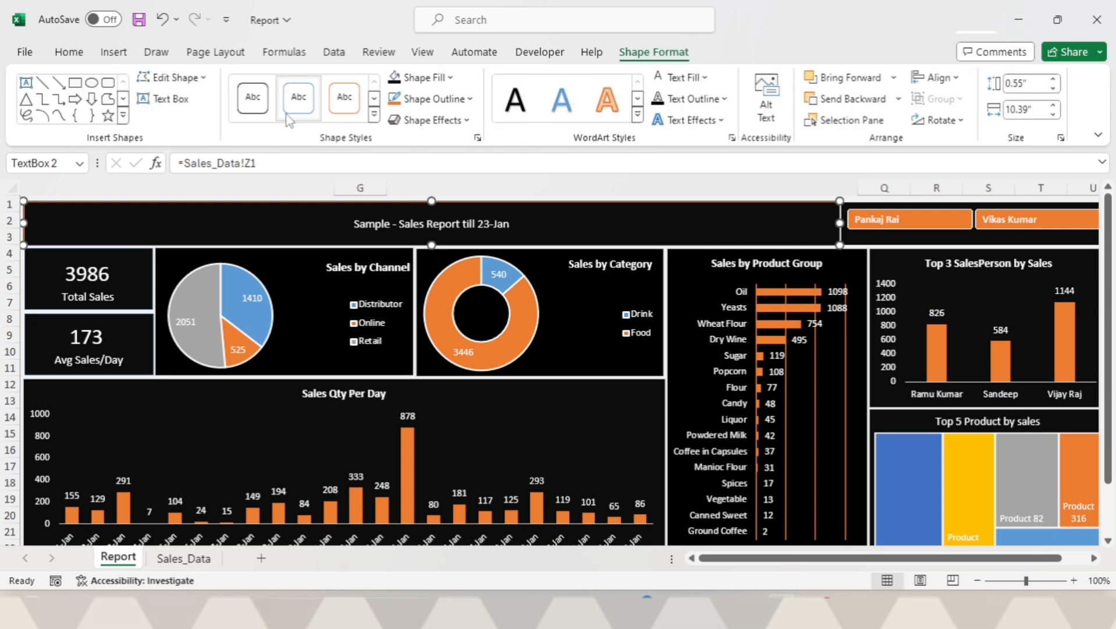
- Increase the dashboard title's font size to 28 and make it bold
click(68, 51)
click(245, 84)
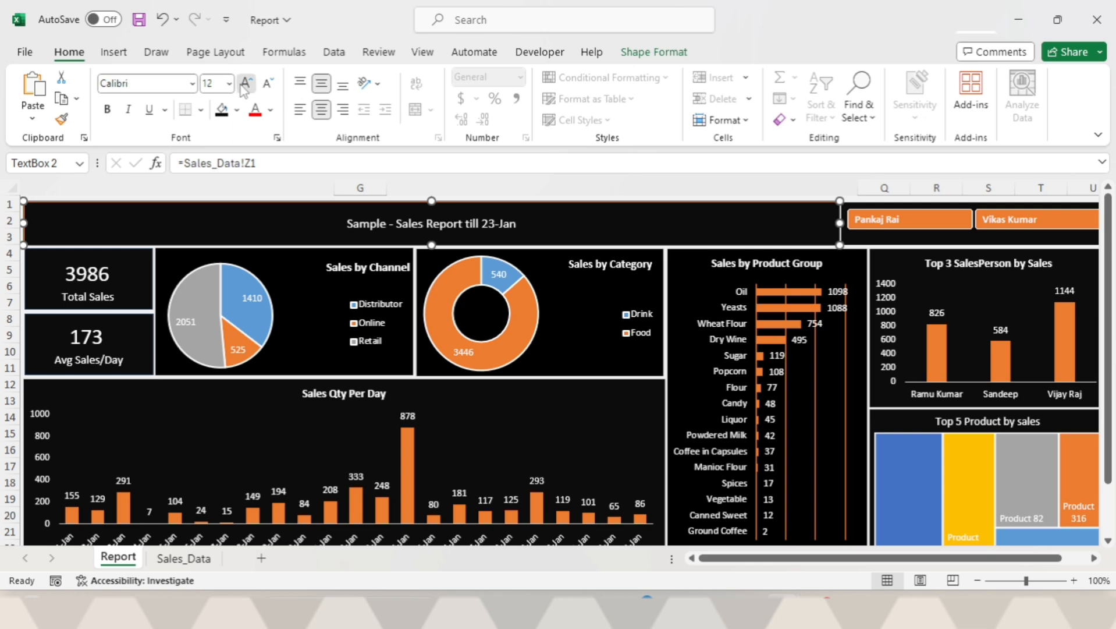
click(245, 84)
click(245, 85)
click(245, 84)
click(245, 84)
click(245, 84)
click(245, 85)
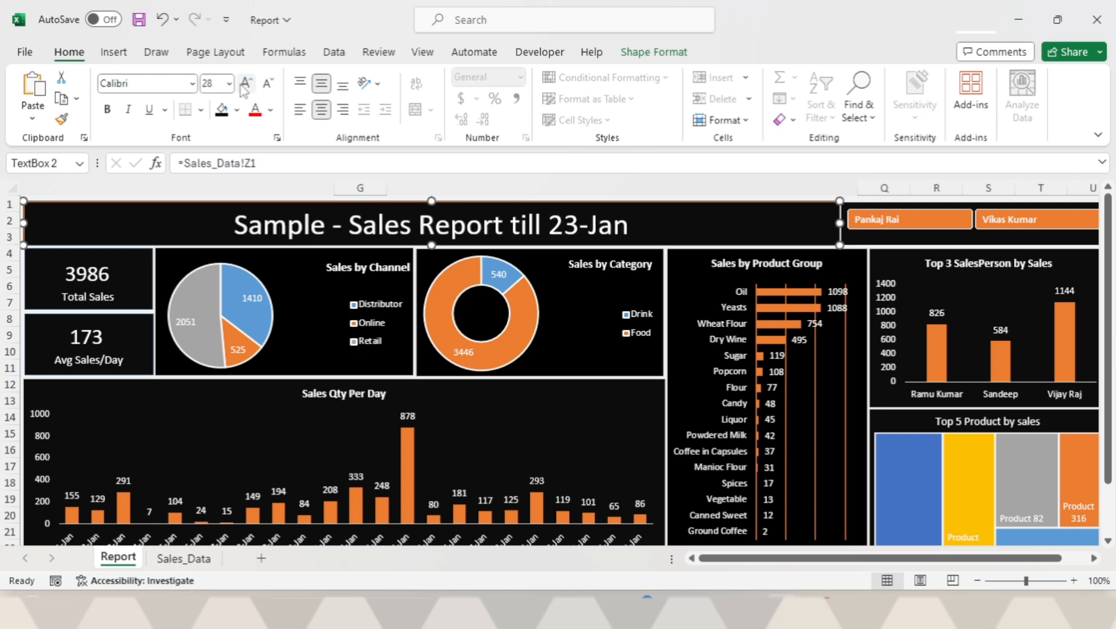
key(ctrl+b)
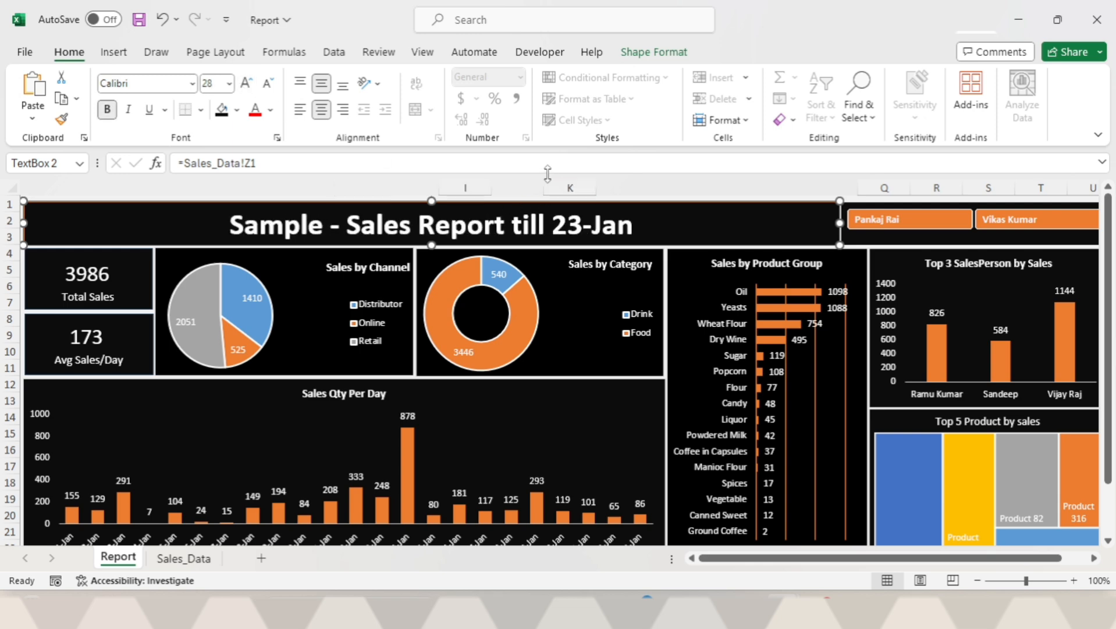
- Hide the formula bar, keep the gridlines off, and save the Report workbook
key(ctrl+s)
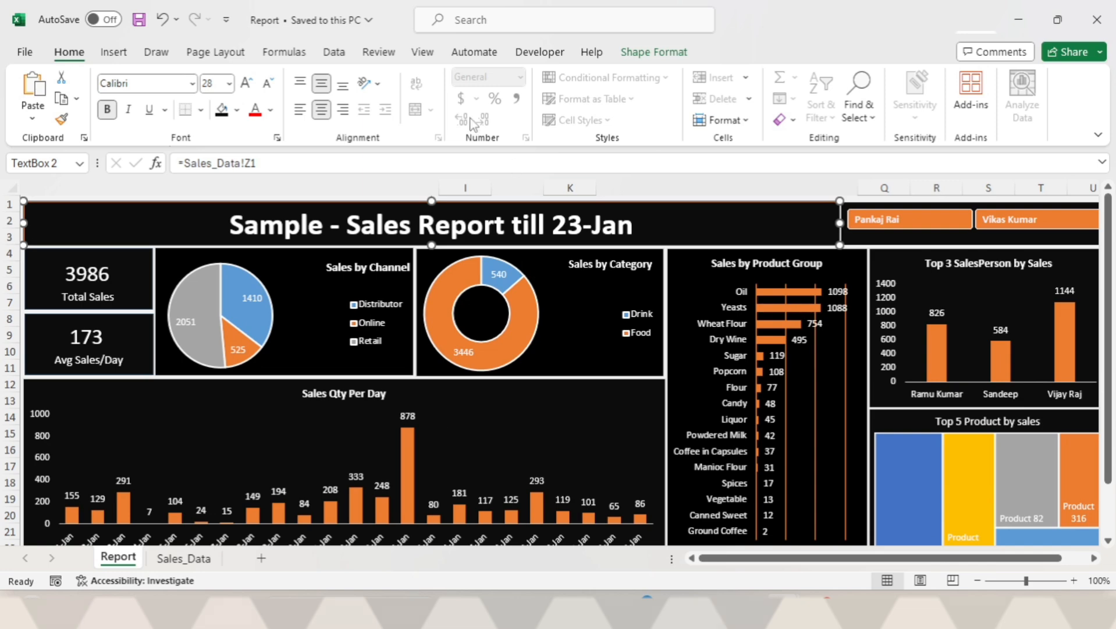
click(427, 59)
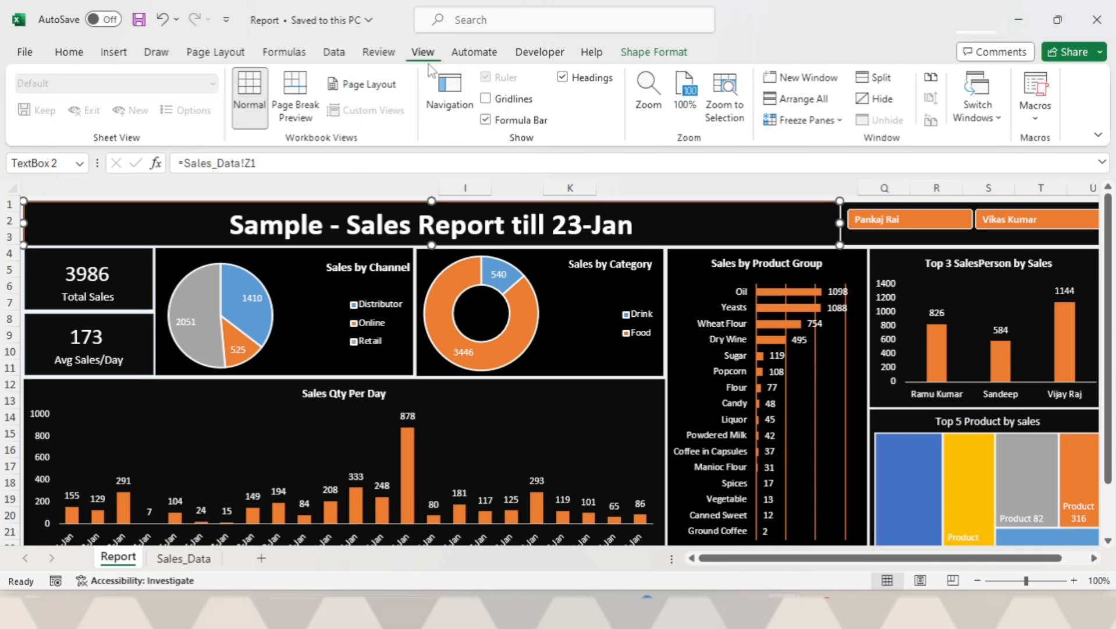
click(486, 99)
click(486, 120)
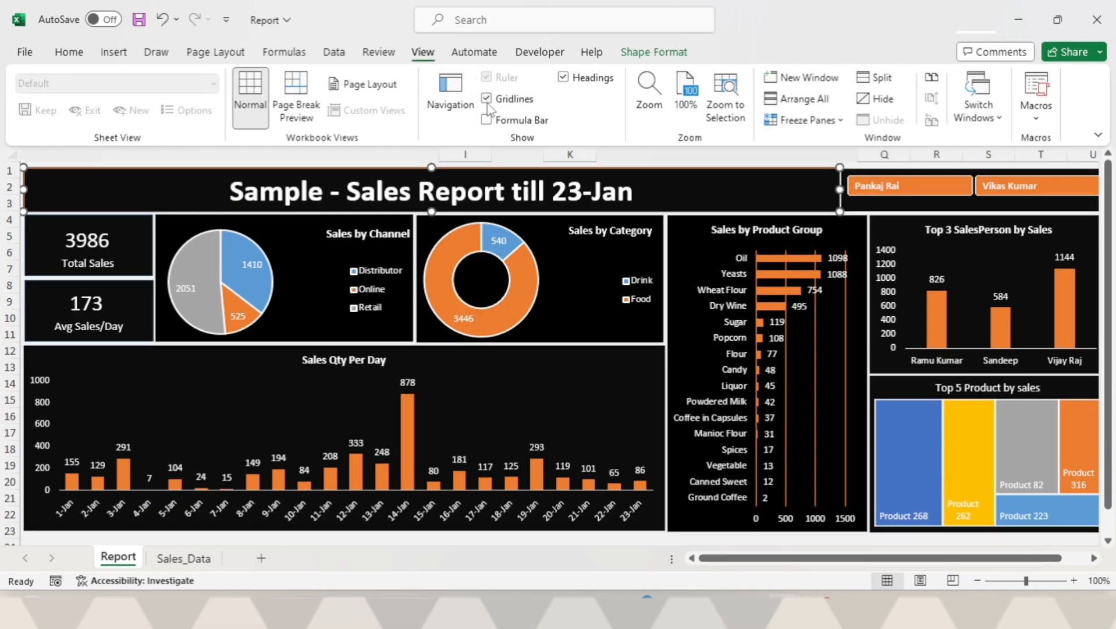
click(486, 99)
key(ctrl+s)
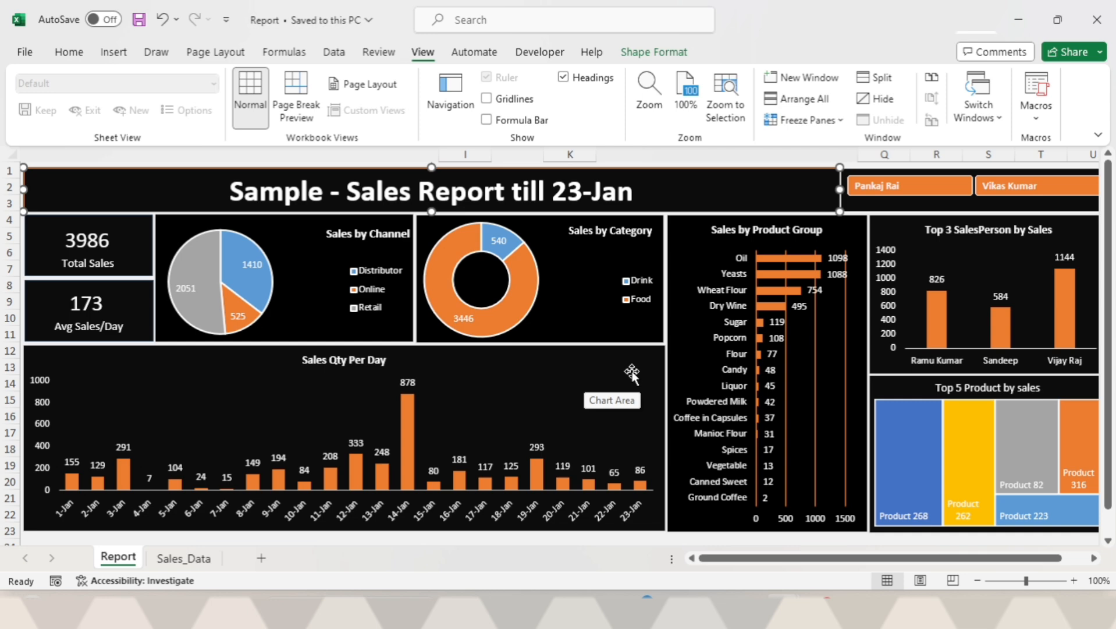
click(643, 540)
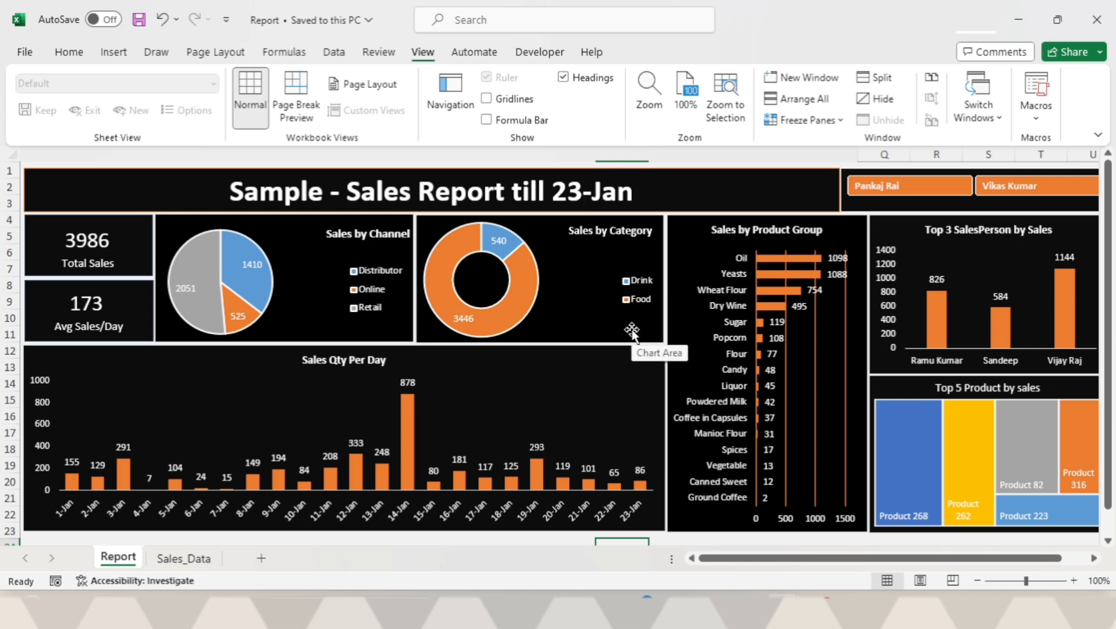
key(ctrl+s)
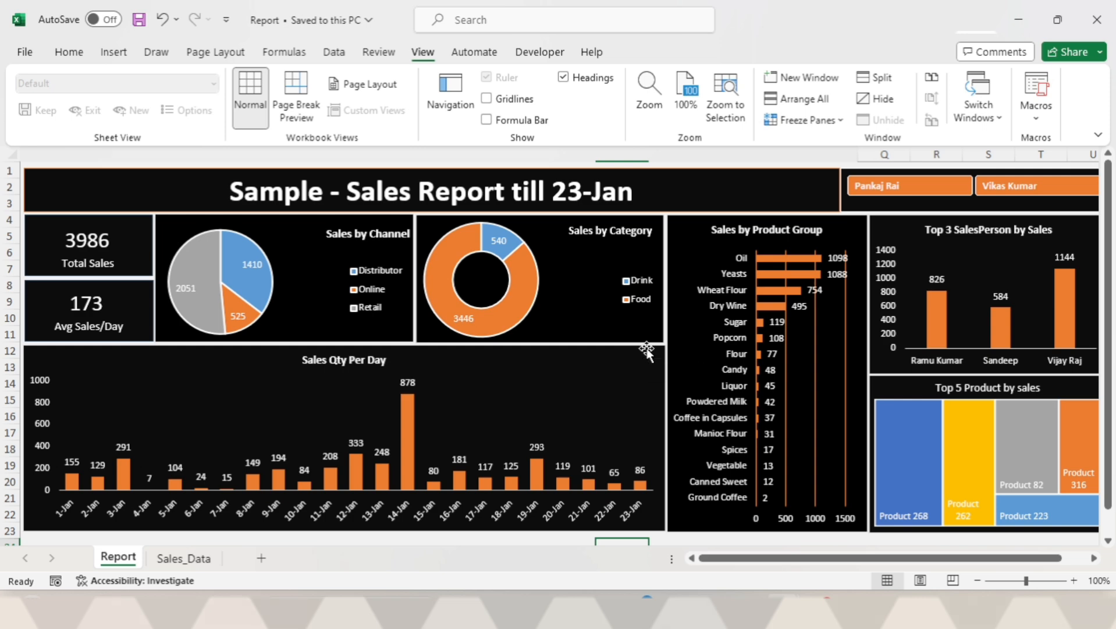
- Switch to File Explorer and copy the Sales_Data_24 workbook from the YT folder into its Sales_Data subfolder
key(alt+Tab)
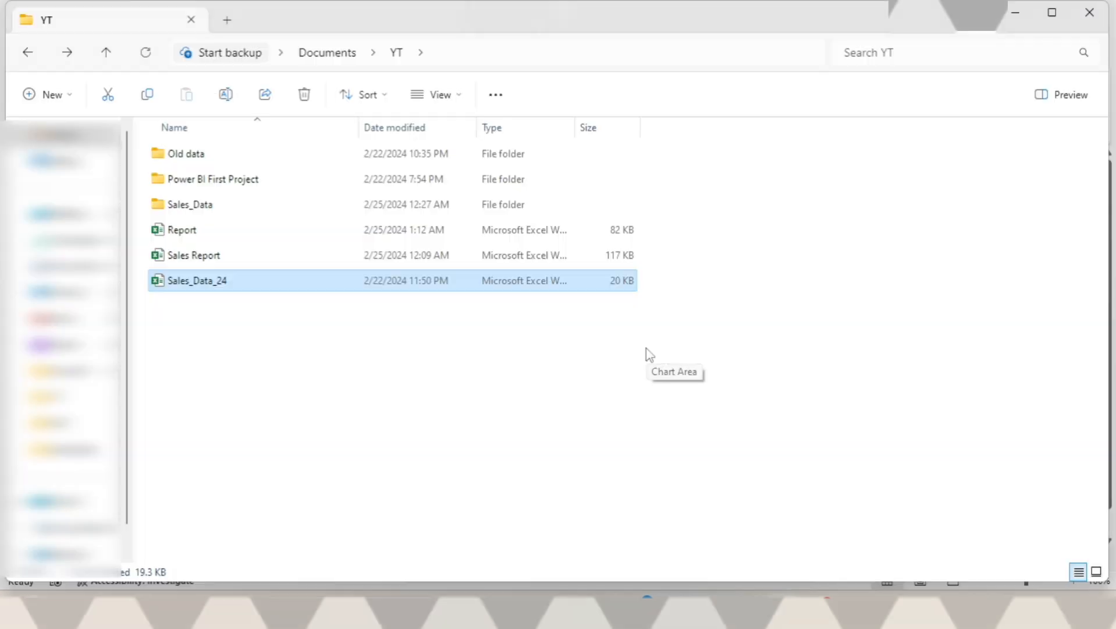
click(467, 365)
key(Up)
key(Down)
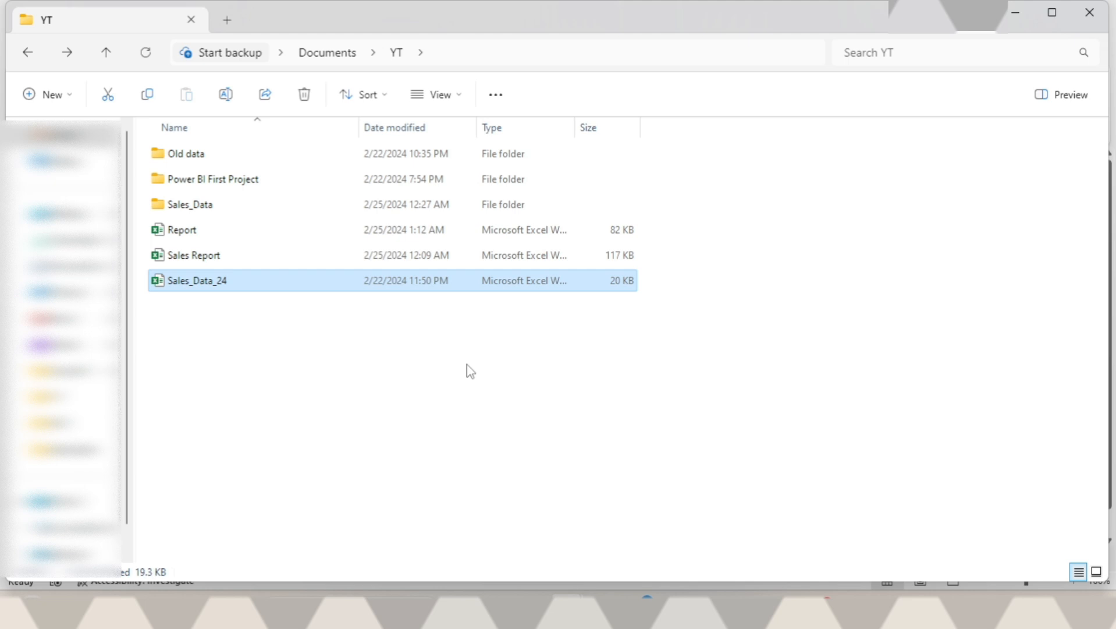
key(ctrl+c)
key(Up)
key(Up)
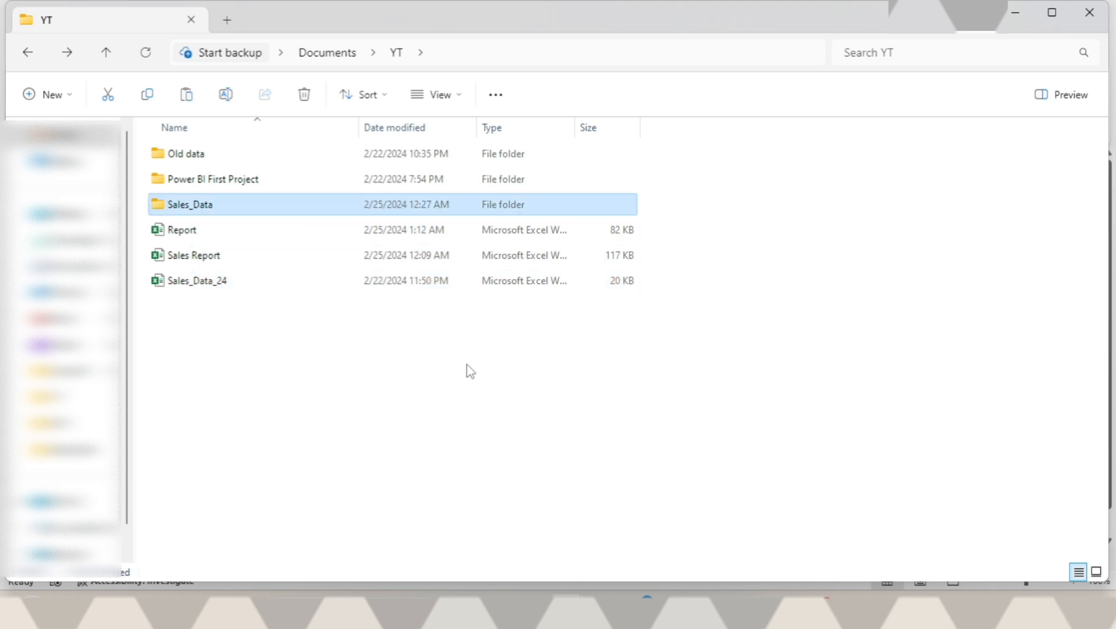
key(Return)
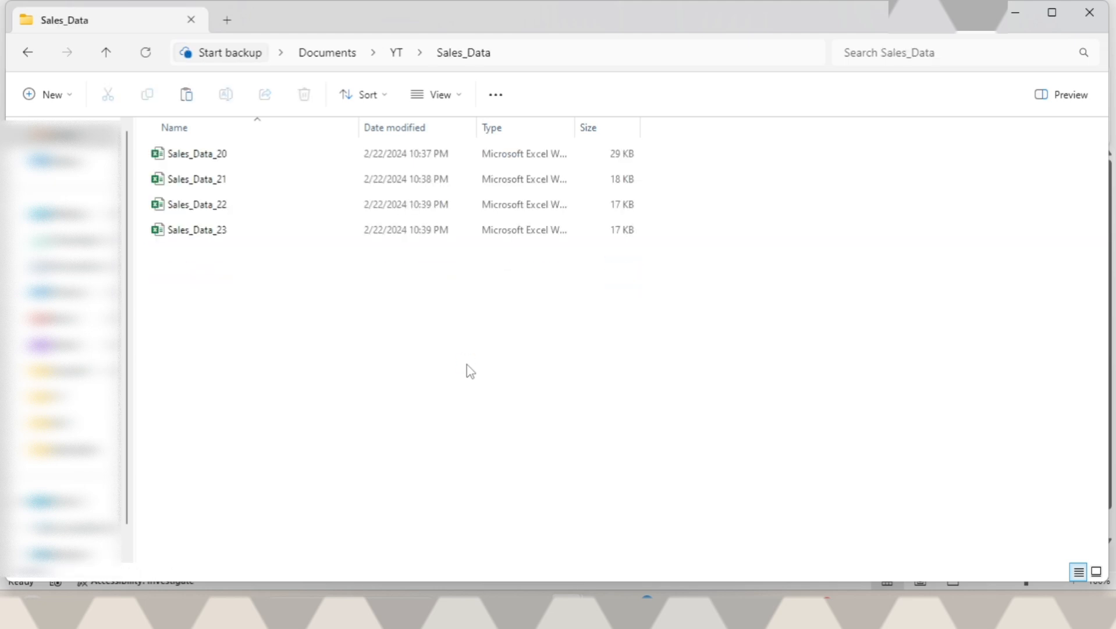
key(ctrl+v)
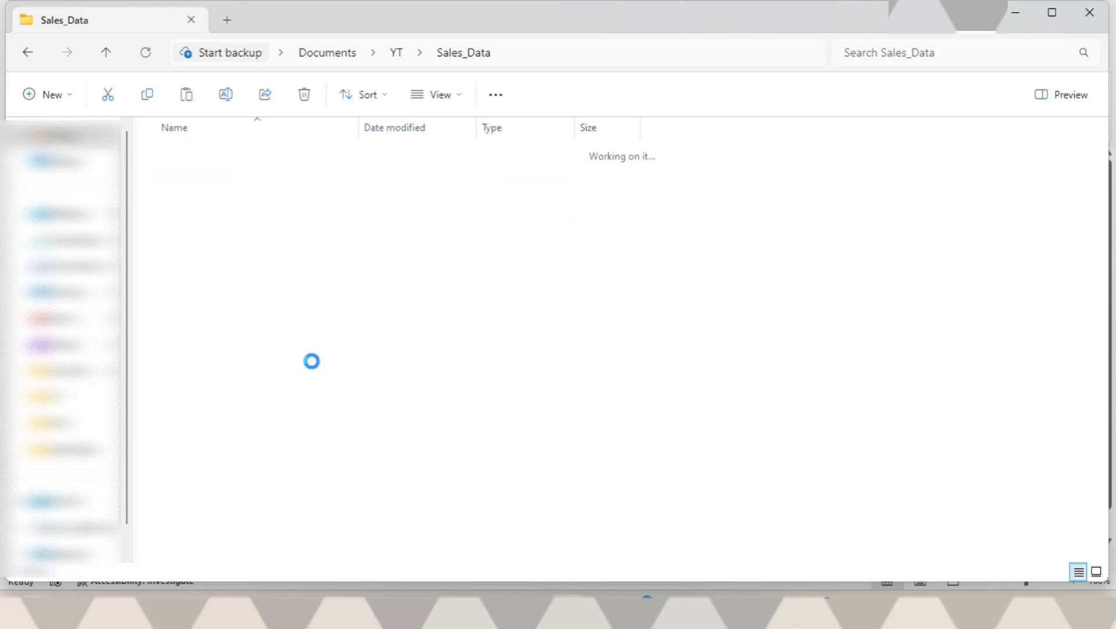
key(alt+Up)
- Switch back to the Report workbook in Excel and refresh all of its data connections
key(alt+Tab)
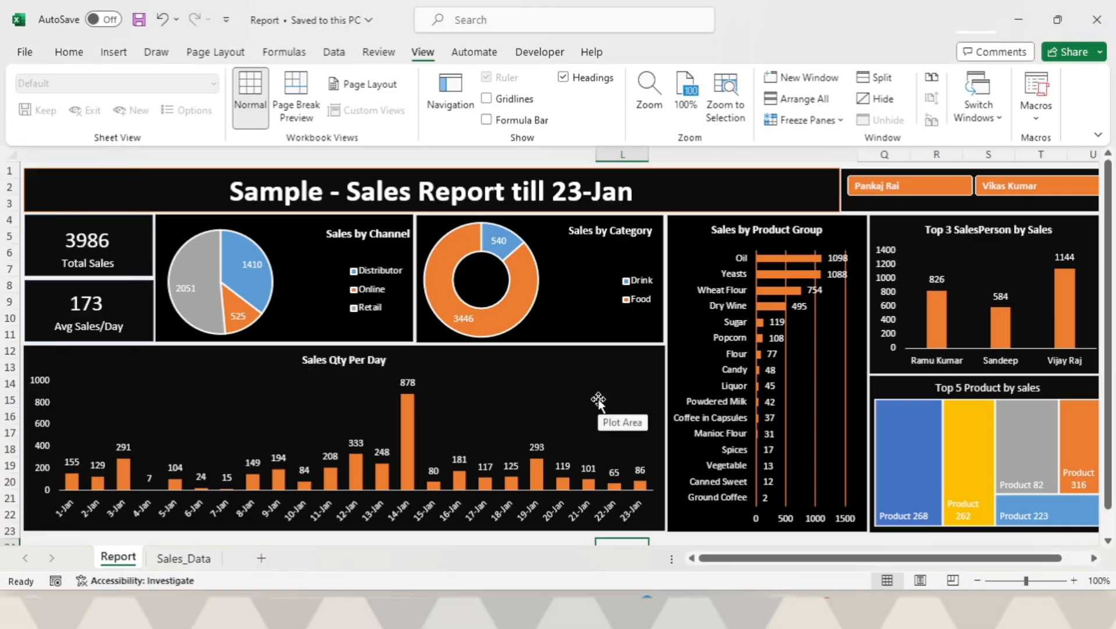
click(334, 55)
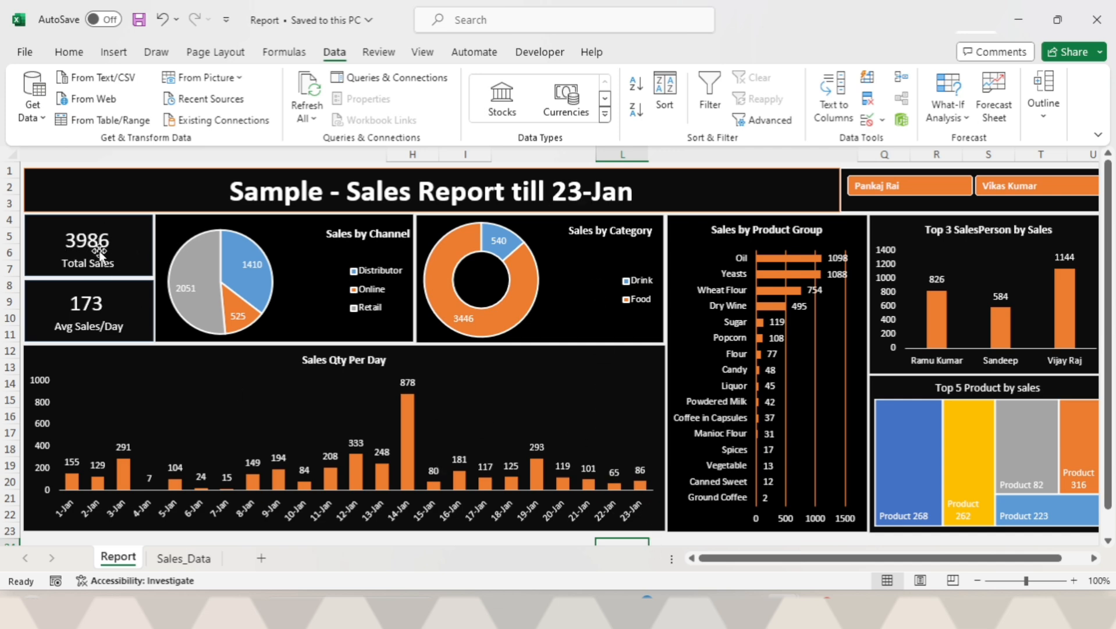
click(306, 95)
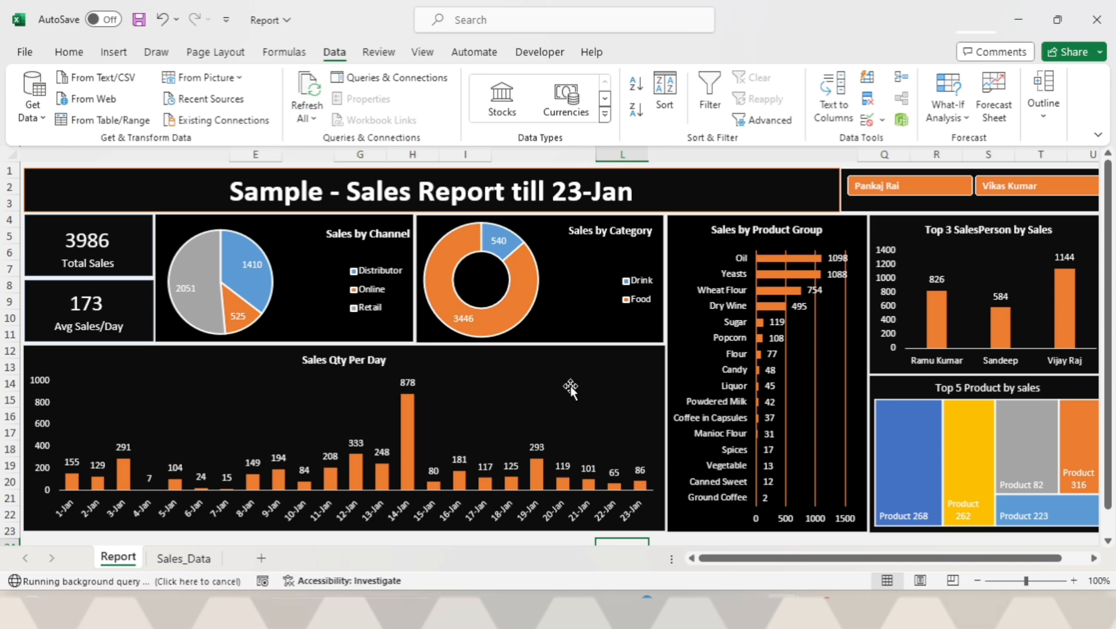